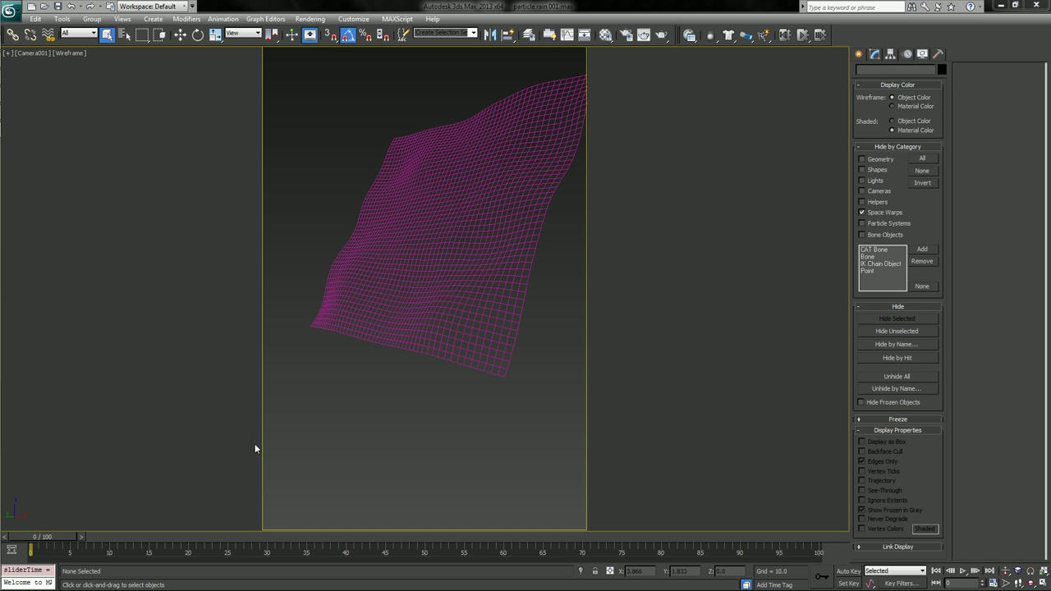
Play the particle rain animation in the camera view and examine the emitter above the plane in the Perspective view.
{"action": "key", "text": "/"}
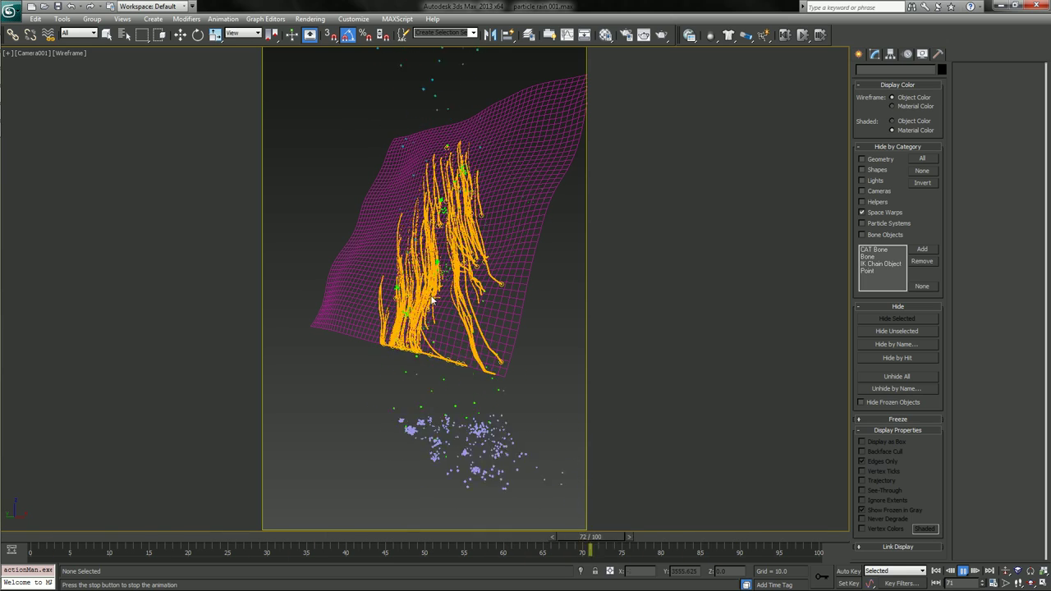
{"action": "left_click_drag", "start_coordinate": [307, 536], "coordinate": [562, 505]}
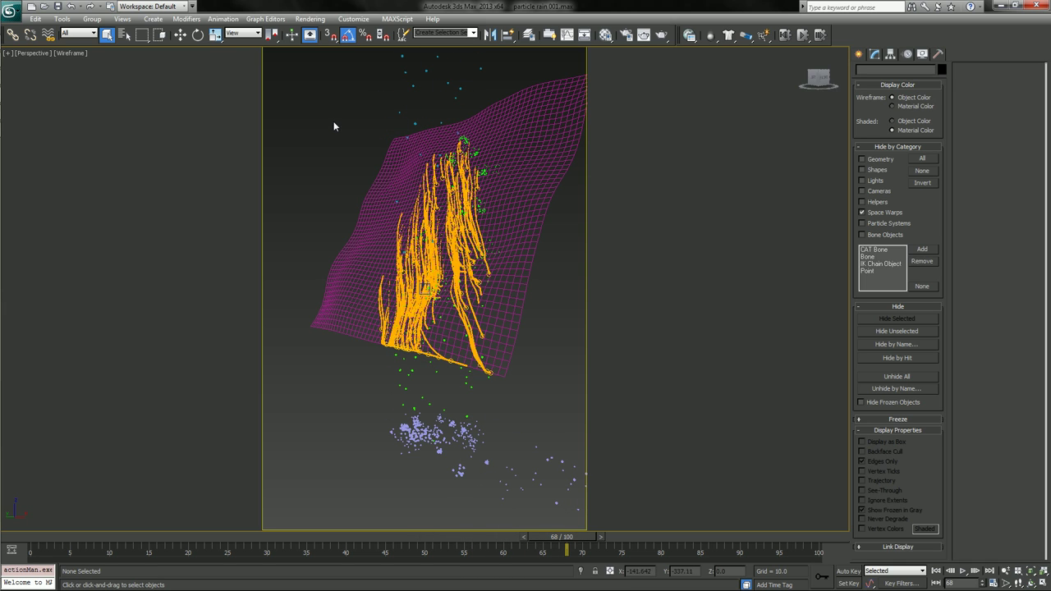
{"action": "key", "text": "p"}
{"action": "middle_click_drag", "start_coordinate": [336, 128], "coordinate": [342, 243]}
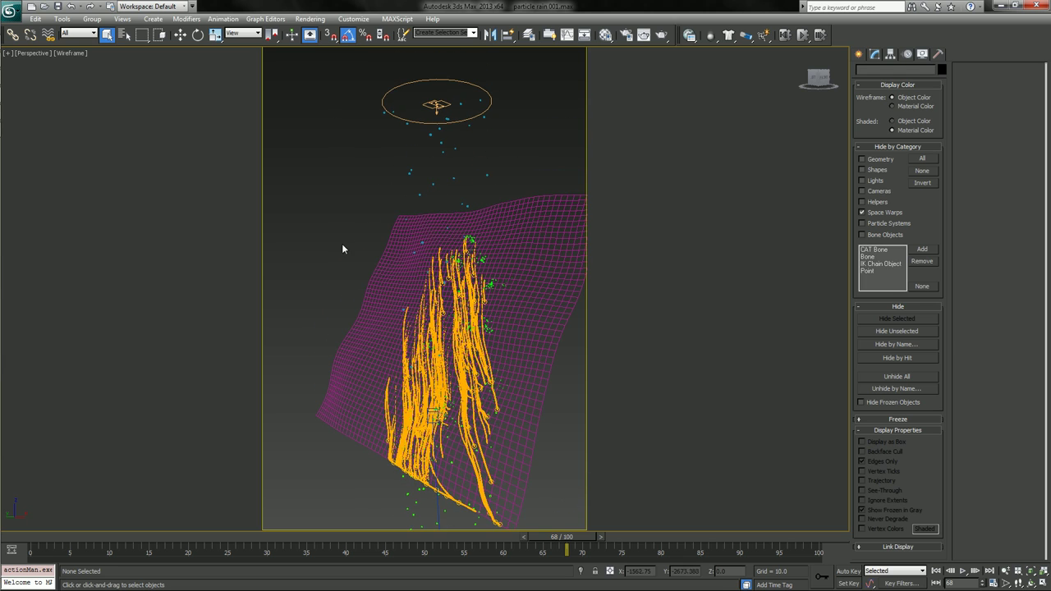
{"action": "left_click", "coordinate": [427, 103]}
{"action": "left_click", "coordinate": [317, 311]}
Scrub through the early and middle frames to examine how the drops hit, trail down and drip off the wavy plane.
{"action": "left_click", "coordinate": [174, 536]}
{"action": "left_click_drag", "start_coordinate": [173, 537], "coordinate": [137, 537]}
{"action": "key", "text": "q"}
{"action": "scroll", "coordinate": [448, 356], "scroll_direction": "up", "scroll_amount": 4}
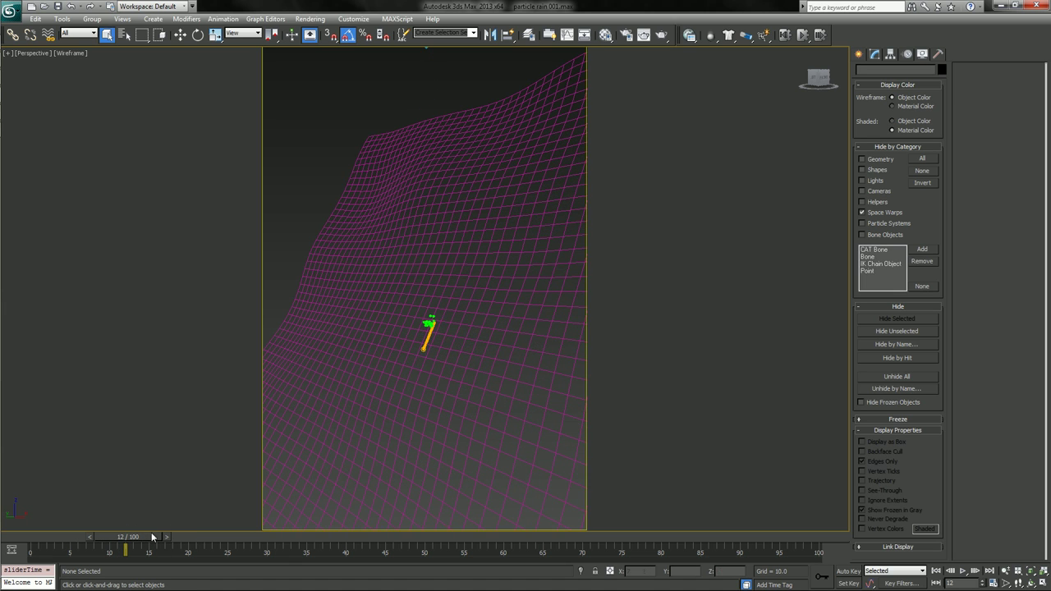
{"action": "left_click_drag", "start_coordinate": [147, 538], "coordinate": [259, 553]}
{"action": "middle_click_drag", "start_coordinate": [386, 410], "coordinate": [399, 199], "text": "alt"}
{"action": "left_click", "coordinate": [433, 541]}
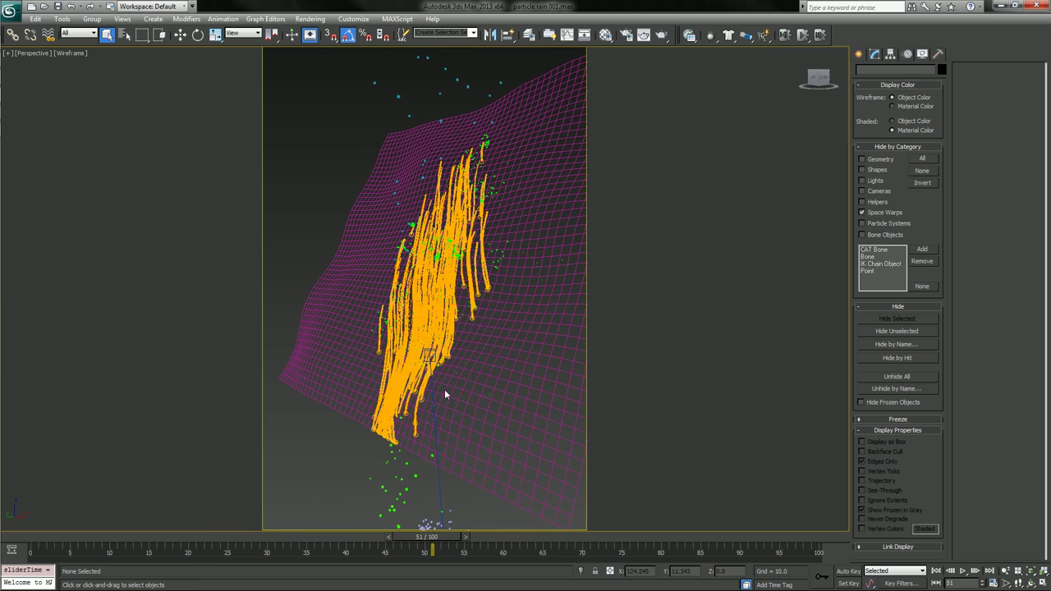
{"action": "middle_click_drag", "start_coordinate": [444, 389], "coordinate": [398, 234], "text": "alt"}
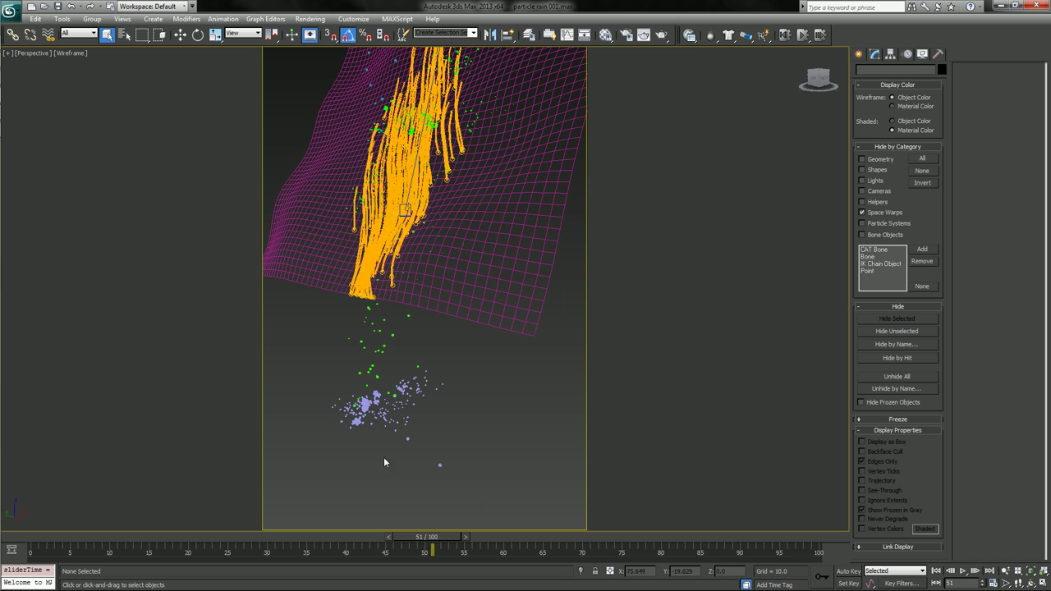
{"action": "left_click_drag", "start_coordinate": [425, 541], "coordinate": [341, 504]}
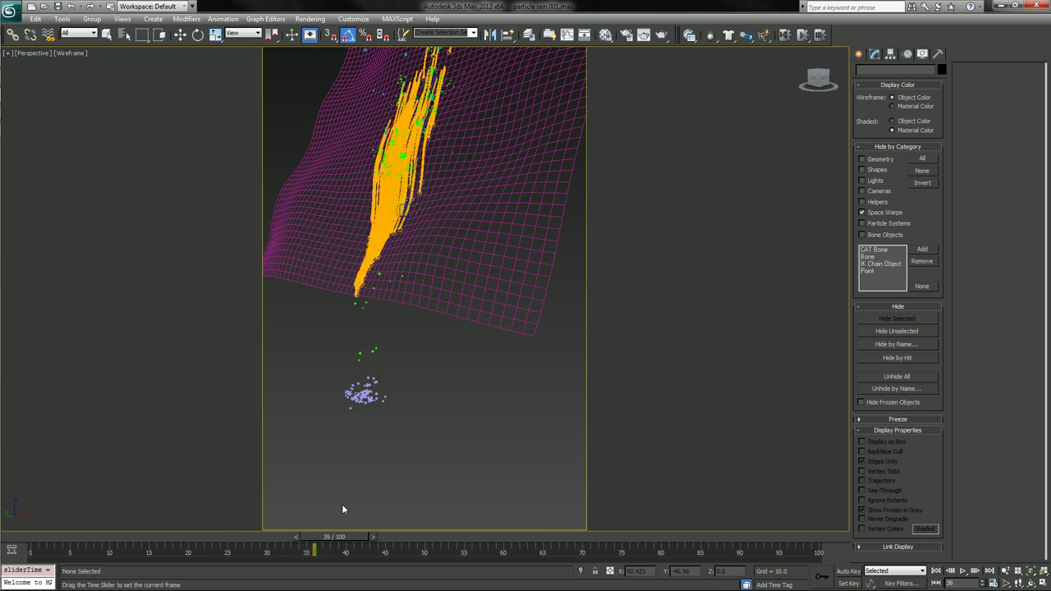
{"action": "middle_click_drag", "start_coordinate": [416, 259], "coordinate": [469, 265], "text": "alt"}
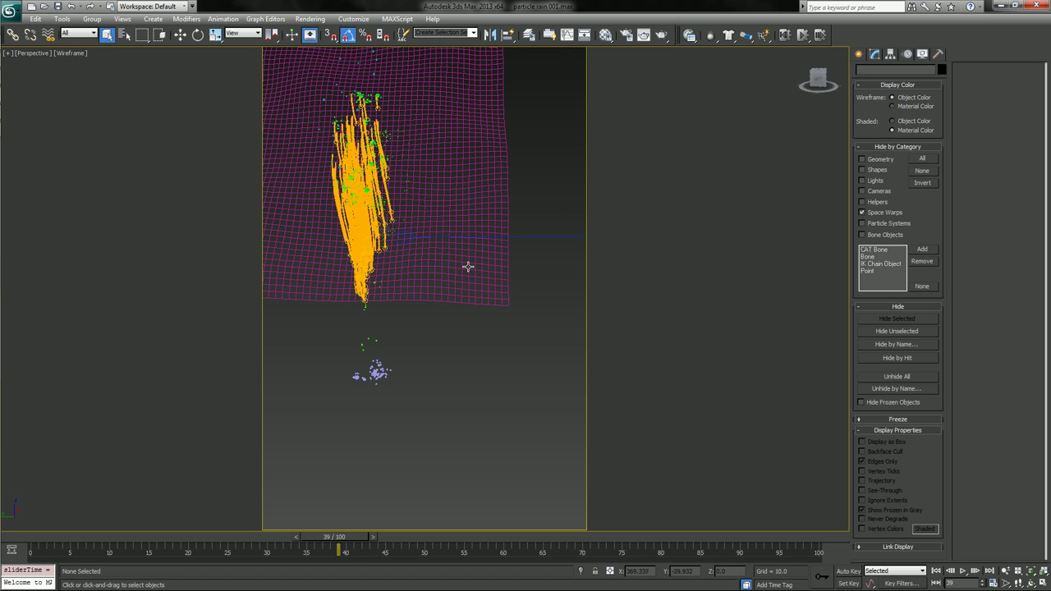
{"action": "middle_click_drag", "start_coordinate": [446, 195], "coordinate": [520, 312]}
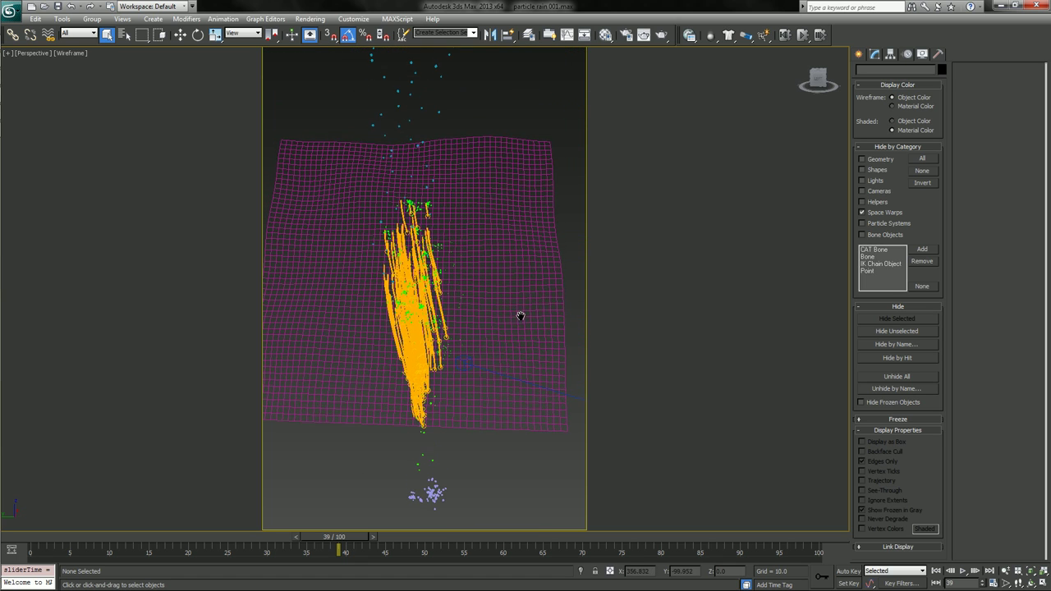
Scrub to the late frames and replay the animation to examine how the trails and splashes drift across the whole scene.
{"action": "mouse_move", "coordinate": [342, 539]}
{"action": "left_mouse_down"}
{"action": "mouse_move", "coordinate": [93, 538]}
{"action": "mouse_move", "coordinate": [386, 538]}
{"action": "mouse_move", "coordinate": [453, 573]}
{"action": "mouse_move", "coordinate": [801, 572]}
{"action": "left_mouse_up"}
{"action": "middle_click_drag", "start_coordinate": [460, 394], "coordinate": [398, 393], "text": "alt"}
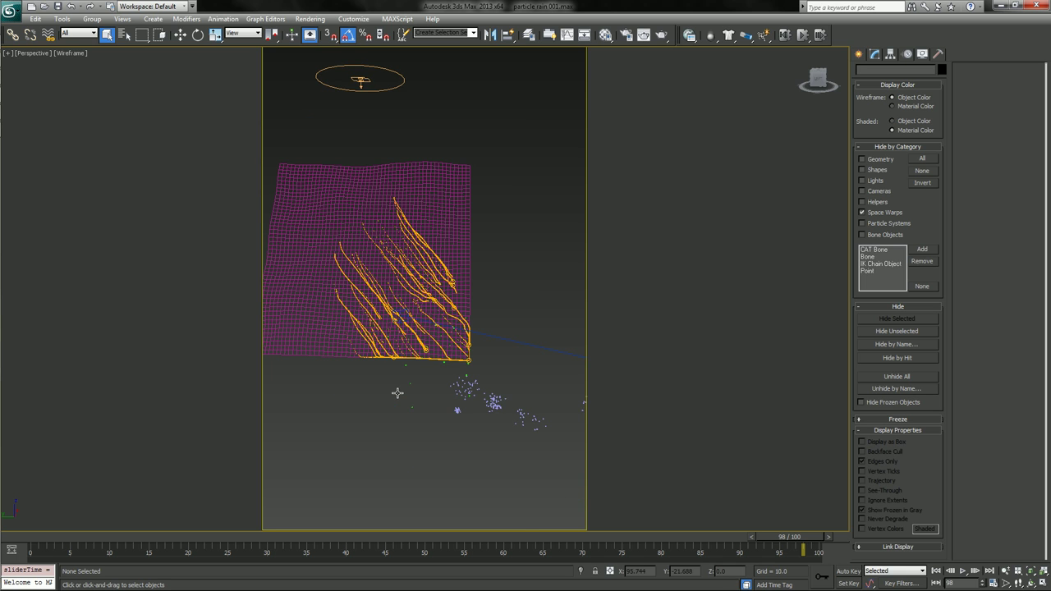
{"action": "scroll", "coordinate": [397, 394], "scroll_direction": "up", "scroll_amount": 3}
{"action": "scroll", "coordinate": [422, 365], "scroll_direction": "down", "scroll_amount": 4}
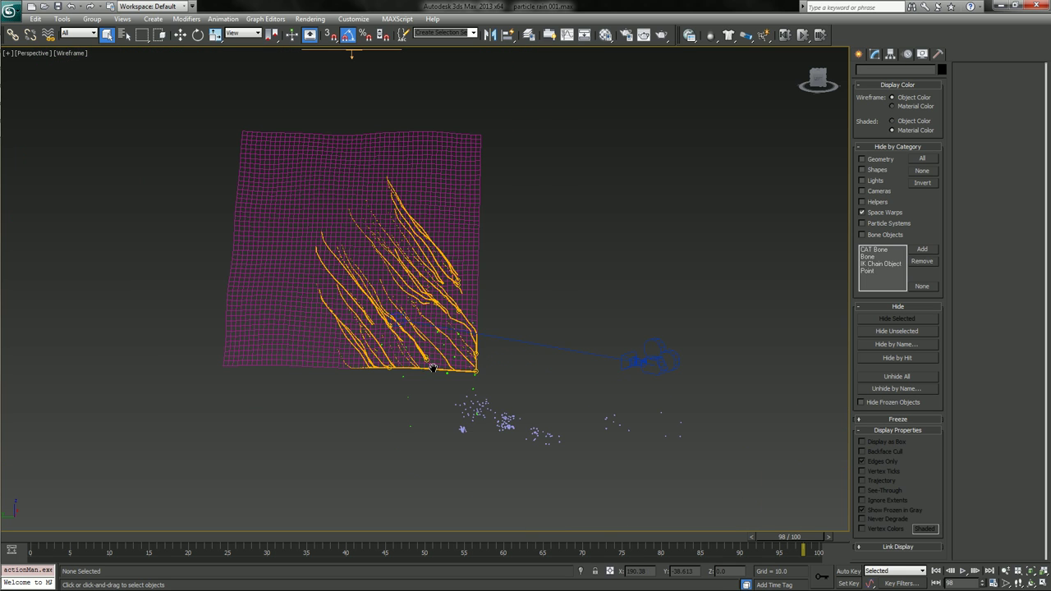
{"action": "middle_click_drag", "start_coordinate": [432, 367], "coordinate": [481, 394]}
{"action": "left_click_drag", "start_coordinate": [444, 538], "coordinate": [136, 516]}
{"action": "key", "text": "slash"}
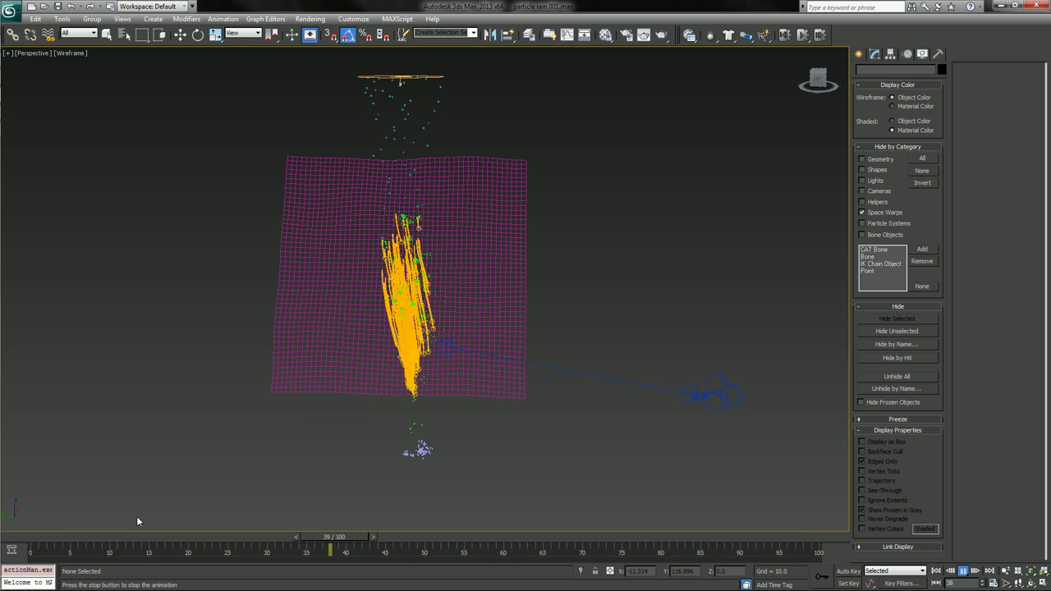
{"action": "key", "text": "slash"}
{"action": "left_click_drag", "start_coordinate": [427, 545], "coordinate": [343, 521]}
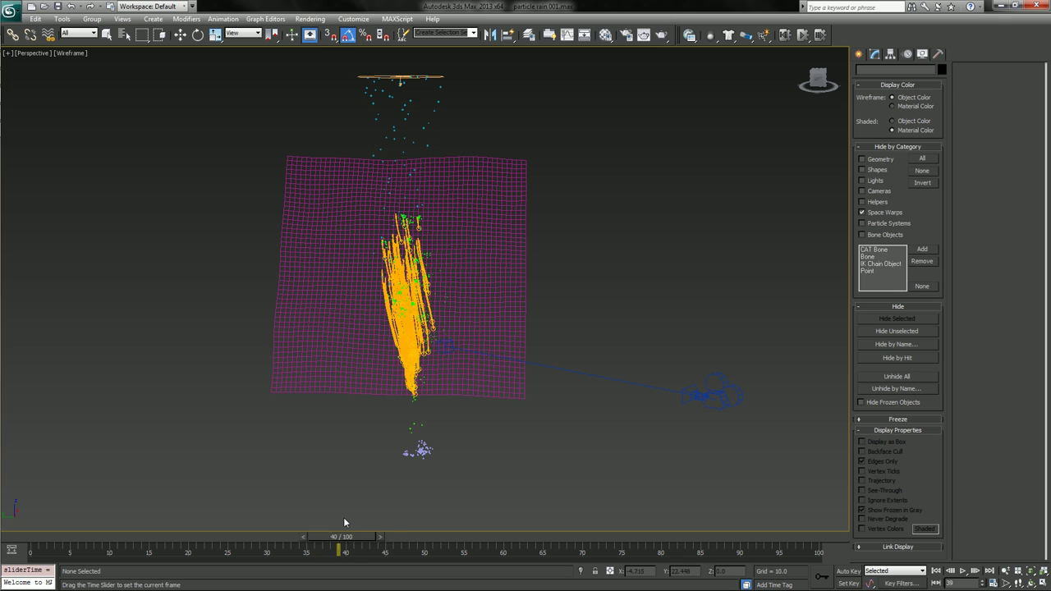
Select the PF Source emitter and the wavy plane in turn to examine the two main components of the setup.
{"action": "left_click", "coordinate": [364, 77]}
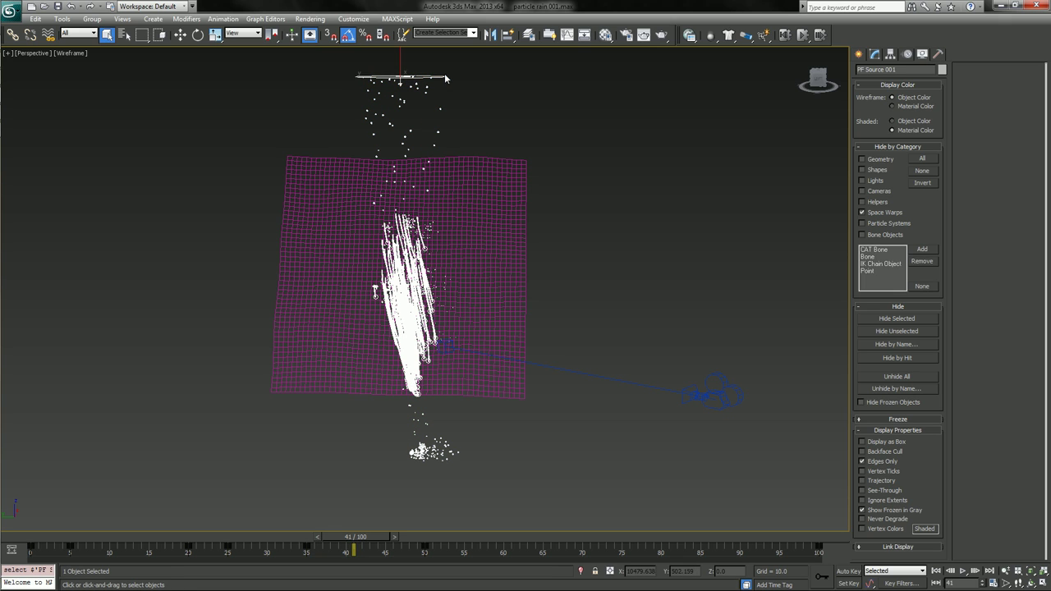
{"action": "scroll", "coordinate": [382, 164], "scroll_direction": "up", "scroll_amount": 3}
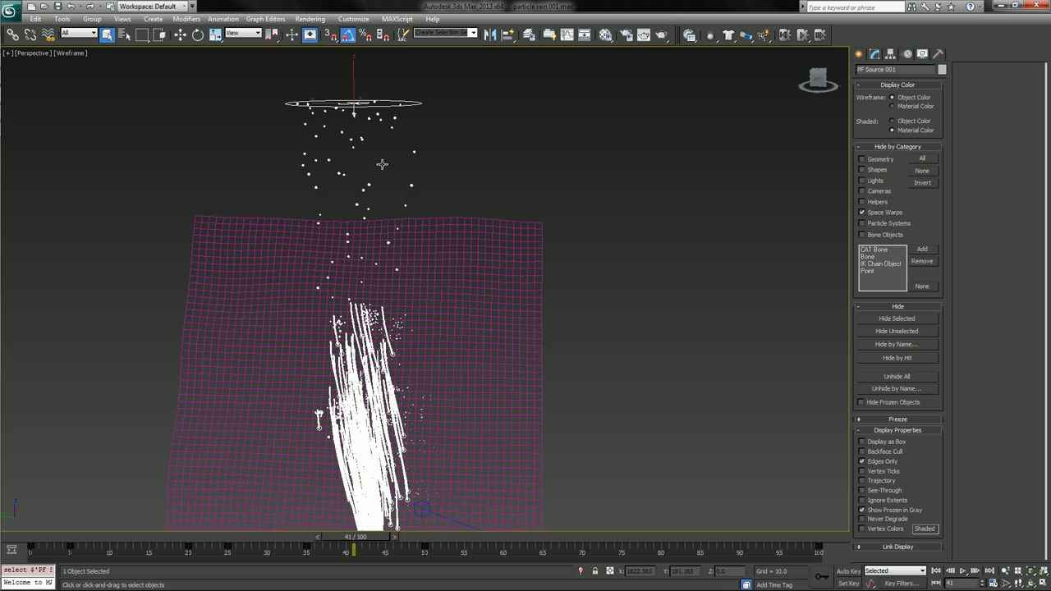
{"action": "middle_click_drag", "start_coordinate": [382, 164], "coordinate": [517, 251], "text": "alt"}
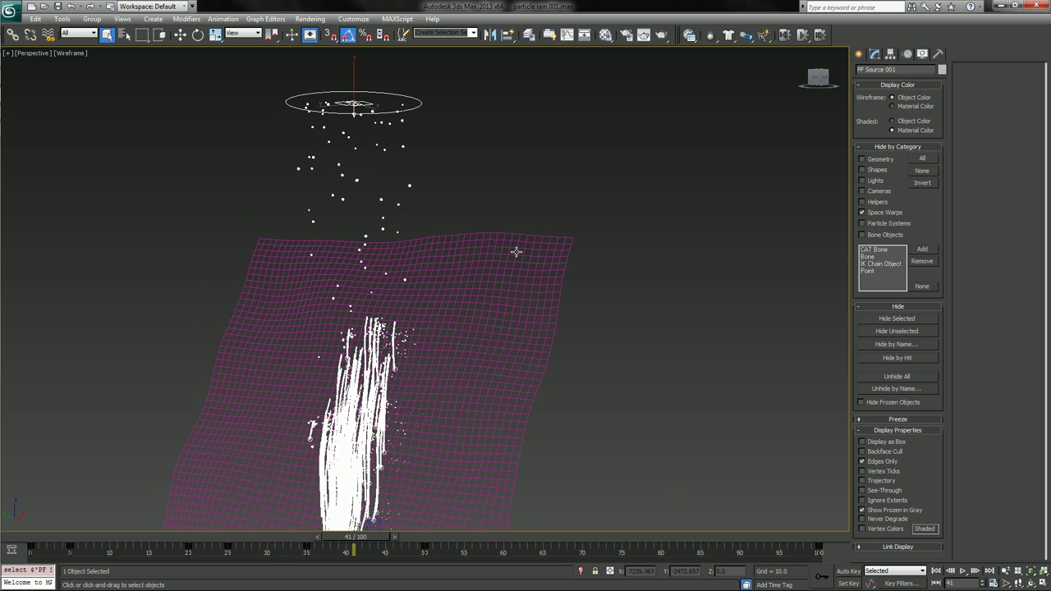
{"action": "left_click", "coordinate": [477, 331]}
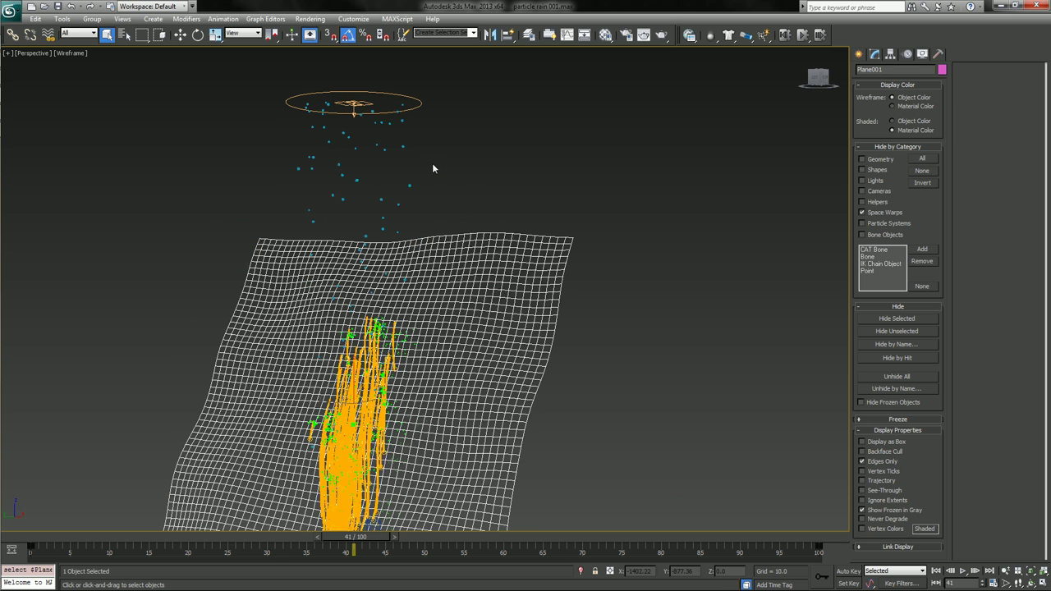
{"action": "left_click", "coordinate": [383, 124]}
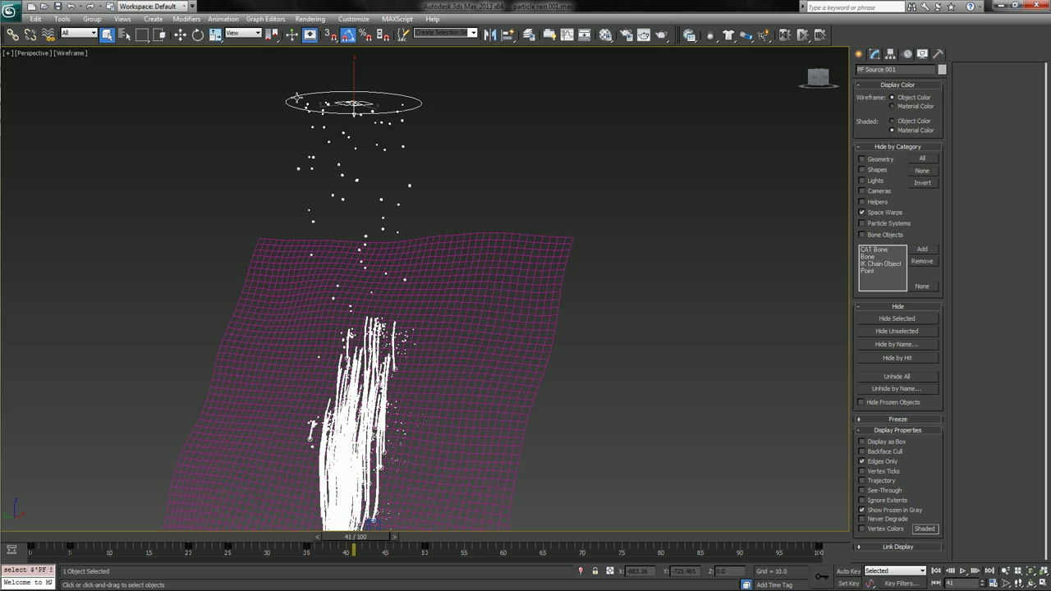
{"action": "left_click", "coordinate": [291, 266]}
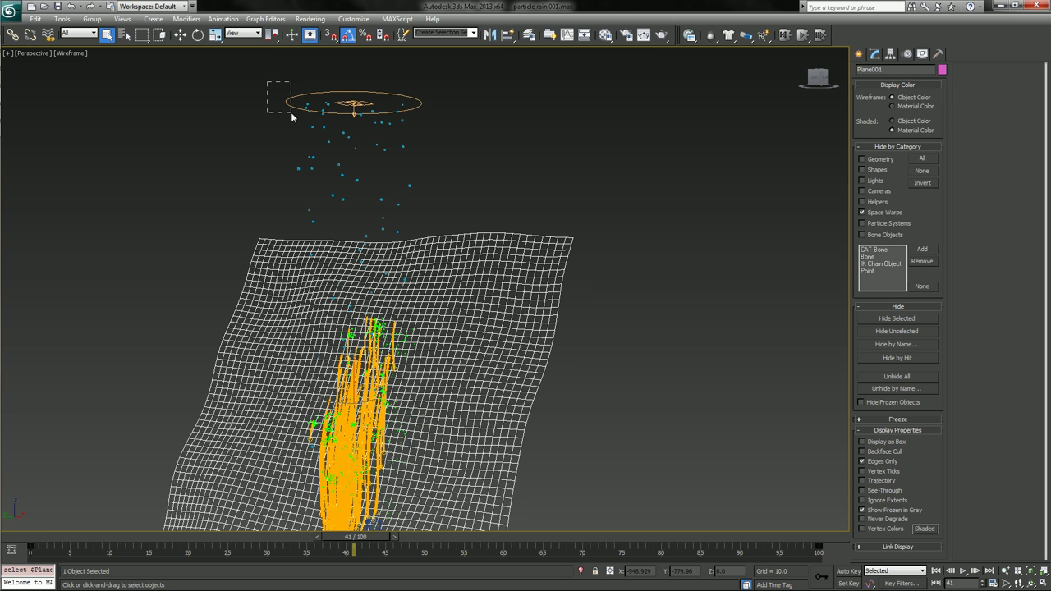
{"action": "left_click_drag", "start_coordinate": [292, 115], "coordinate": [289, 108]}
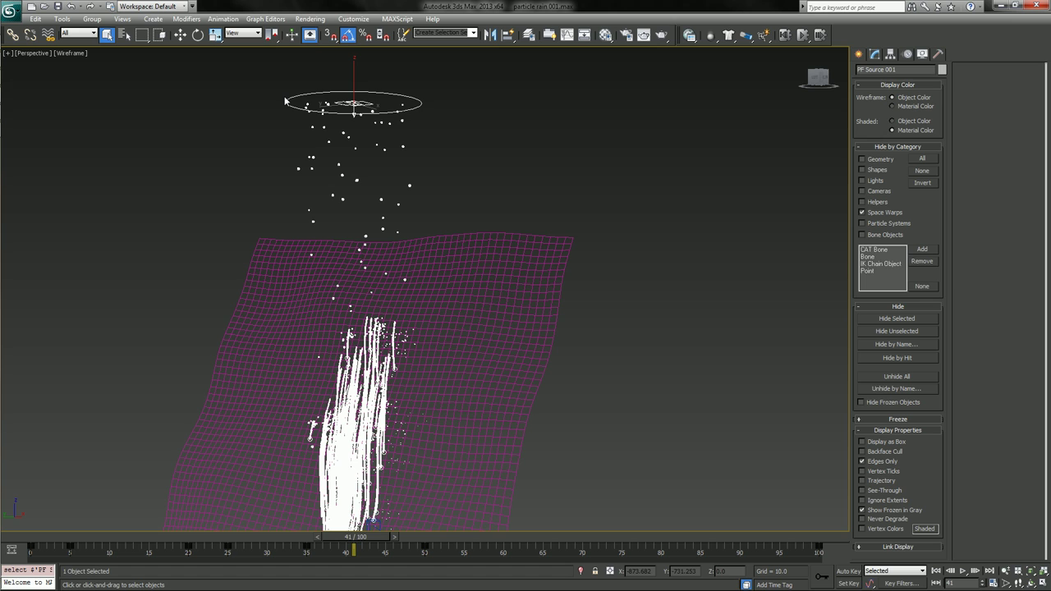
Replay the animation from frame 16 through Camera001 with safe frames shown and nothing selected.
{"action": "left_click_drag", "start_coordinate": [355, 537], "coordinate": [158, 538]}
{"action": "key", "text": "q"}
{"action": "left_click", "coordinate": [534, 178]}
{"action": "key", "text": "c"}
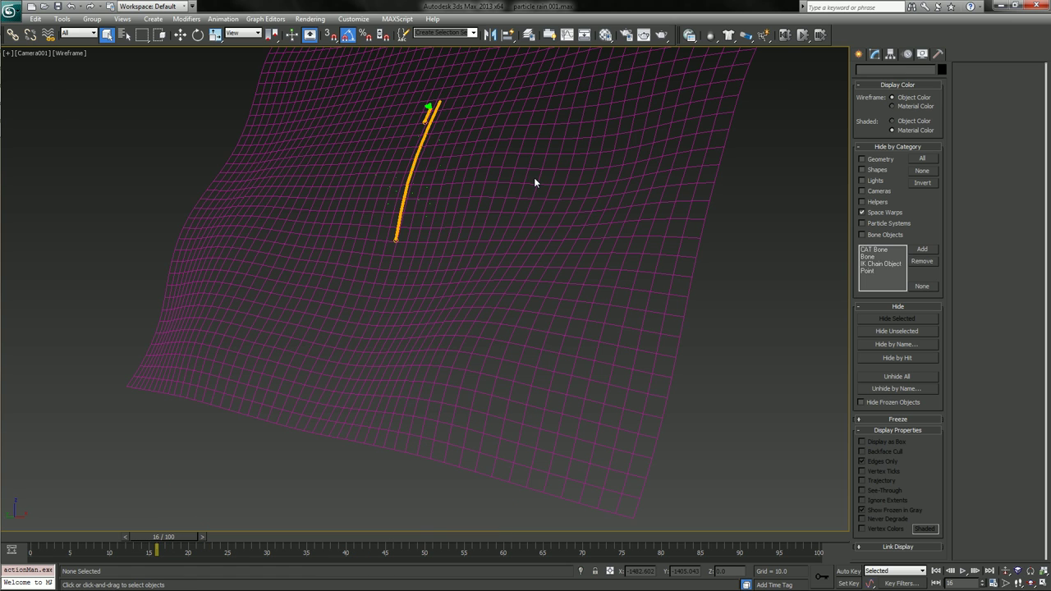
{"action": "key", "text": "shift+f"}
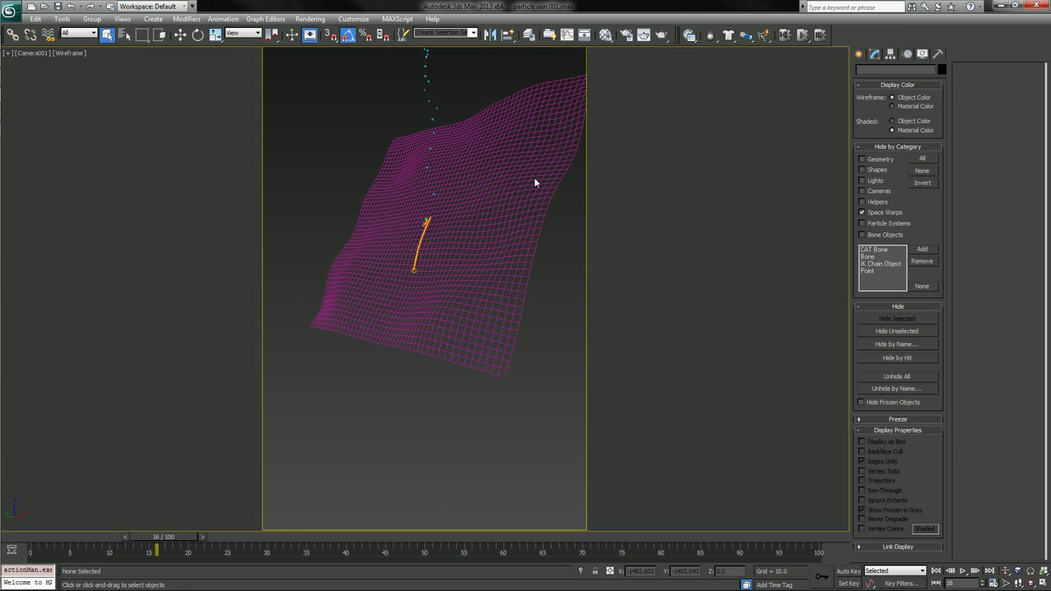
{"action": "key", "text": "slash"}
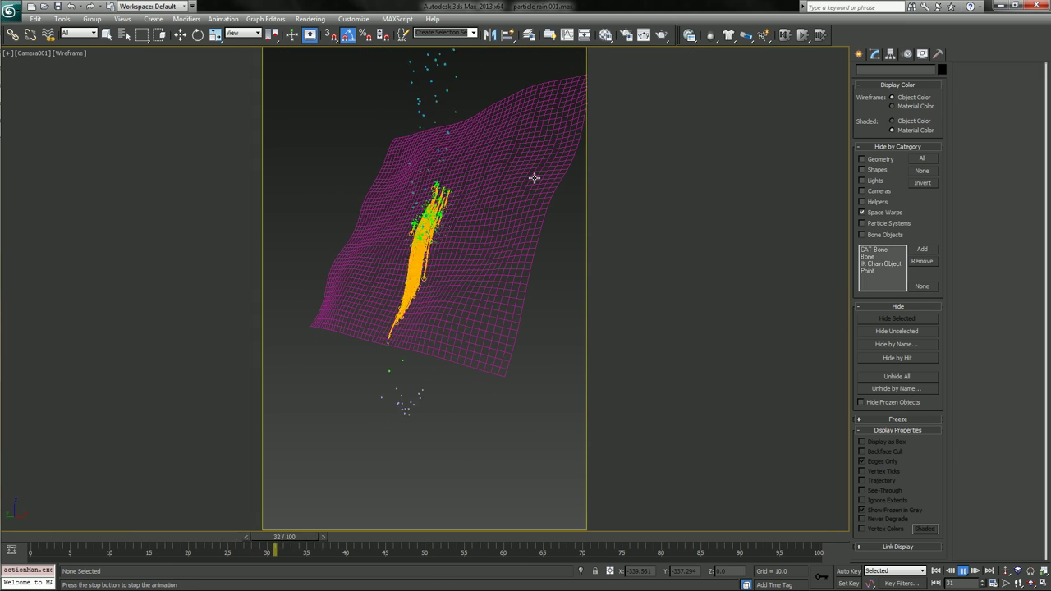
{"action": "key", "text": "slash"}
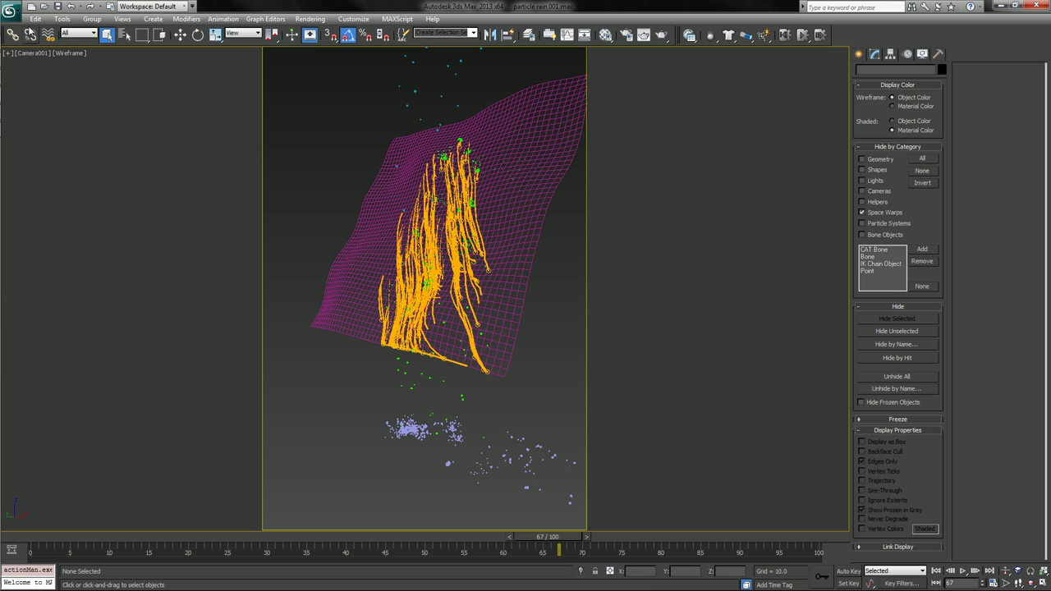
Open the recent scene particle rain start.max without saving the changes to the current scene.
{"action": "left_click", "coordinate": [10, 11]}
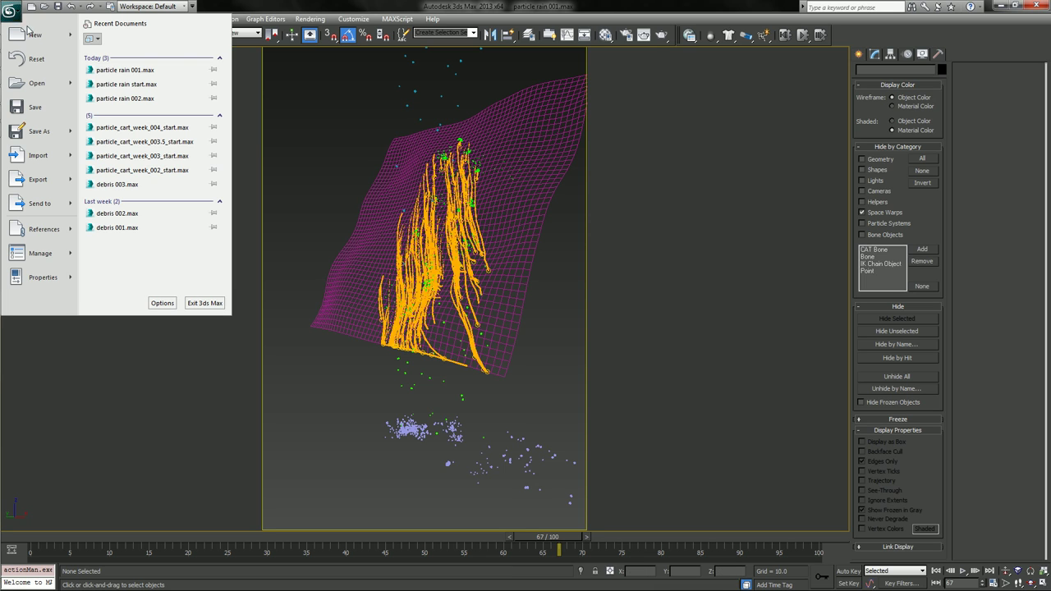
{"action": "left_click", "coordinate": [123, 84]}
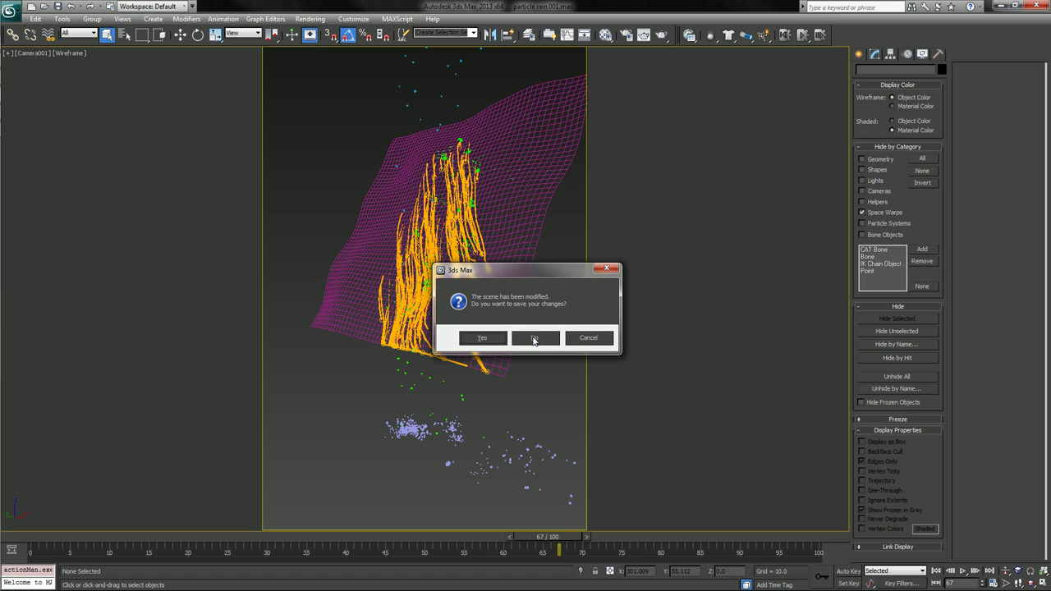
{"action": "left_click", "coordinate": [533, 338]}
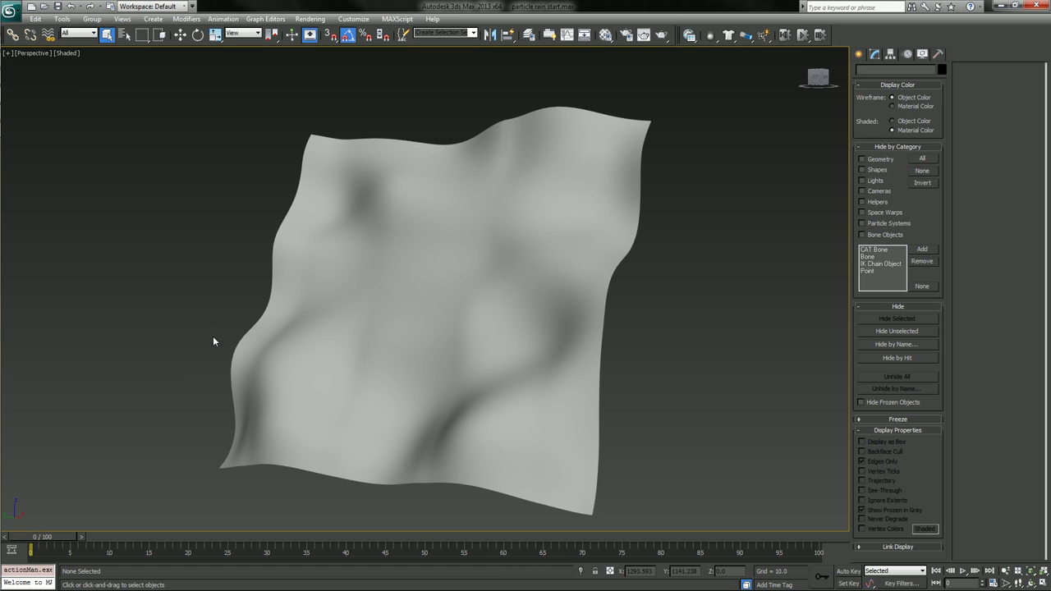
Open the layer manager and expand the scene geo layer to examine the drip plane object it contains.
{"action": "scroll", "coordinate": [213, 336], "scroll_direction": "down", "scroll_amount": 5}
{"action": "scroll", "coordinate": [213, 336], "scroll_direction": "up", "scroll_amount": 8}
{"action": "scroll", "coordinate": [212, 335], "scroll_direction": "down", "scroll_amount": 7}
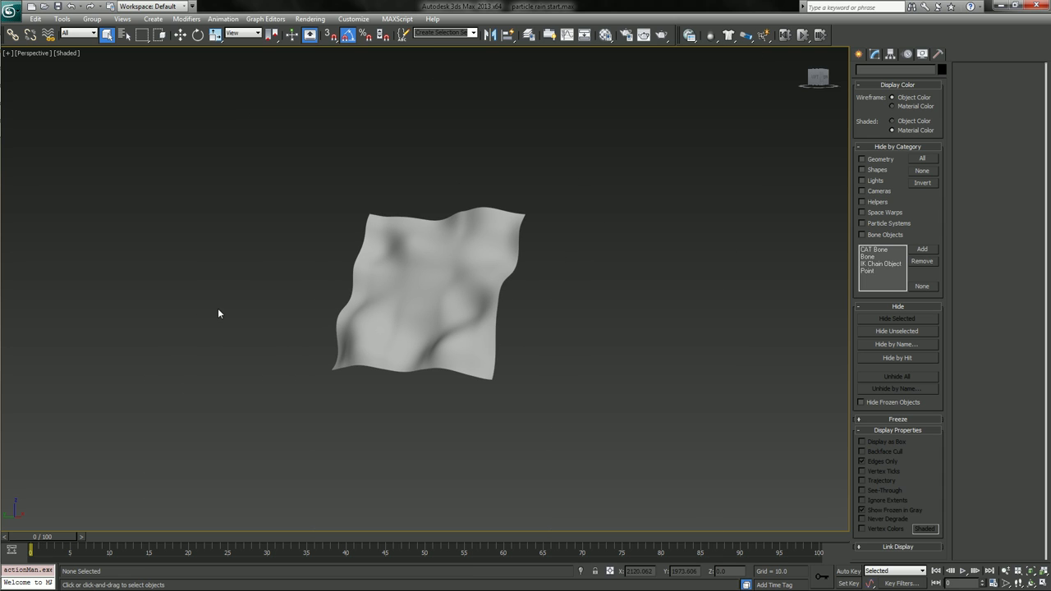
{"action": "middle_click_drag", "start_coordinate": [218, 313], "coordinate": [215, 281], "text": "alt"}
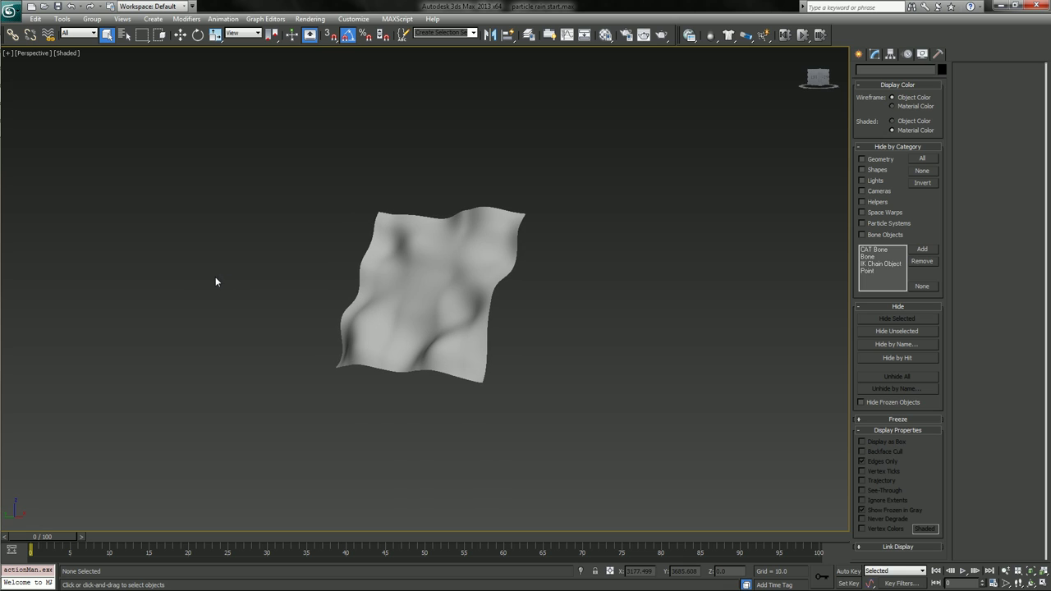
{"action": "scroll", "coordinate": [244, 268], "scroll_direction": "up", "scroll_amount": 4}
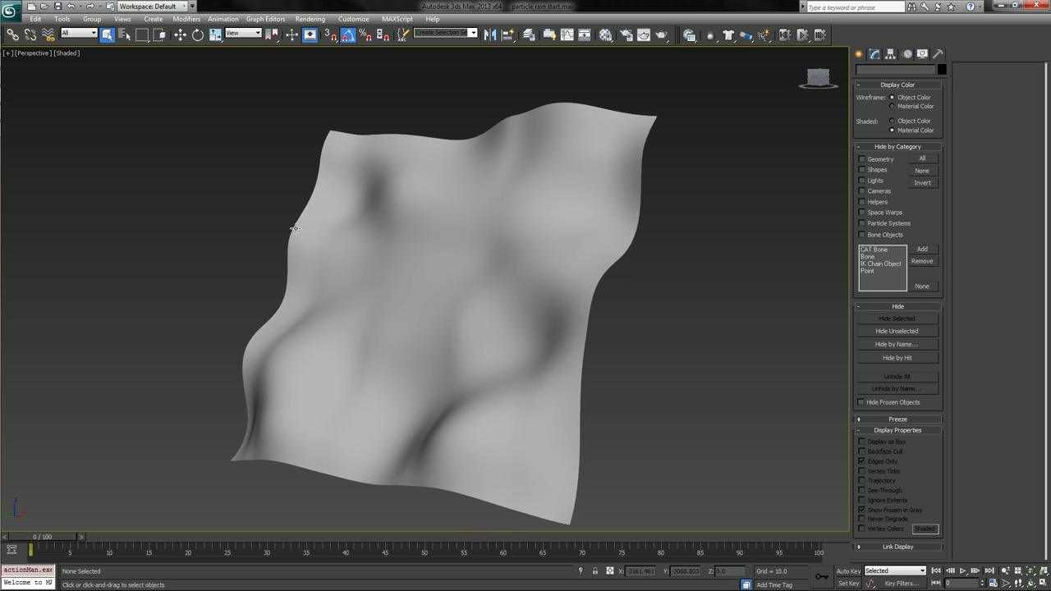
{"action": "left_click", "coordinate": [528, 34]}
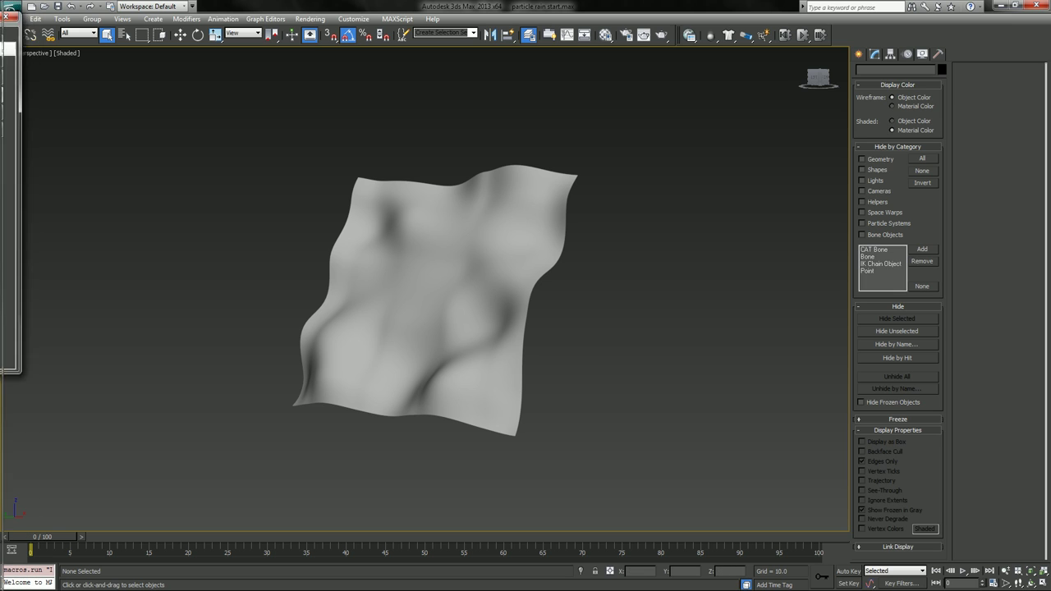
{"action": "left_click_drag", "start_coordinate": [251, 61], "coordinate": [191, 74]}
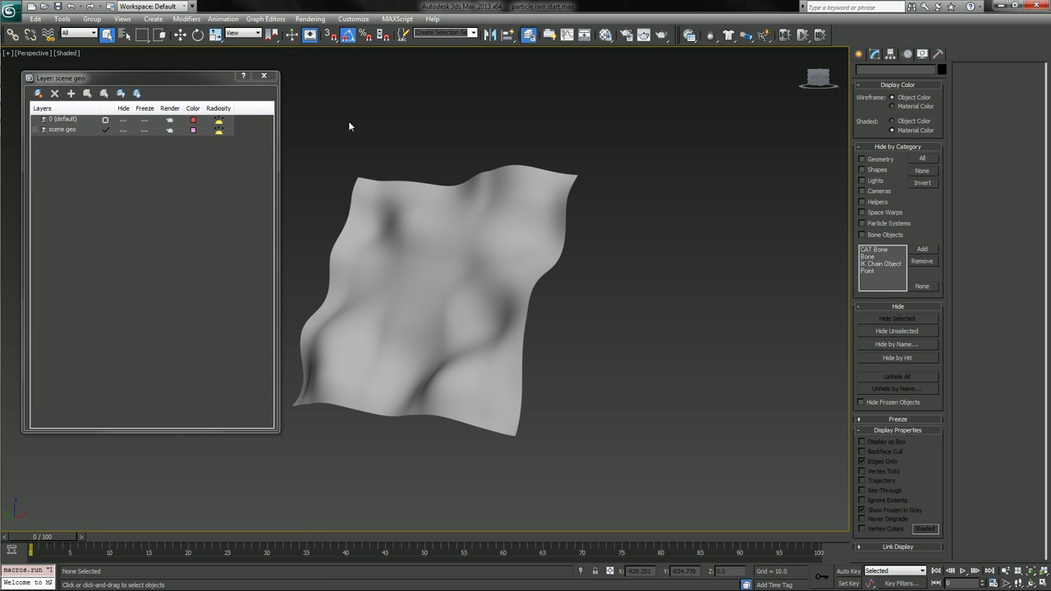
{"action": "left_click", "coordinate": [36, 132]}
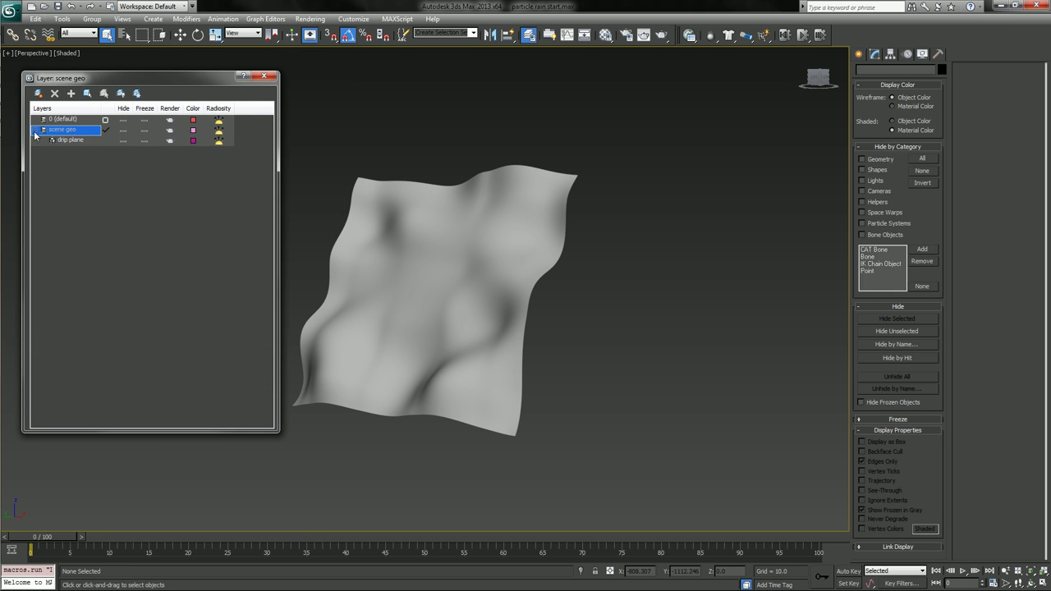
{"action": "left_click", "coordinate": [343, 200]}
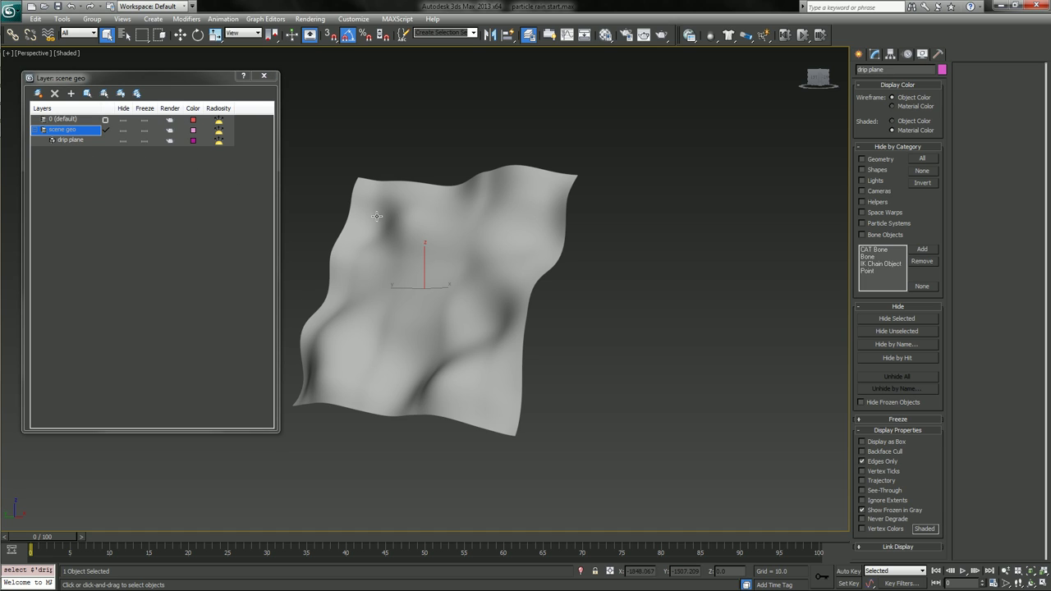
{"action": "left_click", "coordinate": [310, 132]}
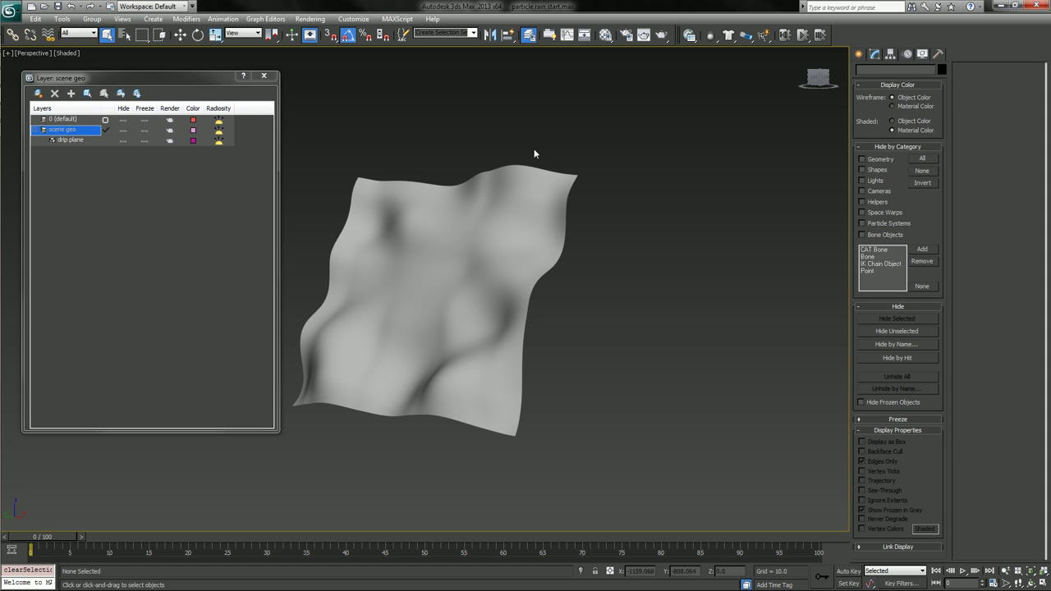
Create a new layer in the layer manager and name it z_pFlow.
{"action": "left_click", "coordinate": [38, 93]}
{"action": "left_click", "coordinate": [61, 131]}
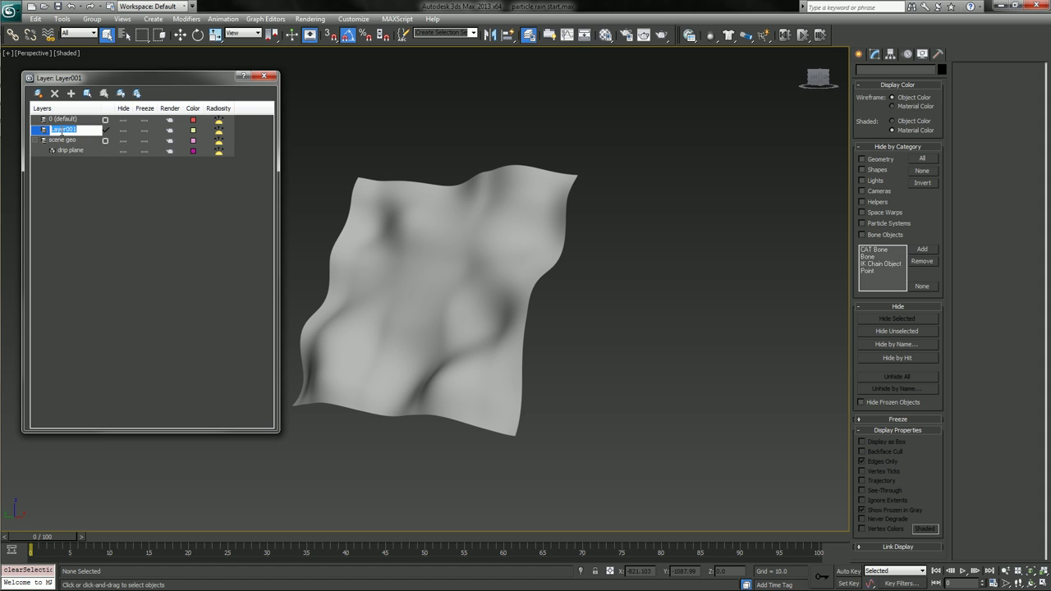
{"action": "type", "text": "z_pFlow"}
{"action": "key", "text": "Return"}
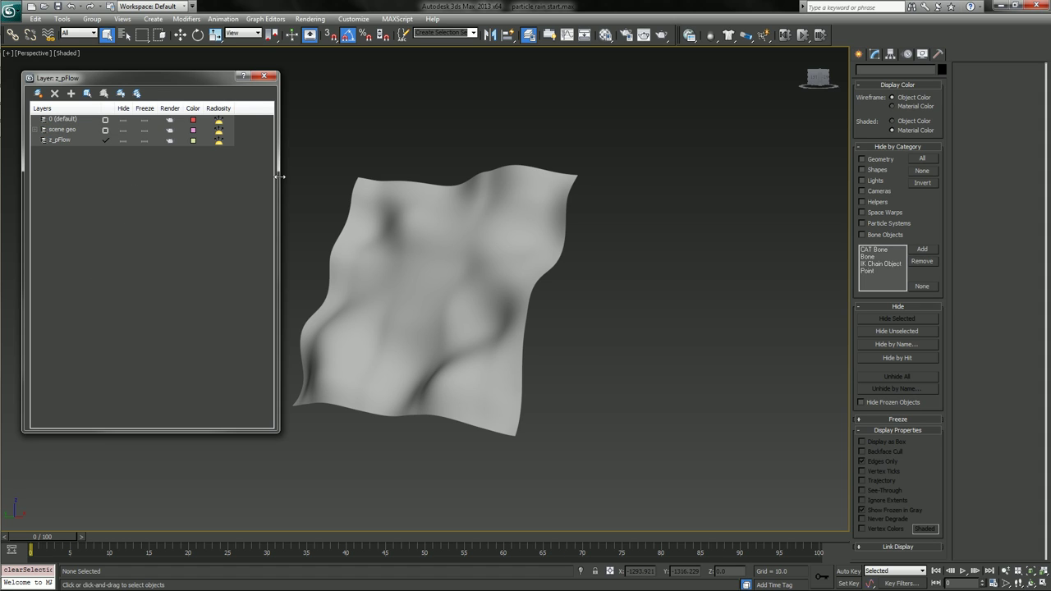
Make the drip plane see-through in the viewport and close the layer manager.
{"action": "left_click", "coordinate": [450, 232]}
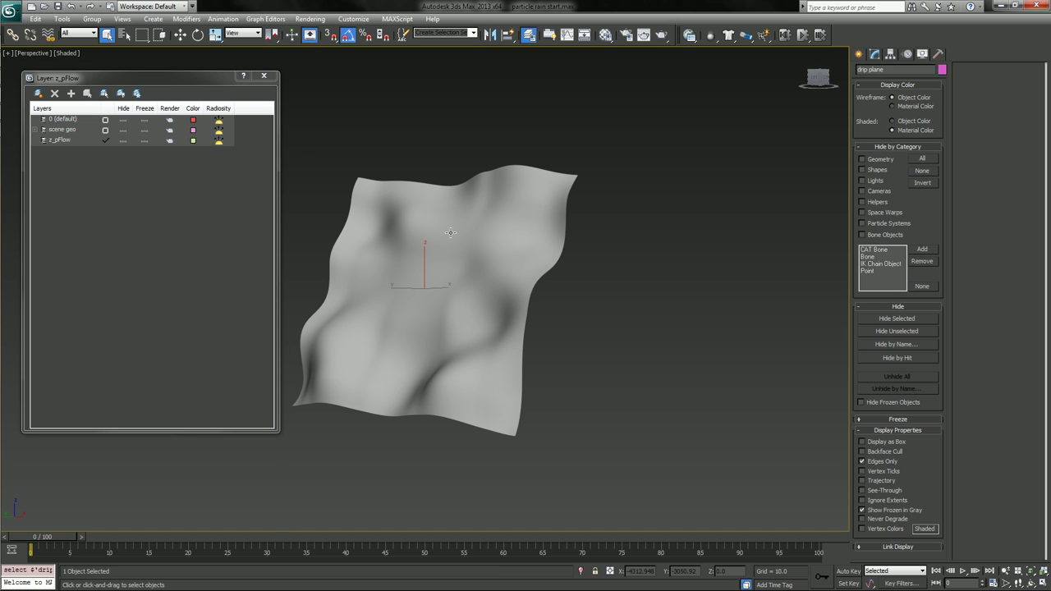
{"action": "key", "text": "alt+x"}
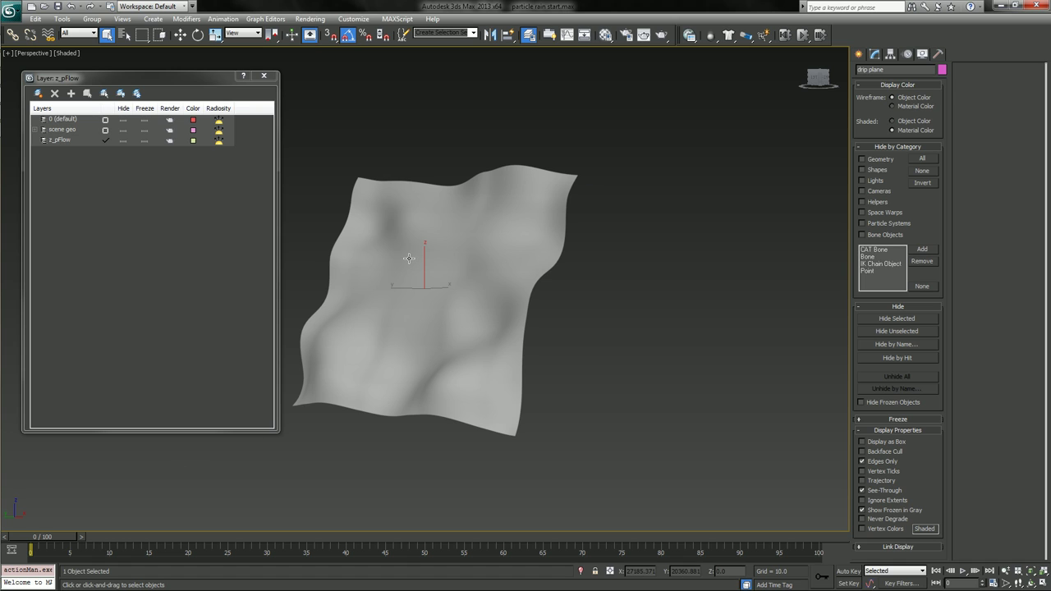
{"action": "middle_click_drag", "start_coordinate": [445, 249], "coordinate": [531, 207]}
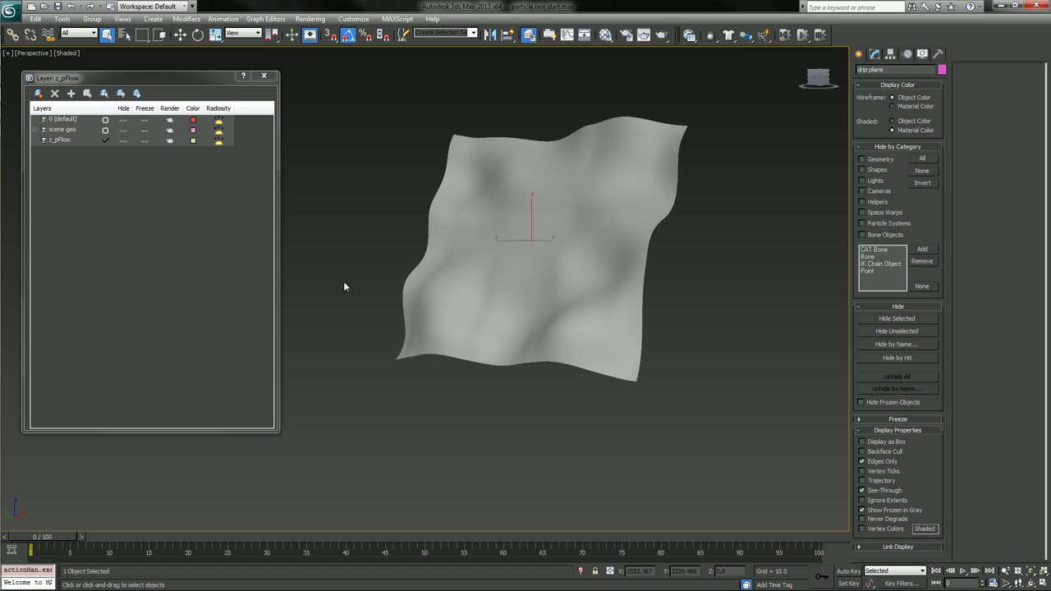
{"action": "left_click", "coordinate": [264, 75]}
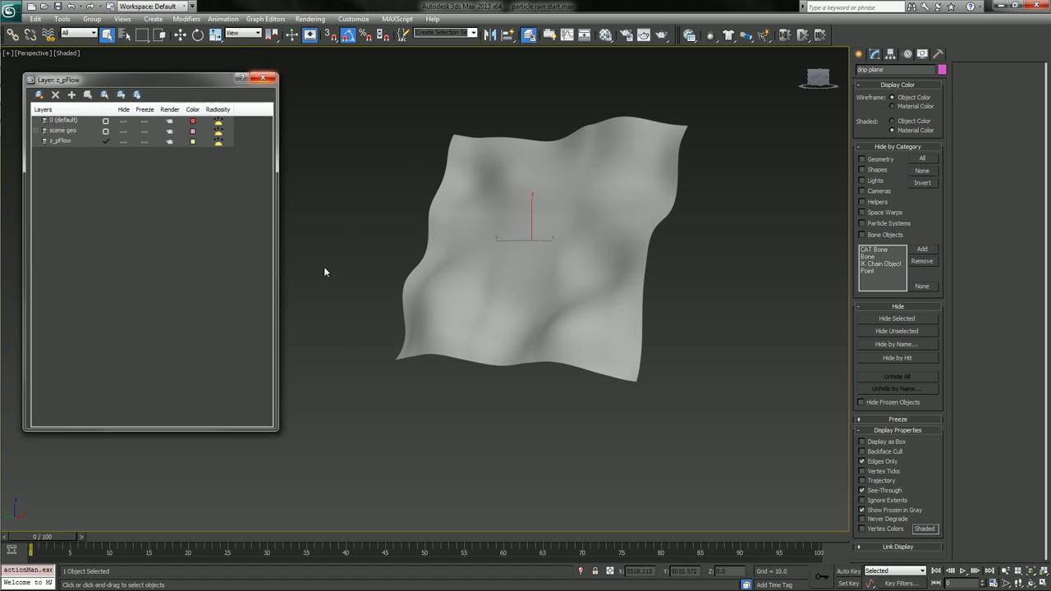
Clear the selection, open Particle View and close it again.
{"action": "left_click", "coordinate": [324, 268]}
{"action": "right_click", "coordinate": [325, 268]}
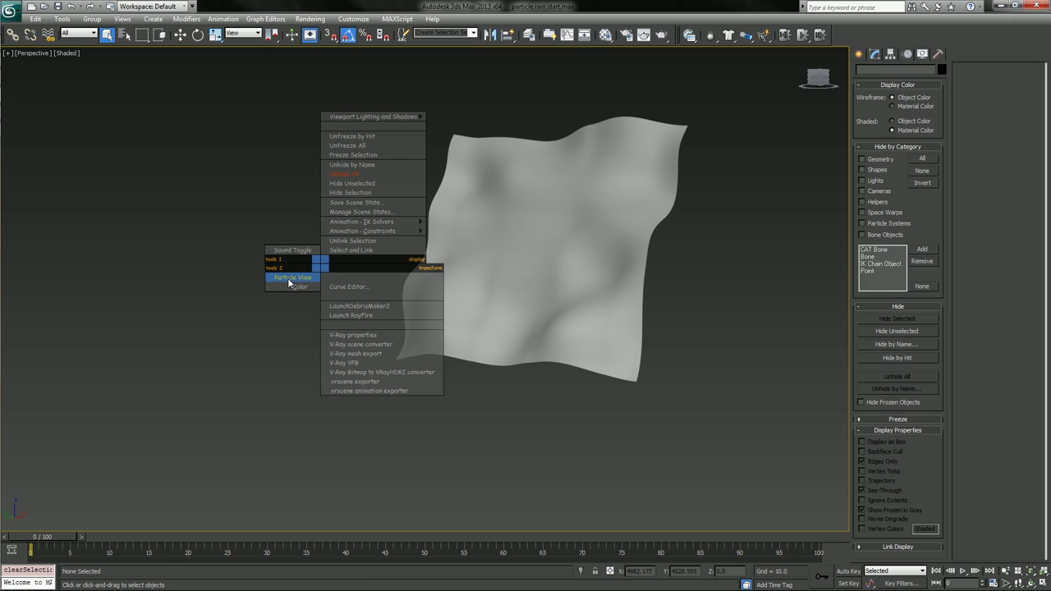
{"action": "left_click", "coordinate": [293, 221]}
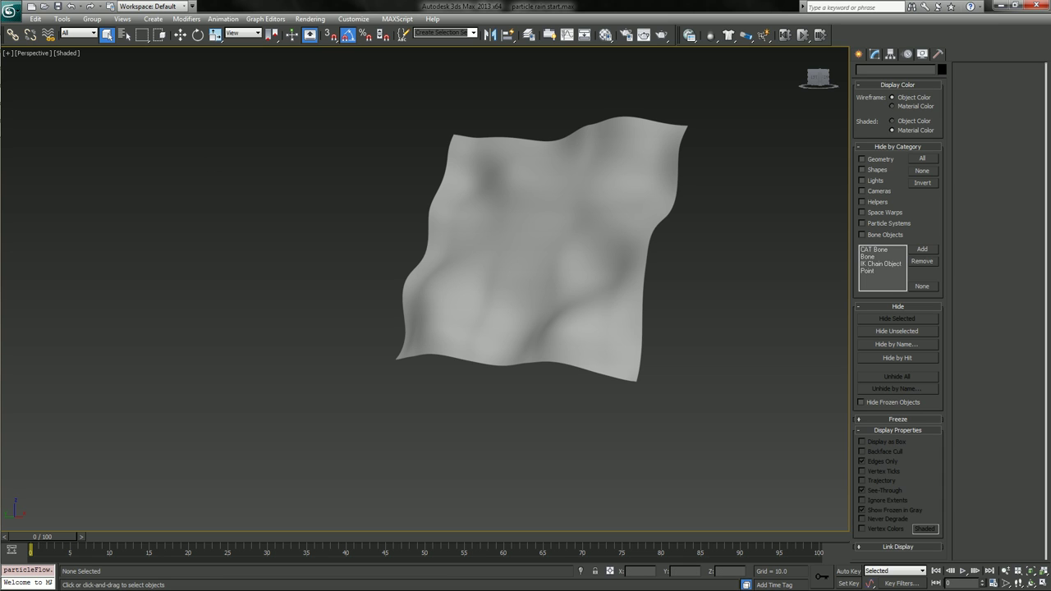
{"action": "key", "text": "6"}
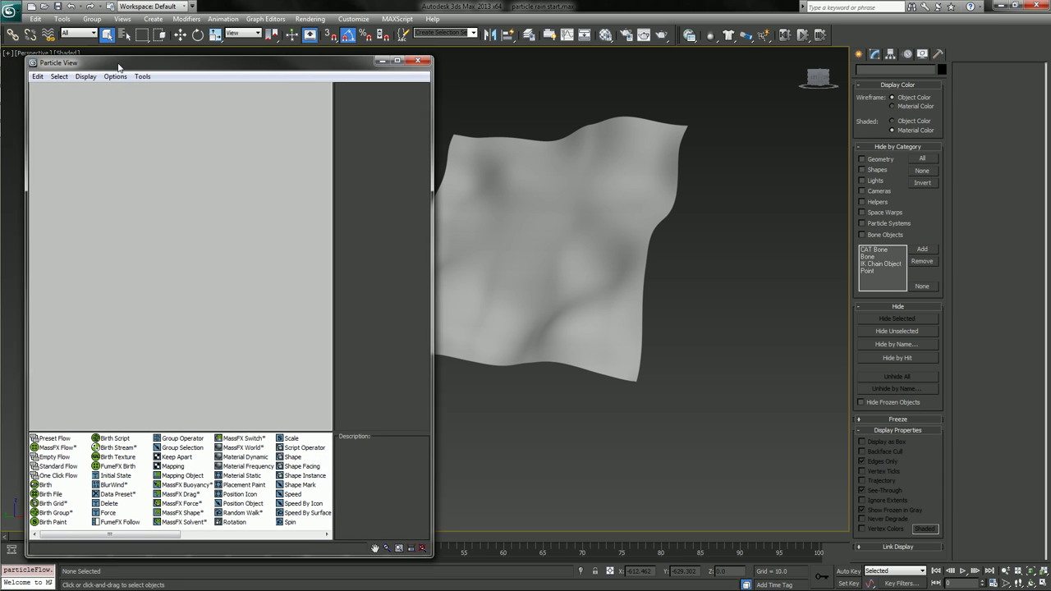
{"action": "left_click", "coordinate": [408, 60]}
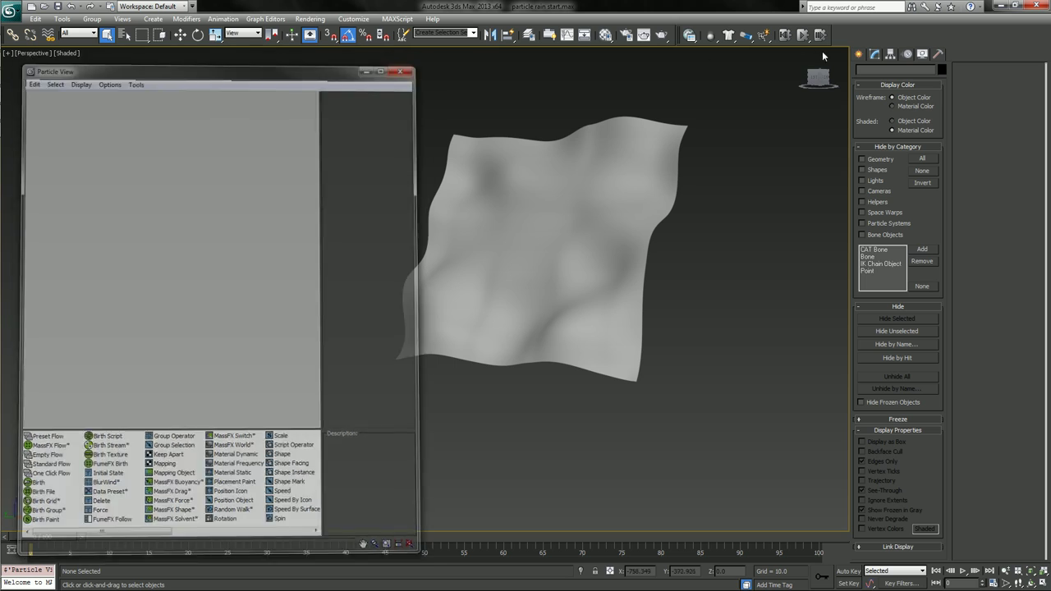
Start the PF Source tool from the Particle Systems category of geometry objects.
{"action": "left_click", "coordinate": [859, 55]}
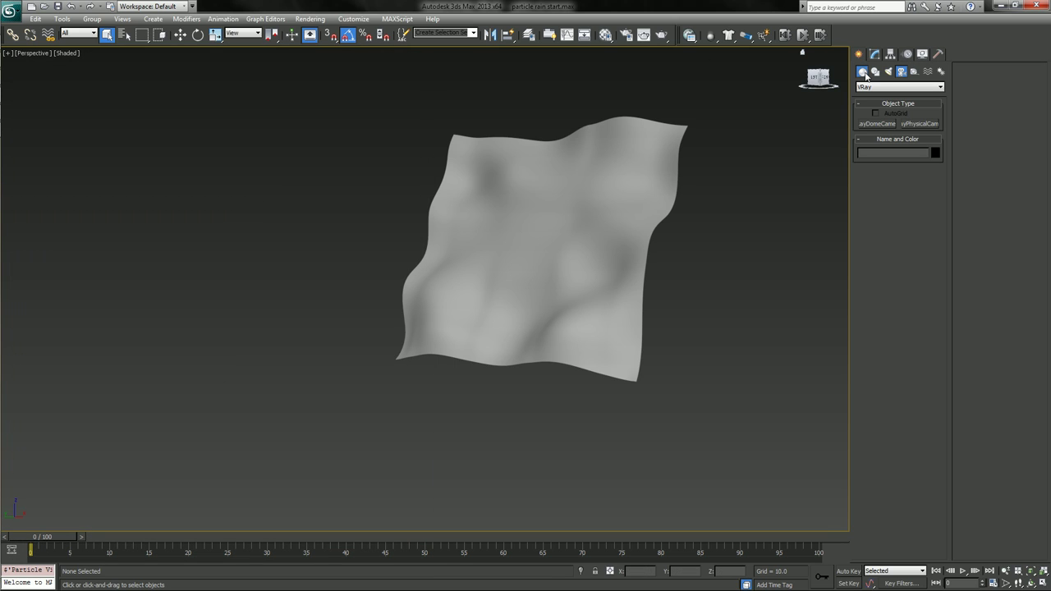
{"action": "left_click", "coordinate": [863, 72]}
{"action": "left_click", "coordinate": [868, 88]}
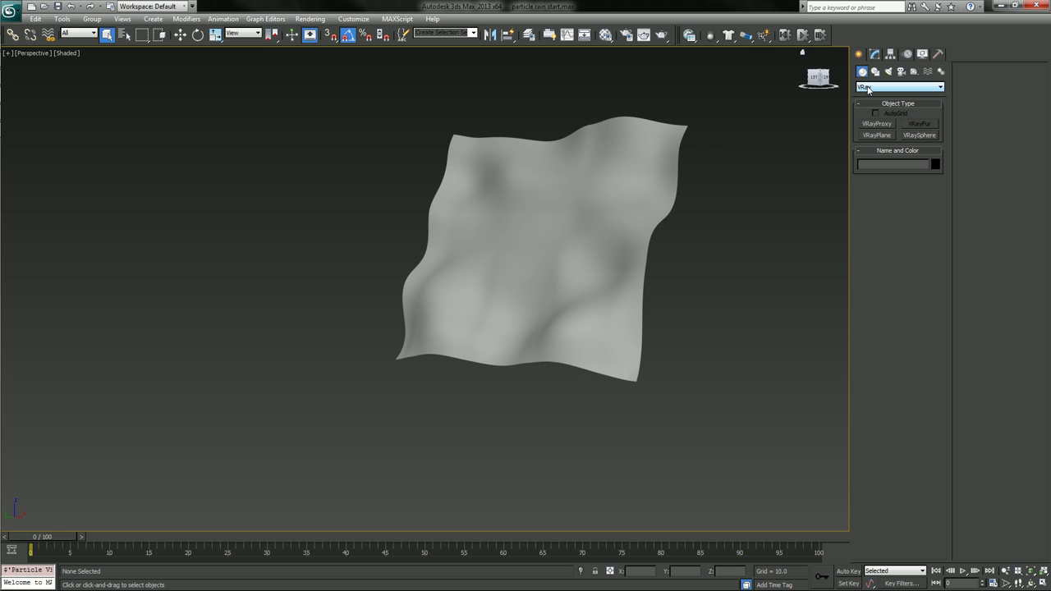
{"action": "left_click", "coordinate": [868, 88]}
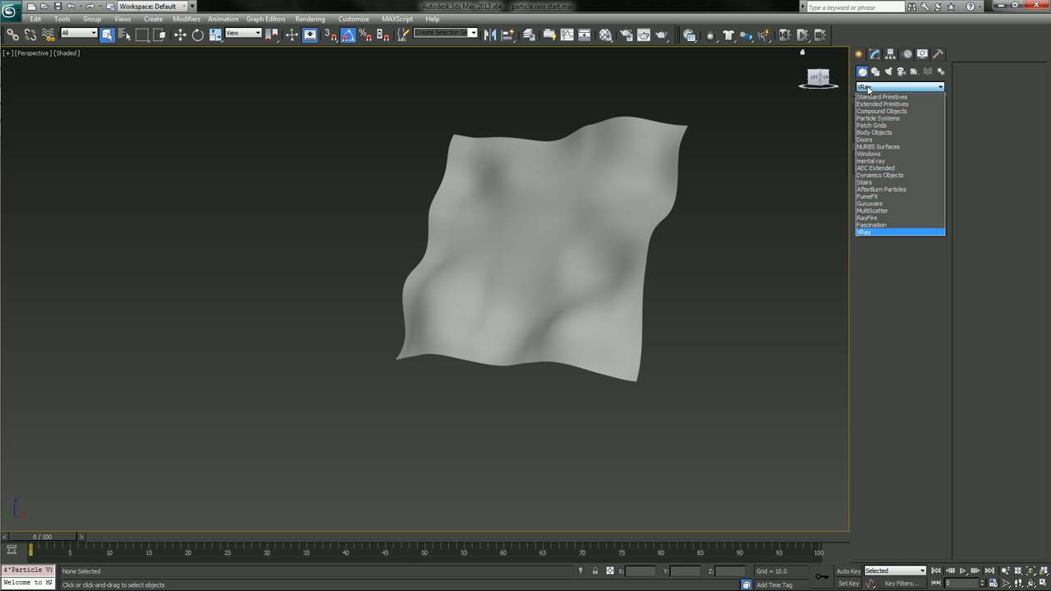
{"action": "left_click", "coordinate": [874, 97]}
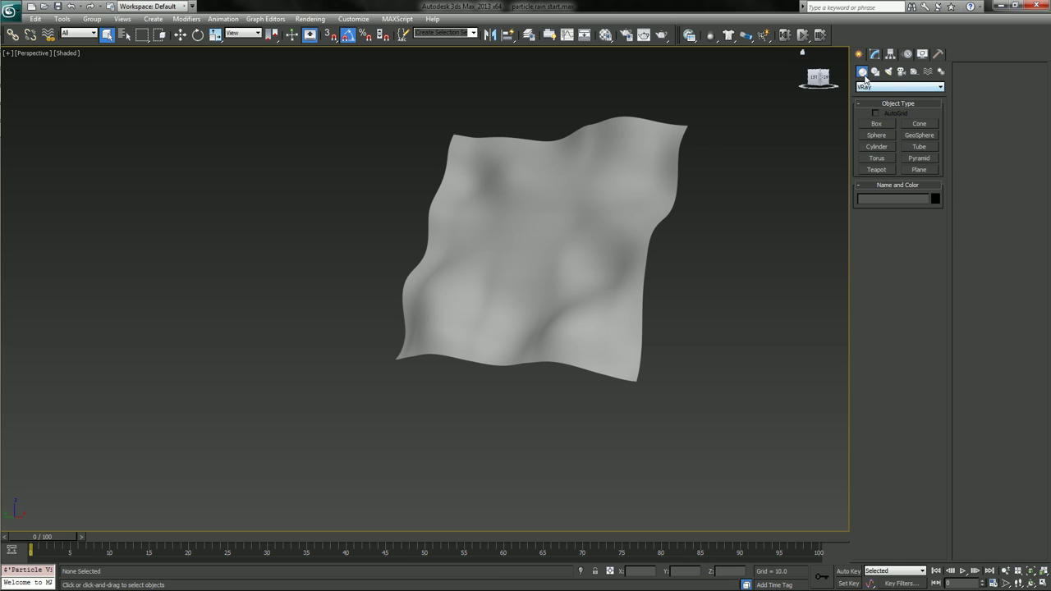
{"action": "left_click", "coordinate": [872, 88]}
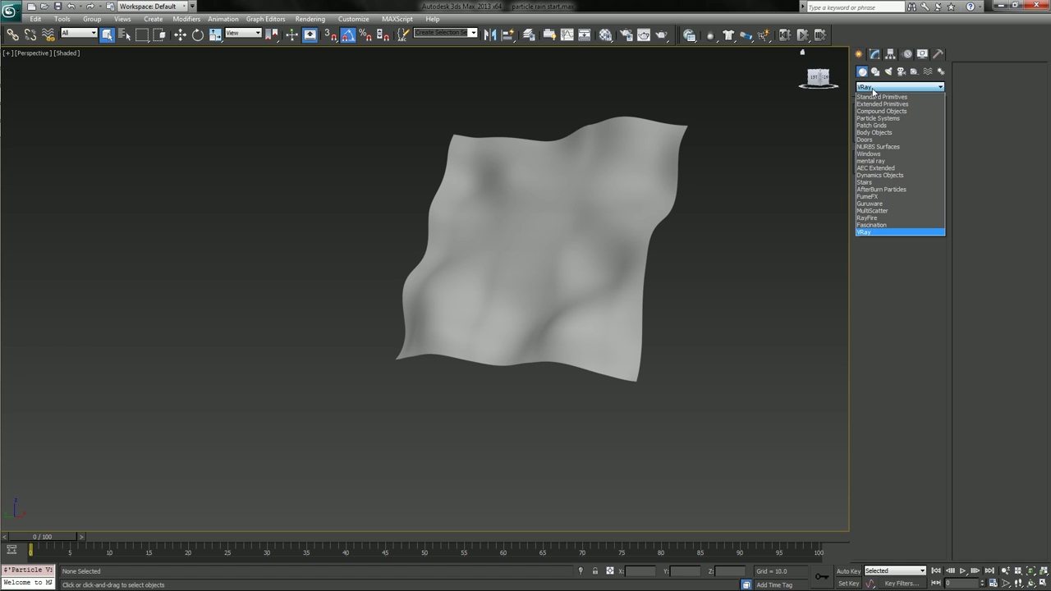
{"action": "left_click", "coordinate": [884, 119]}
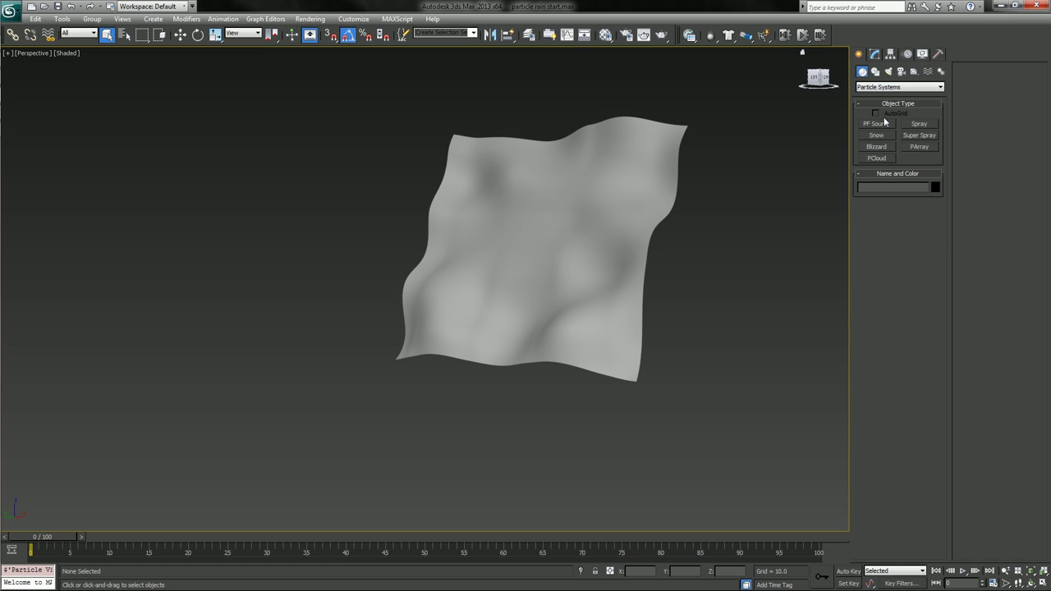
{"action": "left_click", "coordinate": [870, 124]}
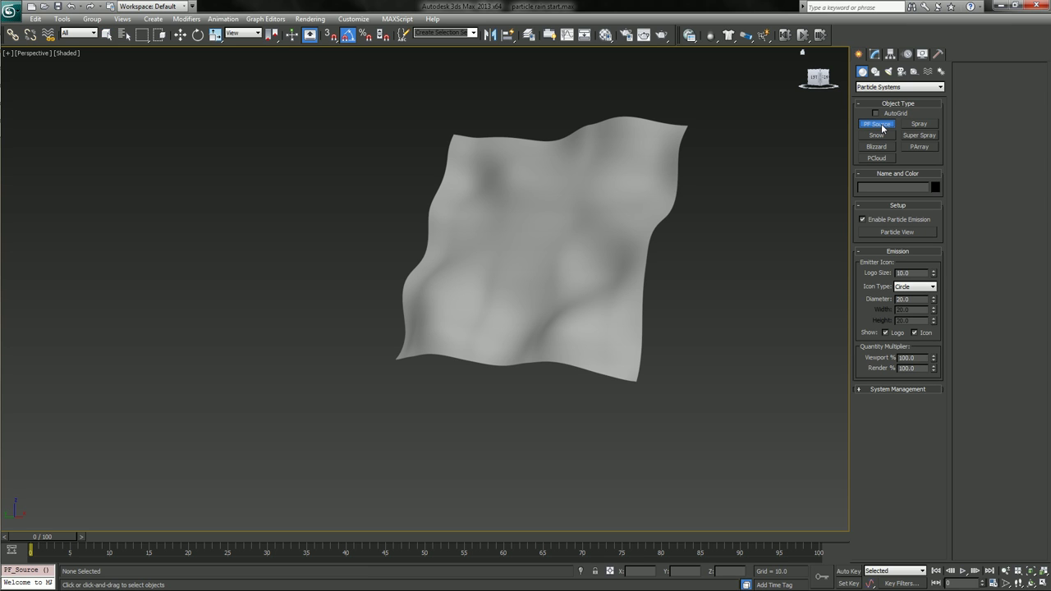
Open Particle View from the PF Source setup, leave the tool without creating an emitter, and close the window.
{"action": "left_click", "coordinate": [894, 232]}
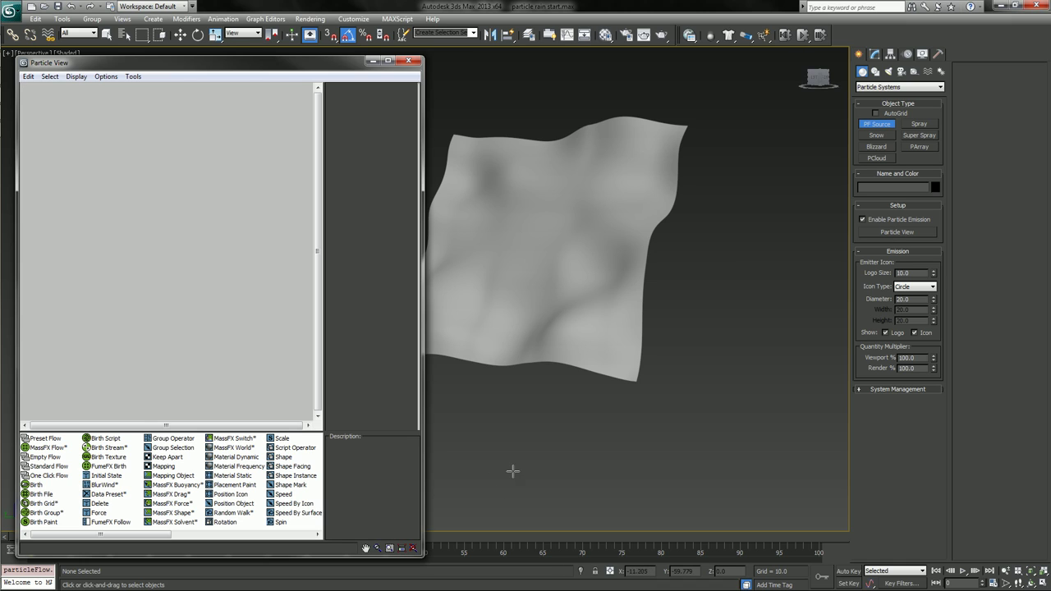
{"action": "middle_click_drag", "start_coordinate": [174, 272], "coordinate": [188, 286]}
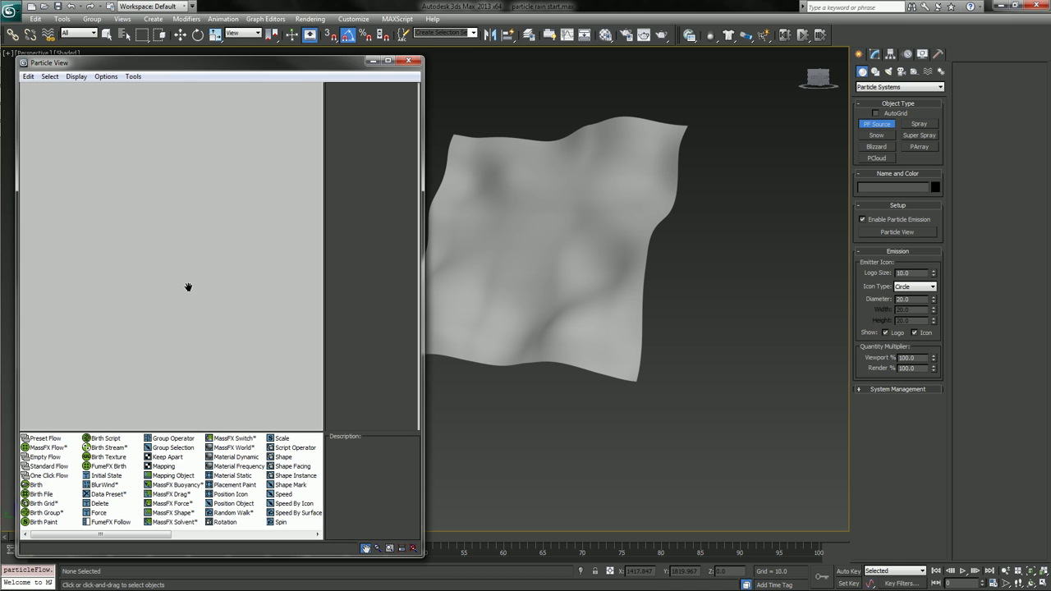
{"action": "left_click", "coordinate": [863, 127]}
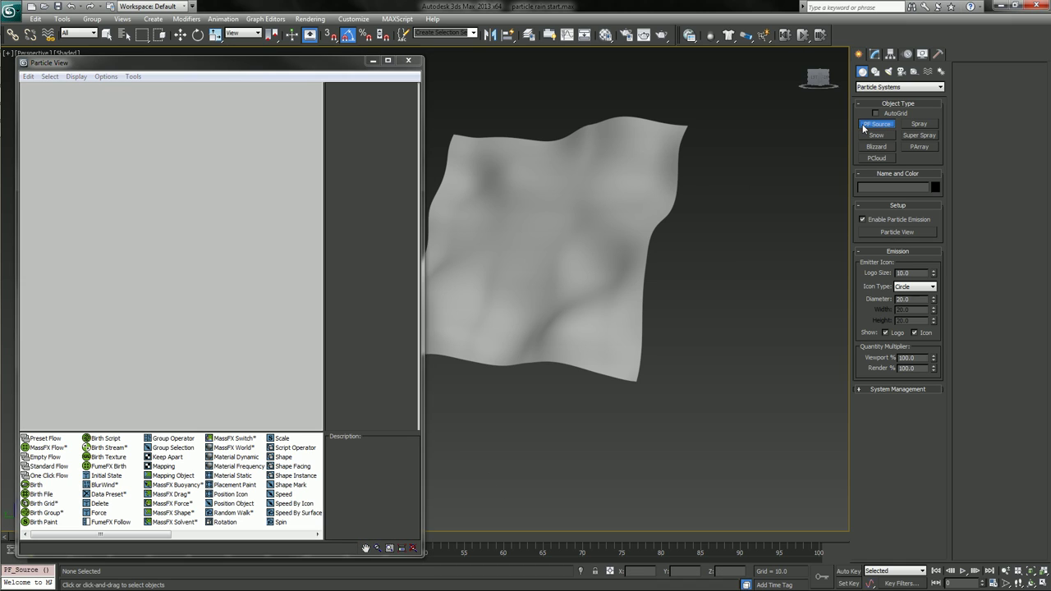
{"action": "right_click", "coordinate": [731, 130]}
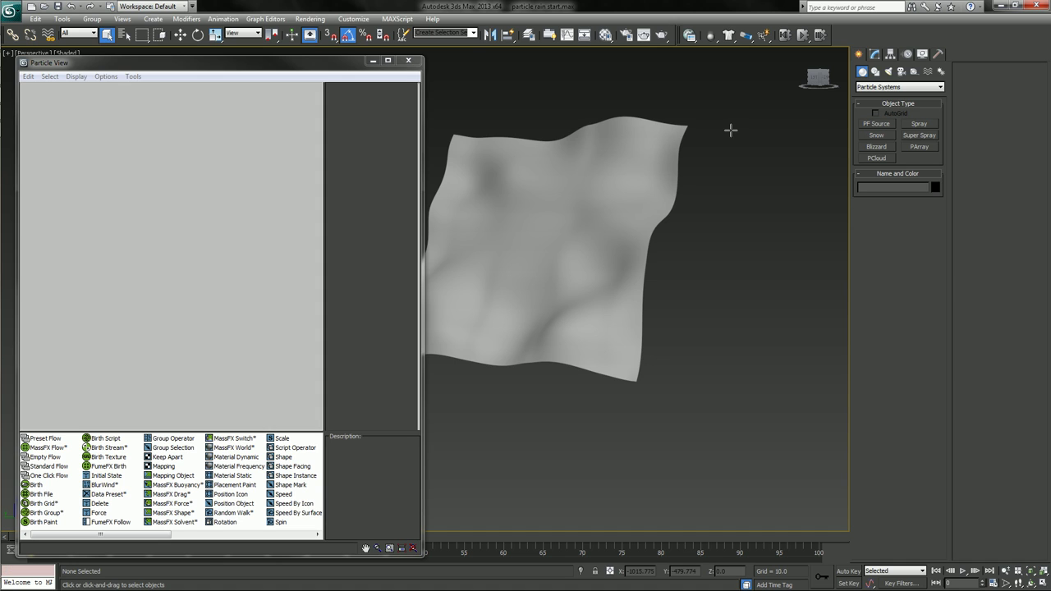
{"action": "left_click", "coordinate": [408, 63]}
Open Particle View, add a Standard Flow to the canvas and align its event beneath the PF Source 001 node.
{"action": "key", "text": "6"}
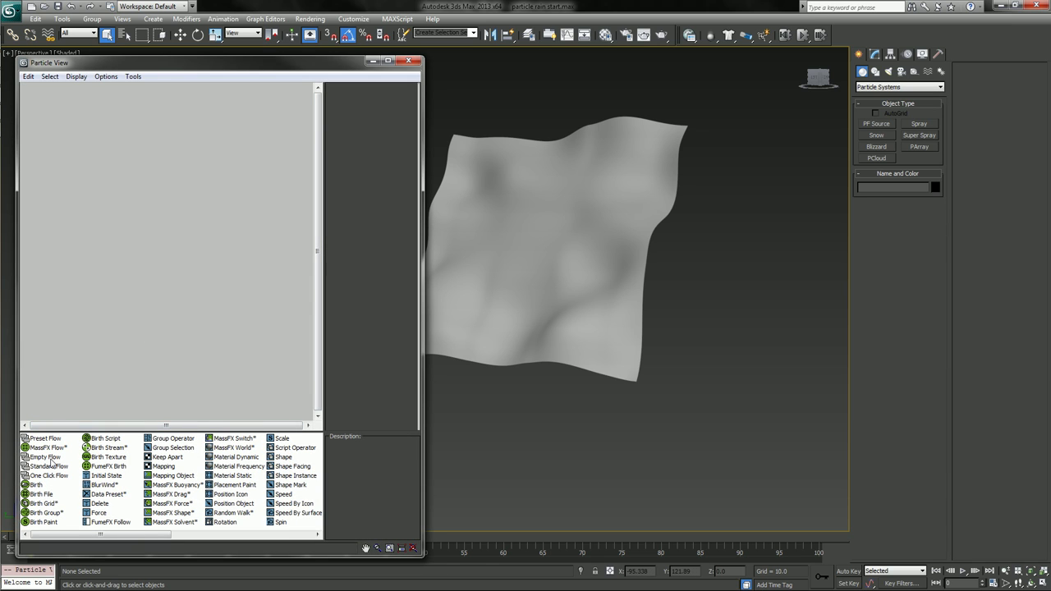
{"action": "left_click_drag", "start_coordinate": [48, 465], "coordinate": [37, 109]}
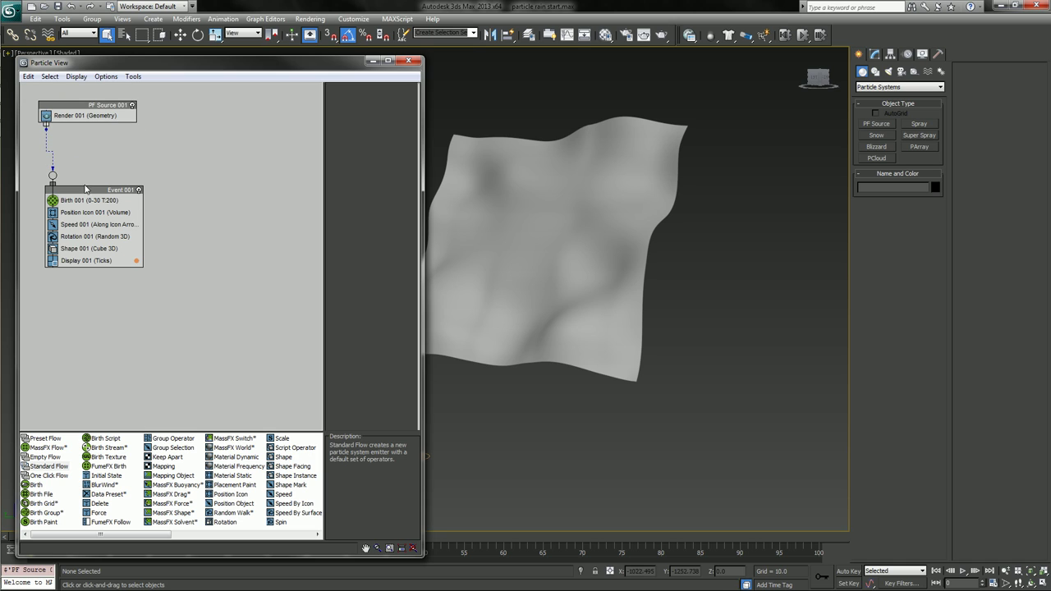
{"action": "mouse_move", "coordinate": [85, 189]}
{"action": "left_mouse_down"}
{"action": "mouse_move", "coordinate": [63, 191]}
{"action": "mouse_move", "coordinate": [78, 191]}
{"action": "left_mouse_up"}
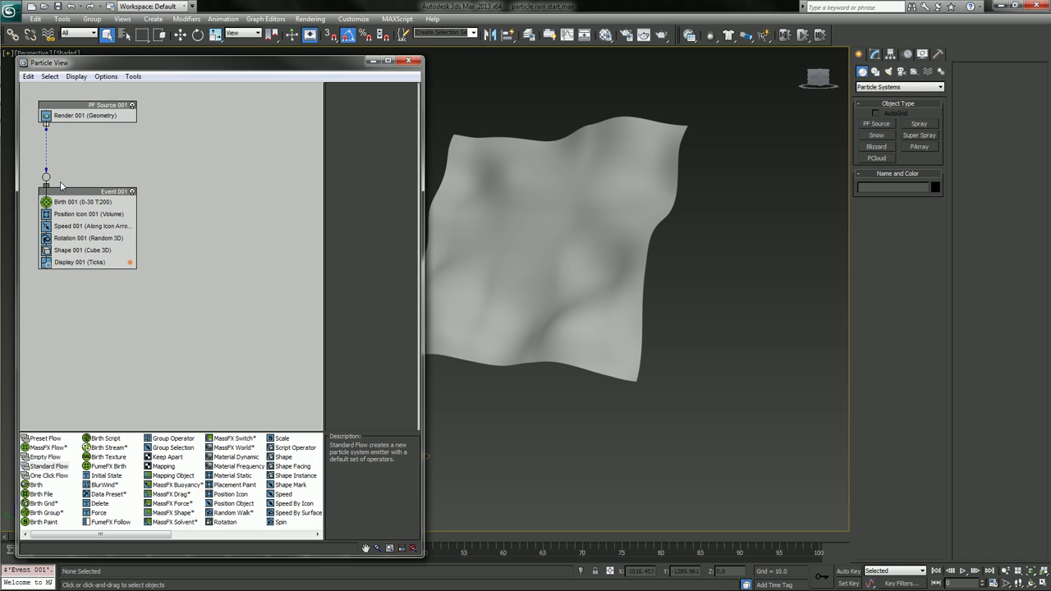
Set the particle amount upper limit of PF Source 001 to 100000000.
{"action": "left_click", "coordinate": [113, 106]}
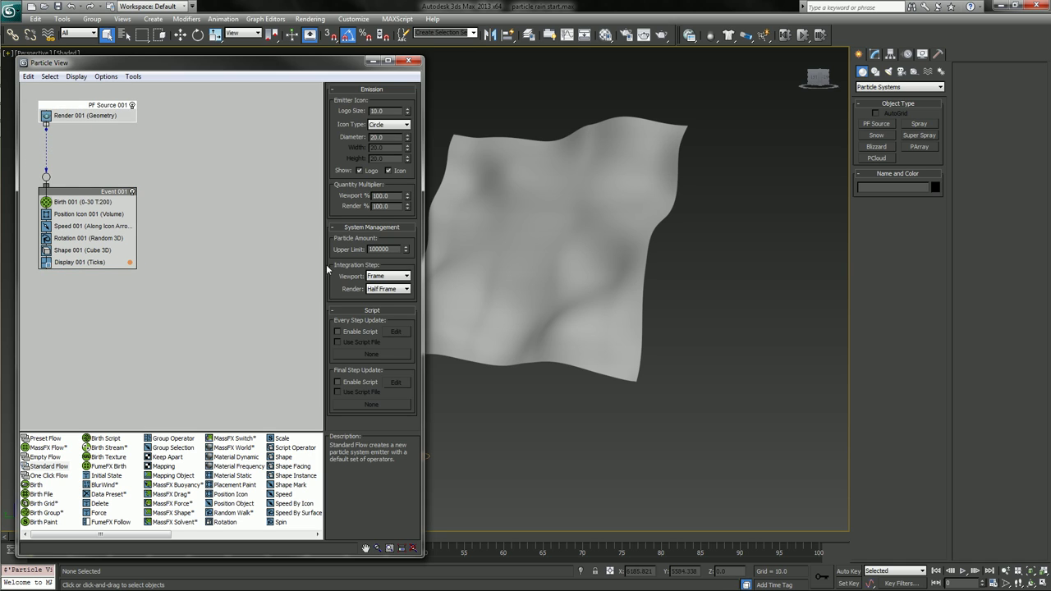
{"action": "left_click", "coordinate": [392, 249]}
{"action": "type", "text": "0000"}
{"action": "key", "text": "Return"}
{"action": "left_click", "coordinate": [388, 170]}
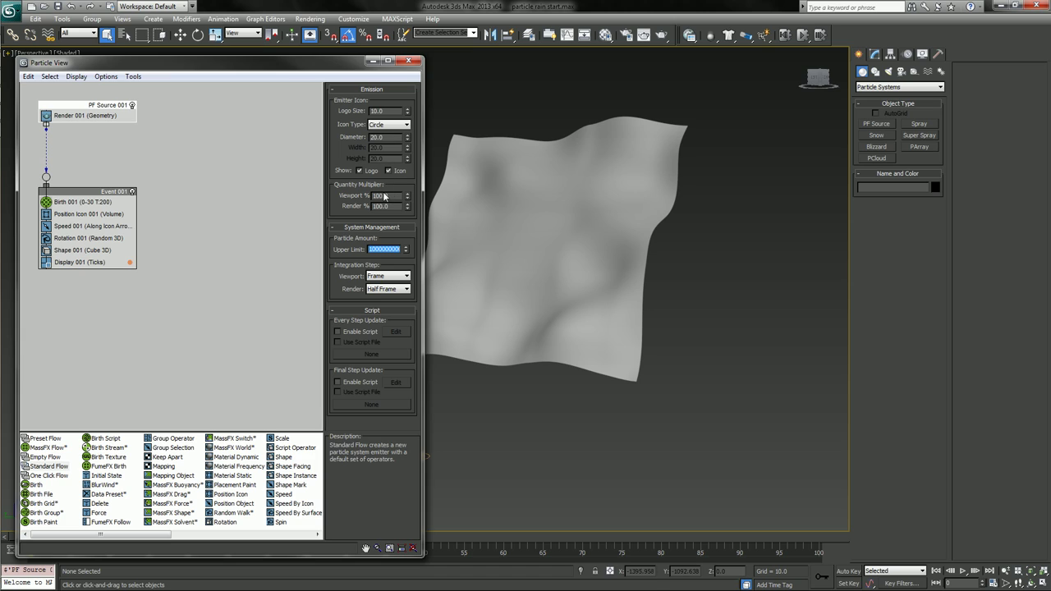
{"action": "left_click", "coordinate": [394, 196]}
{"action": "double_click", "coordinate": [394, 196]}
Rename Event 001 as rain spawn and remove its Speed, Rotation and Shape operators.
{"action": "left_click", "coordinate": [97, 194]}
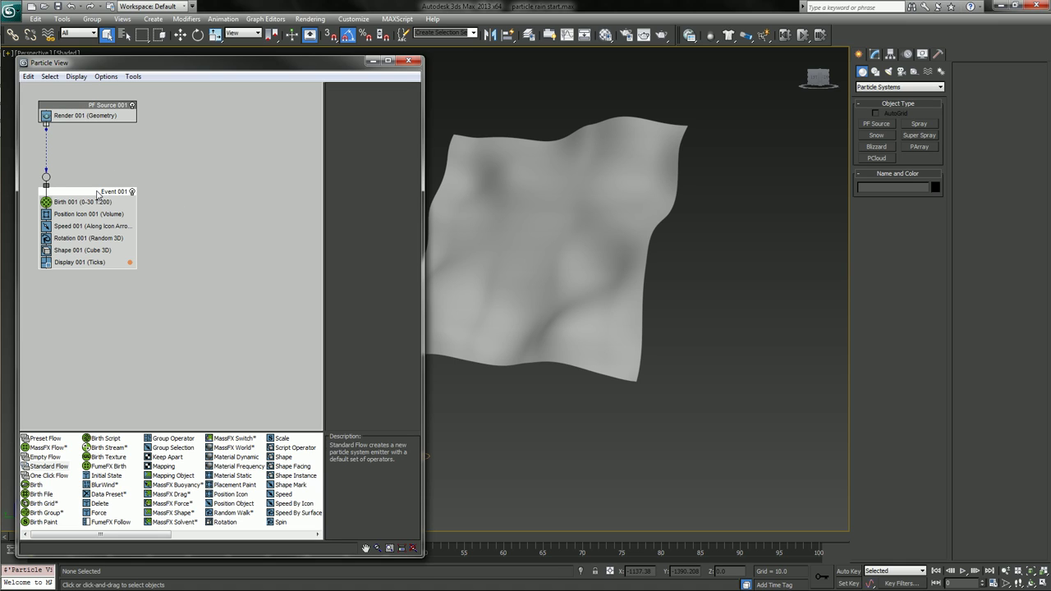
{"action": "right_click", "coordinate": [111, 194]}
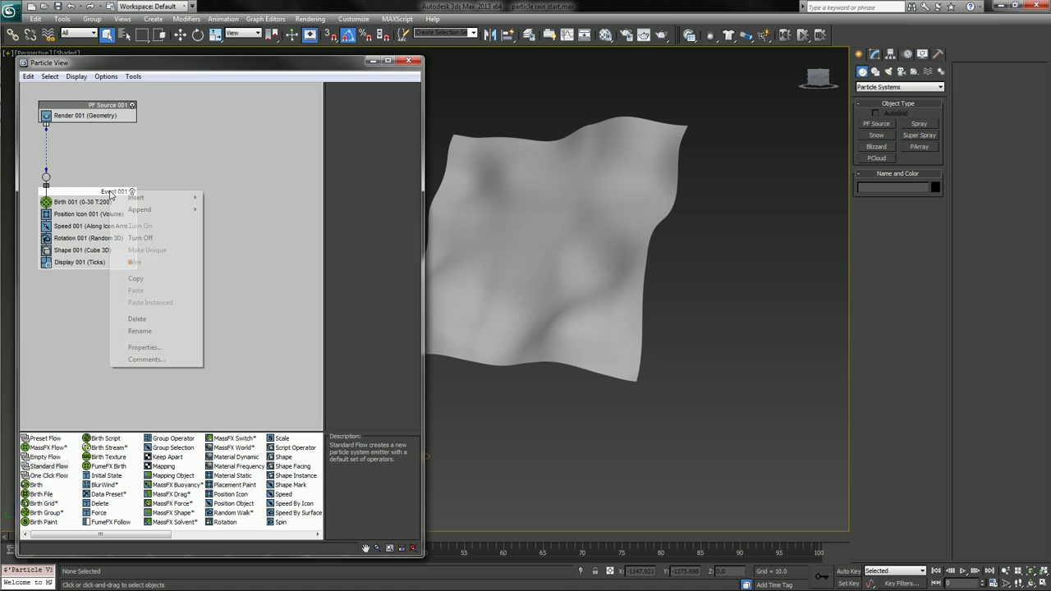
{"action": "left_click", "coordinate": [146, 331]}
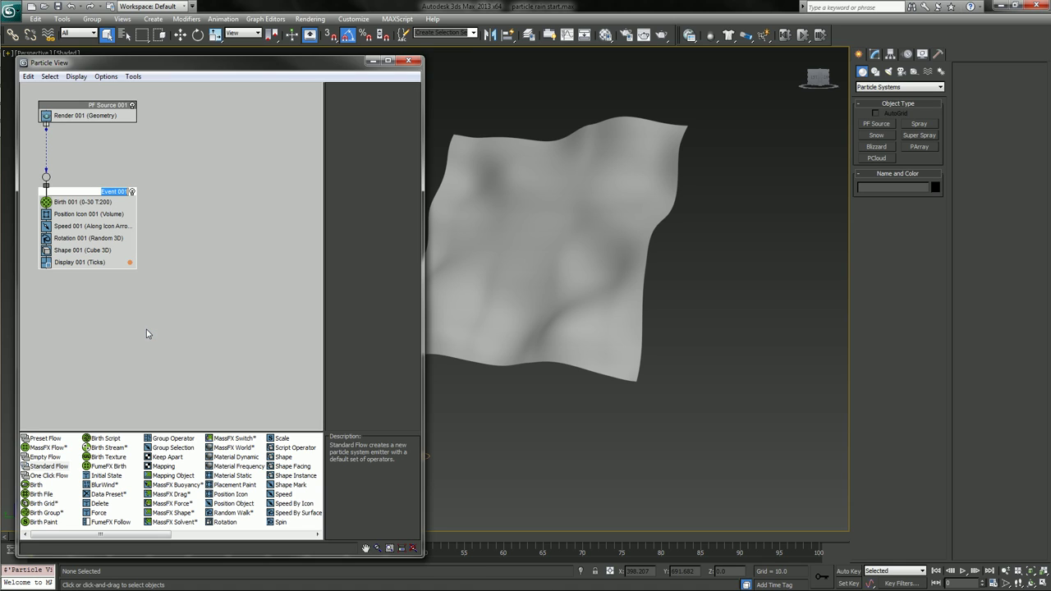
{"action": "type", "text": "rain"}
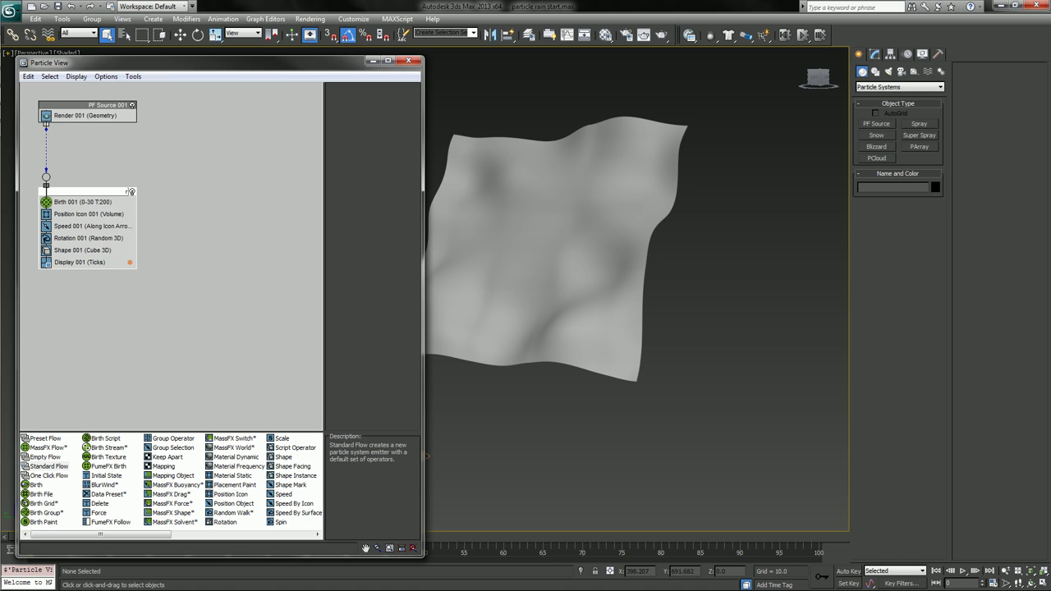
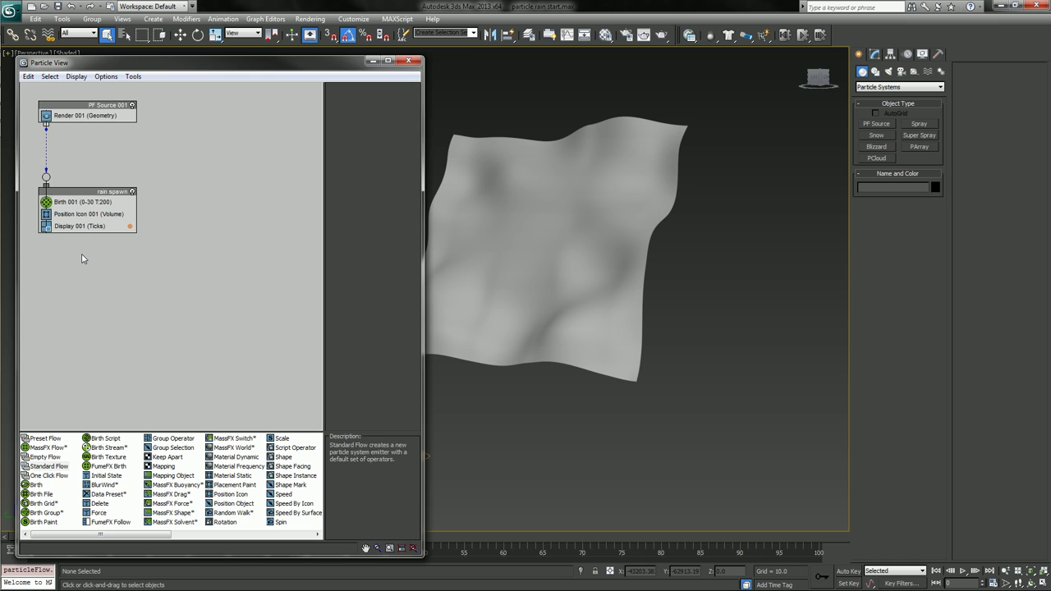
Create a planar Gravity space warp with an icon size of about 24 in the empty space below the drip plane.
{"action": "left_click", "coordinate": [563, 449]}
{"action": "key", "text": "shift+a"}
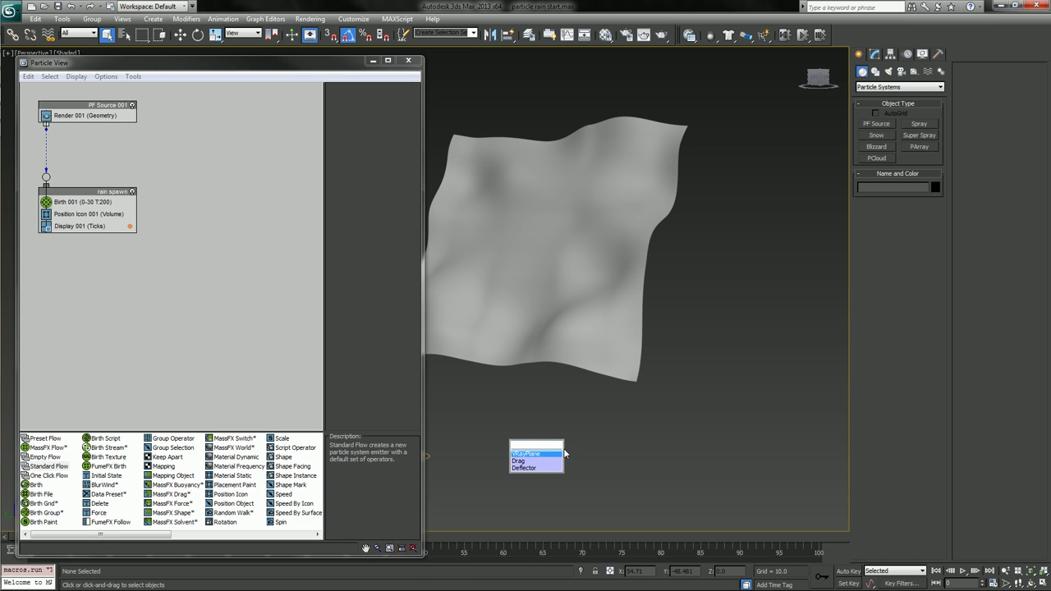
{"action": "type", "text": "grav"}
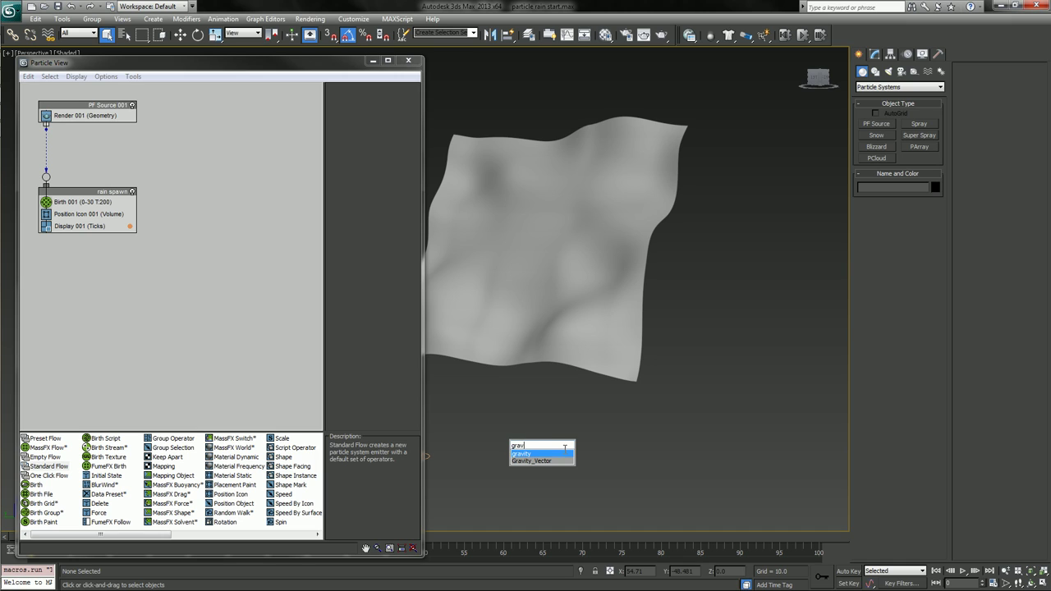
{"action": "key", "text": "Return"}
{"action": "left_click_drag", "start_coordinate": [563, 449], "coordinate": [594, 472]}
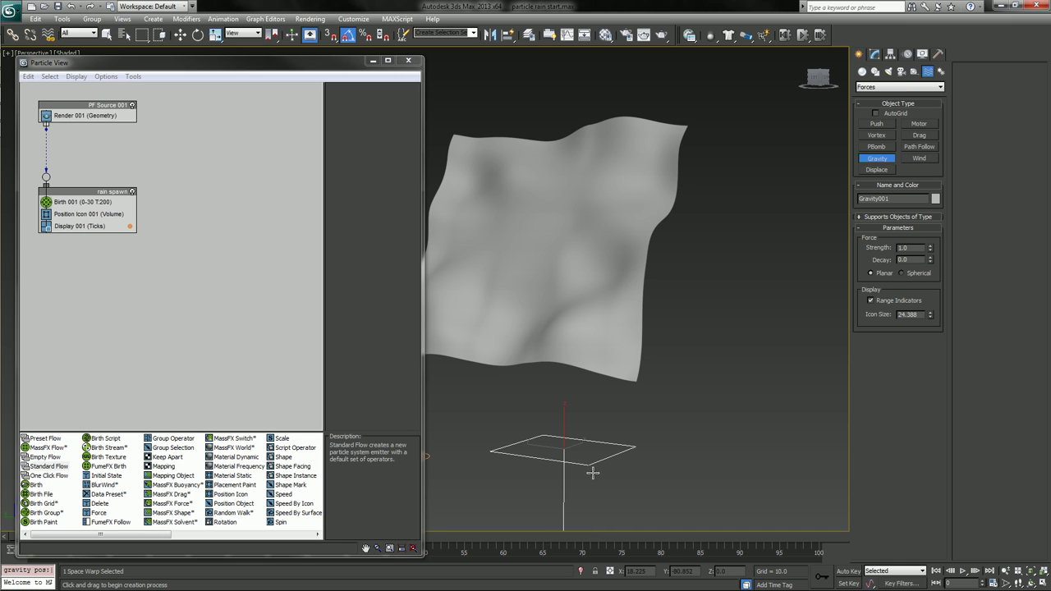
{"action": "right_click", "coordinate": [558, 417]}
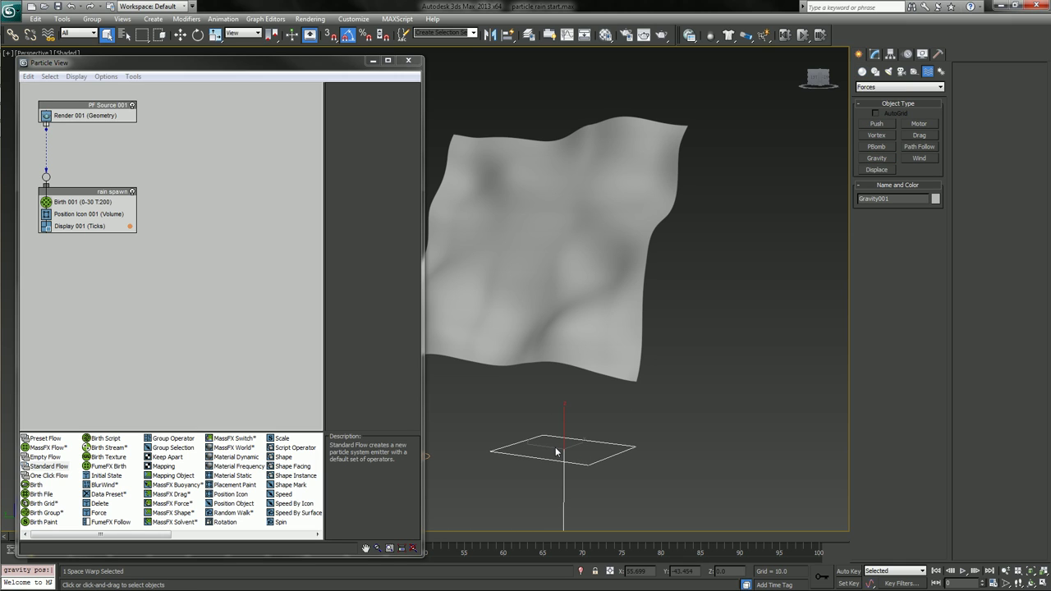
Delete the existing Gravity space warp and create a new planar one with an icon size of about 20 below the drip plane.
{"action": "key", "text": "w"}
{"action": "left_click_drag", "start_coordinate": [557, 450], "coordinate": [724, 407]}
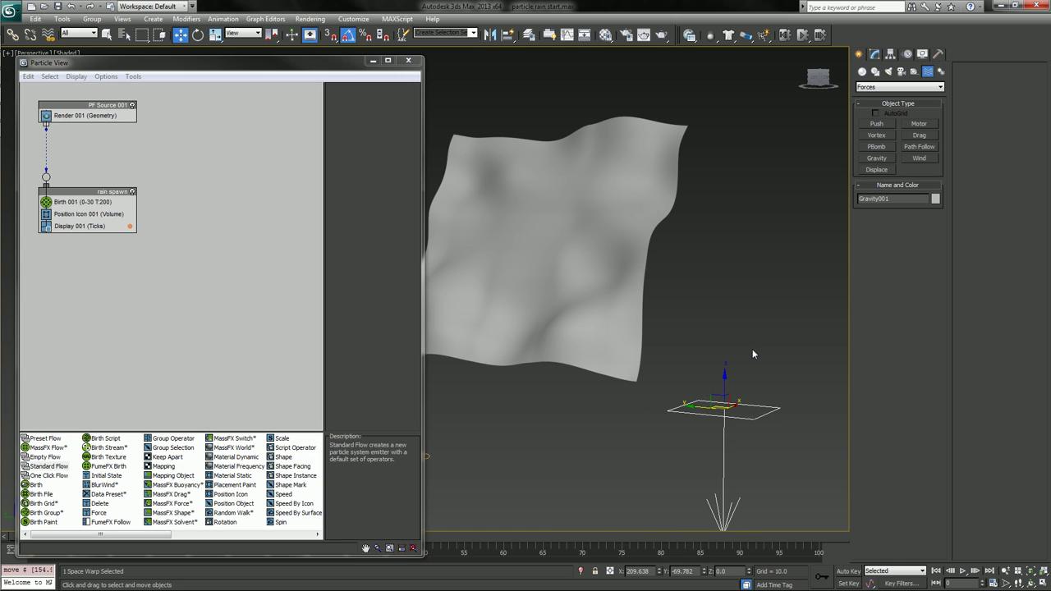
{"action": "key", "text": "Delete"}
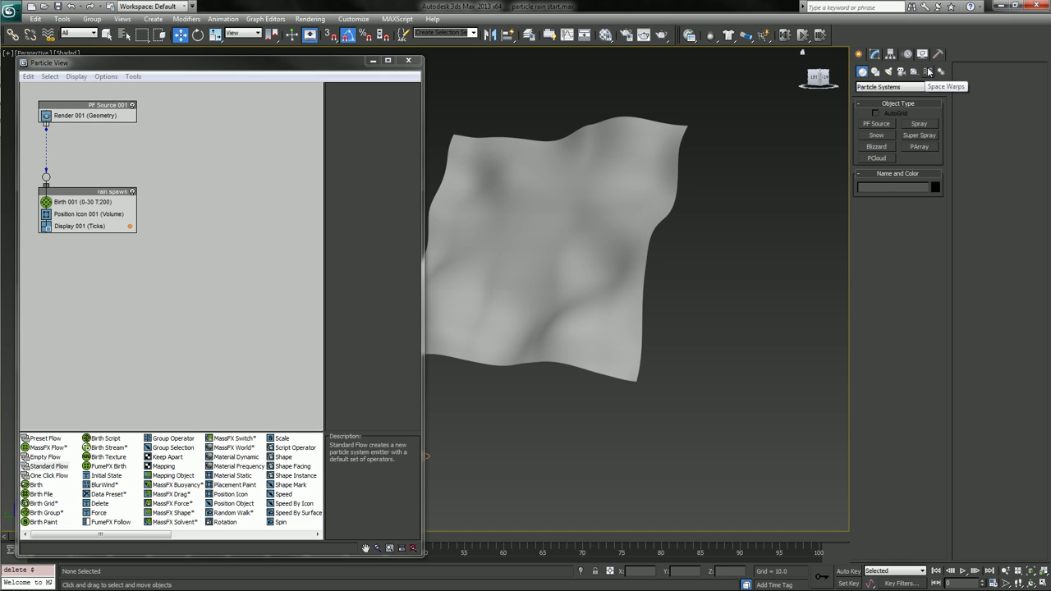
{"action": "left_click", "coordinate": [916, 87]}
{"action": "left_click", "coordinate": [899, 96]}
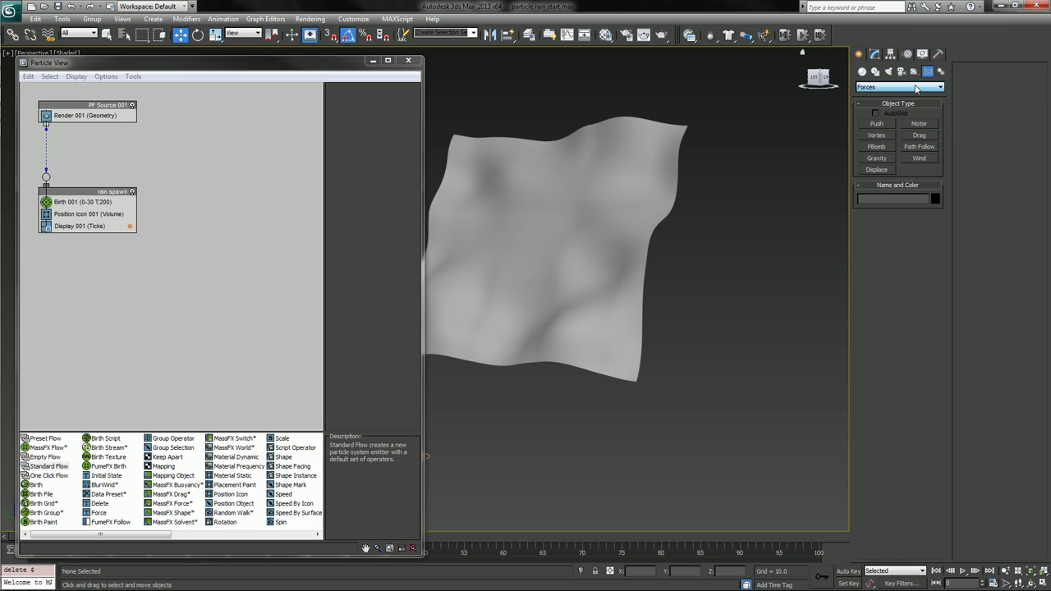
{"action": "left_click", "coordinate": [876, 161]}
{"action": "left_click_drag", "start_coordinate": [669, 420], "coordinate": [692, 433]}
{"action": "right_click", "coordinate": [712, 327]}
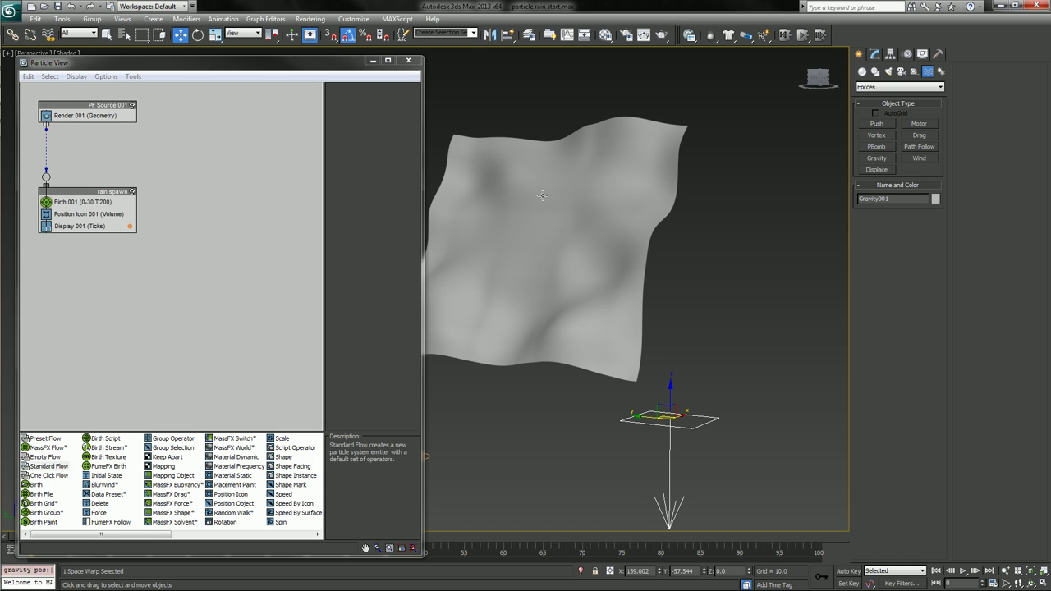
Raise the PF Source 001 emitter icon to about Z 157, just above the upper edge of the drip plane.
{"action": "middle_click_drag", "start_coordinate": [542, 195], "coordinate": [678, 195]}
{"action": "left_click", "coordinate": [526, 449]}
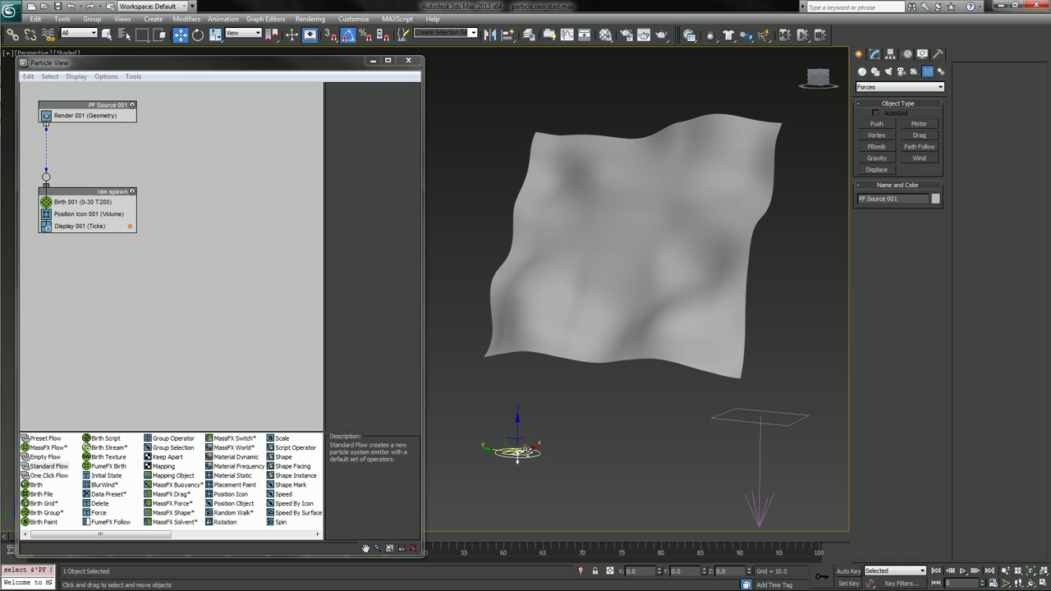
{"action": "left_click_drag", "start_coordinate": [162, 102], "coordinate": [81, 303]}
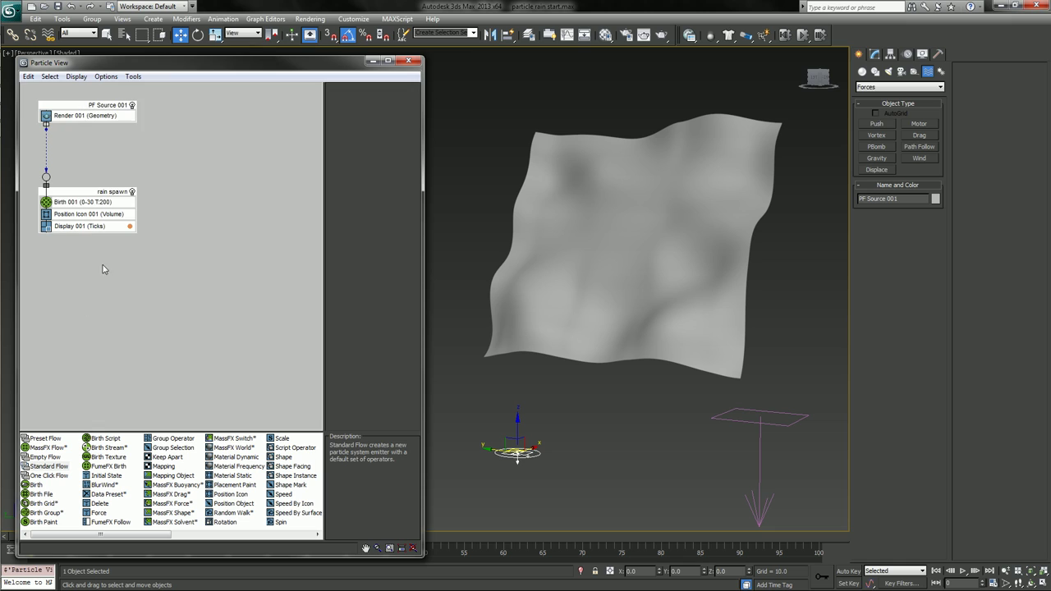
{"action": "left_click", "coordinate": [540, 419]}
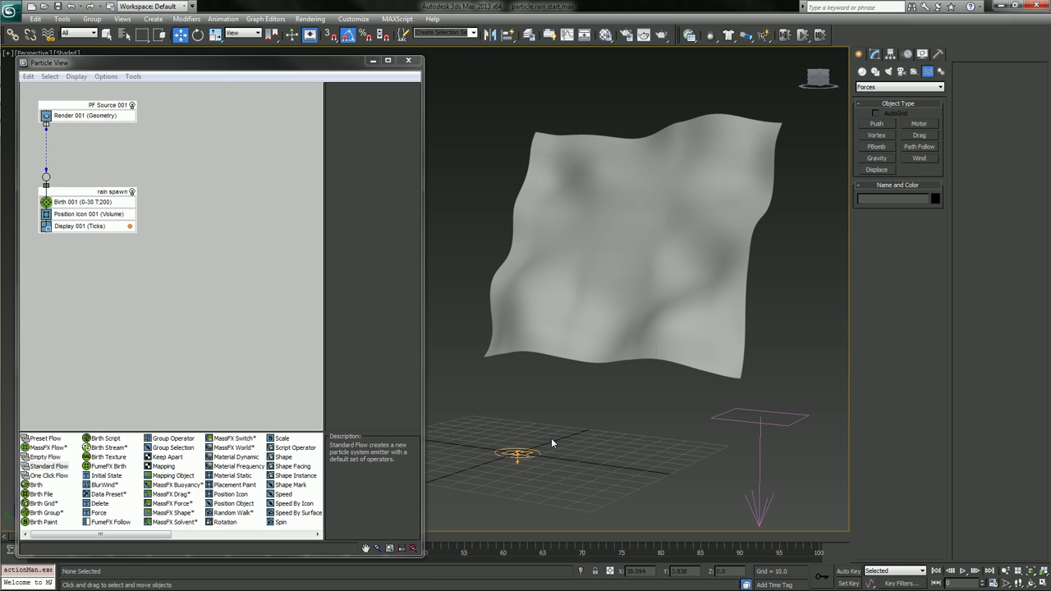
{"action": "left_click", "coordinate": [518, 453]}
{"action": "left_click_drag", "start_coordinate": [519, 431], "coordinate": [519, 72]}
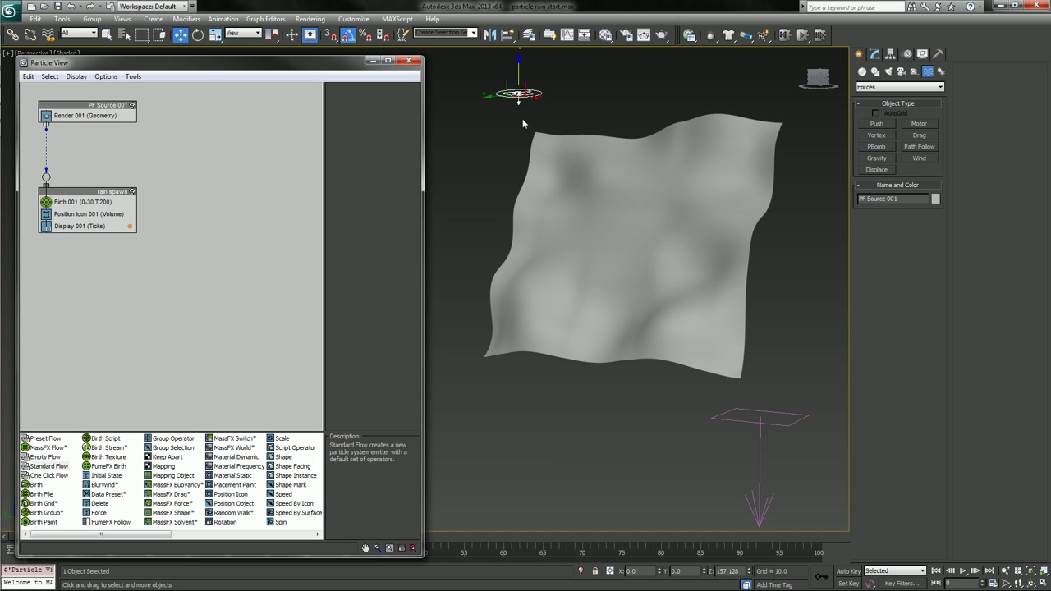
{"action": "left_click", "coordinate": [518, 93]}
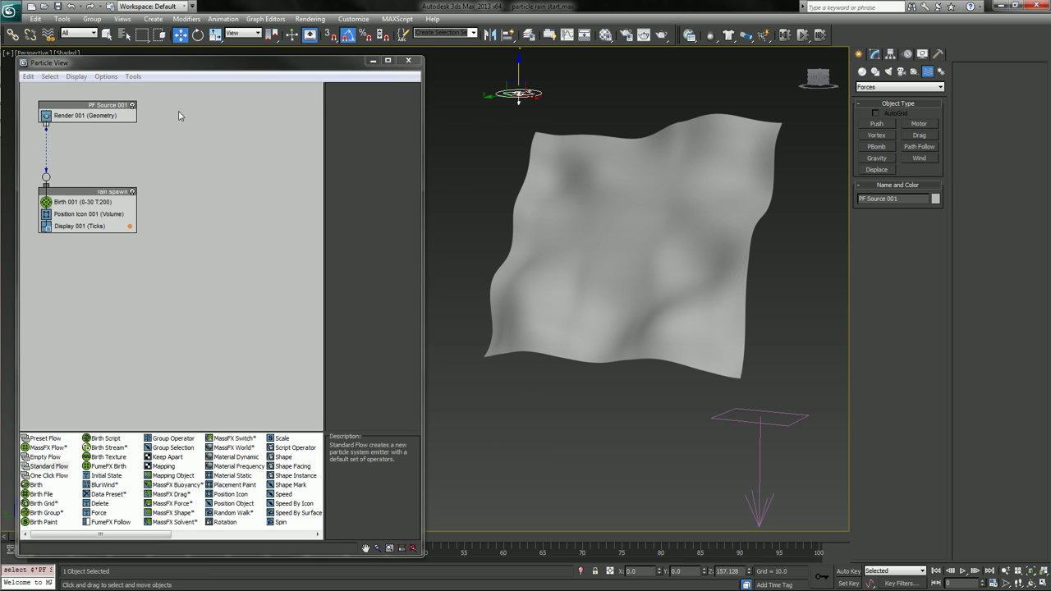
In a wireframe top view, move the PF Source 001 icon to about X 112 over the drip plane and set its diameter to 55.4.
{"action": "left_click", "coordinate": [107, 105]}
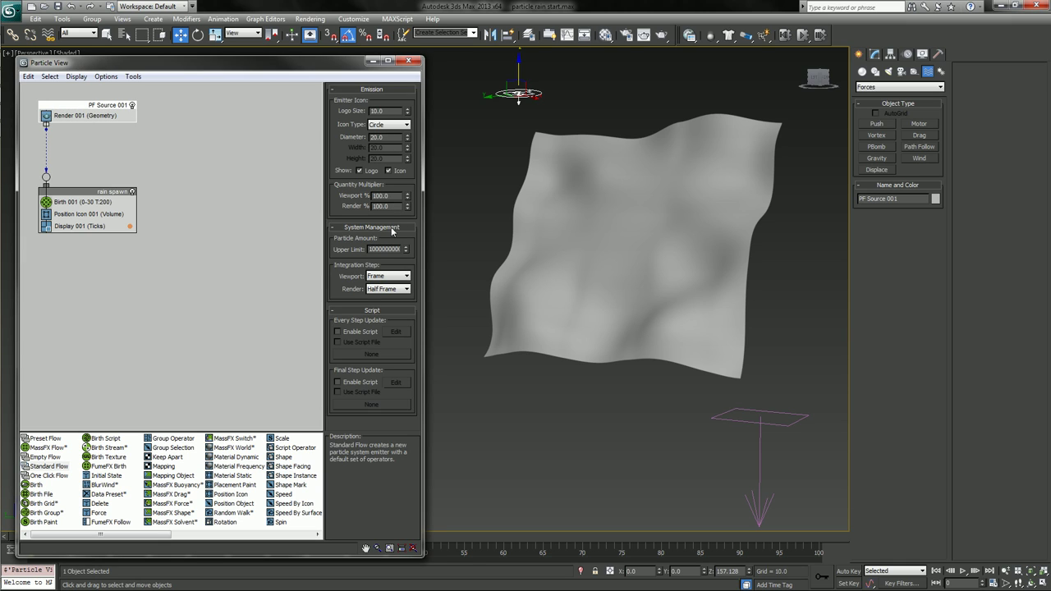
{"action": "left_click", "coordinate": [389, 125]}
{"action": "left_click", "coordinate": [390, 125]}
{"action": "left_click", "coordinate": [875, 55]}
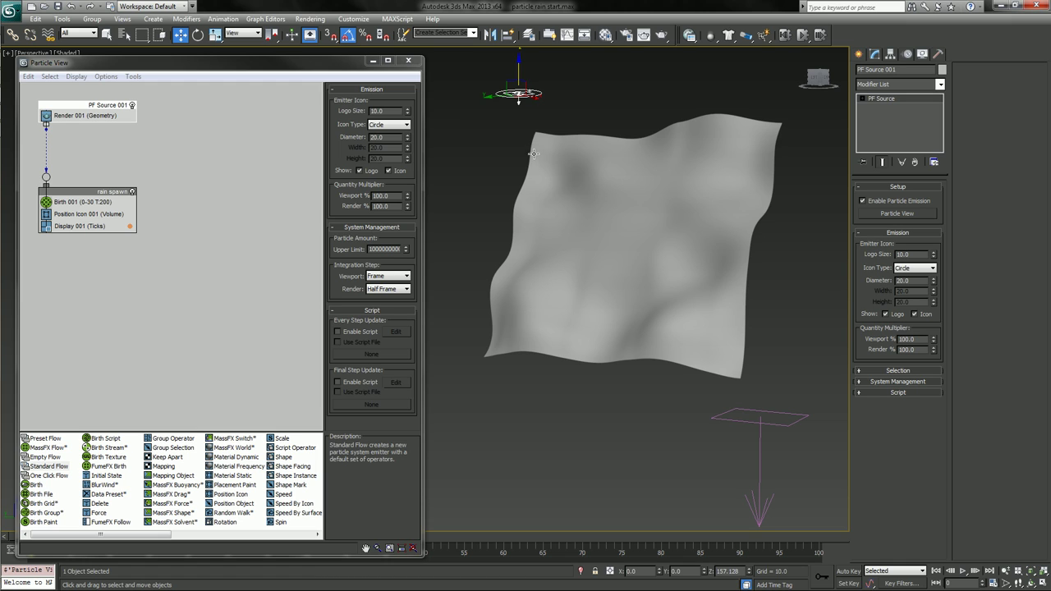
{"action": "key", "text": "t"}
{"action": "key", "text": "F3"}
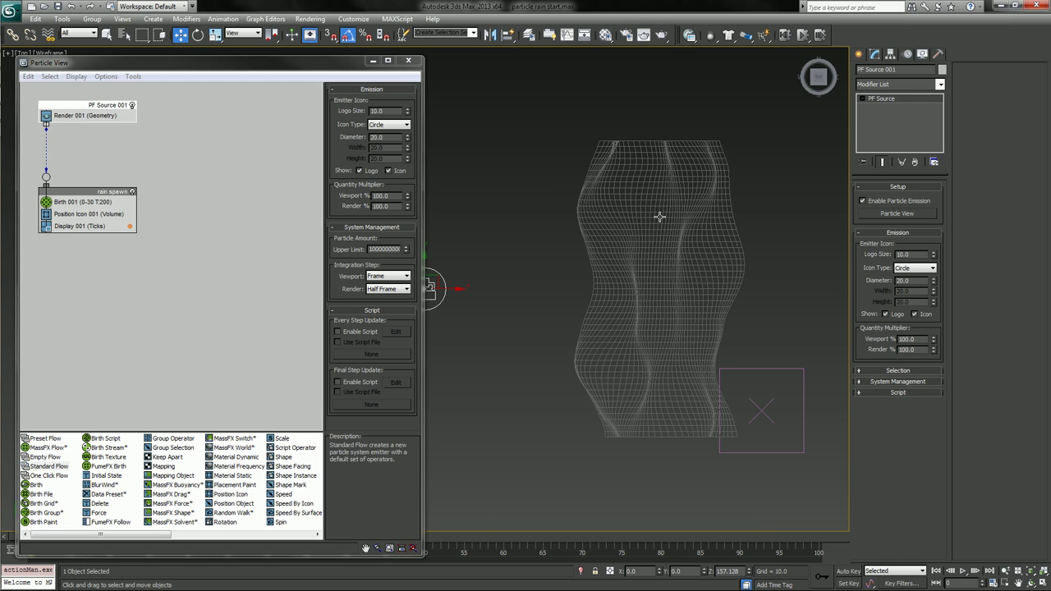
{"action": "scroll", "coordinate": [659, 217], "scroll_direction": "down", "scroll_amount": 3}
{"action": "left_click_drag", "start_coordinate": [461, 293], "coordinate": [624, 294]}
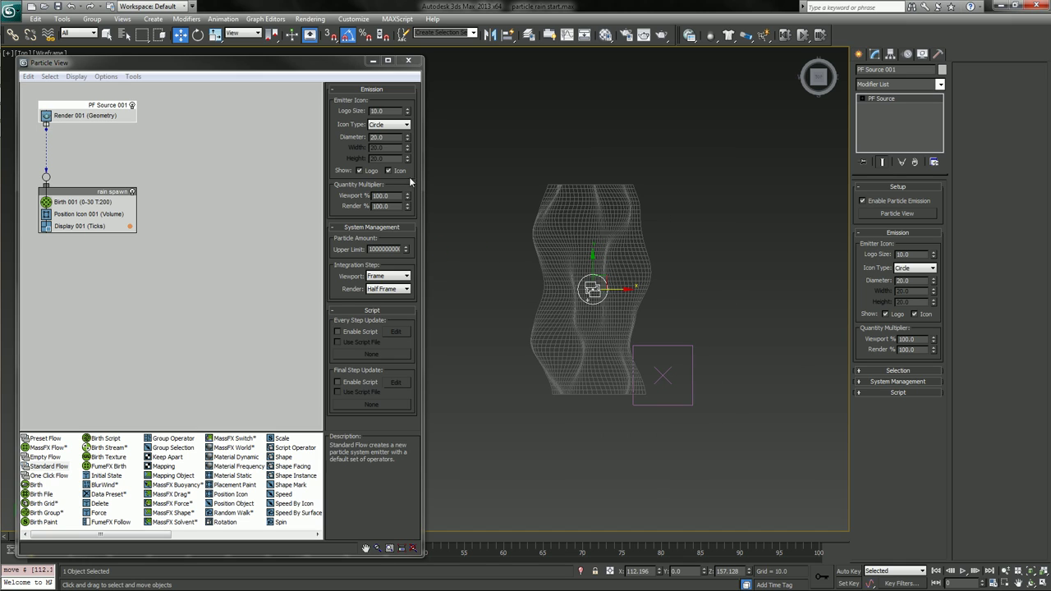
{"action": "left_click_drag", "start_coordinate": [407, 138], "coordinate": [413, 129]}
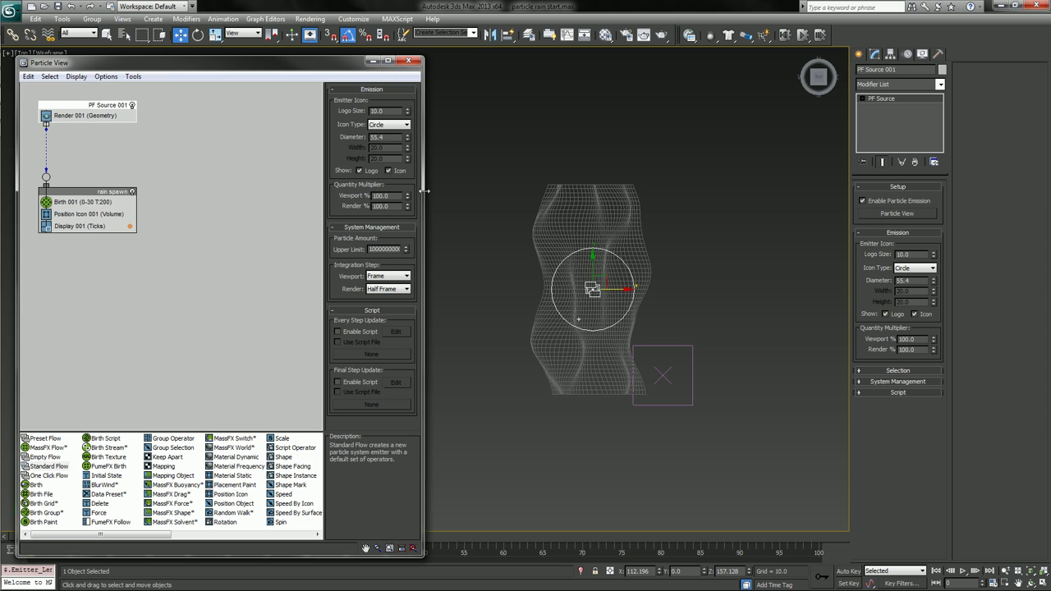
Keep the Position Icon 001 location set to Volume and generate a new uniqueness seed.
{"action": "left_click", "coordinate": [88, 213]}
{"action": "left_click", "coordinate": [362, 148]}
{"action": "left_click", "coordinate": [362, 149]}
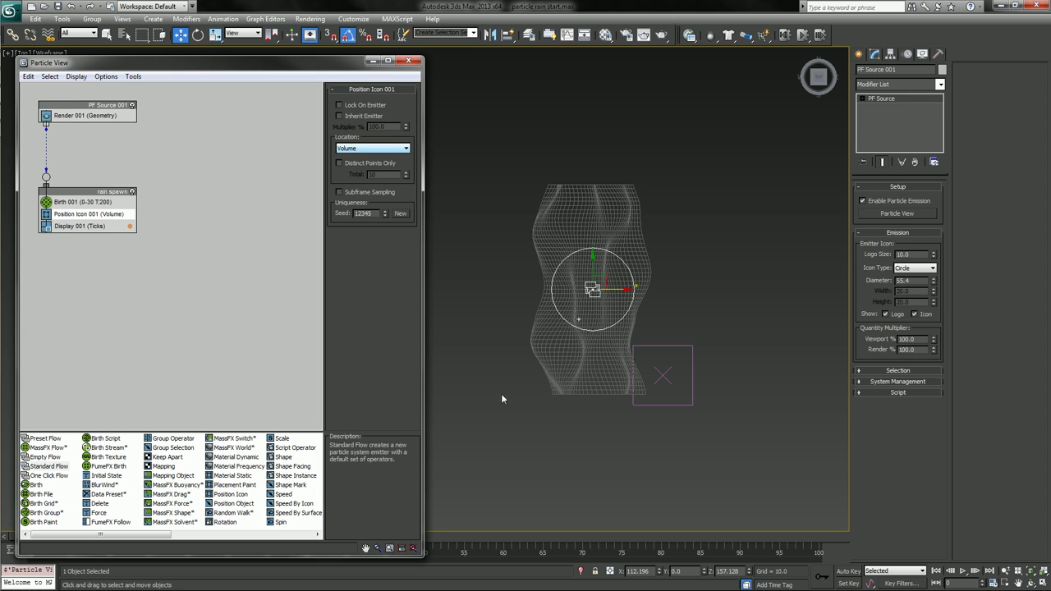
{"action": "left_click", "coordinate": [399, 213]}
Insert a Force operator above Display 001 in the rain spawn event and assign Gravity001 as its space warp.
{"action": "left_click", "coordinate": [675, 378]}
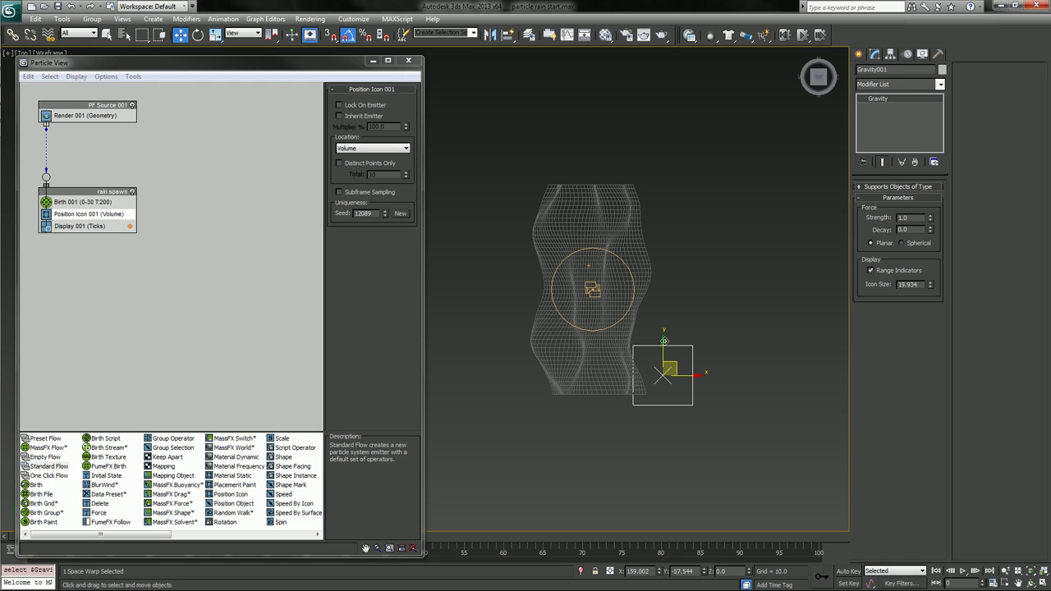
{"action": "left_click_drag", "start_coordinate": [98, 512], "coordinate": [73, 231]}
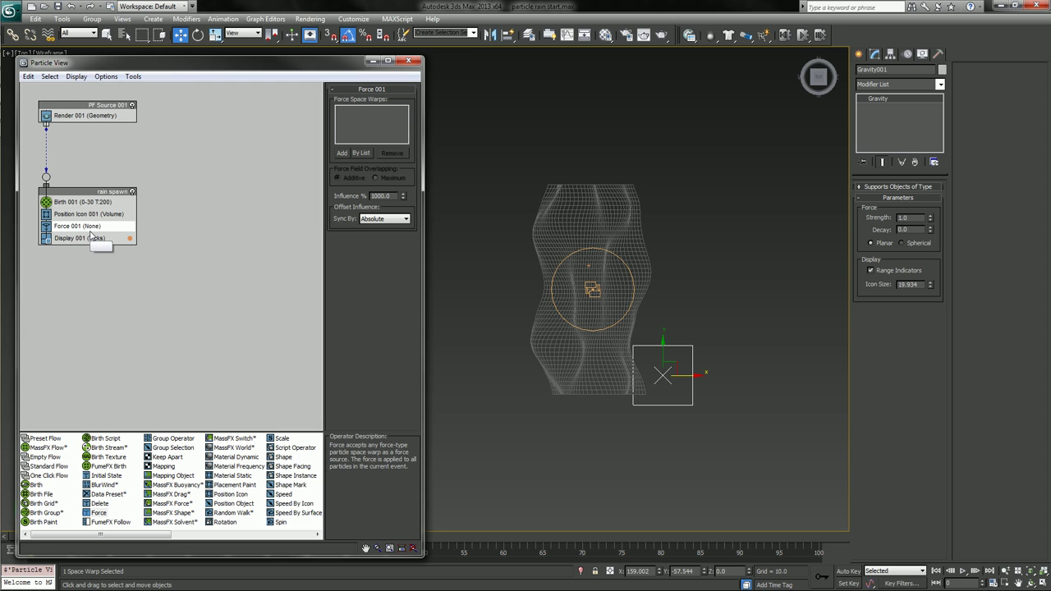
{"action": "left_click", "coordinate": [340, 154]}
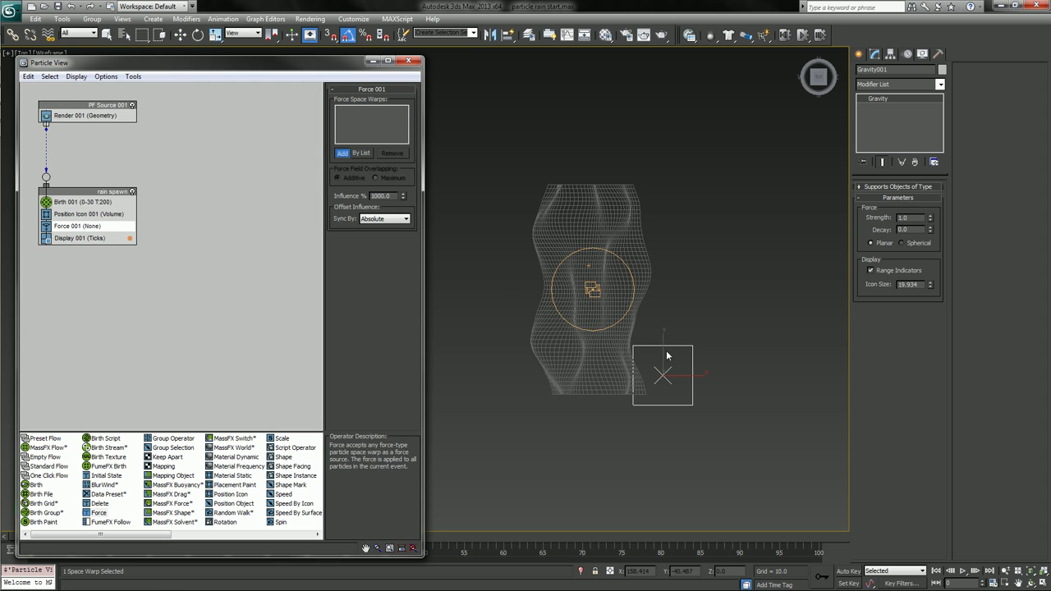
{"action": "left_click", "coordinate": [663, 375]}
Return to a perspective view and scrub the animation to frame 16 to examine the particles falling from the emitter.
{"action": "middle_click_drag", "start_coordinate": [515, 349], "coordinate": [569, 303], "text": "alt"}
{"action": "scroll", "coordinate": [586, 369], "scroll_direction": "up", "scroll_amount": 3}
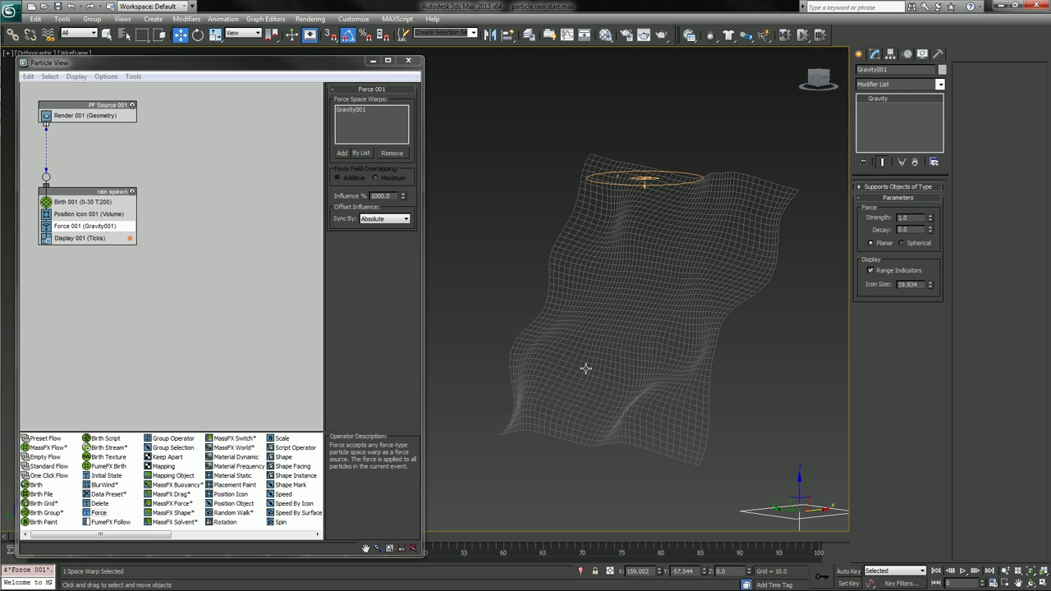
{"action": "middle_click_drag", "start_coordinate": [709, 357], "coordinate": [673, 295]}
{"action": "left_click", "coordinate": [724, 354]}
{"action": "key", "text": "p"}
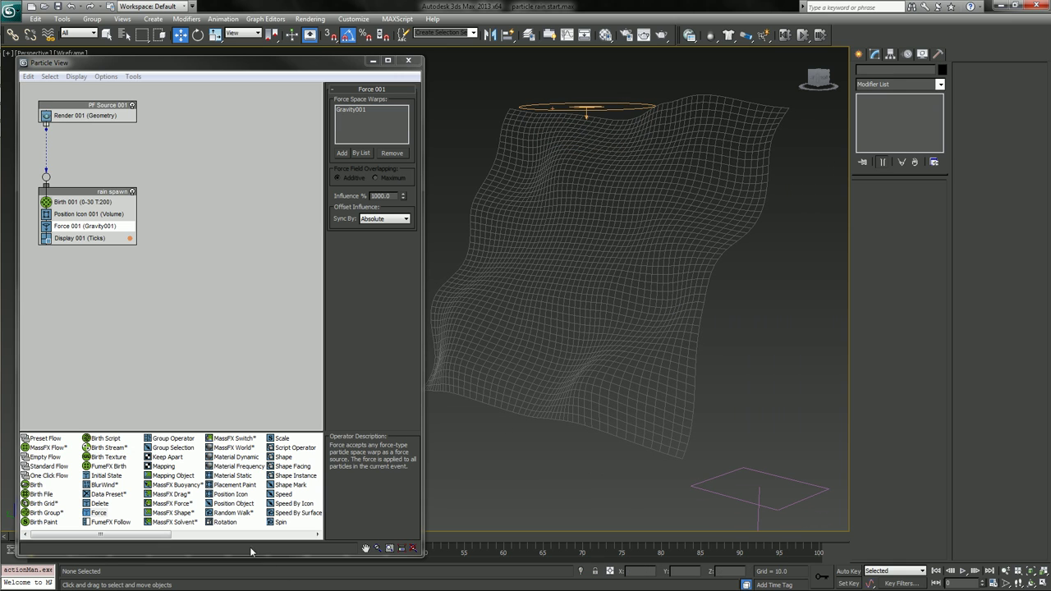
{"action": "left_click_drag", "start_coordinate": [196, 63], "coordinate": [196, 31]}
{"action": "left_click_drag", "start_coordinate": [54, 546], "coordinate": [165, 550]}
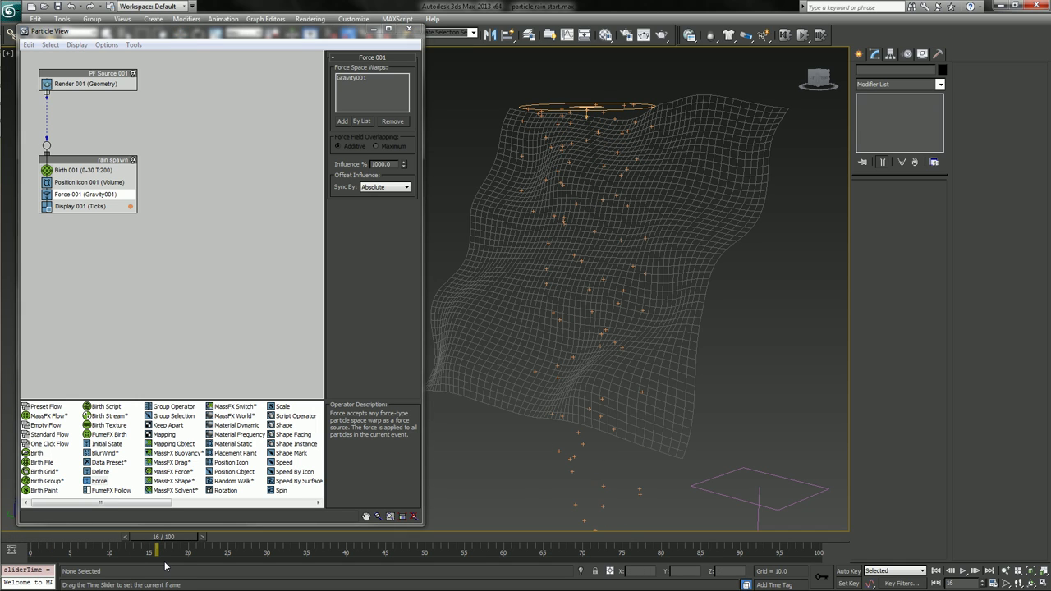
Review the emitter icon, the Position Icon 001 location options and the Force 001 settings of the rain spawn event.
{"action": "left_click", "coordinate": [620, 104]}
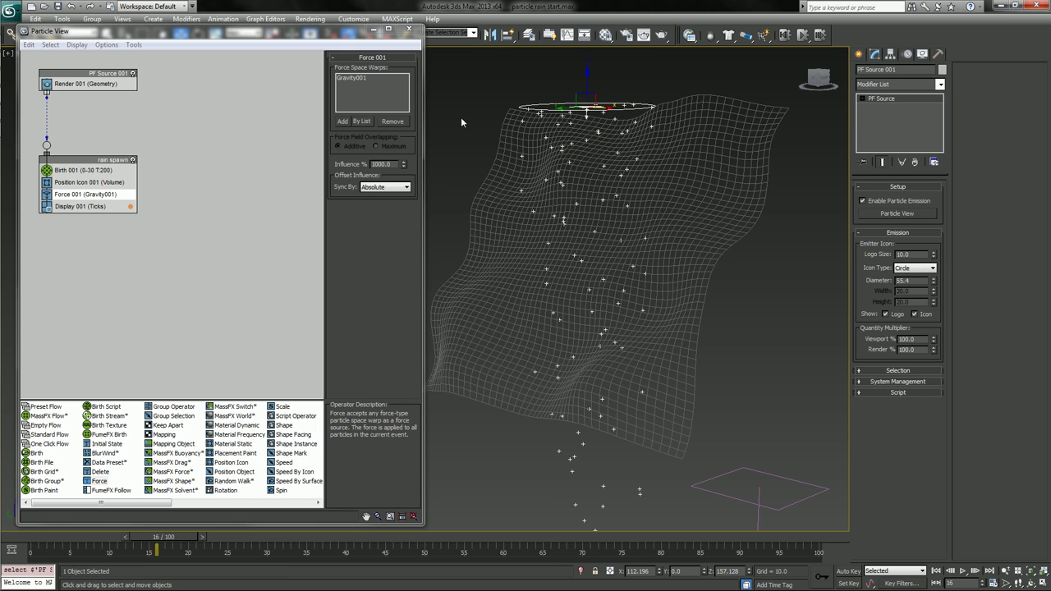
{"action": "left_click", "coordinate": [82, 184]}
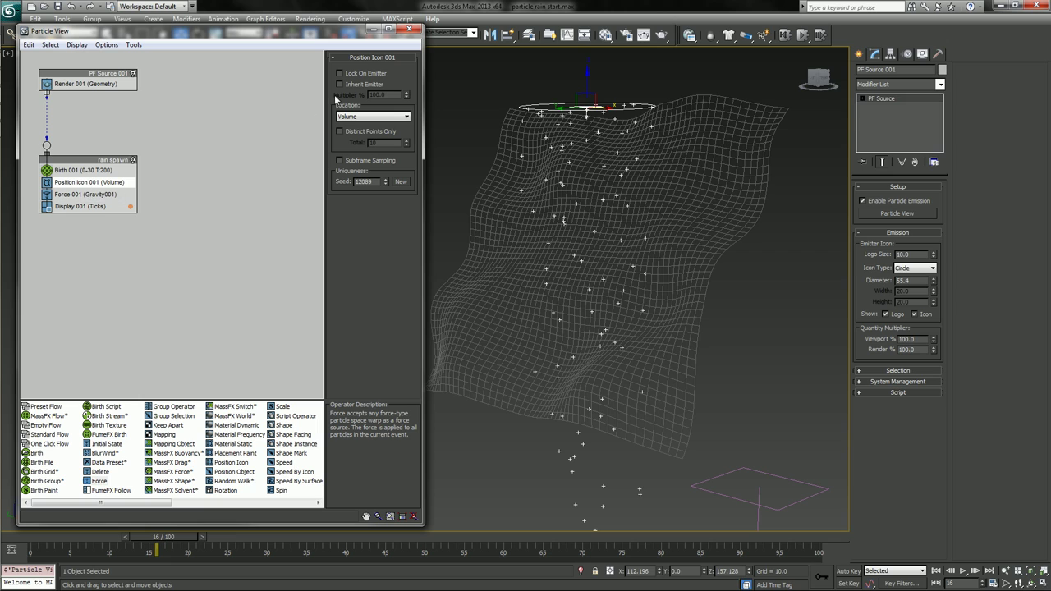
{"action": "left_click", "coordinate": [373, 116]}
{"action": "left_click", "coordinate": [370, 153]}
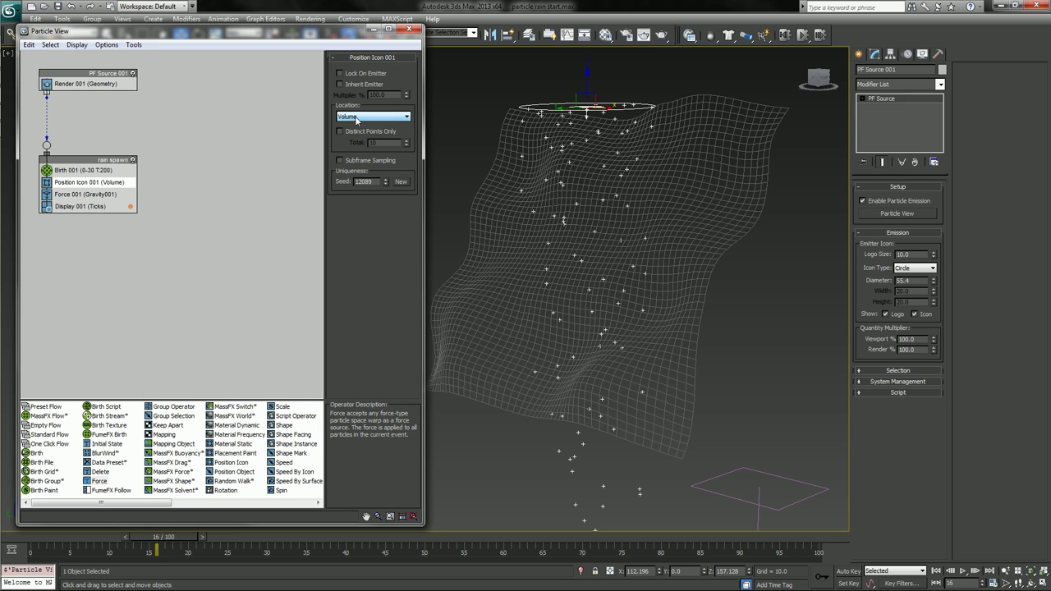
{"action": "left_click", "coordinate": [72, 195]}
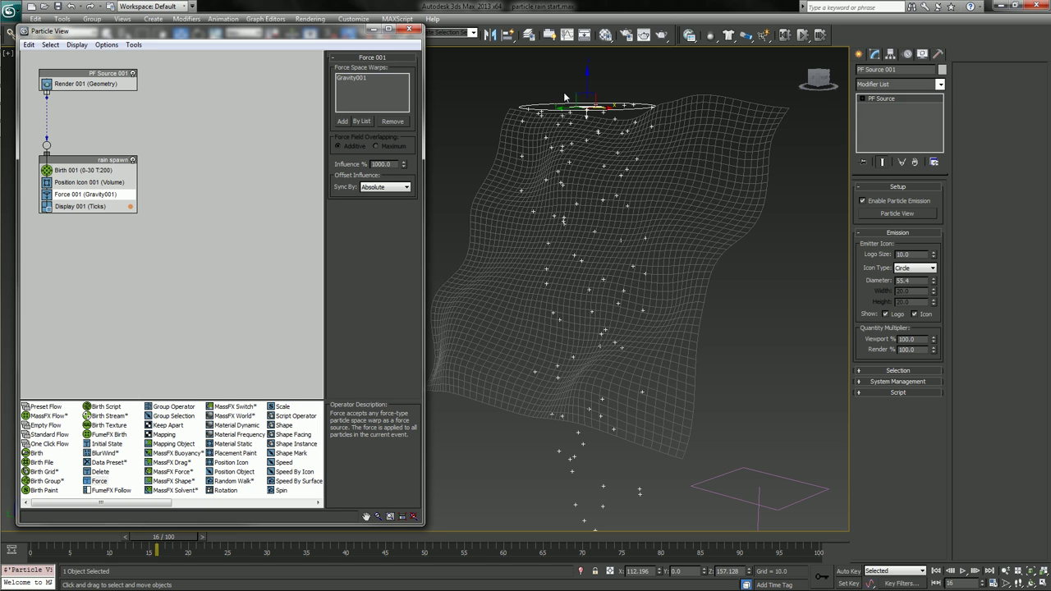
{"action": "left_click", "coordinate": [503, 474]}
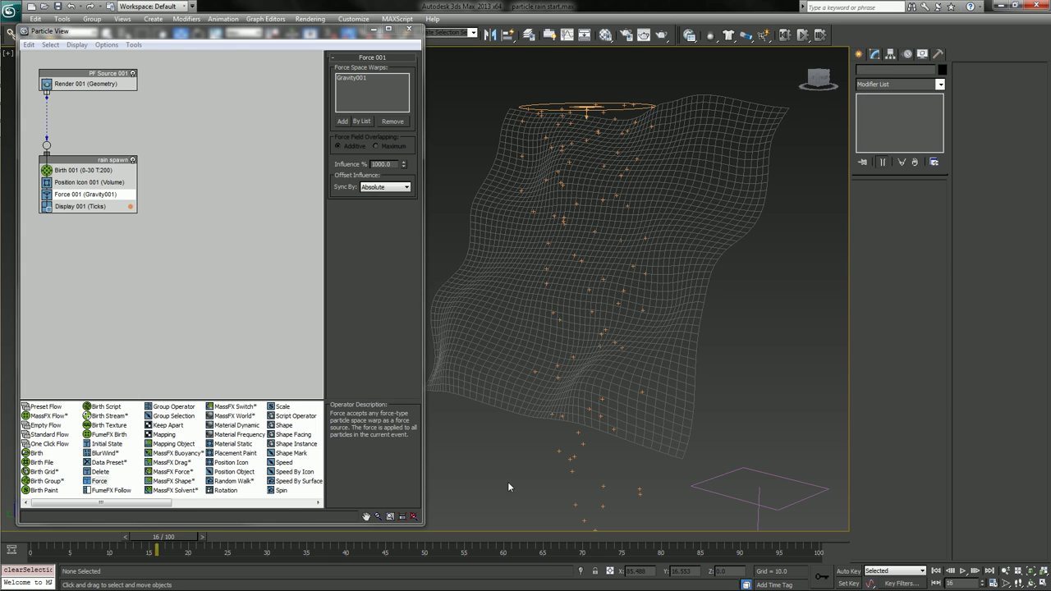
Change the Display 001 particle colour to pure green, with the red value at 0.
{"action": "left_click", "coordinate": [80, 206]}
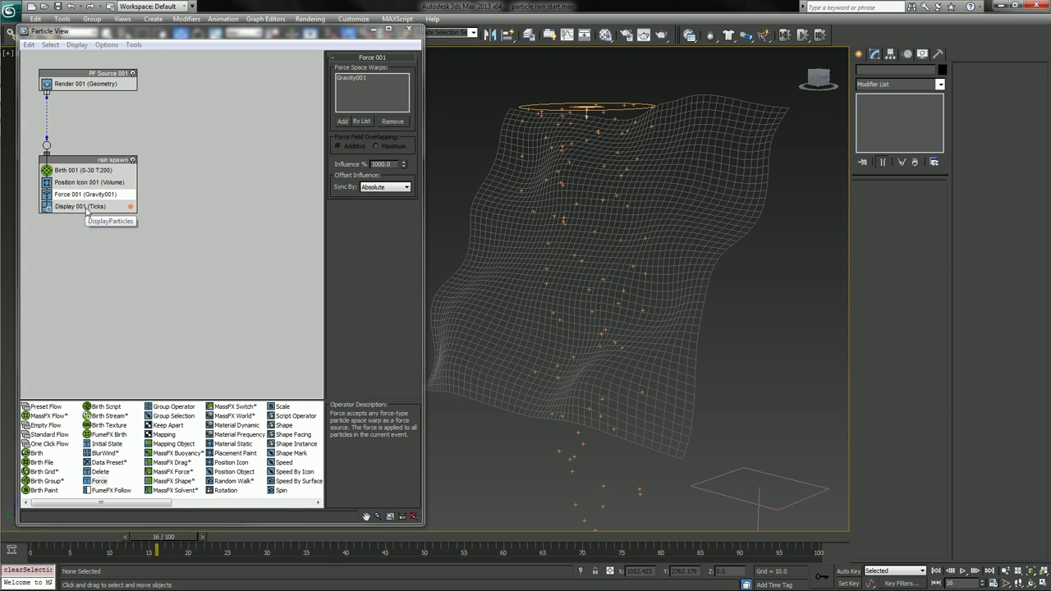
{"action": "left_click", "coordinate": [406, 99]}
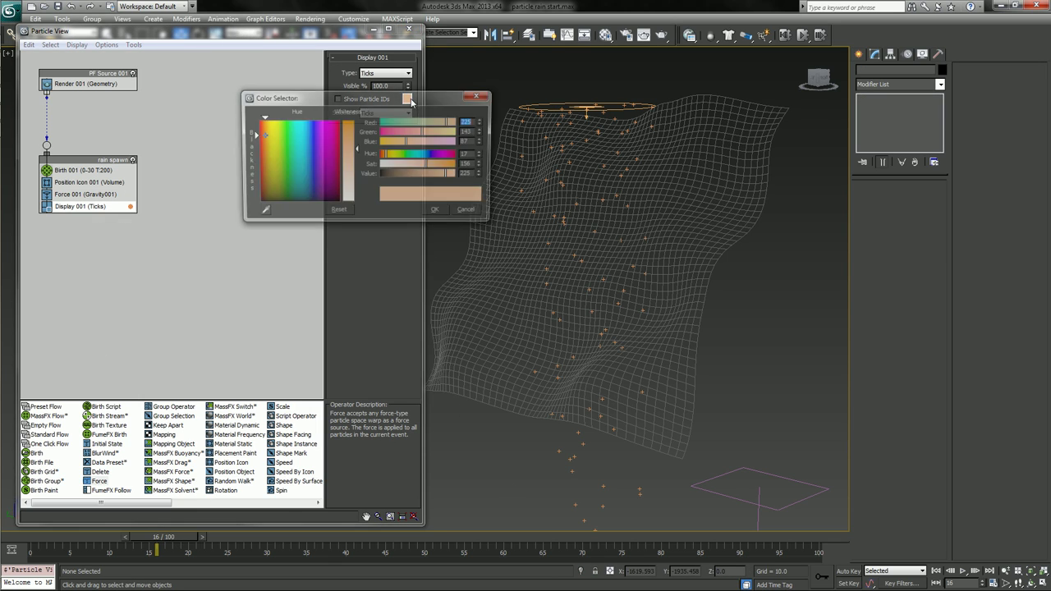
{"action": "left_click_drag", "start_coordinate": [334, 148], "coordinate": [285, 121]}
{"action": "mouse_move", "coordinate": [406, 155]}
{"action": "left_mouse_down"}
{"action": "mouse_move", "coordinate": [411, 167]}
{"action": "mouse_move", "coordinate": [408, 154]}
{"action": "left_mouse_up"}
{"action": "left_click", "coordinate": [483, 128]}
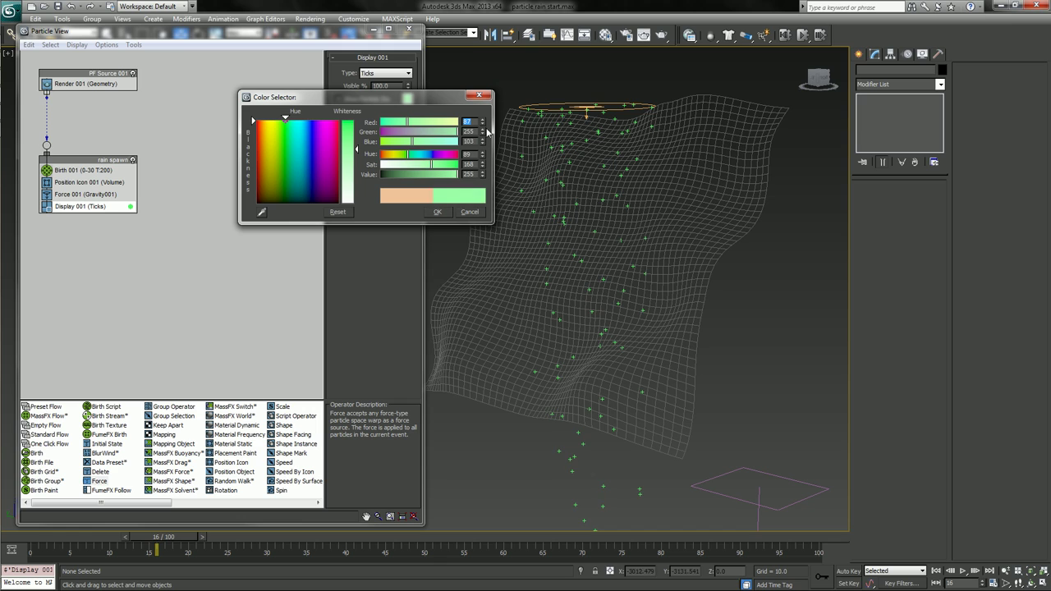
{"action": "type", "text": "0"}
{"action": "key", "text": "Return"}
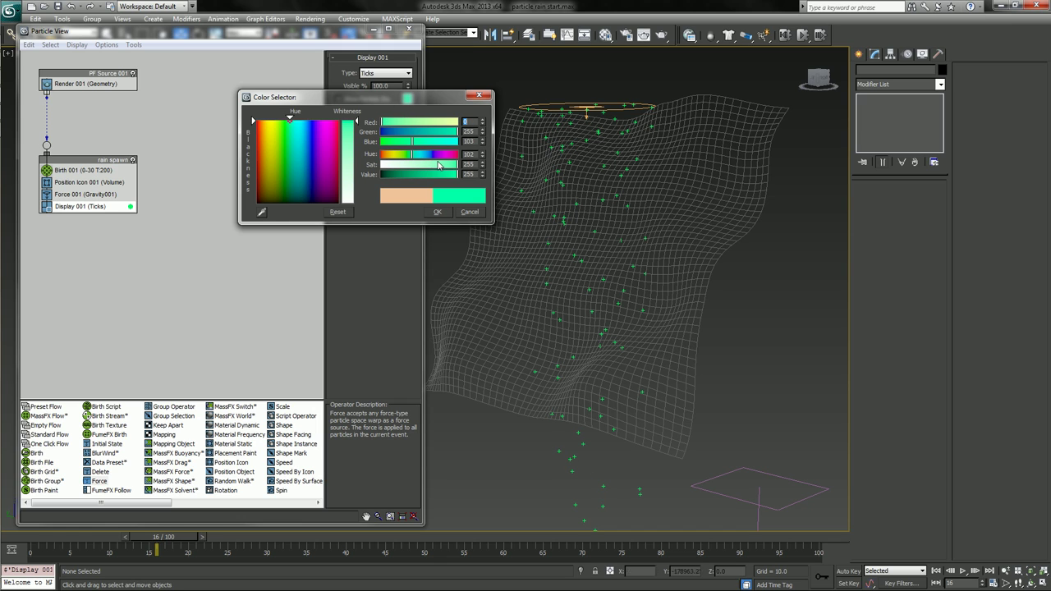
{"action": "left_click", "coordinate": [438, 212]}
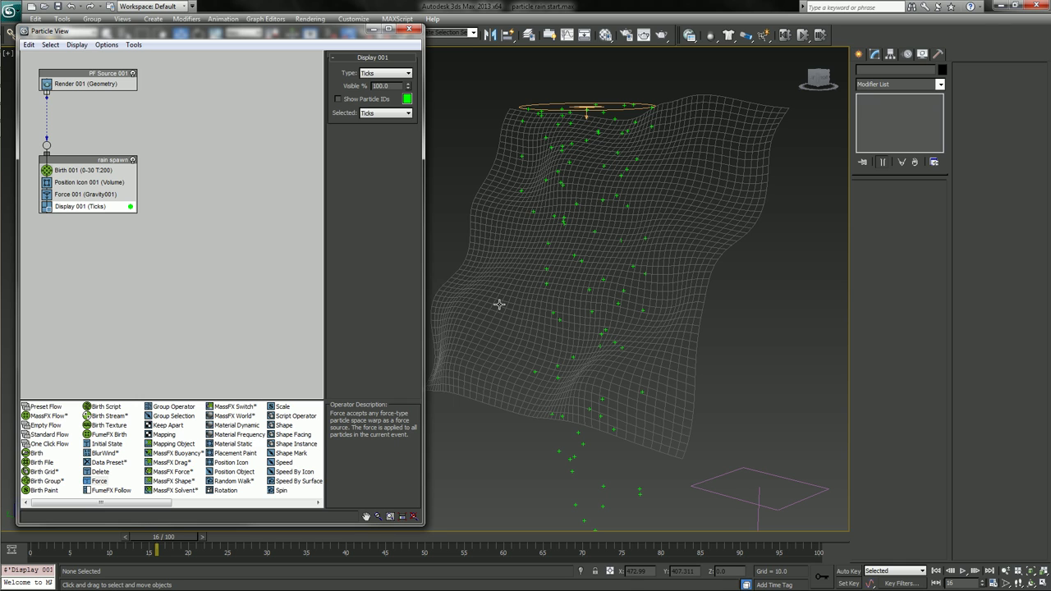
Scrub to frame 8, examine from the side how the particles pass the drip plane, and return to frame 0 and the previous view.
{"action": "left_click_drag", "start_coordinate": [175, 543], "coordinate": [116, 542]}
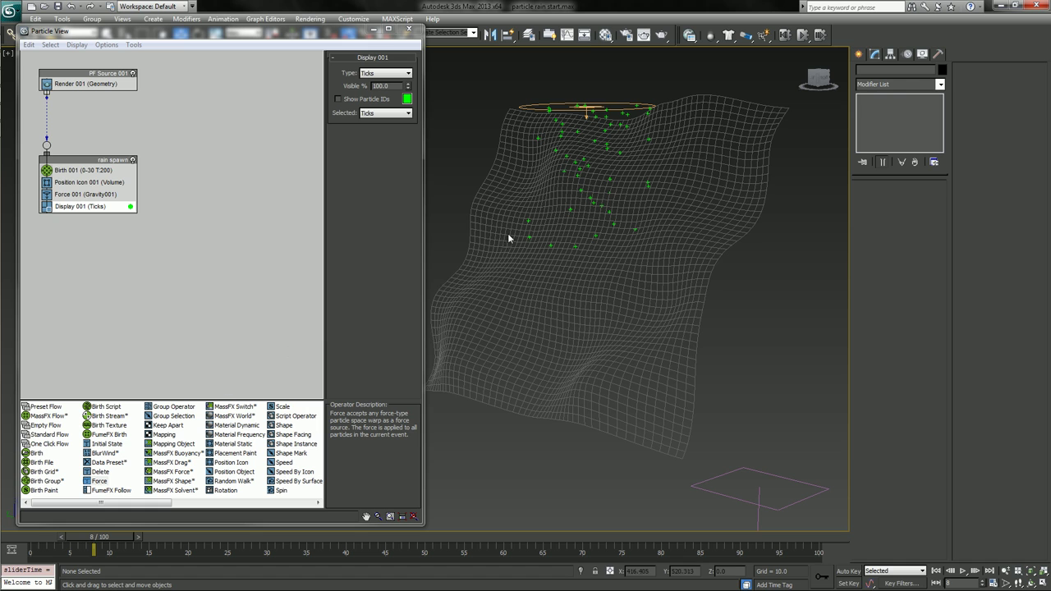
{"action": "middle_click_drag", "start_coordinate": [601, 386], "coordinate": [556, 371], "text": "alt"}
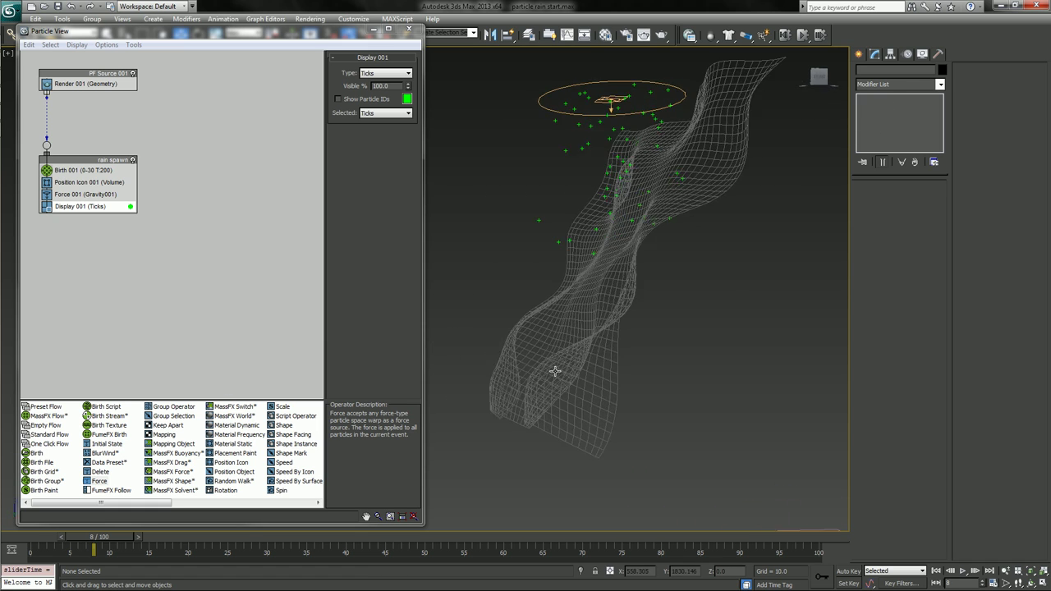
{"action": "left_click_drag", "start_coordinate": [103, 542], "coordinate": [30, 542]}
{"action": "key", "text": "shift+z"}
{"action": "key", "text": "shift+z"}
{"action": "left_click_drag", "start_coordinate": [809, 266], "coordinate": [730, 218]}
{"action": "left_click", "coordinate": [749, 304]}
Create a UDeflector space warp beside the lower end of the drip plane, with an icon size of about 38.
{"action": "left_click", "coordinate": [859, 54]}
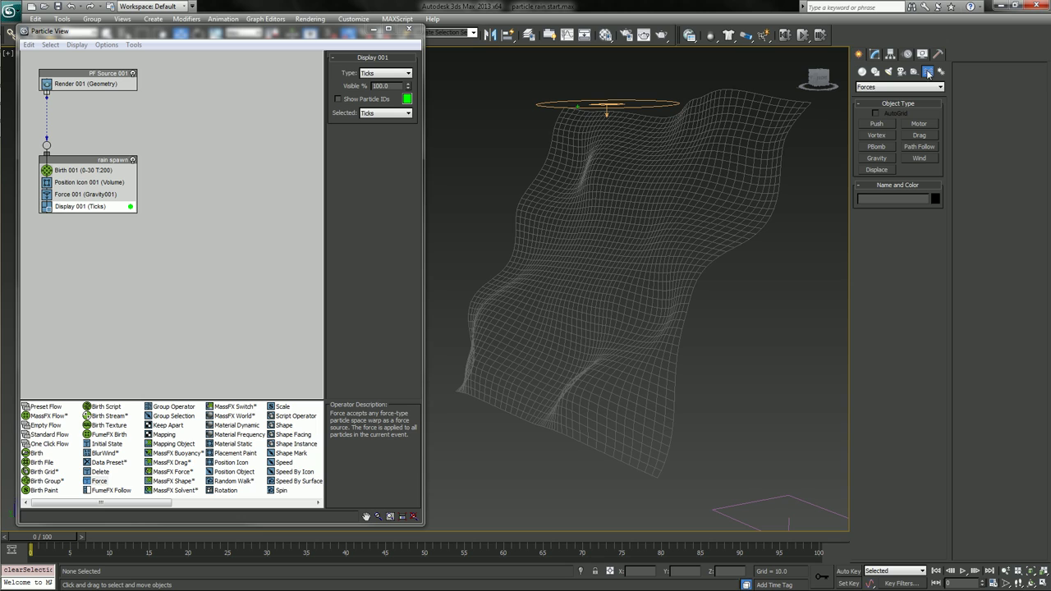
{"action": "left_click", "coordinate": [888, 88]}
{"action": "left_click", "coordinate": [886, 105]}
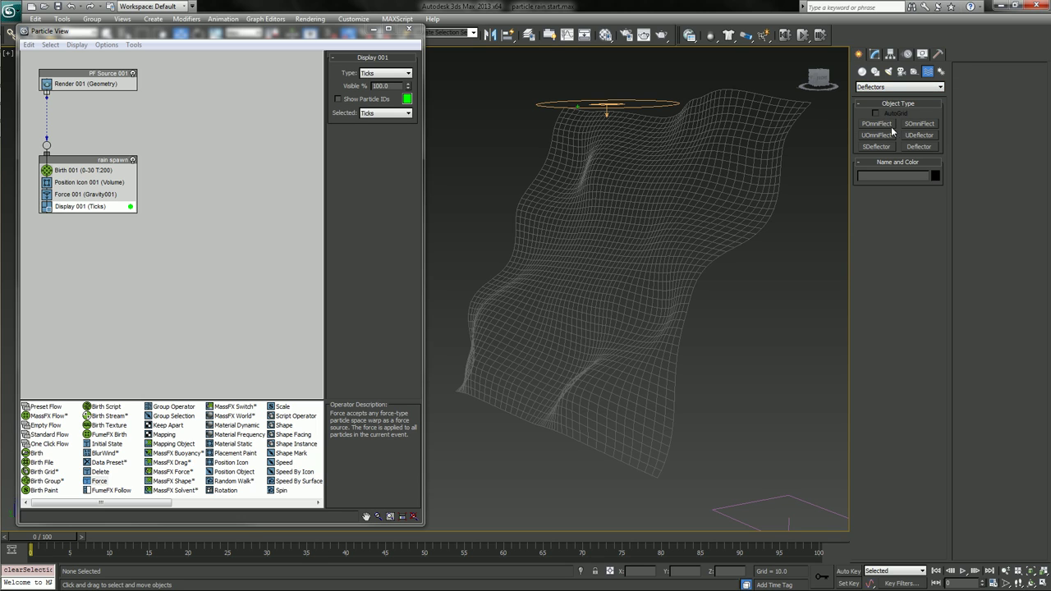
{"action": "left_click", "coordinate": [919, 135]}
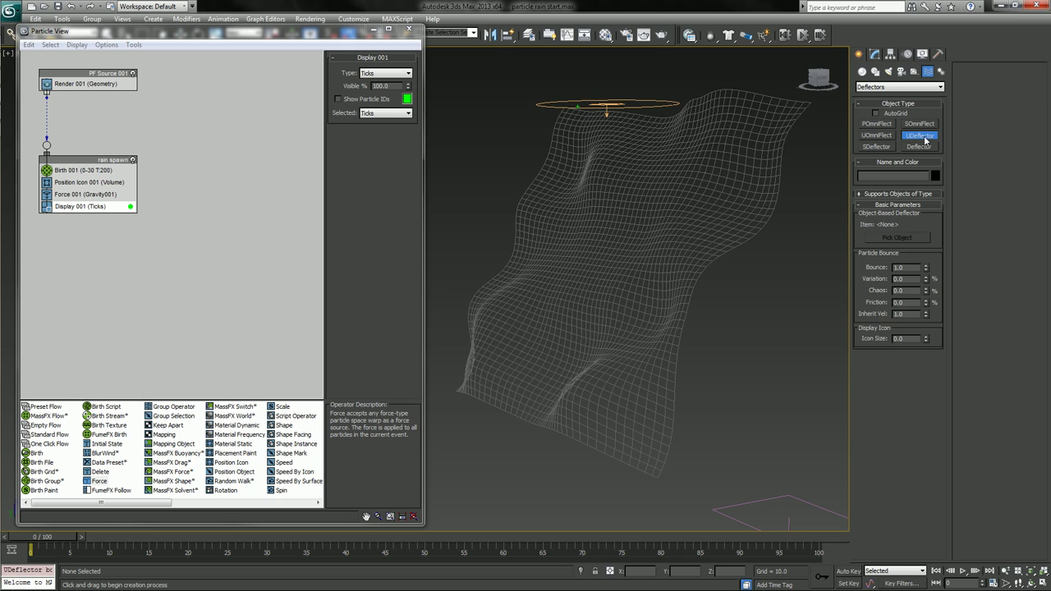
{"action": "left_click_drag", "start_coordinate": [735, 453], "coordinate": [763, 448]}
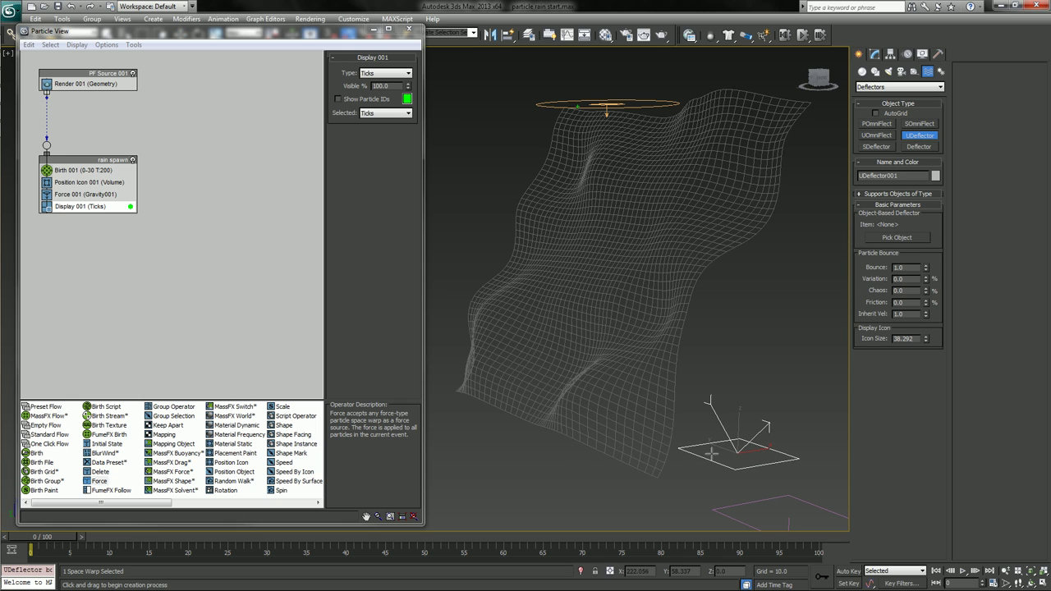
Assign the drip plane as the deflector's object and set both Bounce and Inherit Vel to 0.
{"action": "left_click", "coordinate": [897, 239]}
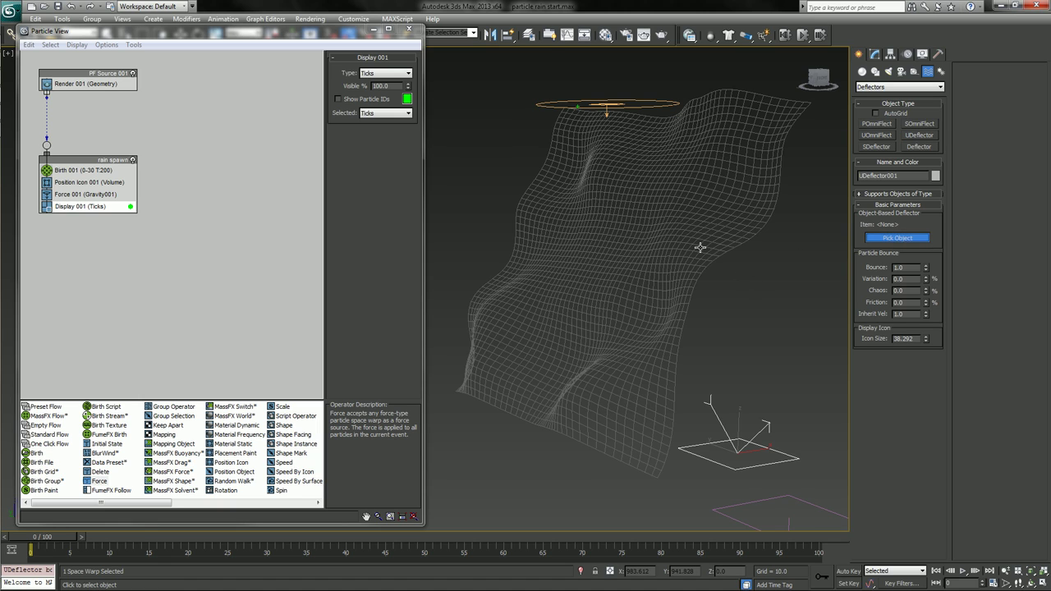
{"action": "left_click", "coordinate": [713, 193]}
{"action": "double_click", "coordinate": [900, 268]}
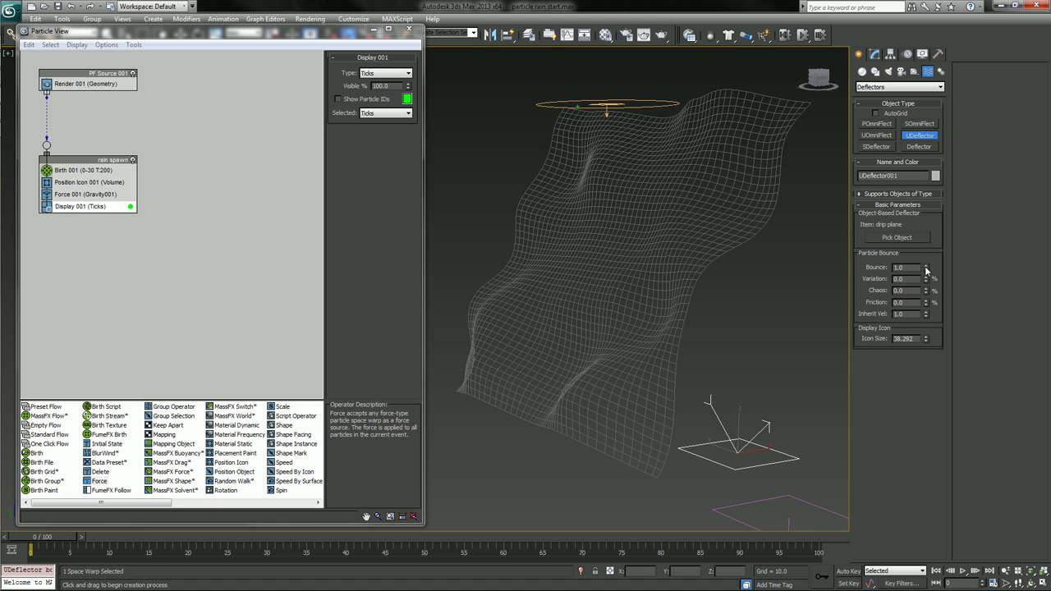
{"action": "right_click", "coordinate": [926, 315]}
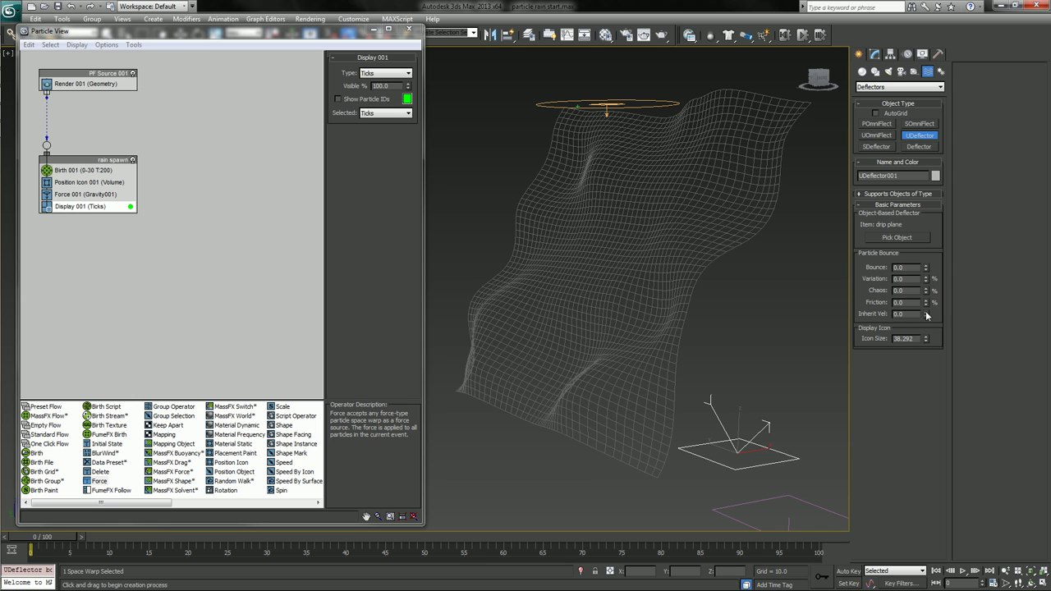
{"action": "right_click", "coordinate": [711, 365]}
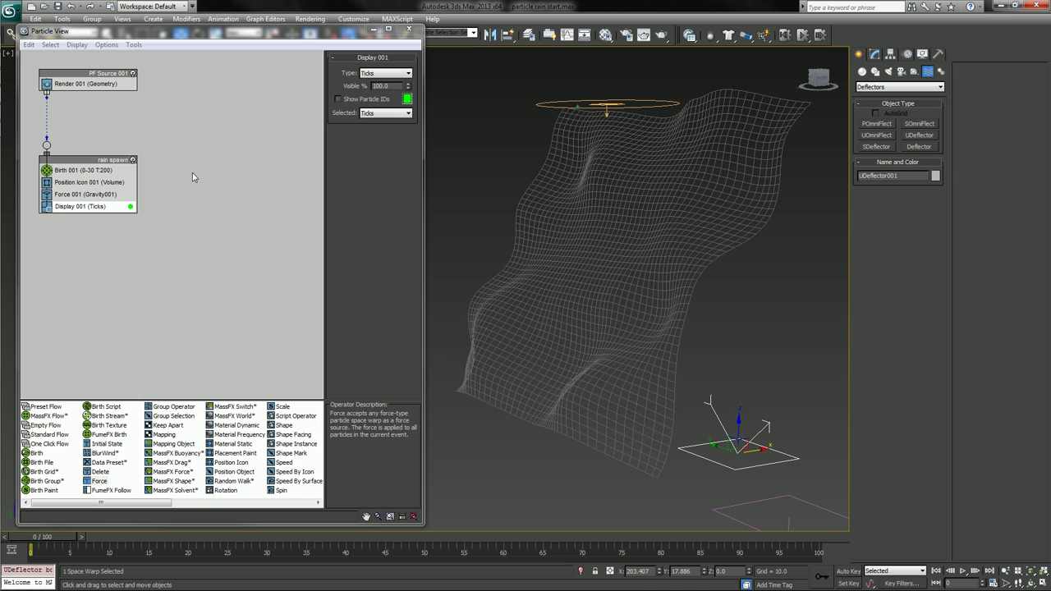
Move the rain spawn event up closer to the PF Source 001 event.
{"action": "left_click", "coordinate": [85, 80]}
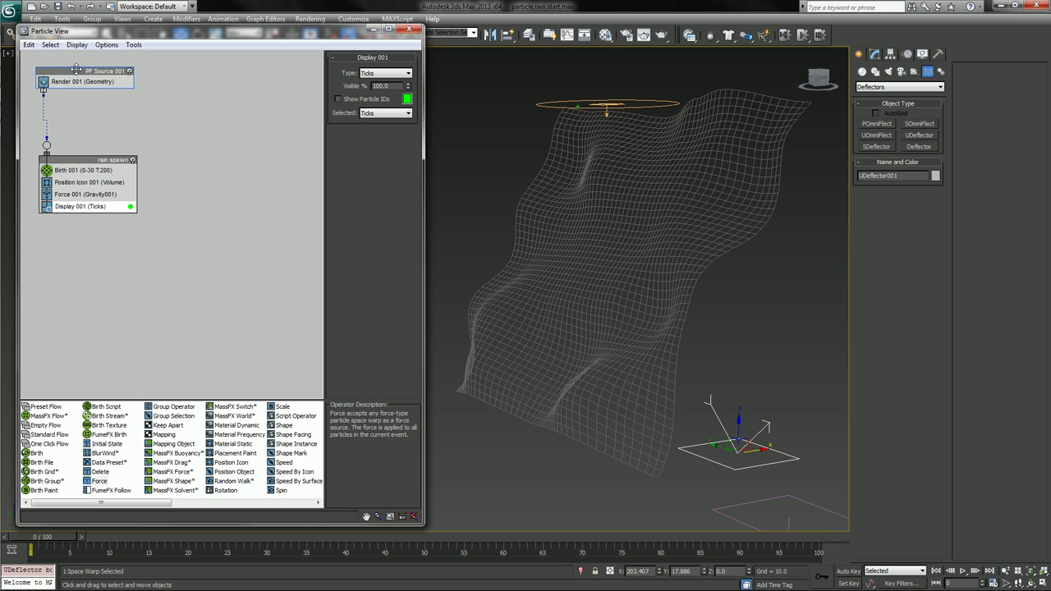
{"action": "left_click_drag", "start_coordinate": [103, 162], "coordinate": [81, 133]}
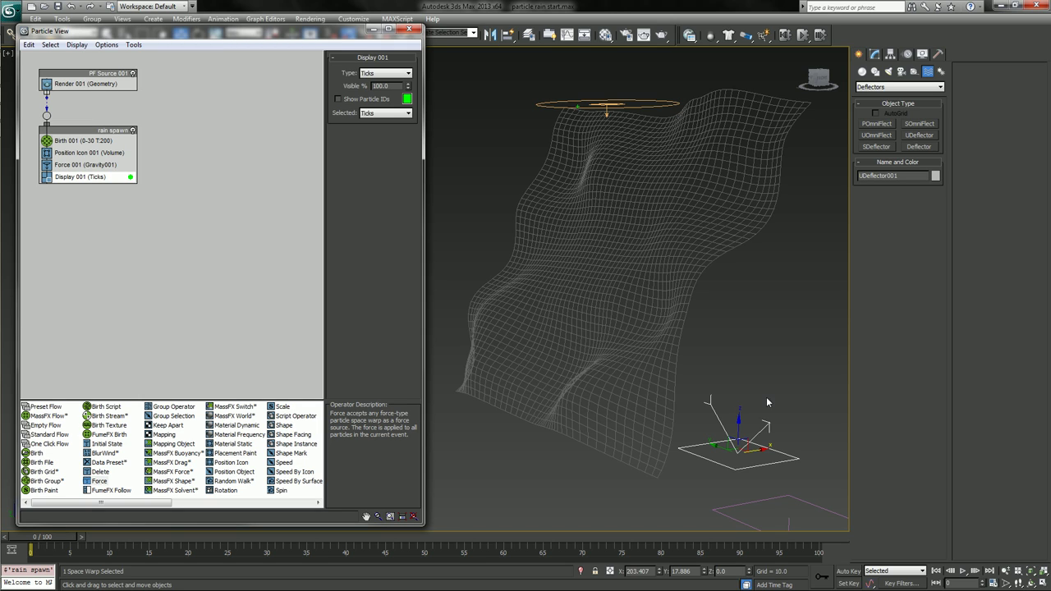
Review the drip plane and its deflector's settings, and examine the plane's surface shaded before returning to wireframe.
{"action": "left_click", "coordinate": [694, 291]}
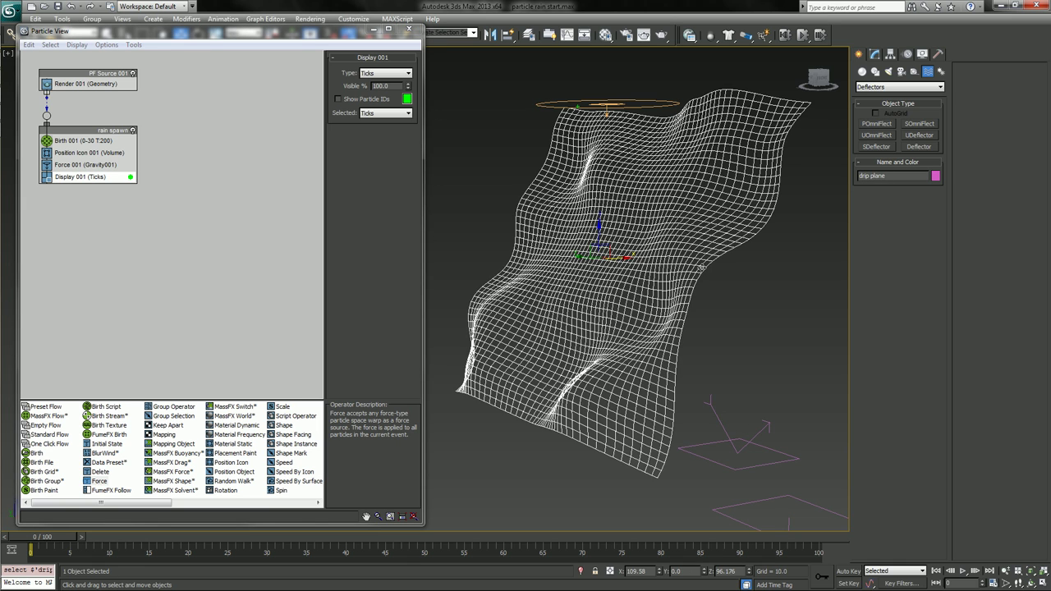
{"action": "left_click_drag", "start_coordinate": [780, 364], "coordinate": [769, 394]}
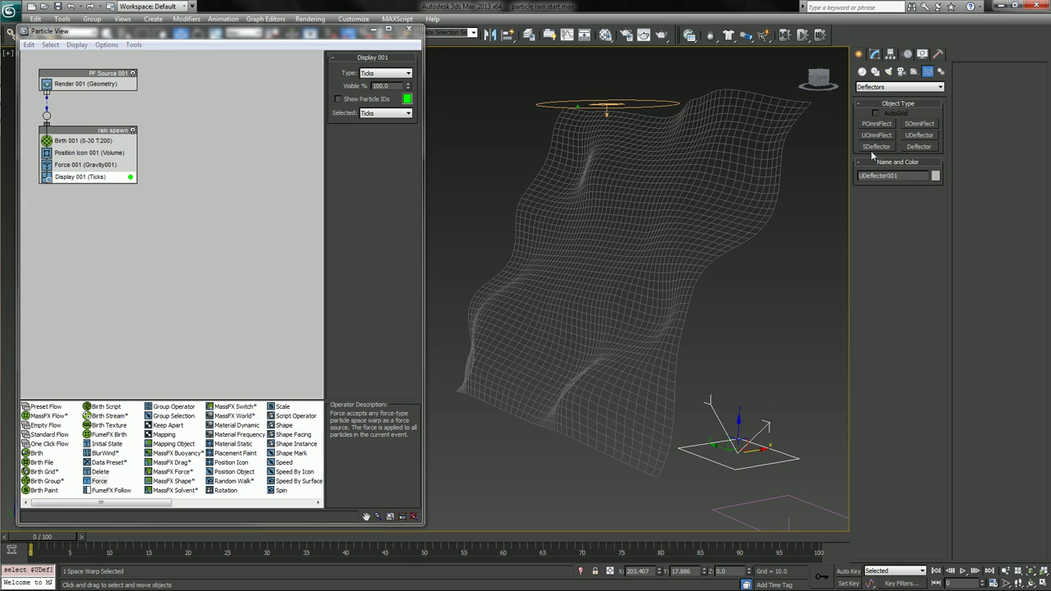
{"action": "left_click", "coordinate": [876, 55]}
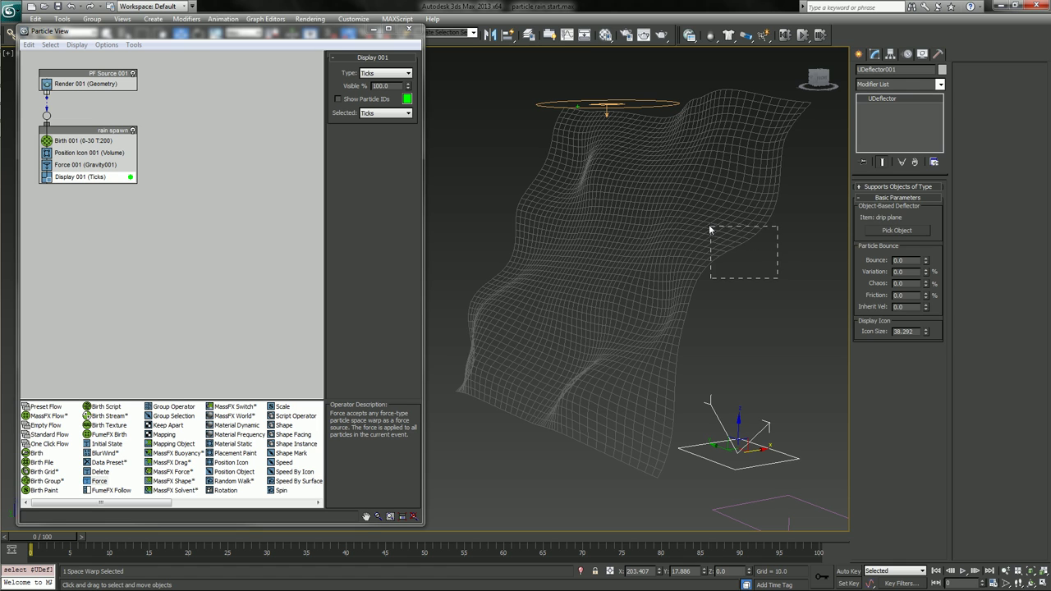
{"action": "left_click", "coordinate": [737, 182]}
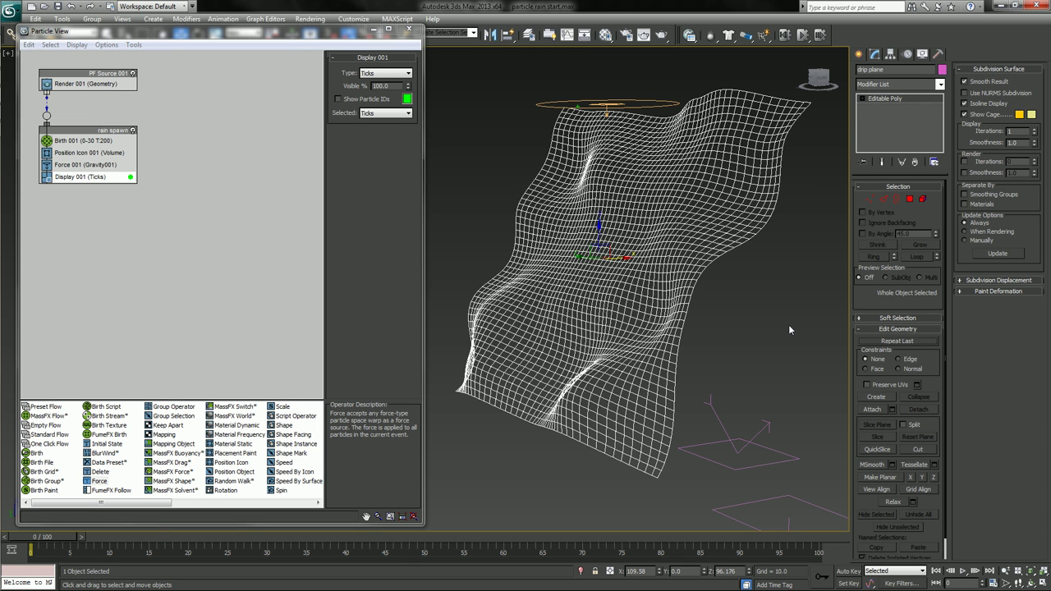
{"action": "left_click", "coordinate": [788, 329]}
{"action": "key", "text": "F3"}
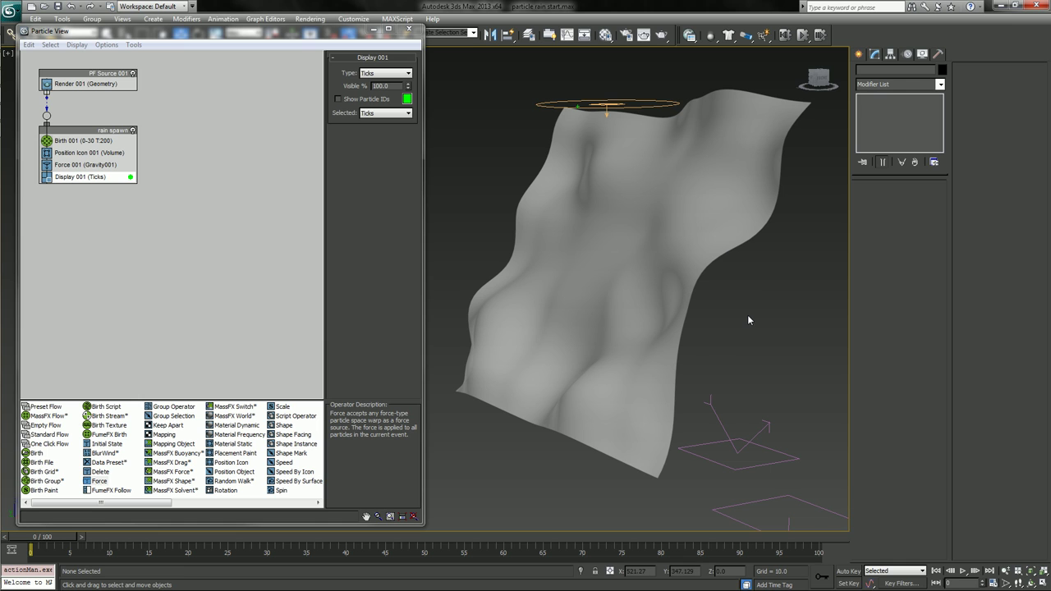
{"action": "key", "text": "F3"}
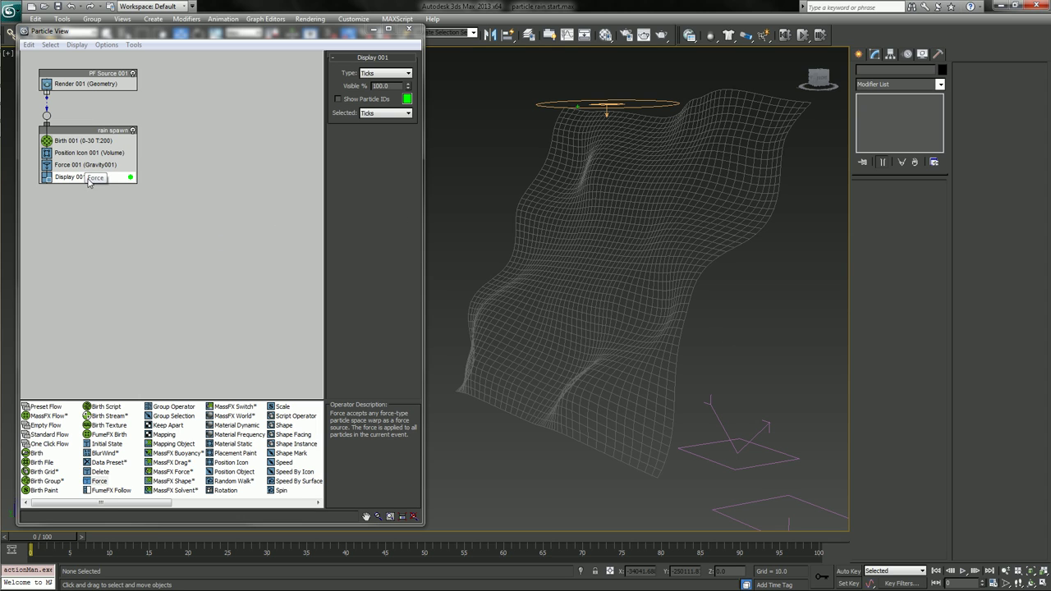
Insert a Collision test between Force 001 and Display 001 in the rain spawn event, using UDeflector001 as its deflector.
{"action": "left_click_drag", "start_coordinate": [115, 504], "coordinate": [205, 514]}
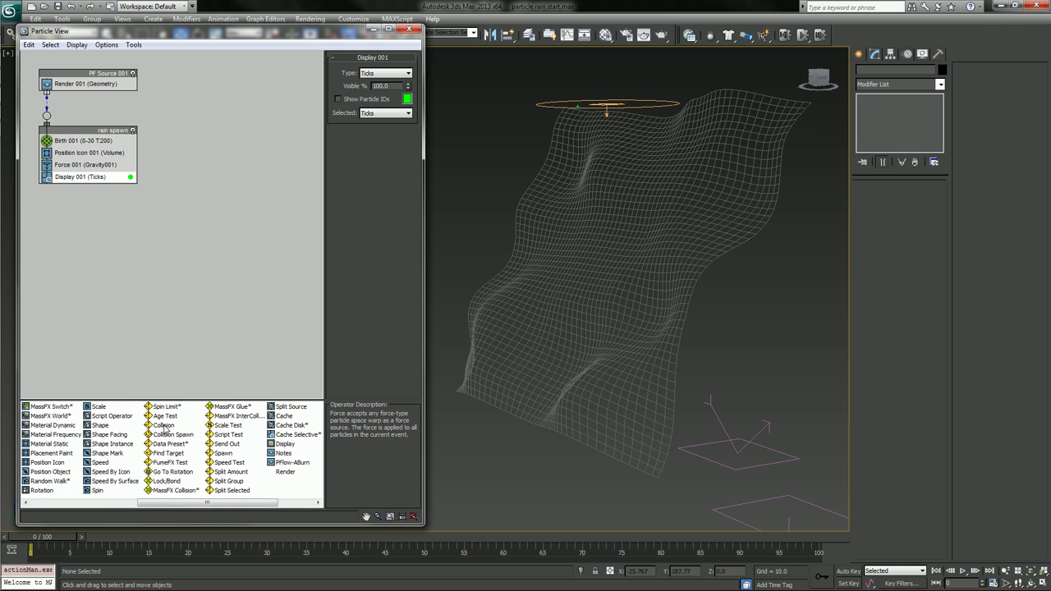
{"action": "left_click_drag", "start_coordinate": [164, 426], "coordinate": [80, 172]}
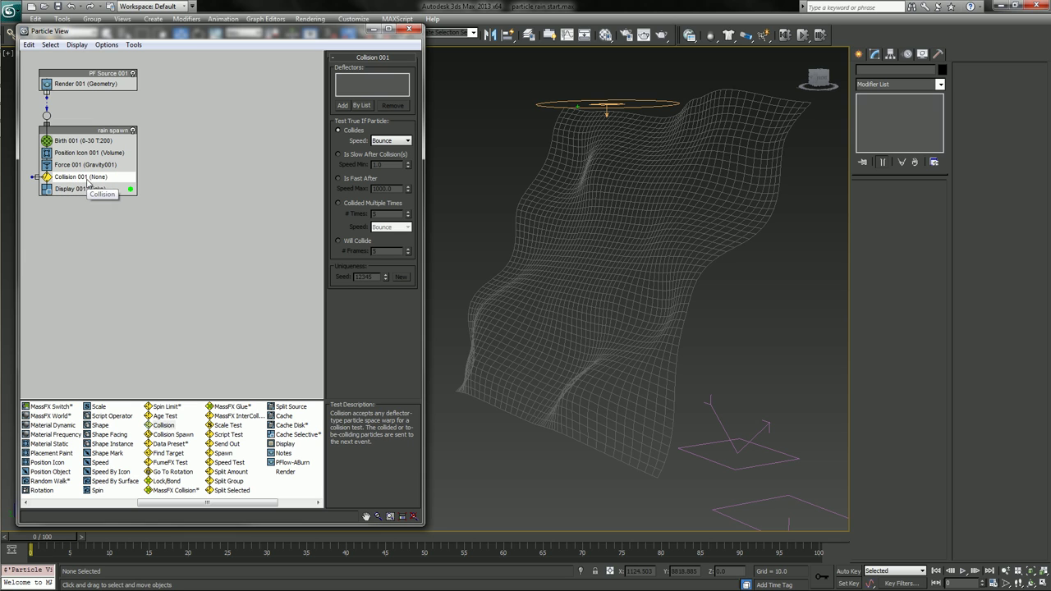
{"action": "left_click", "coordinate": [343, 105]}
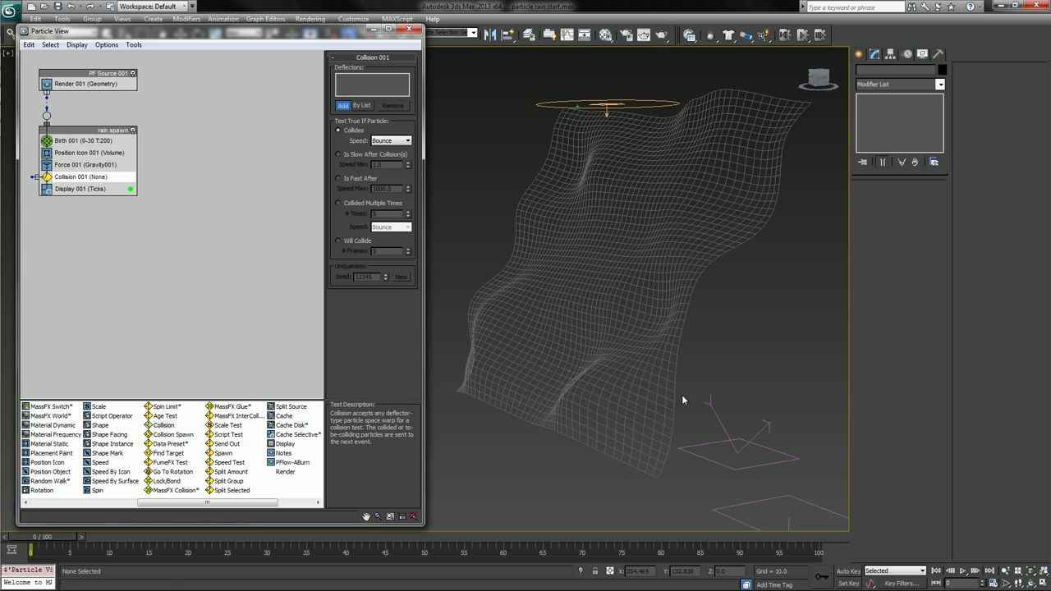
{"action": "left_click", "coordinate": [729, 440]}
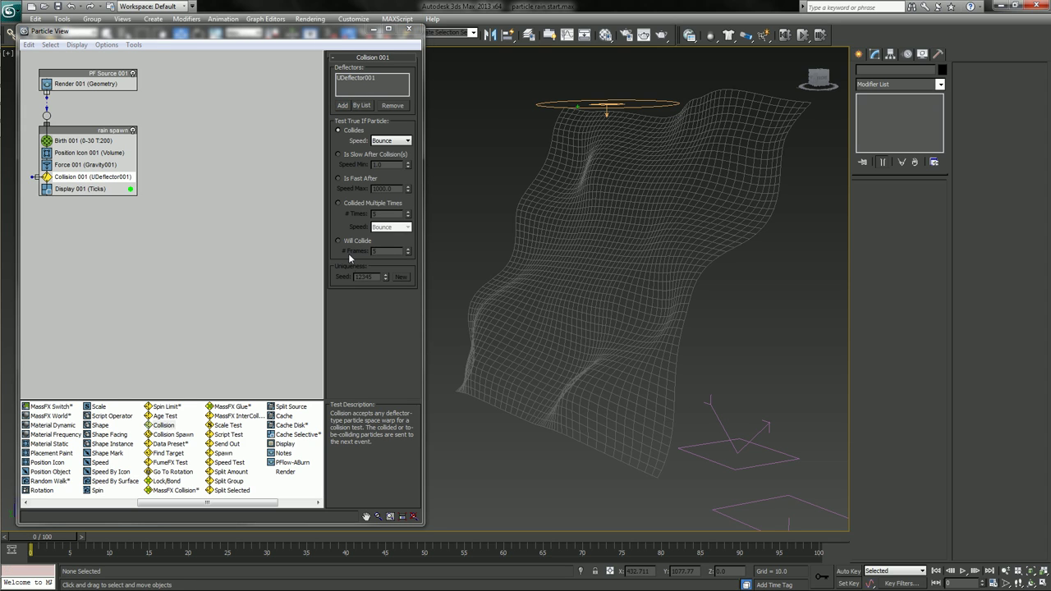
Check the collision's speed option, scrub through the animation to examine the collisions, and return to frame 0.
{"action": "left_click", "coordinate": [383, 141]}
{"action": "left_click_drag", "start_coordinate": [54, 540], "coordinate": [244, 544]}
{"action": "left_click_drag", "start_coordinate": [152, 538], "coordinate": [33, 542]}
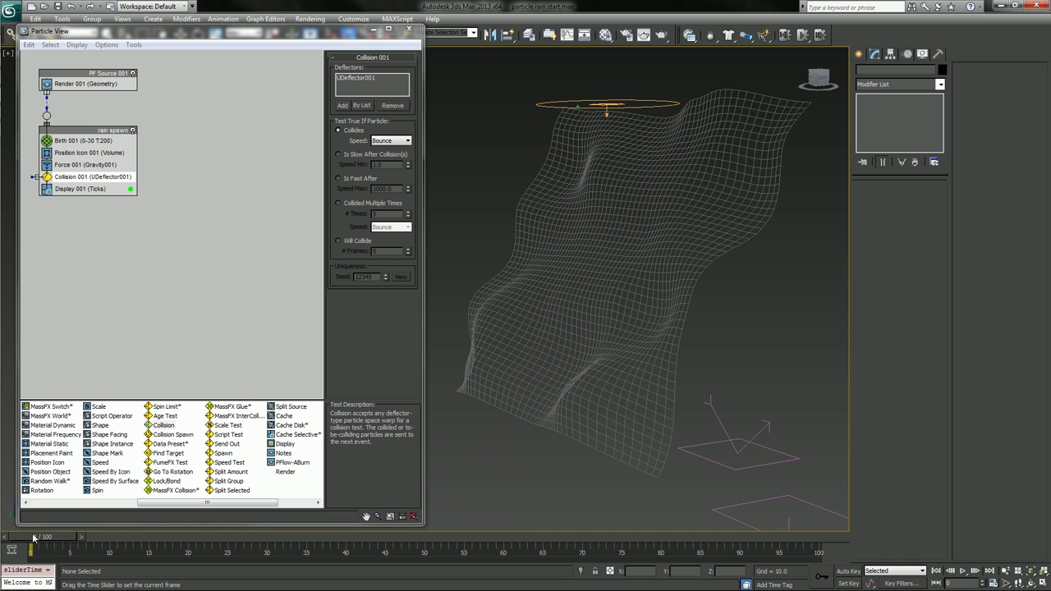
Move the rain spawn event down, add a Cache operator to PF Source 001 and set its memory limit to 4194304 K.
{"action": "left_click_drag", "start_coordinate": [64, 133], "coordinate": [64, 171]}
{"action": "left_click_drag", "start_coordinate": [284, 415], "coordinate": [87, 95]}
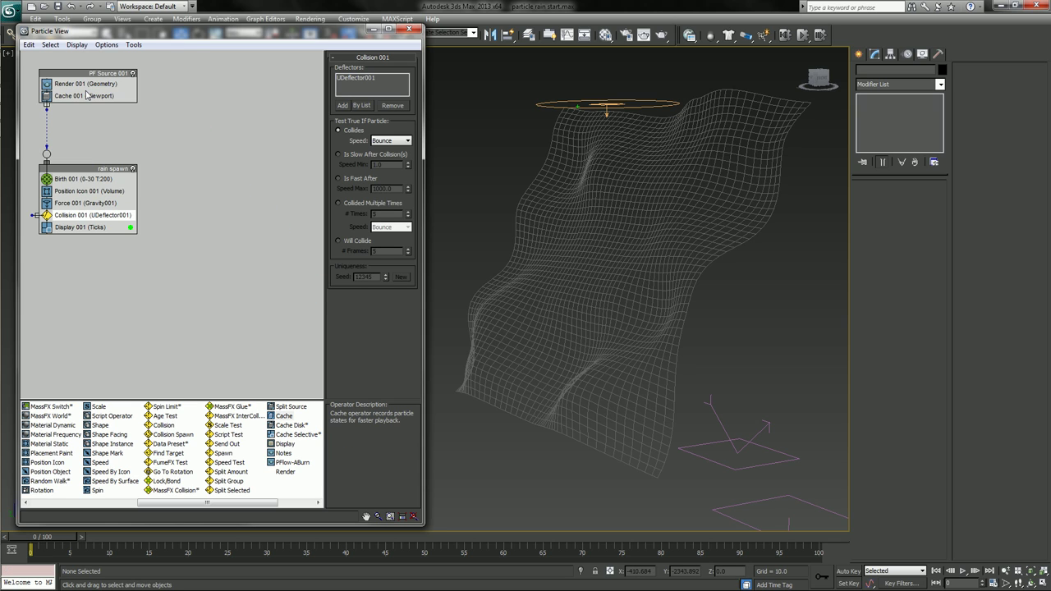
{"action": "left_click", "coordinate": [89, 96]}
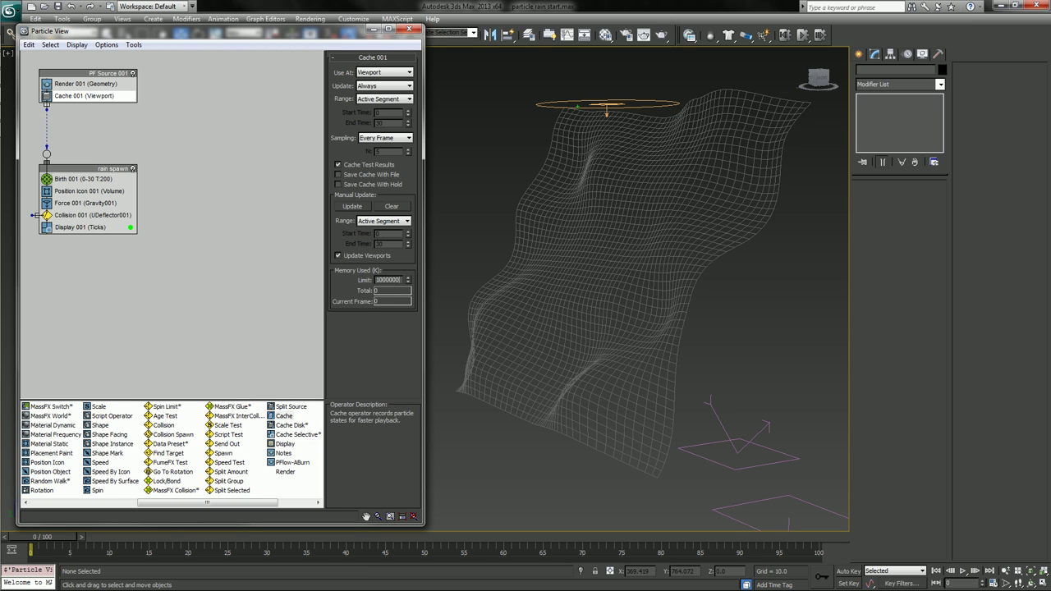
{"action": "key", "text": "Return"}
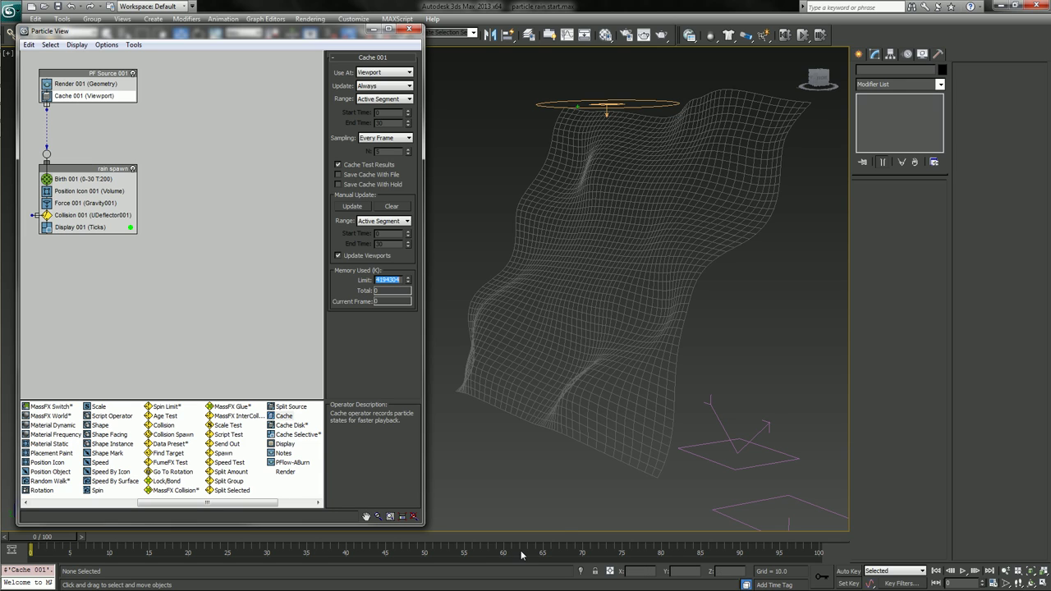
{"action": "left_click", "coordinate": [878, 549]}
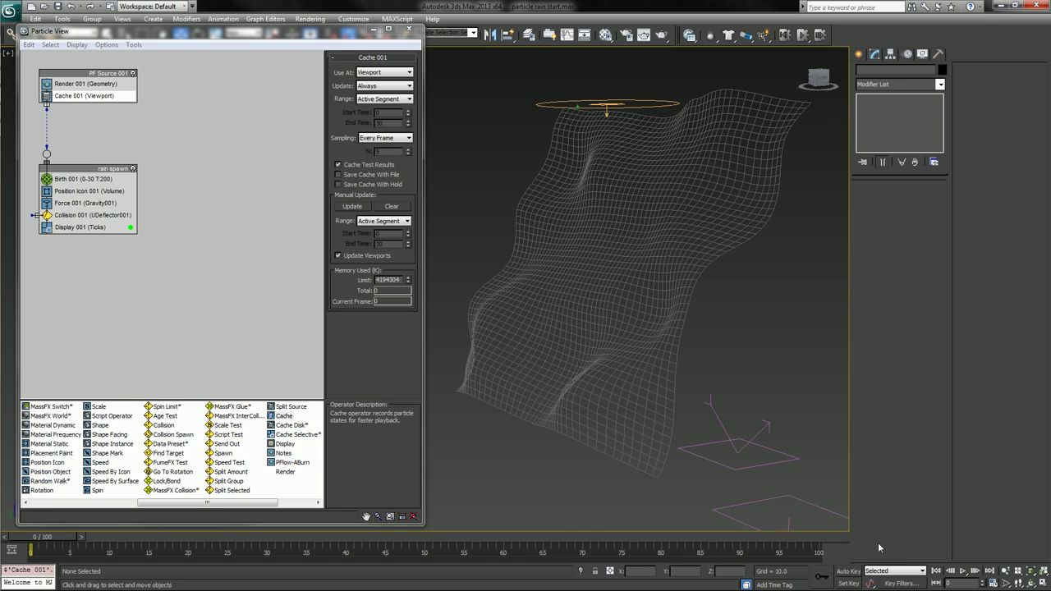
Scrub the cached animation to frame 25 and examine from the side how the particles run down the drip plane.
{"action": "left_click", "coordinate": [814, 538]}
{"action": "left_click_drag", "start_coordinate": [813, 539], "coordinate": [247, 534]}
{"action": "key", "text": "ctrl+r"}
{"action": "left_click_drag", "start_coordinate": [575, 305], "coordinate": [525, 299]}
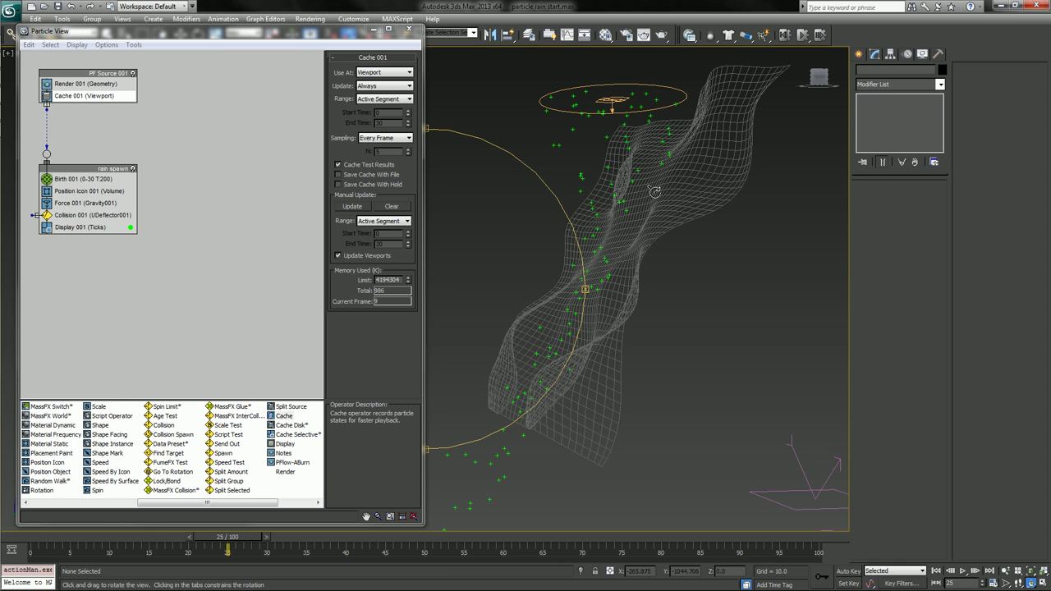
{"action": "right_click", "coordinate": [617, 79]}
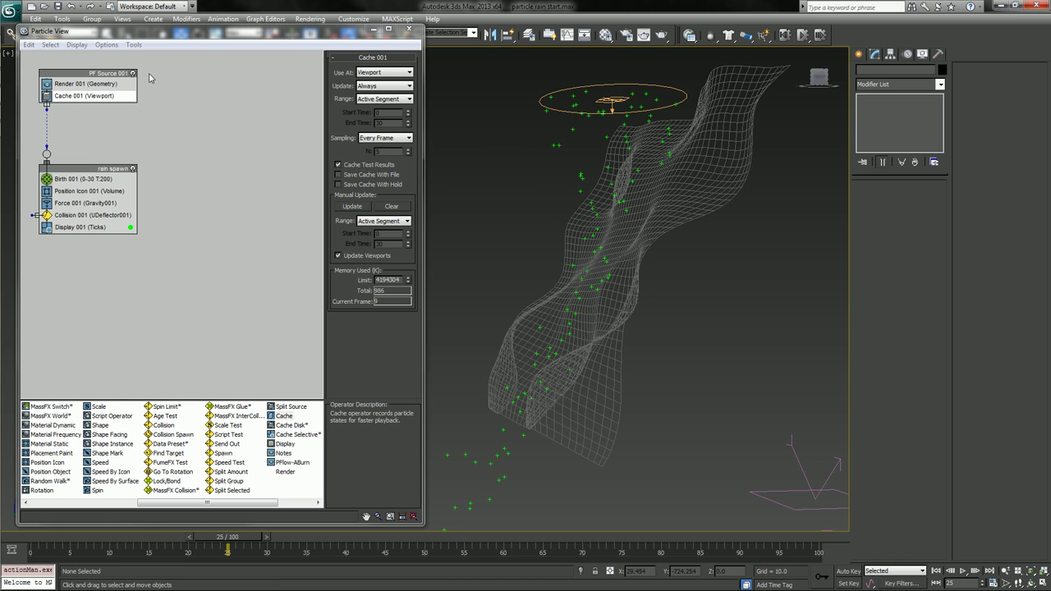
Set the PF Source 001 emitter diameter to 6.094 and move the emitter along the drip plane's upper end to about X 135.7, Z 158.1.
{"action": "left_click", "coordinate": [104, 73]}
{"action": "mouse_move", "coordinate": [408, 108]}
{"action": "left_mouse_down"}
{"action": "mouse_move", "coordinate": [415, 138]}
{"action": "mouse_move", "coordinate": [415, 94]}
{"action": "mouse_move", "coordinate": [416, 110]}
{"action": "left_mouse_up"}
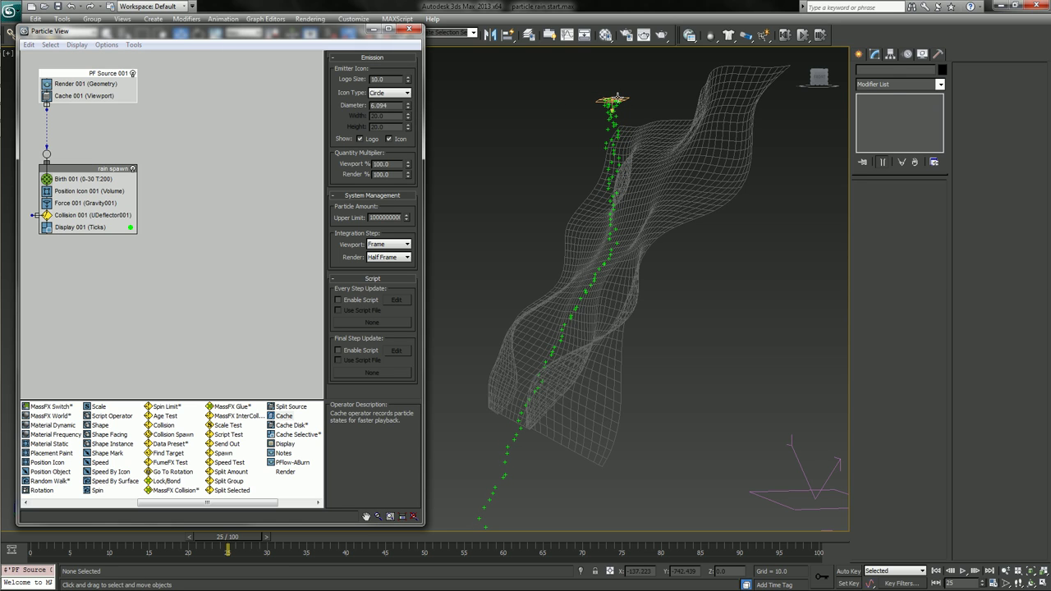
{"action": "left_click", "coordinate": [615, 99]}
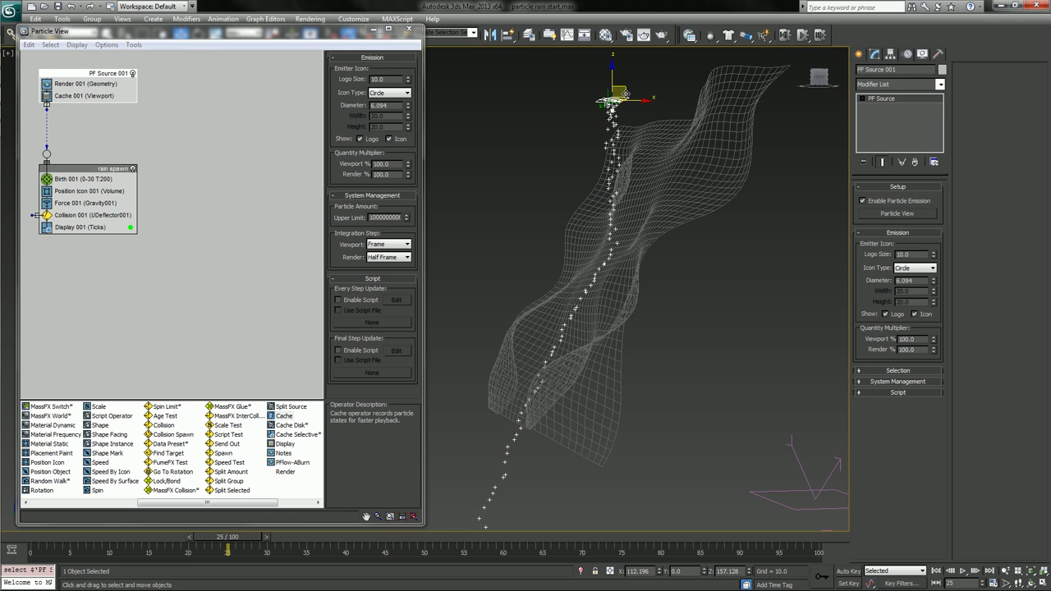
{"action": "left_click_drag", "start_coordinate": [633, 99], "coordinate": [686, 92]}
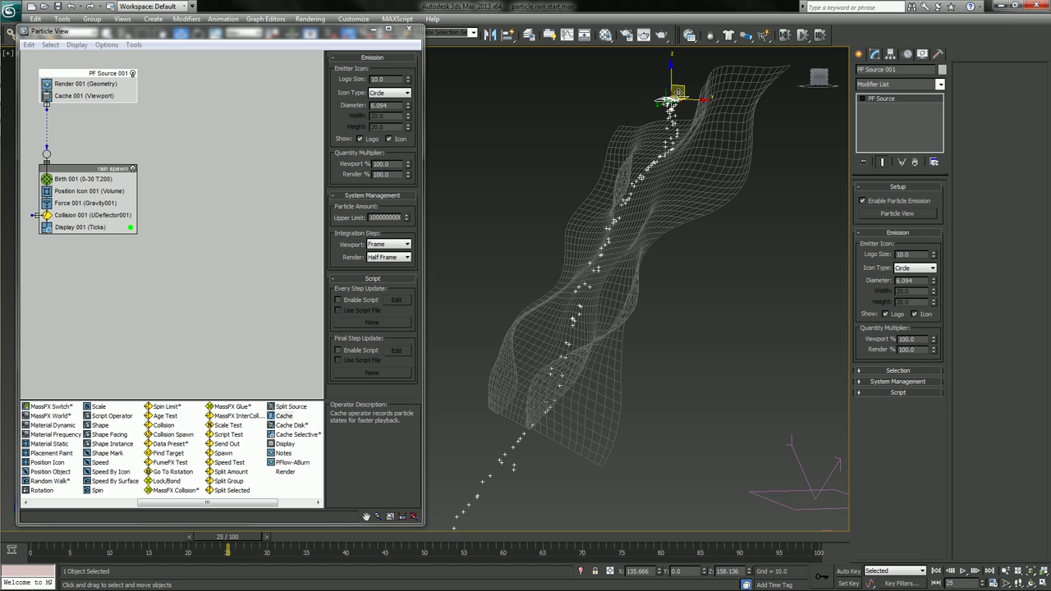
Set the friction of UDeflector001 to 74% and scrub to frame 10 to examine the particles on the drip plane.
{"action": "mouse_move", "coordinate": [633, 170]}
{"action": "middle_mouse_down", "text": "alt"}
{"action": "mouse_move", "coordinate": [692, 177]}
{"action": "mouse_move", "coordinate": [661, 188]}
{"action": "middle_mouse_up", "text": "alt"}
{"action": "left_click", "coordinate": [727, 517]}
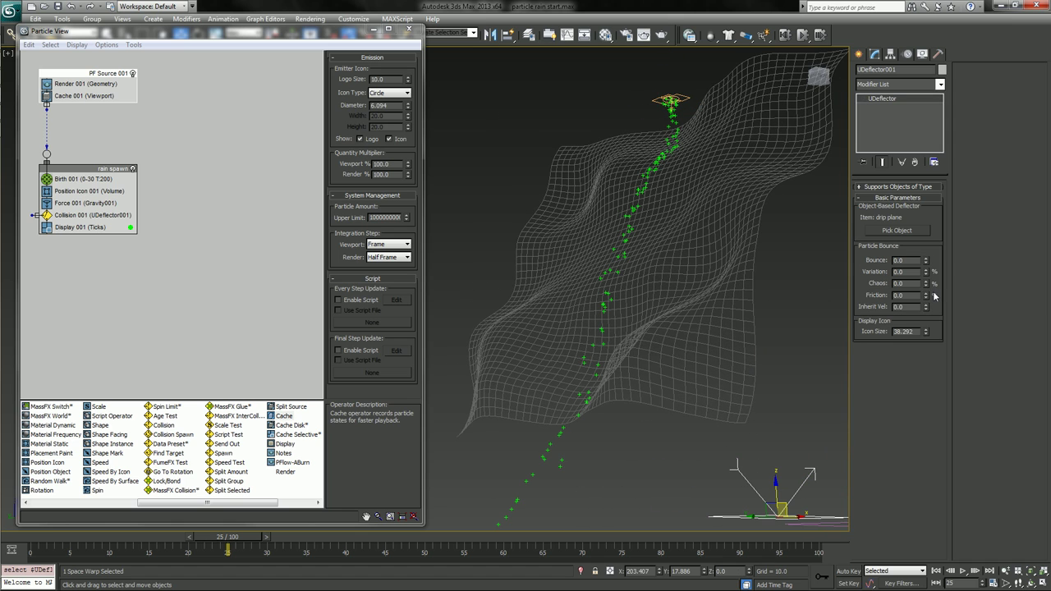
{"action": "left_click_drag", "start_coordinate": [232, 548], "coordinate": [135, 547]}
{"action": "left_click_drag", "start_coordinate": [925, 299], "coordinate": [924, 297]}
{"action": "left_click_drag", "start_coordinate": [148, 540], "coordinate": [125, 537]}
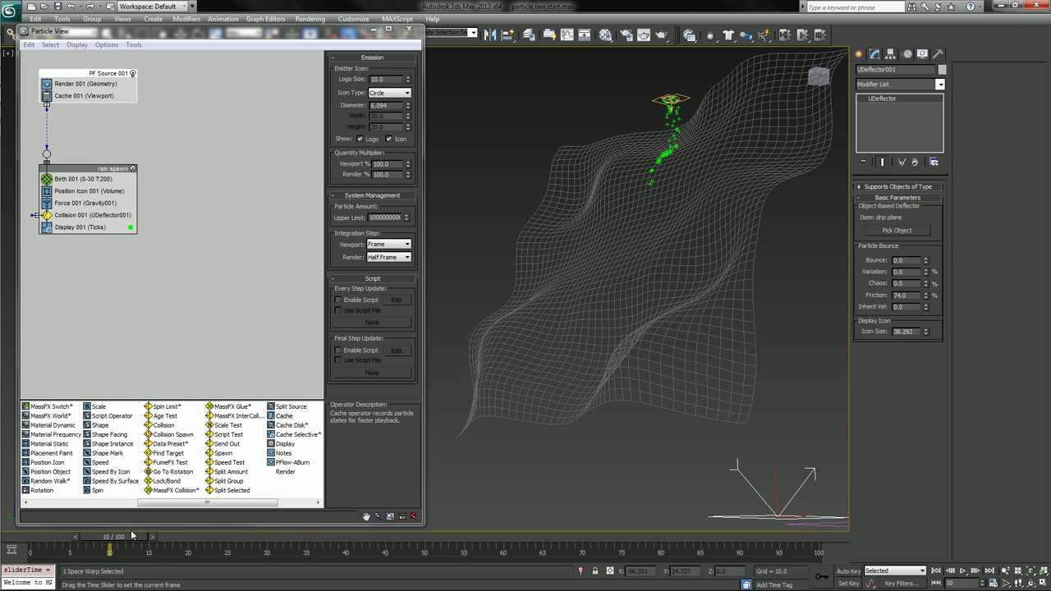
Reselect UDeflector001 and reset its friction to 0.
{"action": "left_click", "coordinate": [654, 99]}
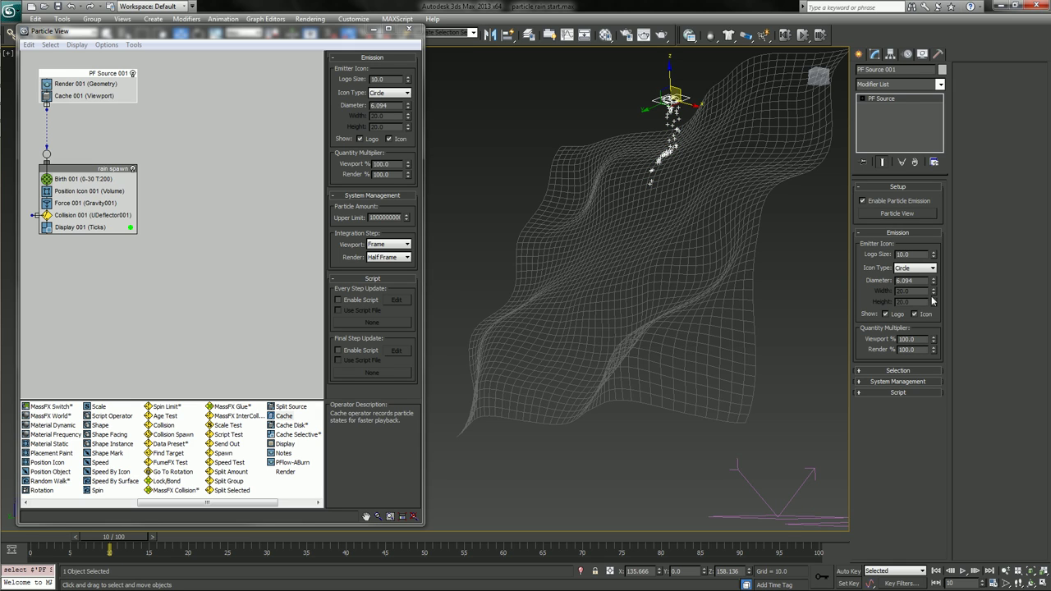
{"action": "left_click", "coordinate": [793, 484]}
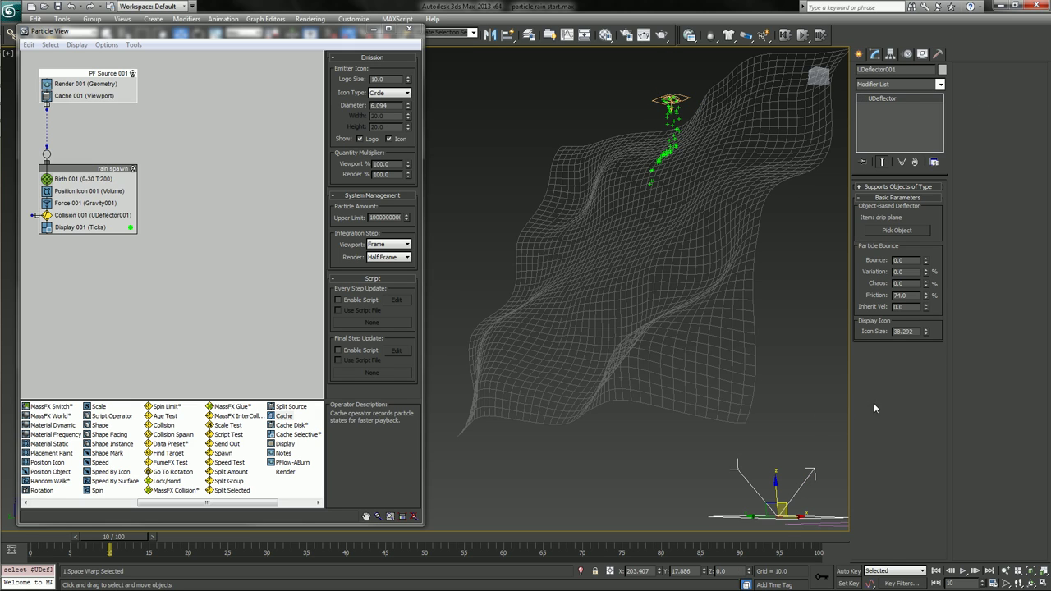
{"action": "right_click", "coordinate": [926, 297]}
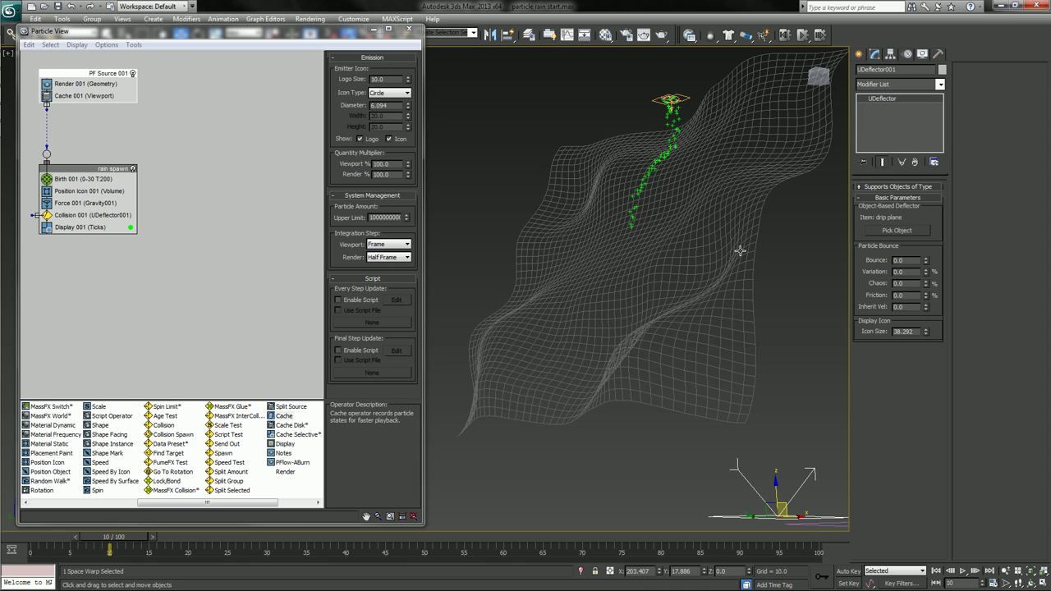
Select PF Source 001, scrub to frame 14, and set its logo size to 31.5 and emitter diameter to 55.273.
{"action": "left_click_drag", "start_coordinate": [127, 537], "coordinate": [222, 533]}
{"action": "left_click", "coordinate": [679, 93]}
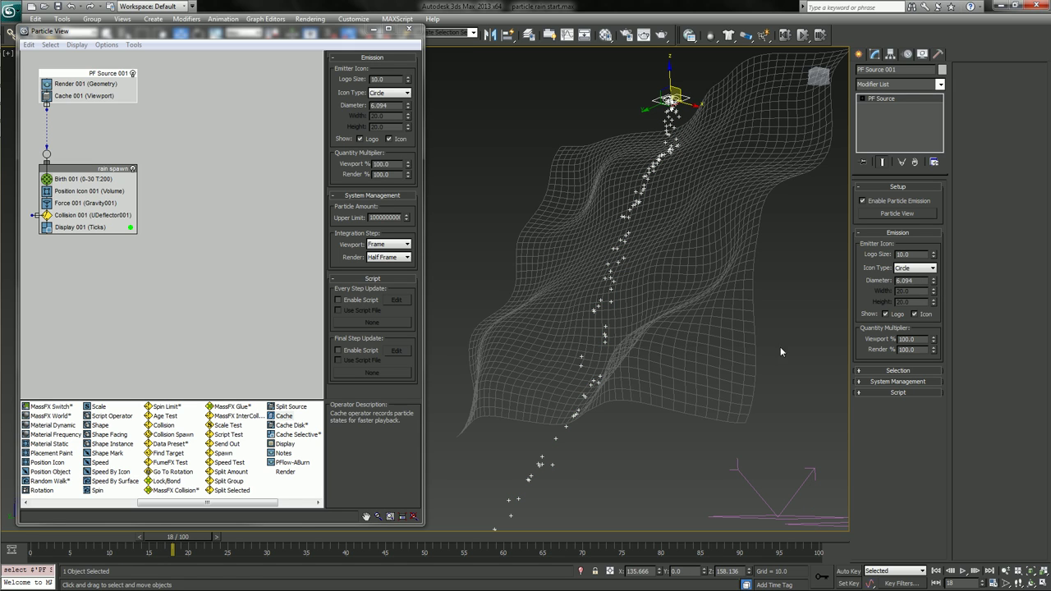
{"action": "left_click_drag", "start_coordinate": [191, 538], "coordinate": [161, 539]}
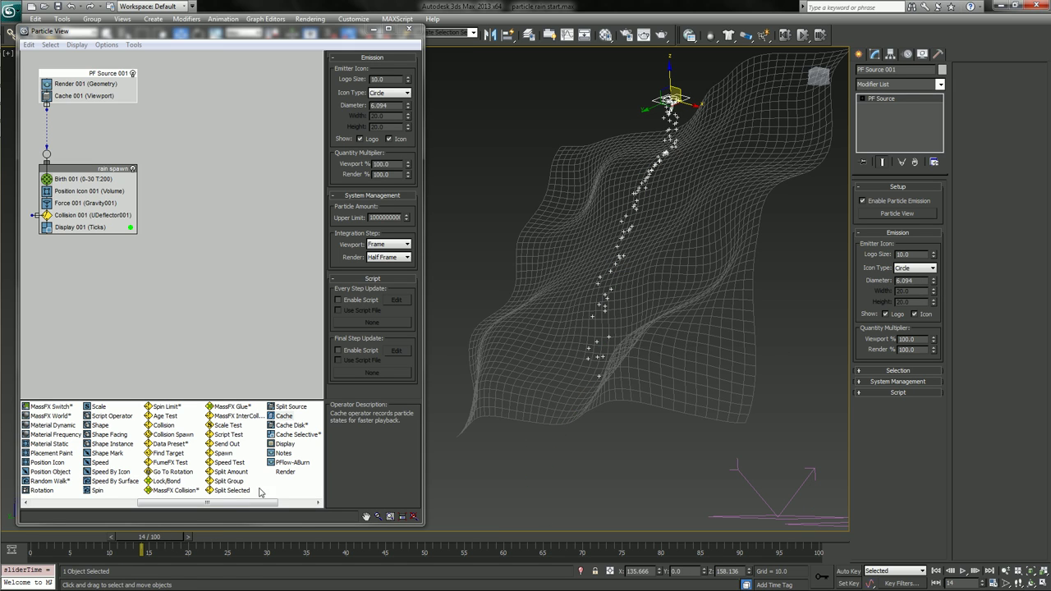
{"action": "left_click_drag", "start_coordinate": [934, 254], "coordinate": [924, 230]}
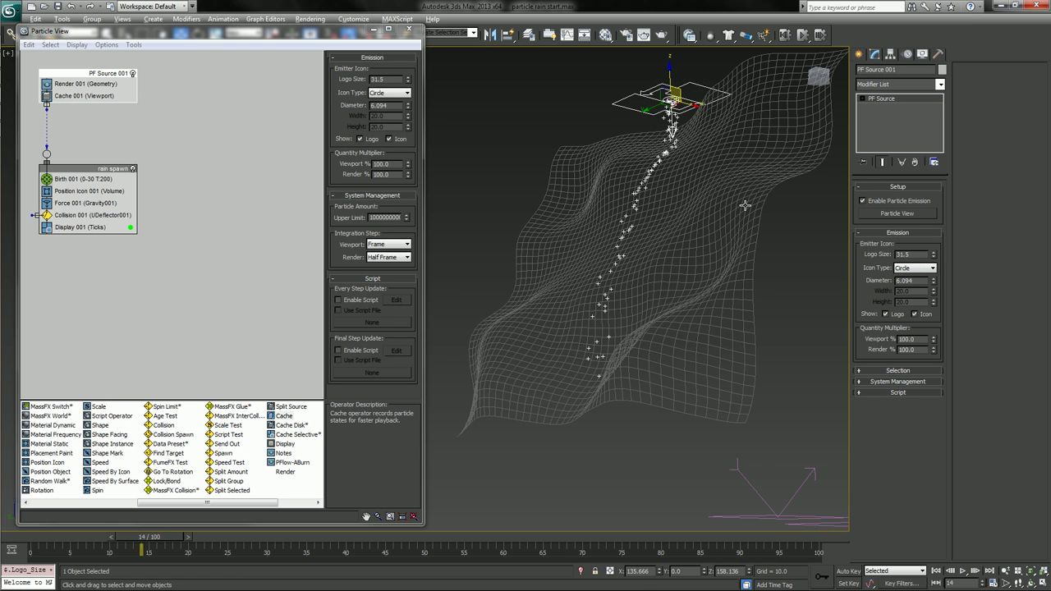
{"action": "middle_click_drag", "start_coordinate": [745, 205], "coordinate": [734, 216], "text": "alt"}
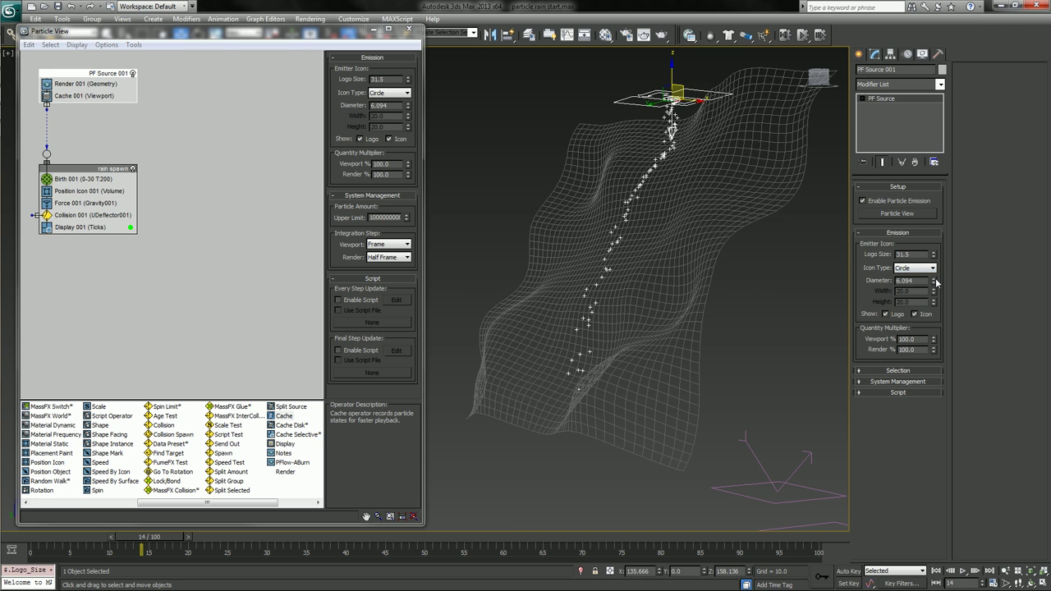
{"action": "left_click_drag", "start_coordinate": [937, 283], "coordinate": [914, 280]}
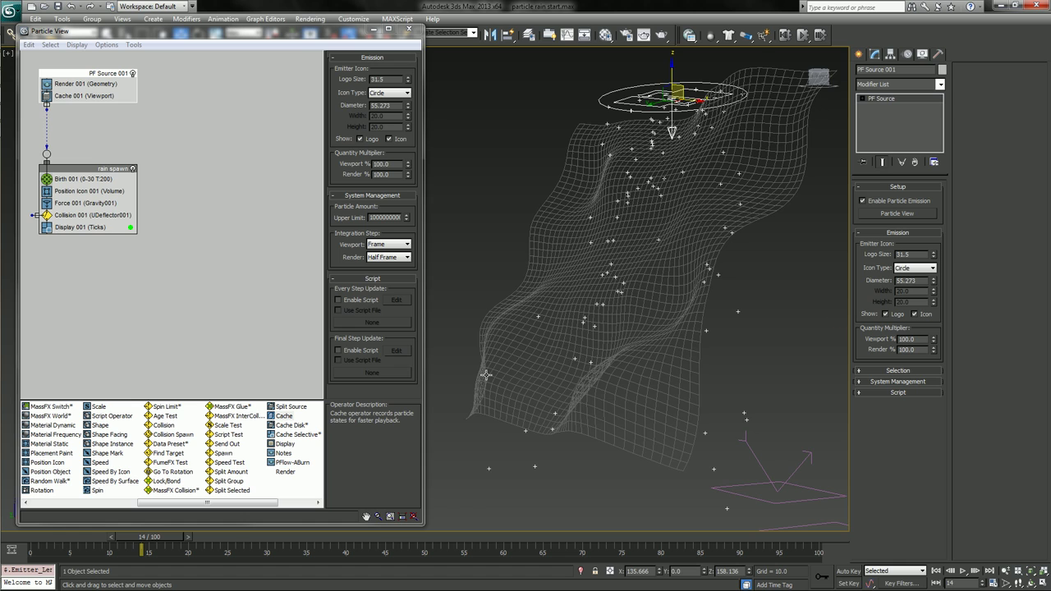
Move the emitter in the top view to about X 113.4, and scrub to frame 12 to examine the particle paths in perspective.
{"action": "key", "text": "t"}
{"action": "left_click_drag", "start_coordinate": [733, 289], "coordinate": [686, 287]}
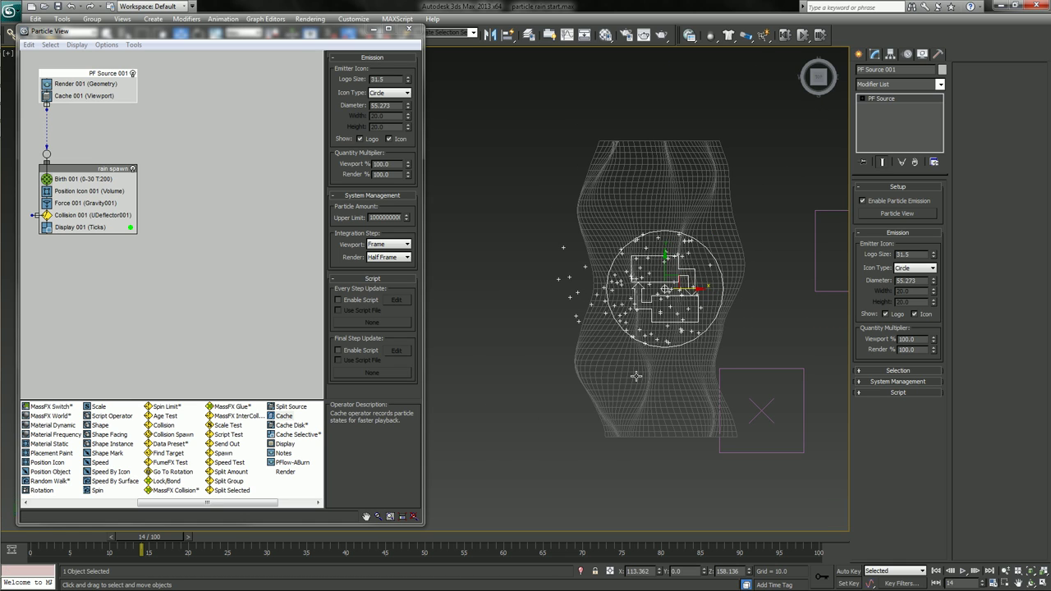
{"action": "middle_click_drag", "start_coordinate": [540, 384], "coordinate": [509, 315], "text": "alt"}
{"action": "scroll", "coordinate": [575, 289], "scroll_direction": "up", "scroll_amount": 4}
{"action": "scroll", "coordinate": [494, 263], "scroll_direction": "down", "scroll_amount": 3}
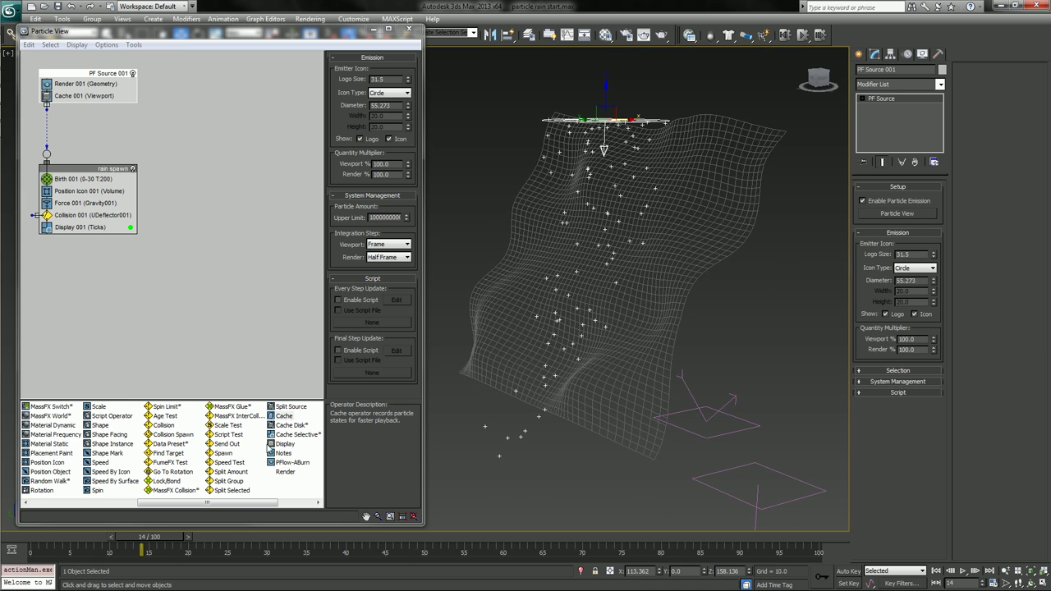
{"action": "left_click_drag", "start_coordinate": [155, 542], "coordinate": [125, 542]}
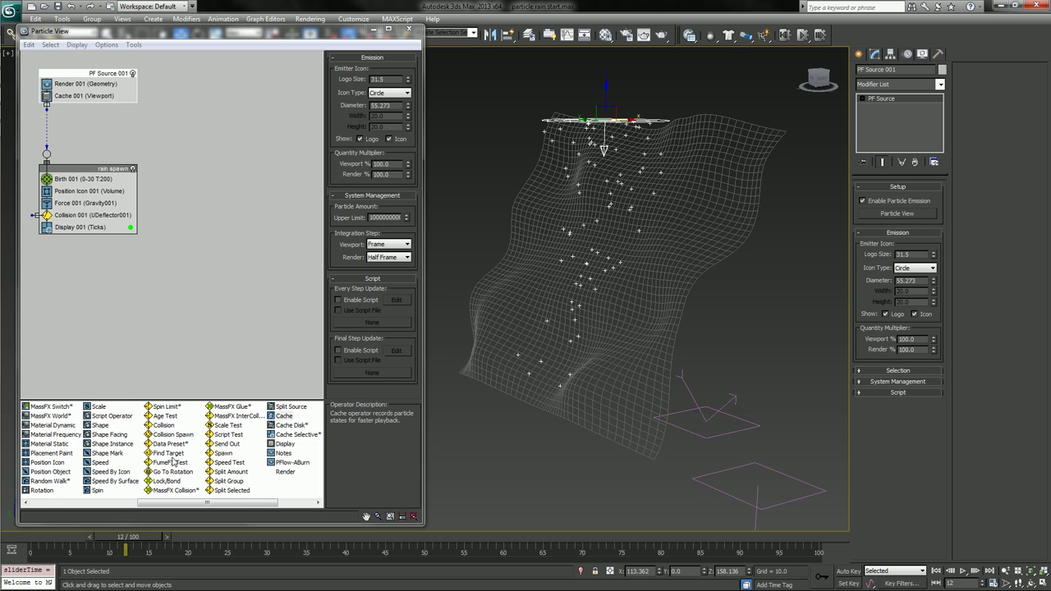
Create a new event from a Speed operator below the rain spawn event and wire the Collision 001 output to it.
{"action": "left_click", "coordinate": [230, 453]}
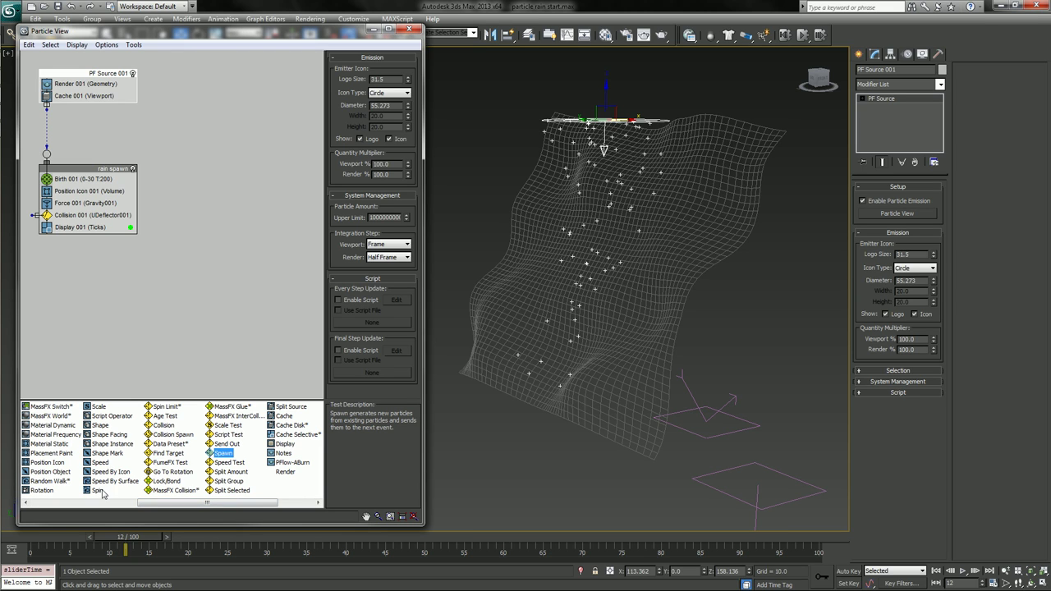
{"action": "left_click_drag", "start_coordinate": [101, 462], "coordinate": [60, 289]}
{"action": "left_click", "coordinate": [76, 299]}
{"action": "right_click", "coordinate": [409, 72]}
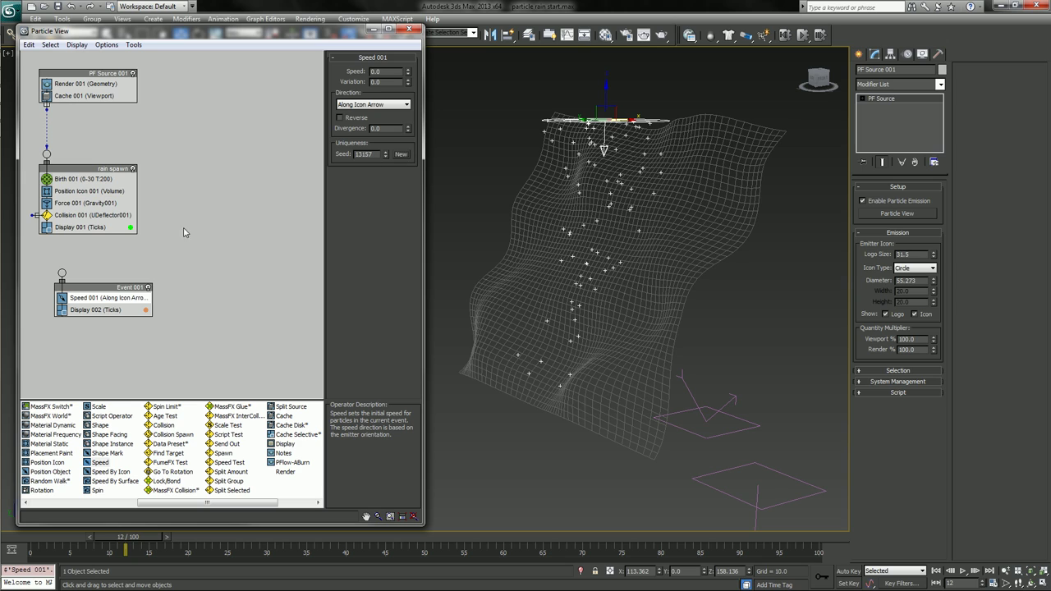
{"action": "left_click_drag", "start_coordinate": [33, 215], "coordinate": [61, 271]}
{"action": "mouse_move", "coordinate": [154, 539]}
{"action": "left_mouse_down"}
{"action": "mouse_move", "coordinate": [83, 542]}
{"action": "mouse_move", "coordinate": [183, 553]}
{"action": "mouse_move", "coordinate": [124, 544]}
{"action": "mouse_move", "coordinate": [139, 543]}
{"action": "left_mouse_up"}
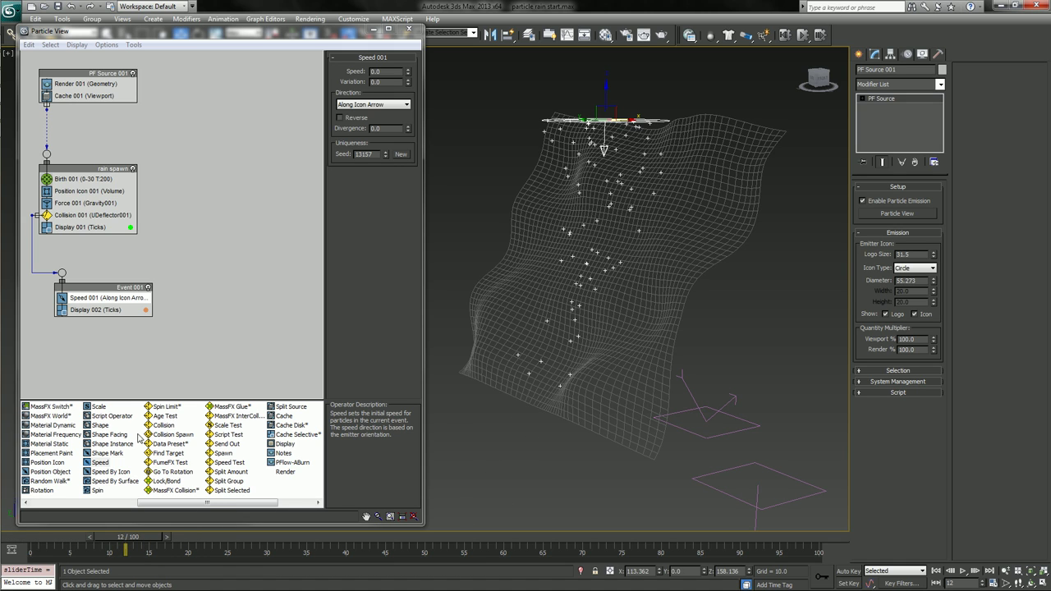
Set the Collision 001 speed option to Stop and scrub to frame 37 to examine where the particles stop.
{"action": "left_click", "coordinate": [100, 215]}
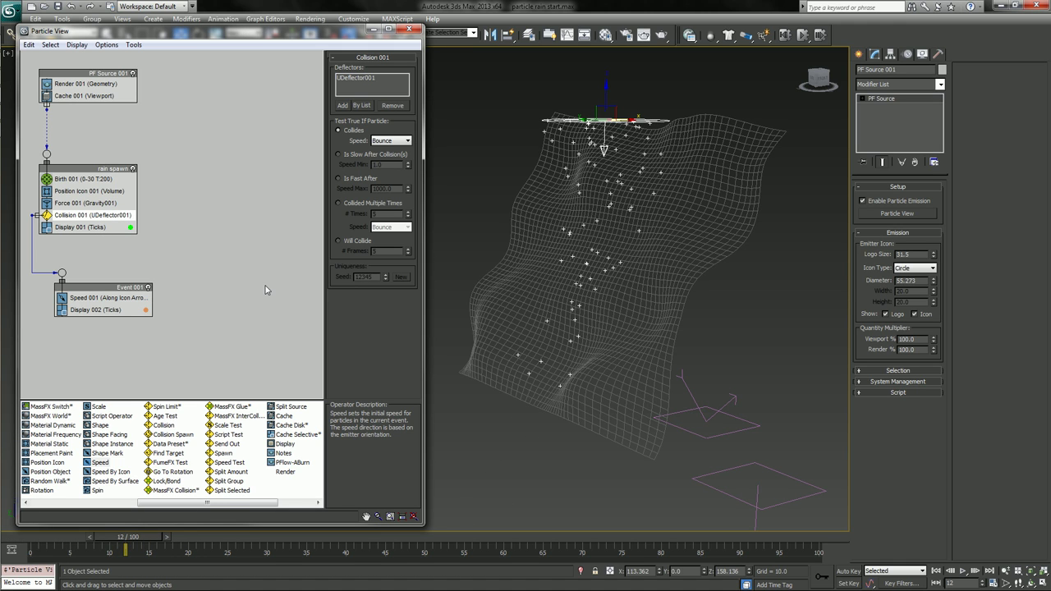
{"action": "left_click", "coordinate": [384, 141]}
{"action": "left_click", "coordinate": [386, 170]}
{"action": "left_click_drag", "start_coordinate": [41, 537], "coordinate": [117, 546]}
{"action": "left_click_drag", "start_coordinate": [148, 549], "coordinate": [326, 538]}
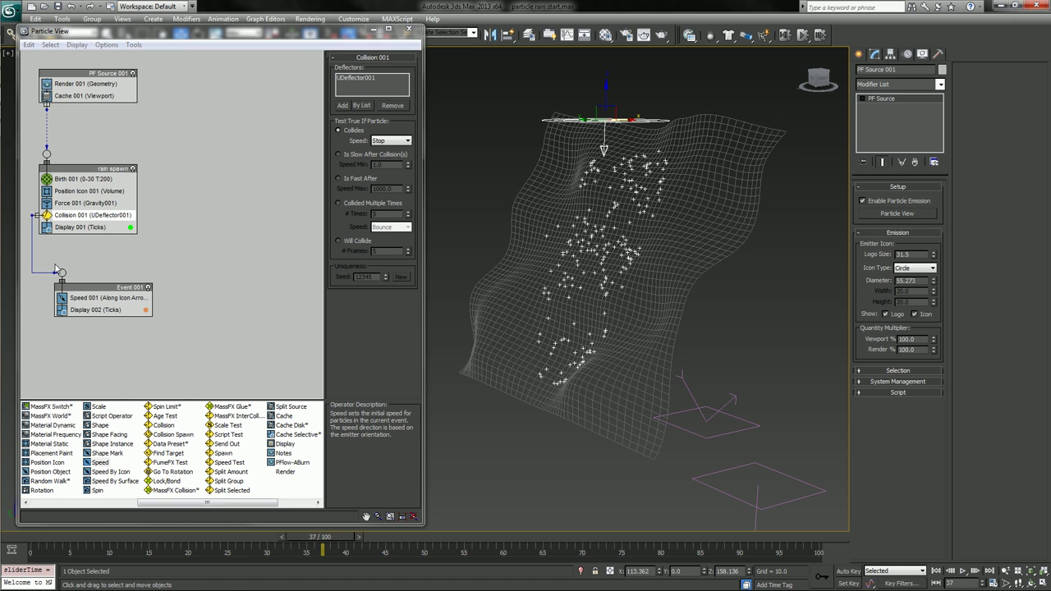
Change the Display 002 particle colour in Event 001 to pure red (255, 0, 0).
{"action": "left_click", "coordinate": [91, 298]}
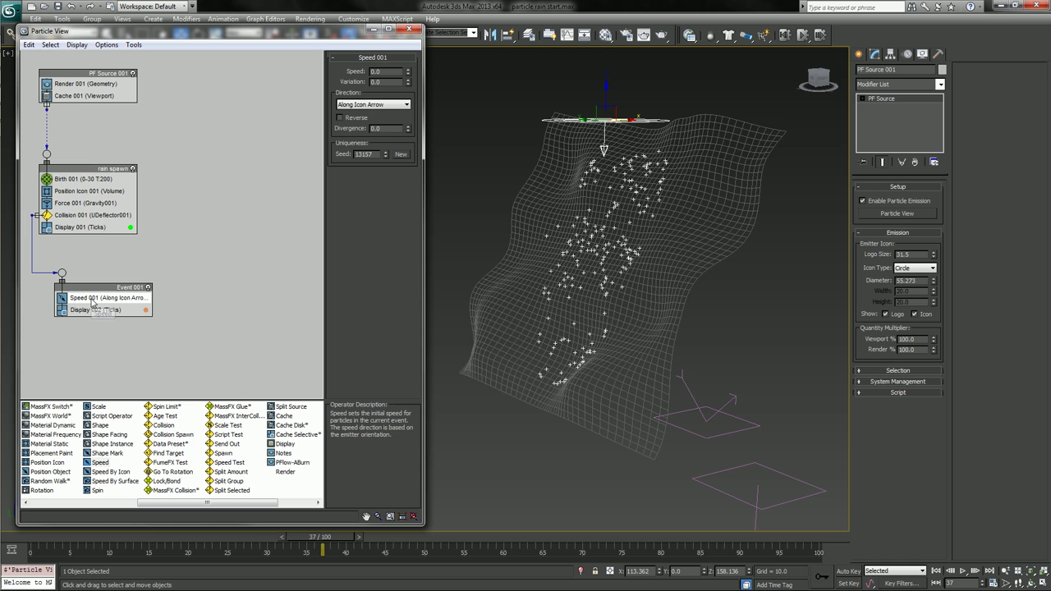
{"action": "left_click", "coordinate": [457, 243]}
{"action": "left_click", "coordinate": [105, 311]}
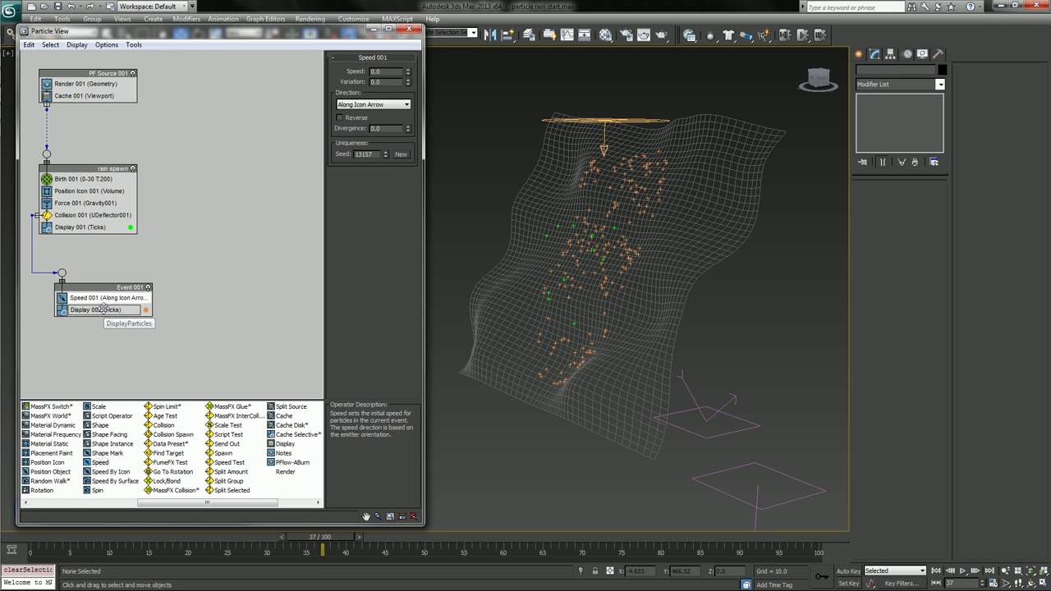
{"action": "left_click", "coordinate": [407, 99]}
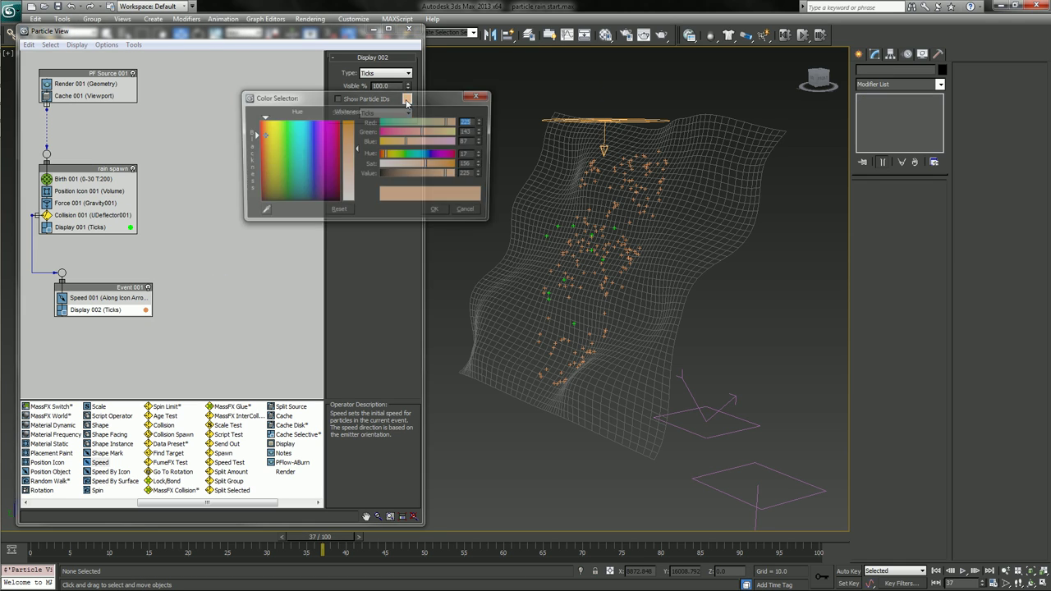
{"action": "left_click_drag", "start_coordinate": [438, 156], "coordinate": [458, 174]}
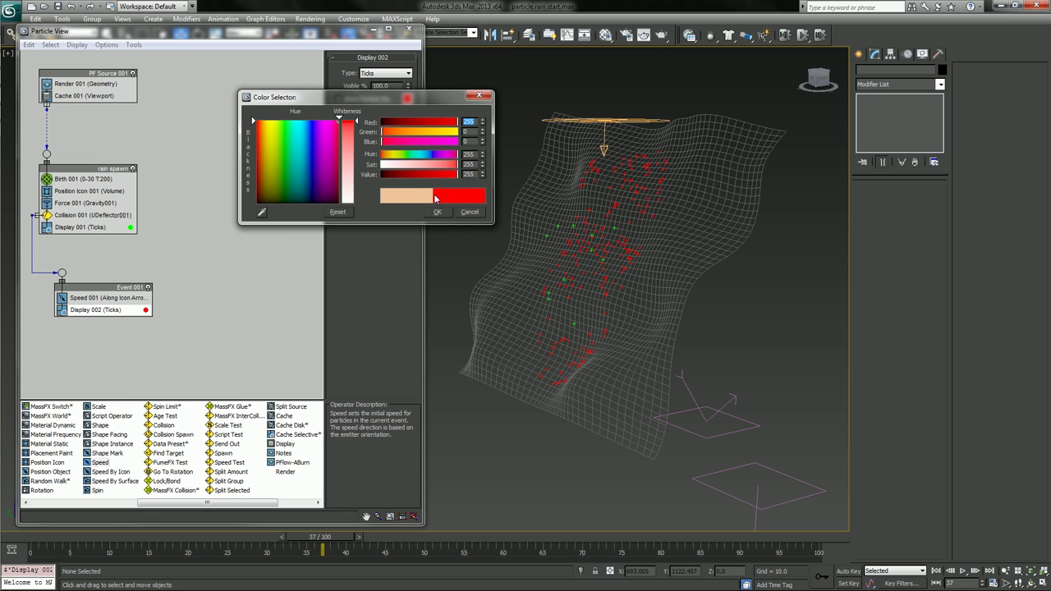
{"action": "left_click_drag", "start_coordinate": [406, 134], "coordinate": [345, 123]}
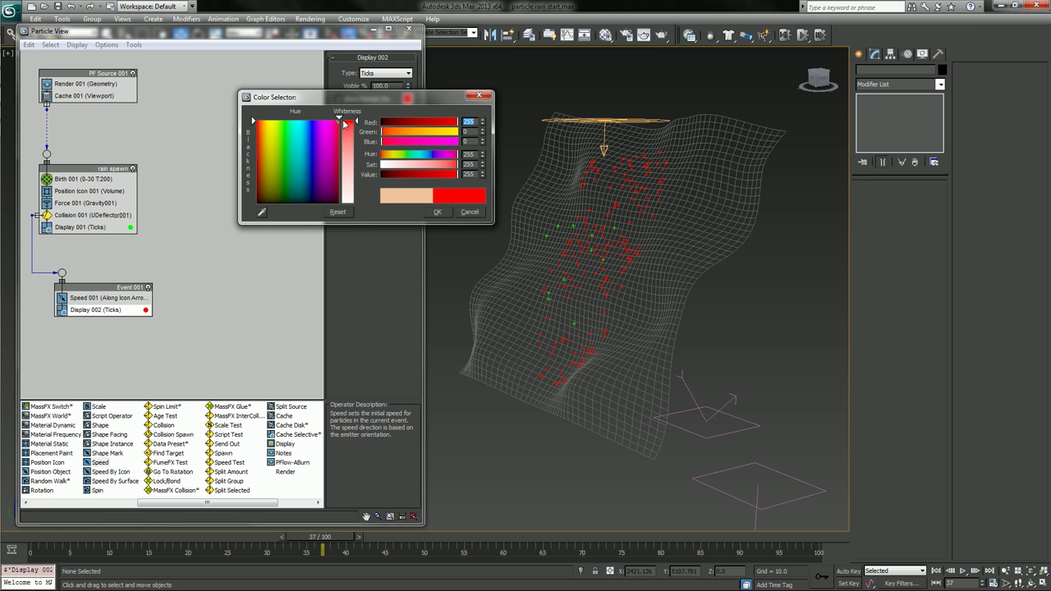
{"action": "left_click", "coordinate": [441, 213]}
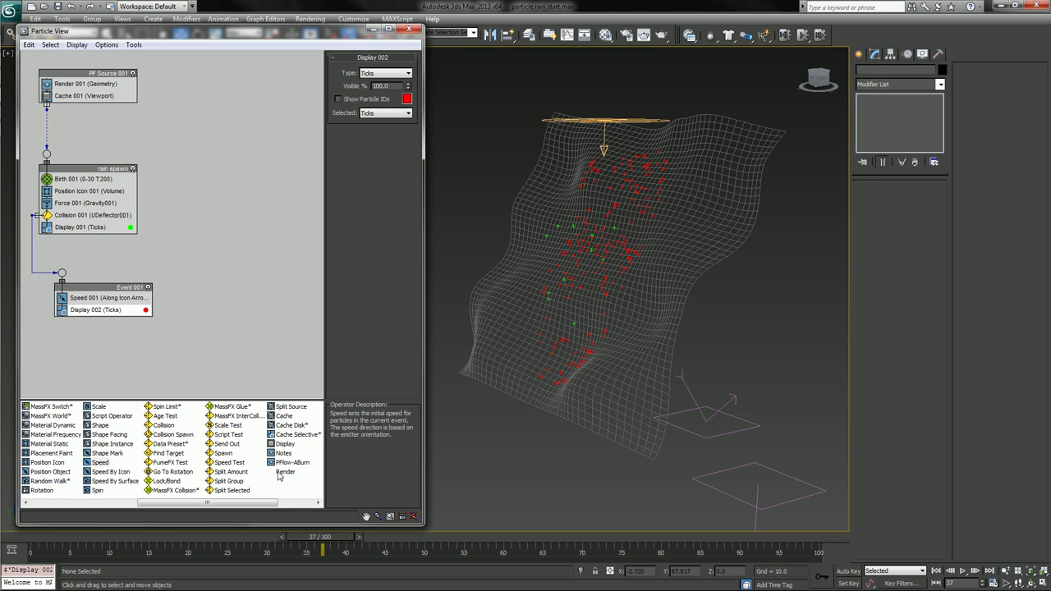
Scrub back to frame 11 and set the Birth 001 amount to 5 particles.
{"action": "left_click", "coordinate": [283, 537]}
{"action": "left_click_drag", "start_coordinate": [285, 542], "coordinate": [211, 519]}
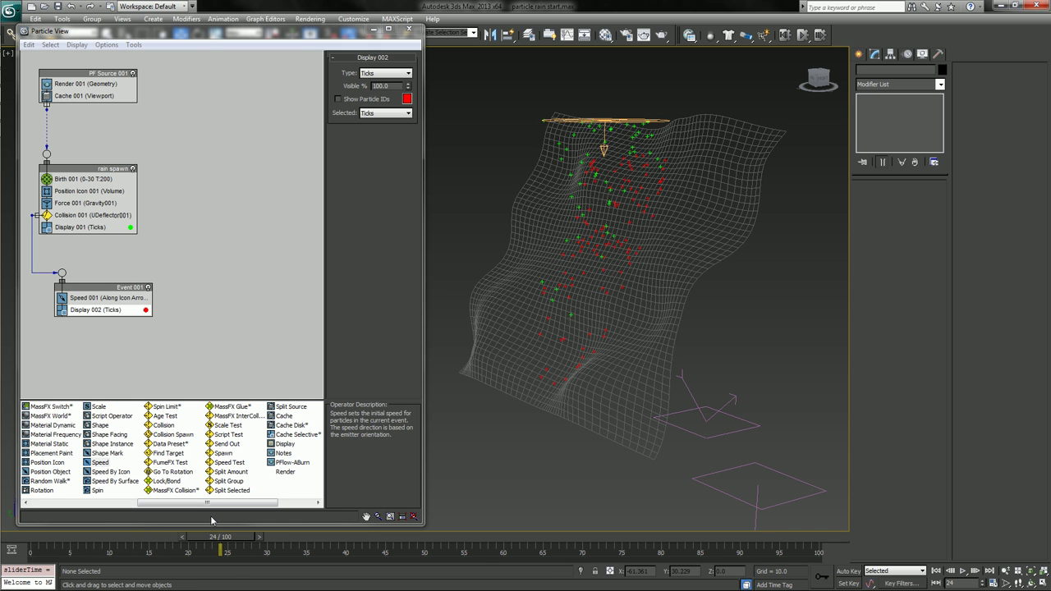
{"action": "left_click_drag", "start_coordinate": [228, 537], "coordinate": [117, 537]}
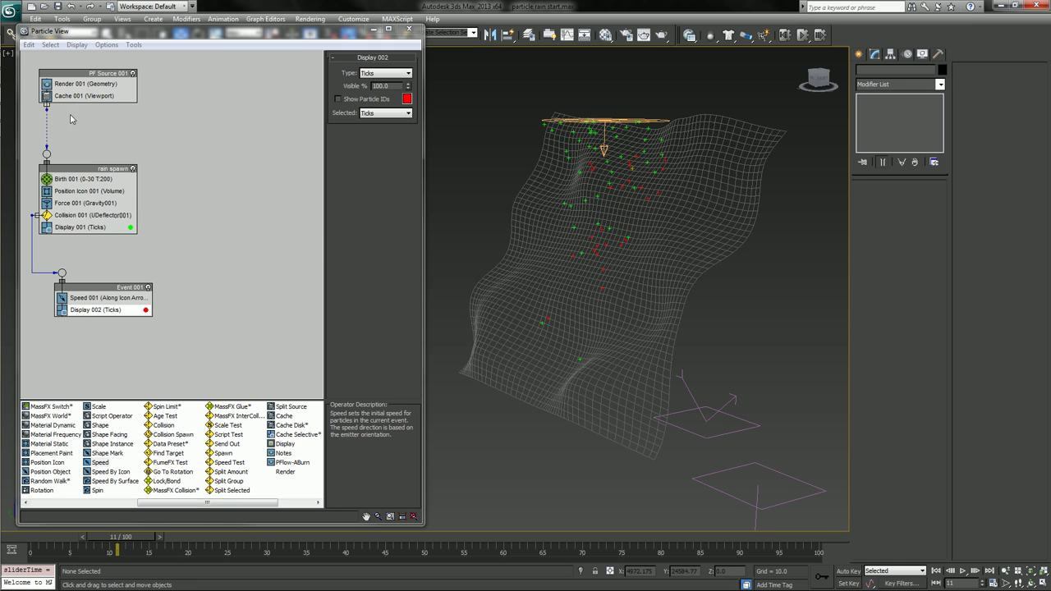
{"action": "left_click", "coordinate": [90, 179]}
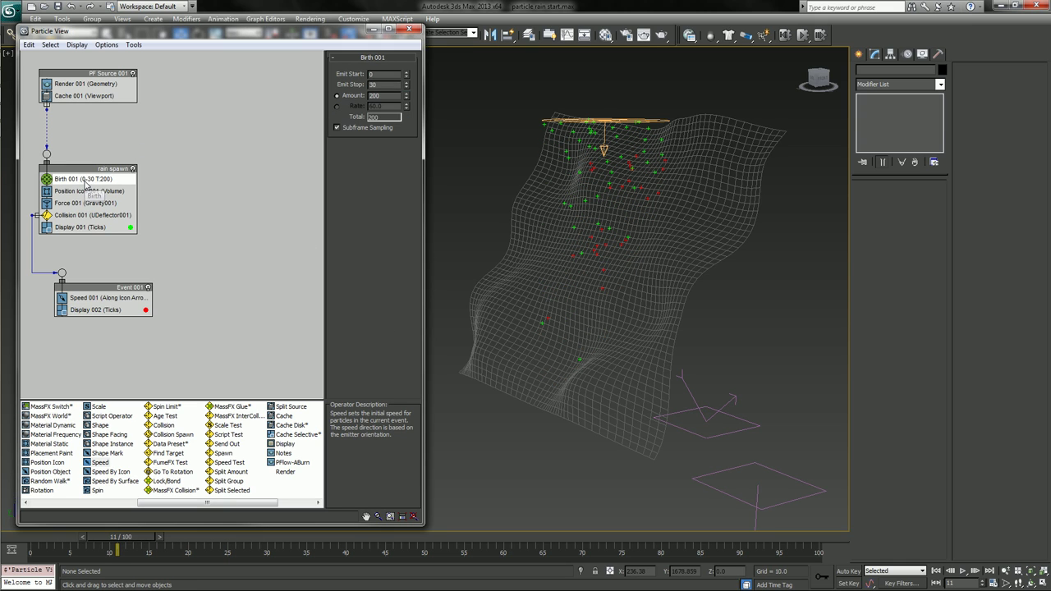
{"action": "double_click", "coordinate": [376, 95]}
{"action": "type", "text": "5"}
{"action": "key", "text": "Return"}
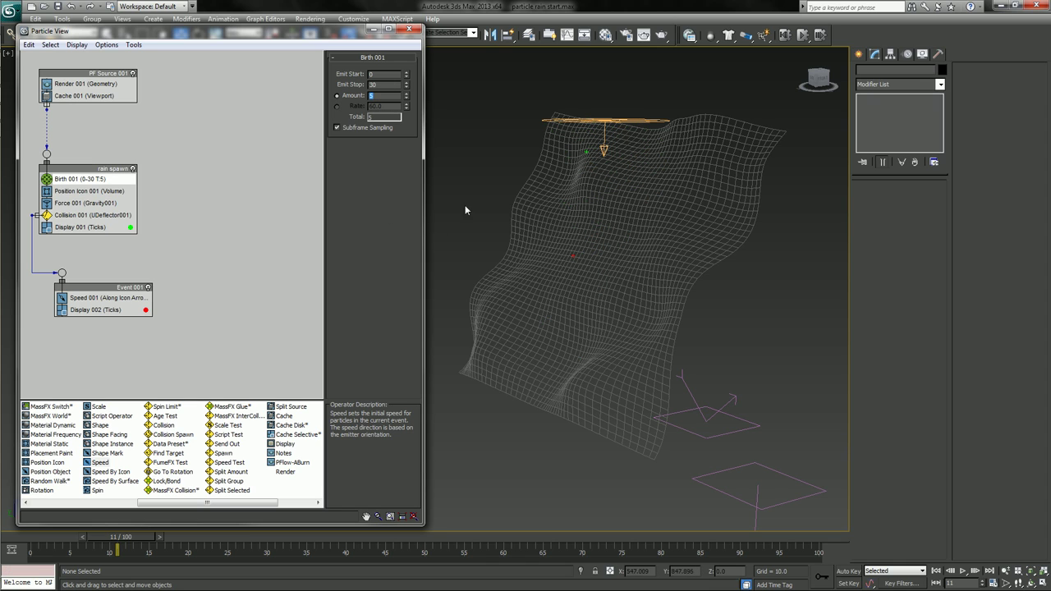
Set the PF Source 001 emitter diameter to 17.135 and logo size to 24.255, and hide its logo.
{"action": "left_click", "coordinate": [611, 119]}
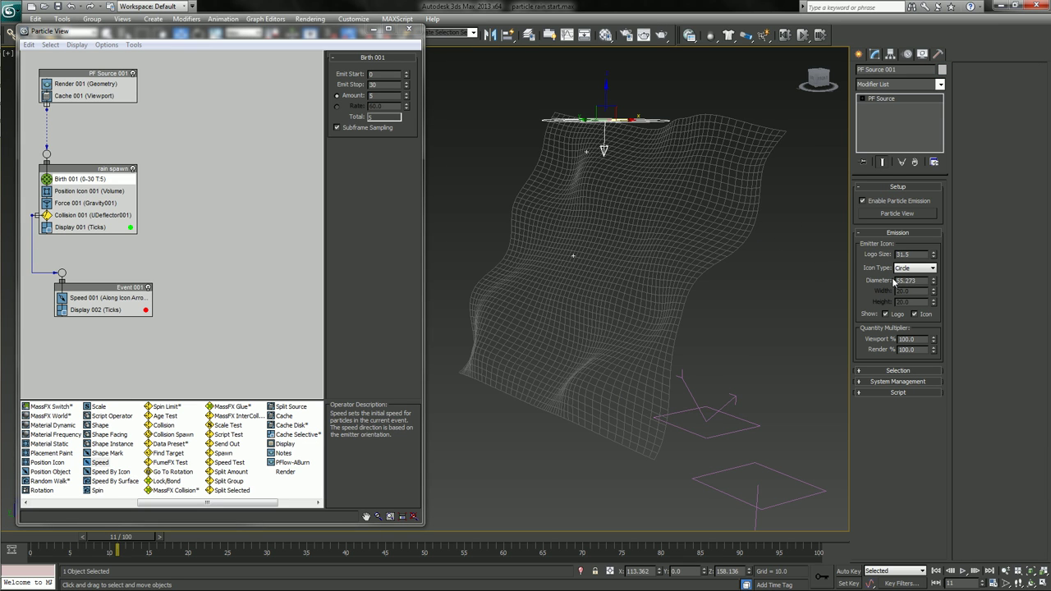
{"action": "left_click_drag", "start_coordinate": [933, 282], "coordinate": [935, 265]}
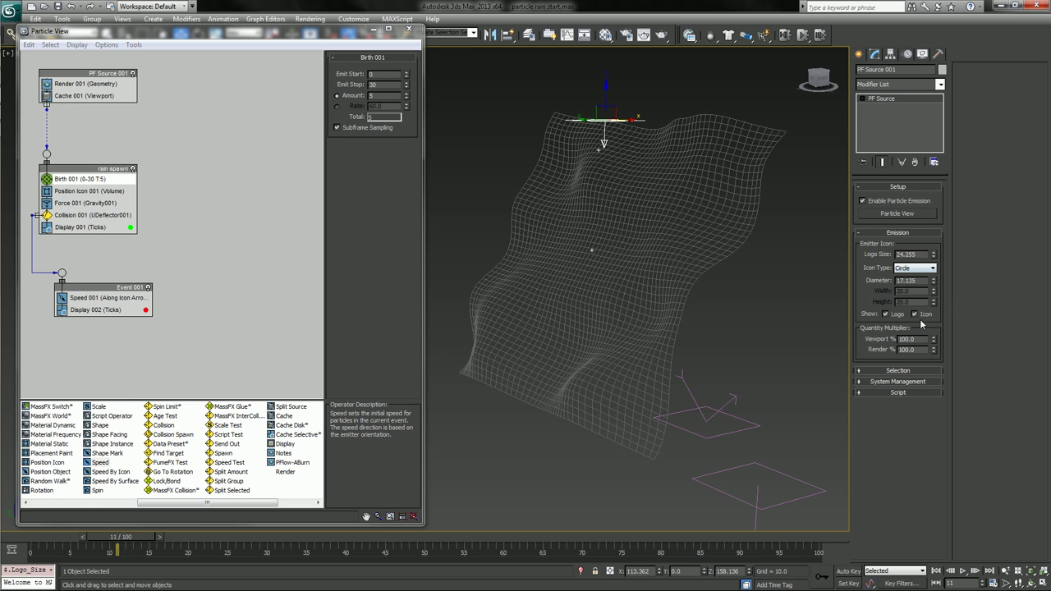
{"action": "left_click", "coordinate": [885, 314]}
{"action": "middle_click_drag", "start_coordinate": [520, 228], "coordinate": [517, 244], "text": "alt"}
{"action": "mouse_move", "coordinate": [127, 542]}
{"action": "left_mouse_down"}
{"action": "mouse_move", "coordinate": [403, 532]}
{"action": "mouse_move", "coordinate": [125, 532]}
{"action": "left_mouse_up"}
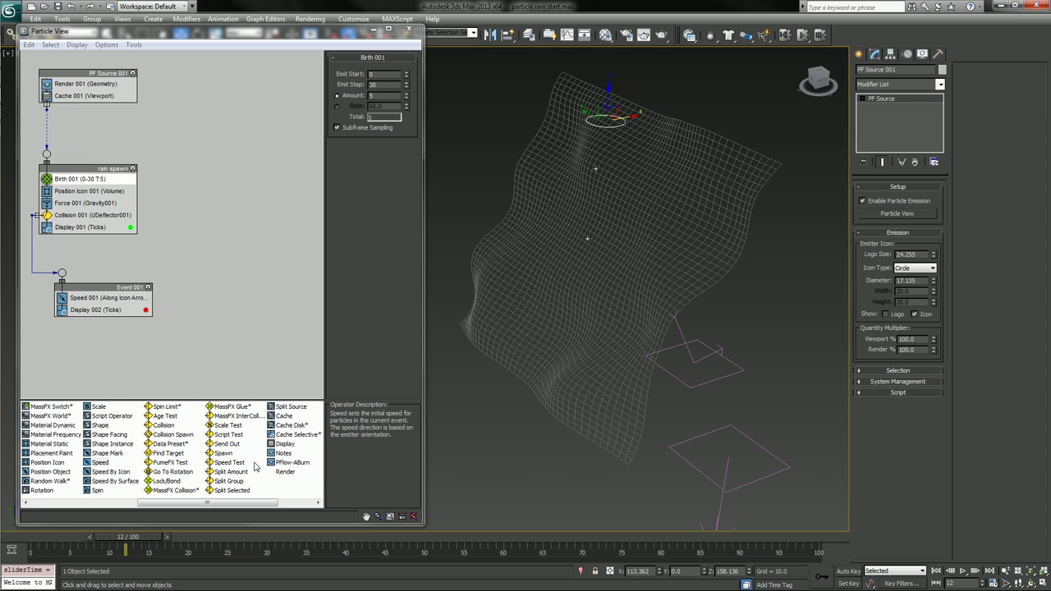
Replace the Speed operator in Event 001 with a Lock/Bond test and add the drip plane as its lock object.
{"action": "left_click_drag", "start_coordinate": [170, 484], "coordinate": [85, 302]}
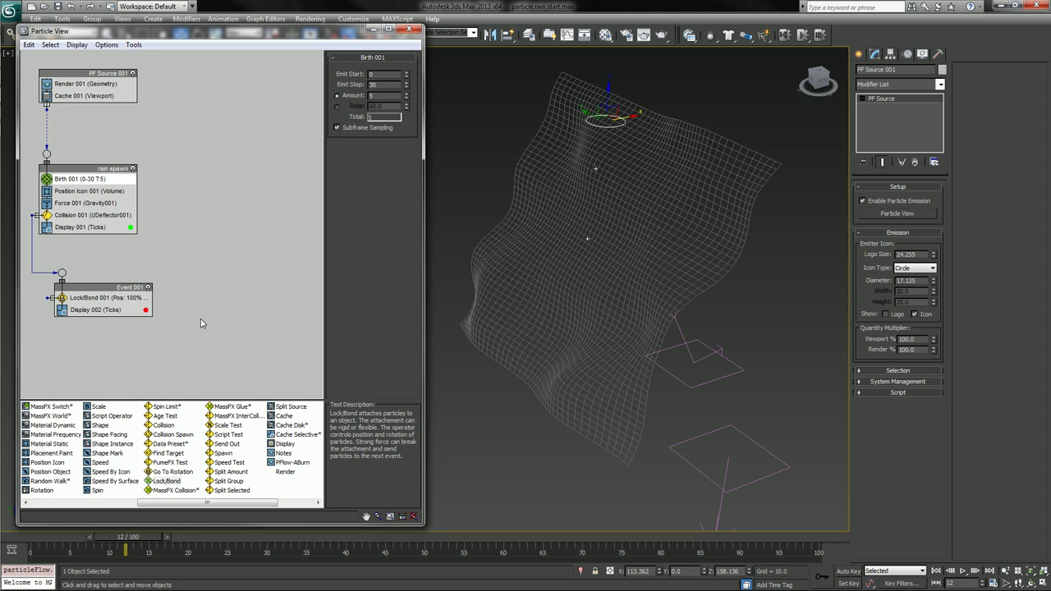
{"action": "left_click", "coordinate": [243, 347]}
{"action": "left_click", "coordinate": [115, 302]}
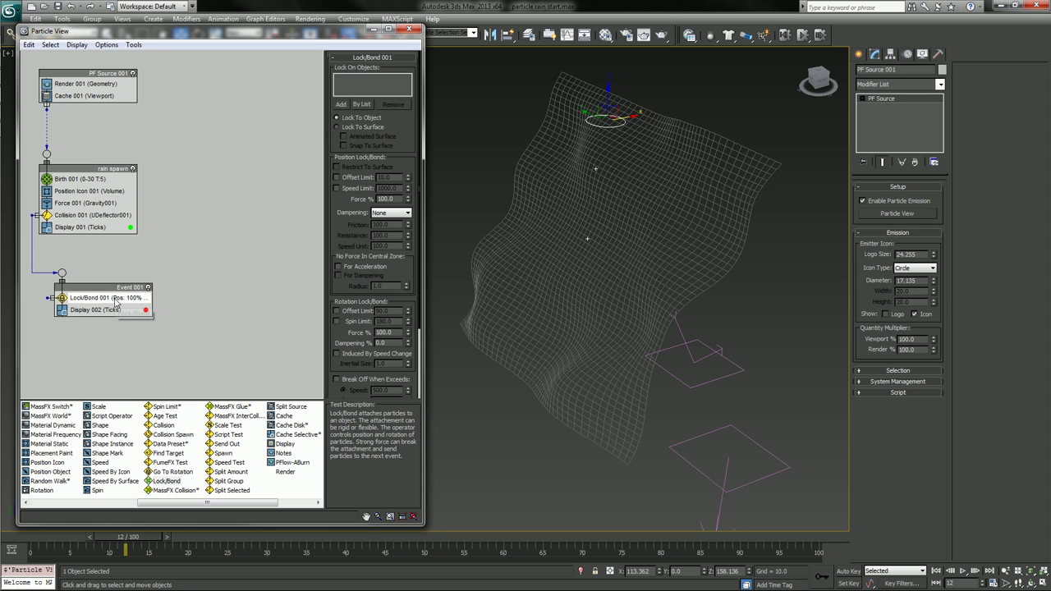
{"action": "left_click", "coordinate": [342, 104]}
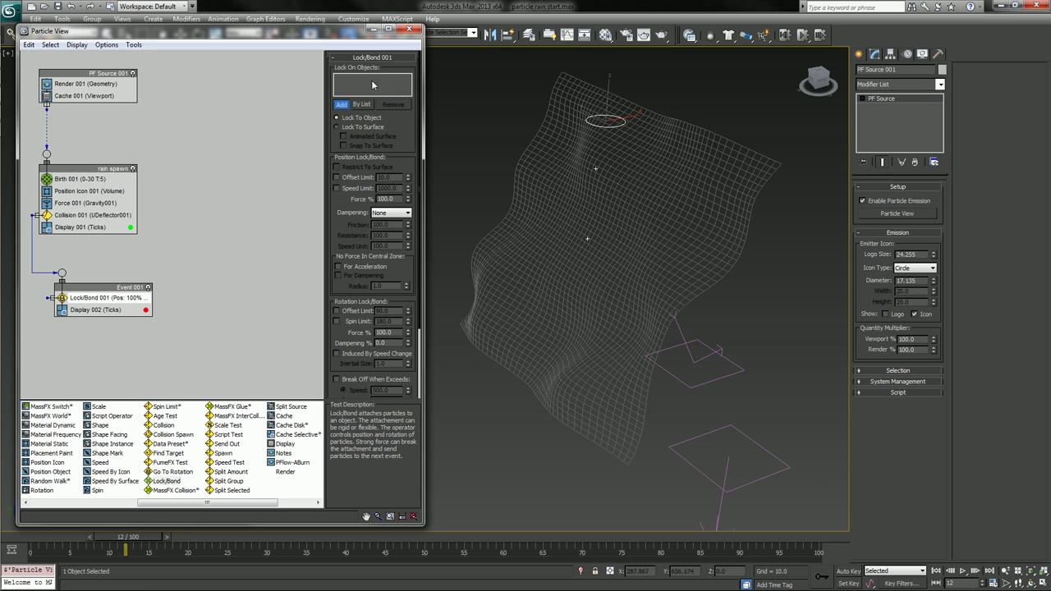
{"action": "left_click", "coordinate": [545, 198]}
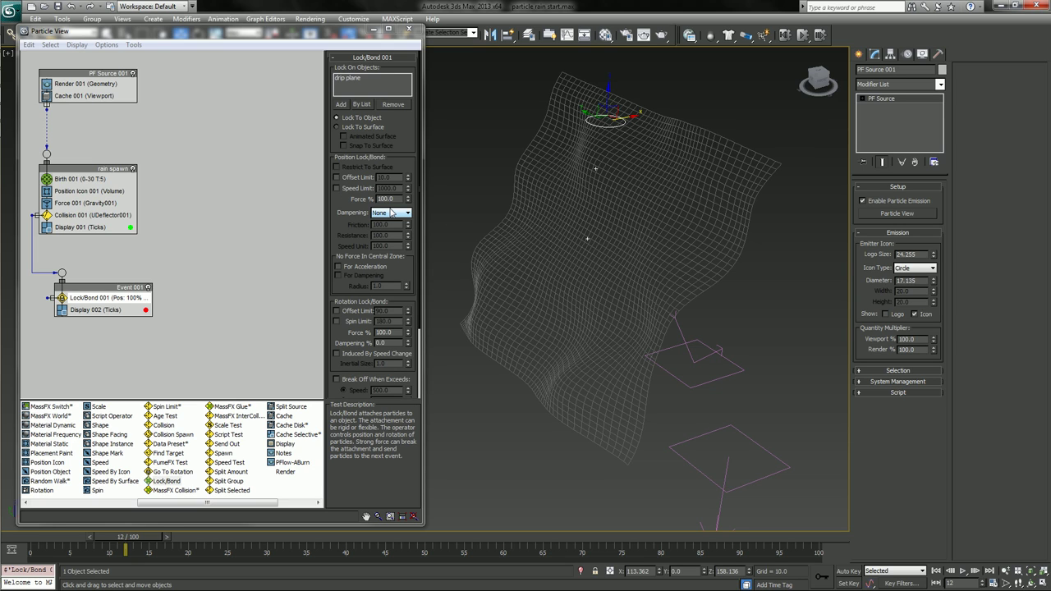
{"action": "left_click", "coordinate": [349, 210]}
Deselect the emitter and change the Display 002 particle colour in Event 001 to a pale yellow-orange.
{"action": "left_click", "coordinate": [455, 329]}
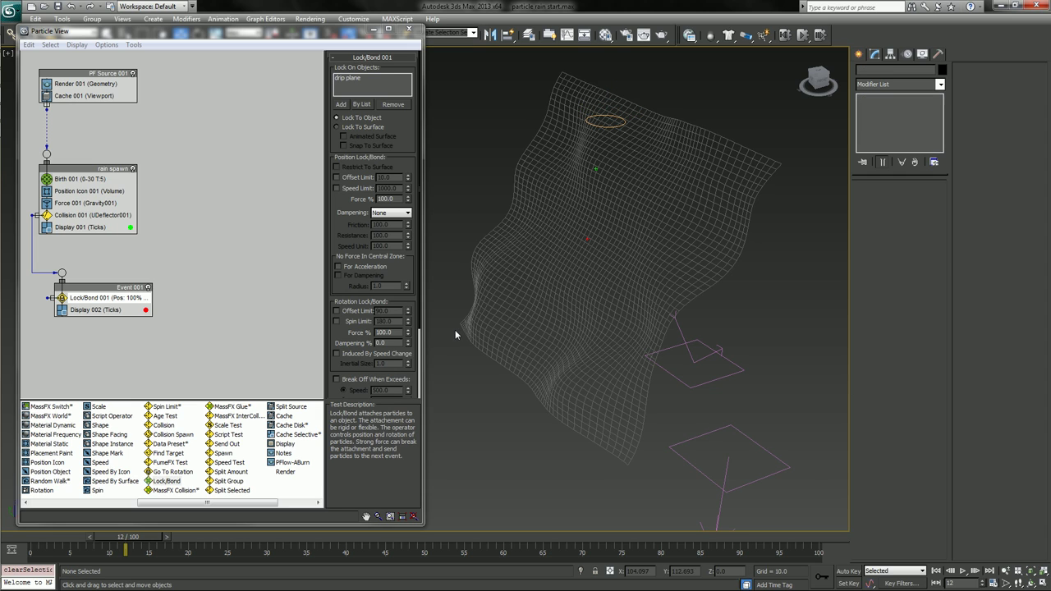
{"action": "left_click", "coordinate": [119, 309]}
{"action": "left_click", "coordinate": [407, 99]}
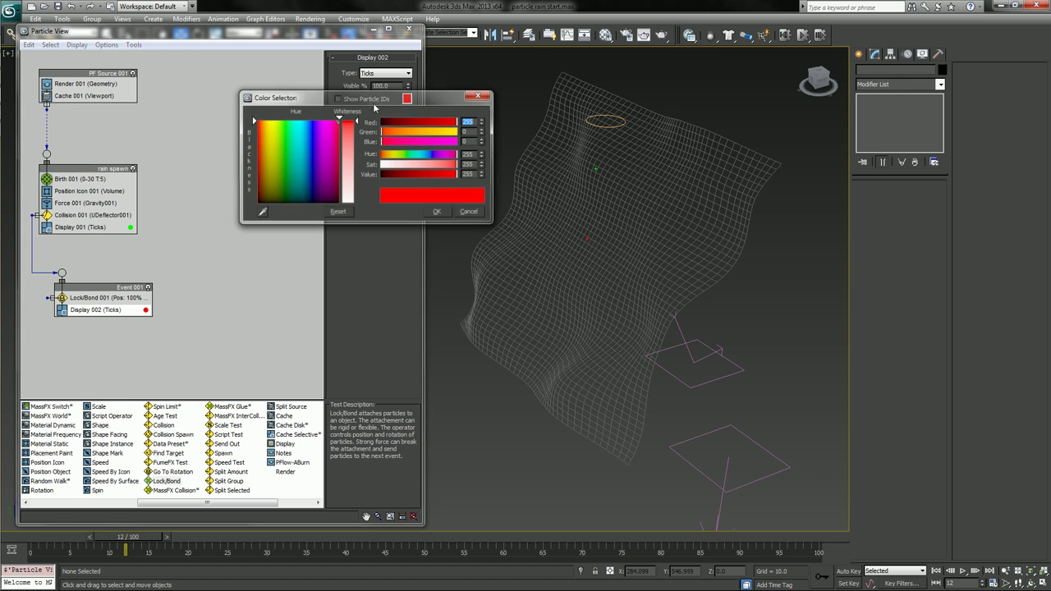
{"action": "left_click_drag", "start_coordinate": [430, 134], "coordinate": [425, 133]}
{"action": "left_click", "coordinate": [438, 211]}
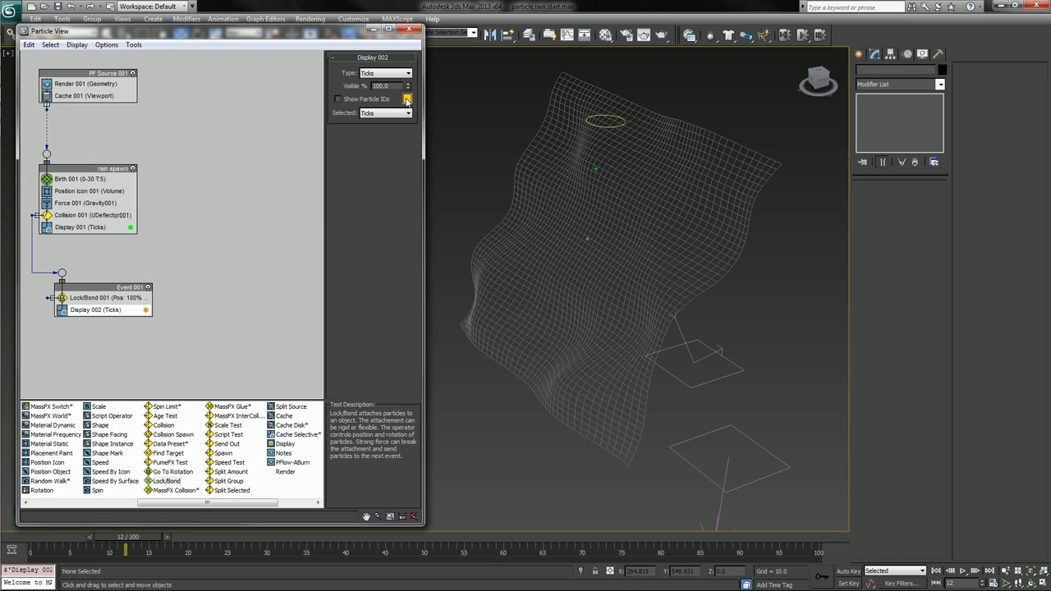
{"action": "left_click", "coordinate": [407, 99]}
{"action": "left_click_drag", "start_coordinate": [456, 167], "coordinate": [435, 165]}
{"action": "left_click", "coordinate": [437, 212]}
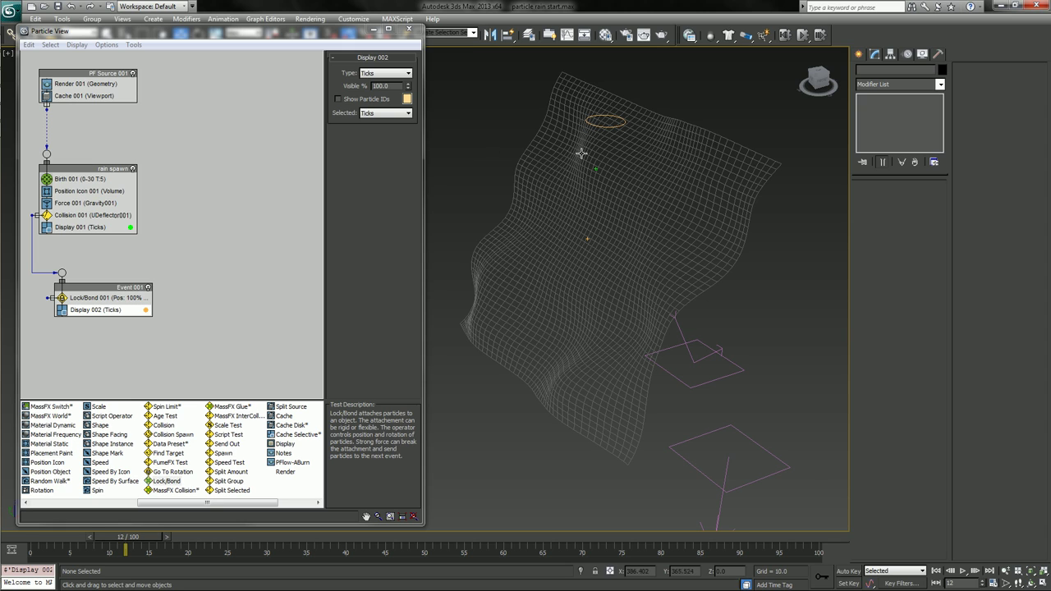
Select the Gravity001 space warp and rename it g_initial_fall.
{"action": "left_click", "coordinate": [671, 451]}
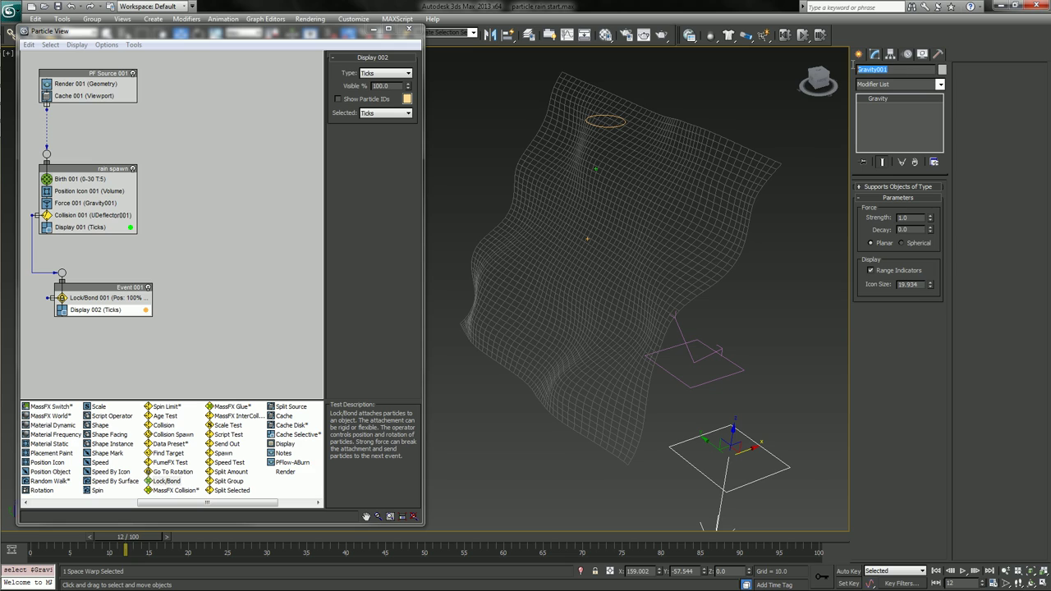
{"action": "left_click_drag", "start_coordinate": [903, 69], "coordinate": [848, 69]}
{"action": "type", "text": "g_initial_fal"}
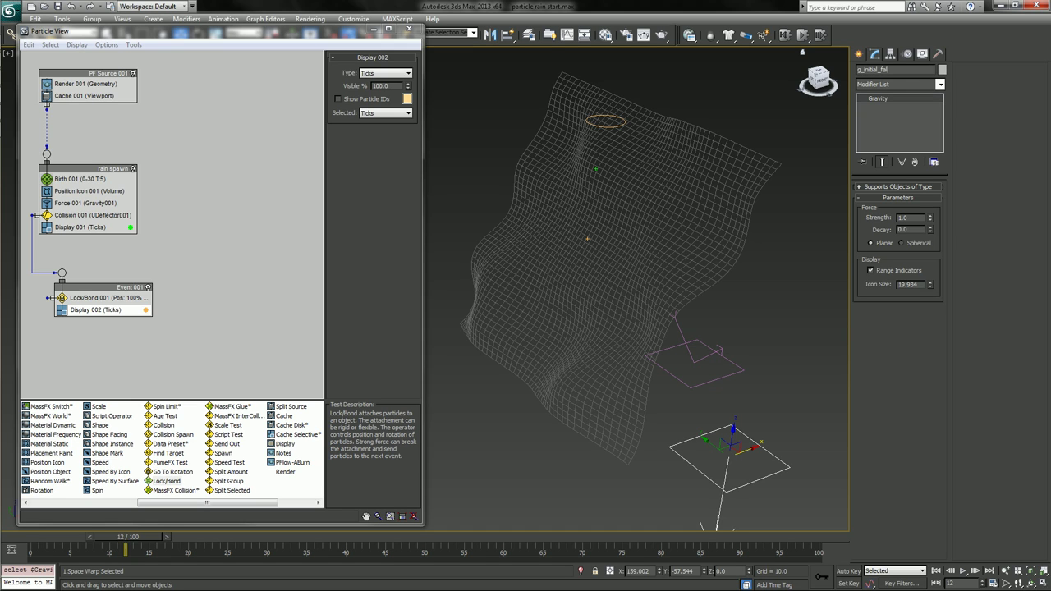
{"action": "key", "text": "Return"}
Clone the g_initial_fall gravity beside the original as a copy named g_drip pull.
{"action": "mouse_move", "coordinate": [749, 450]}
{"action": "left_mouse_down", "text": "shift"}
{"action": "mouse_move", "coordinate": [670, 476]}
{"action": "mouse_move", "coordinate": [678, 486]}
{"action": "left_mouse_up", "text": "shift"}
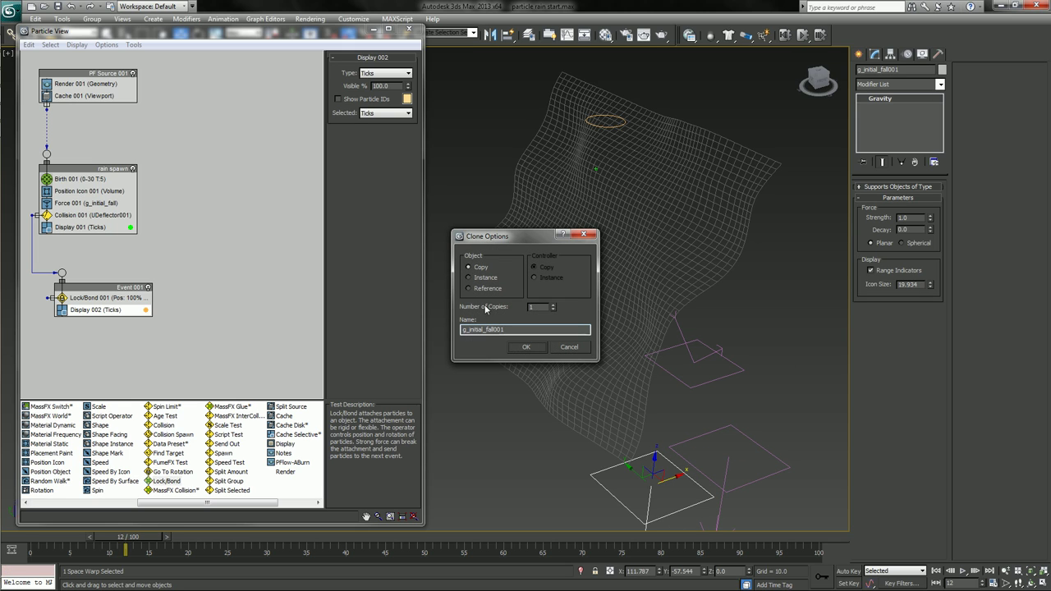
{"action": "left_click_drag", "start_coordinate": [504, 330], "coordinate": [496, 331]}
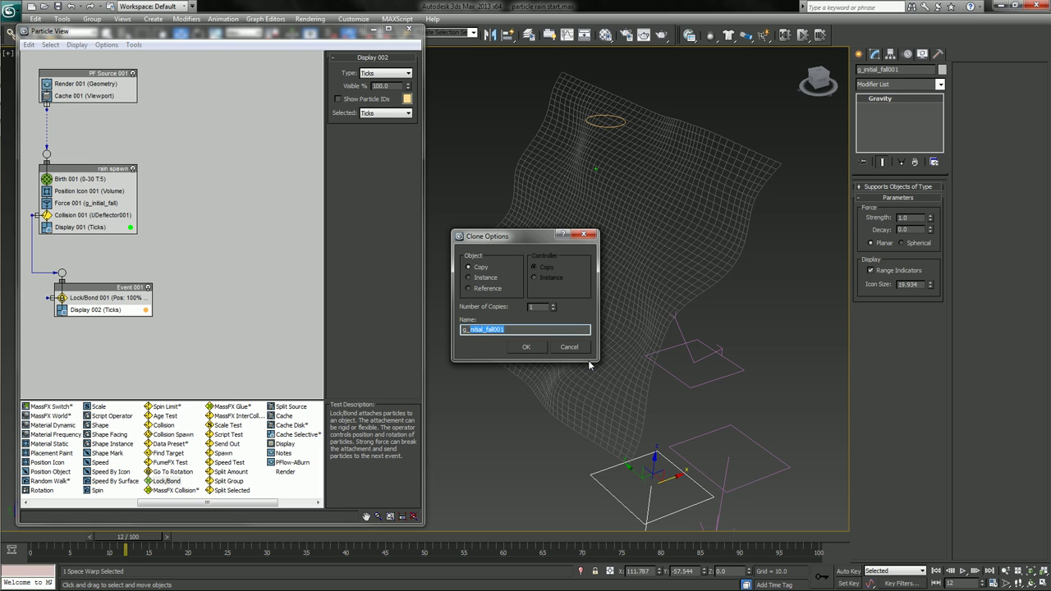
{"action": "type", "text": "drip pull"}
{"action": "key", "text": "Return"}
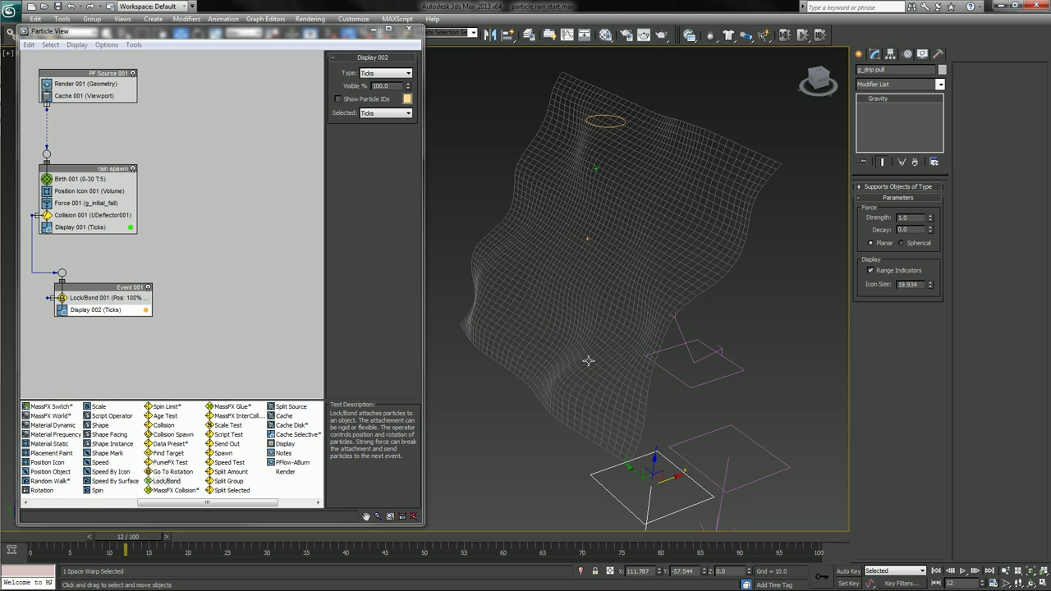
Rename the Event 001 particle event to drip guide.
{"action": "left_click", "coordinate": [52, 473]}
{"action": "scroll", "coordinate": [53, 480], "scroll_direction": "up", "scroll_amount": 3}
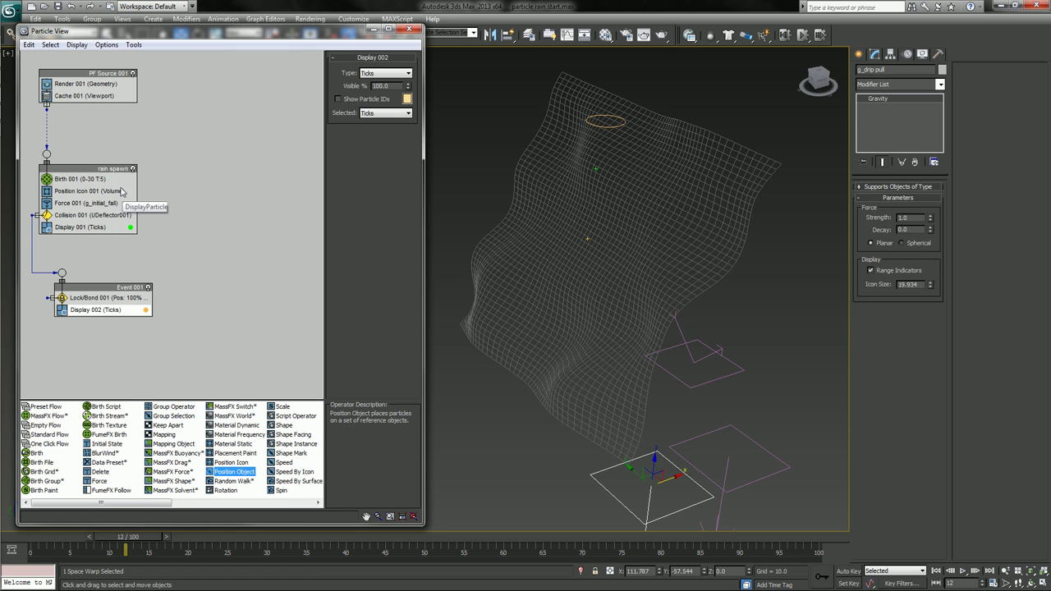
{"action": "left_click", "coordinate": [129, 289]}
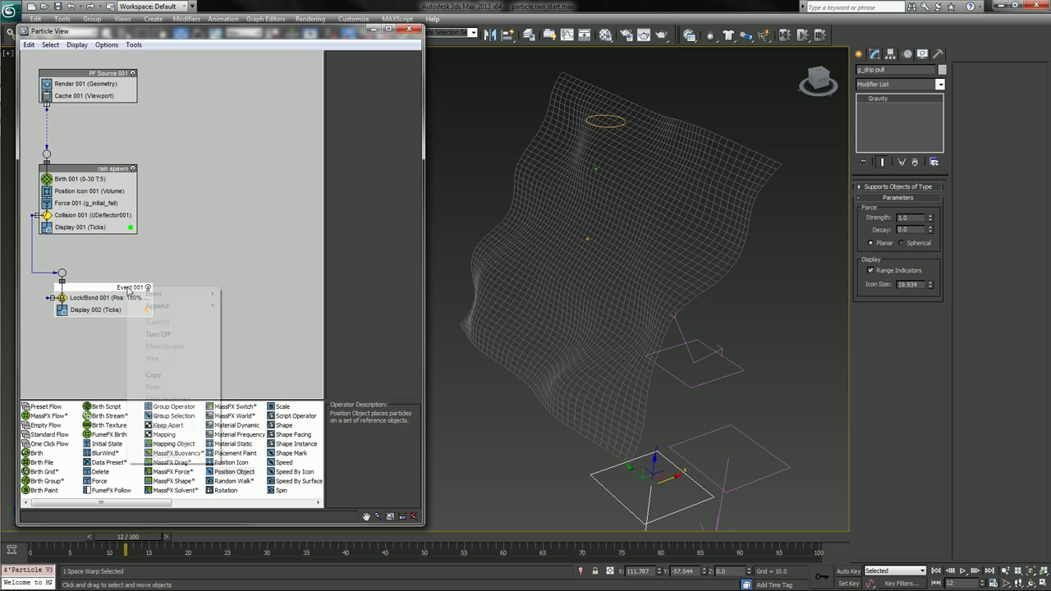
{"action": "right_click", "coordinate": [129, 288]}
{"action": "left_click", "coordinate": [156, 428]}
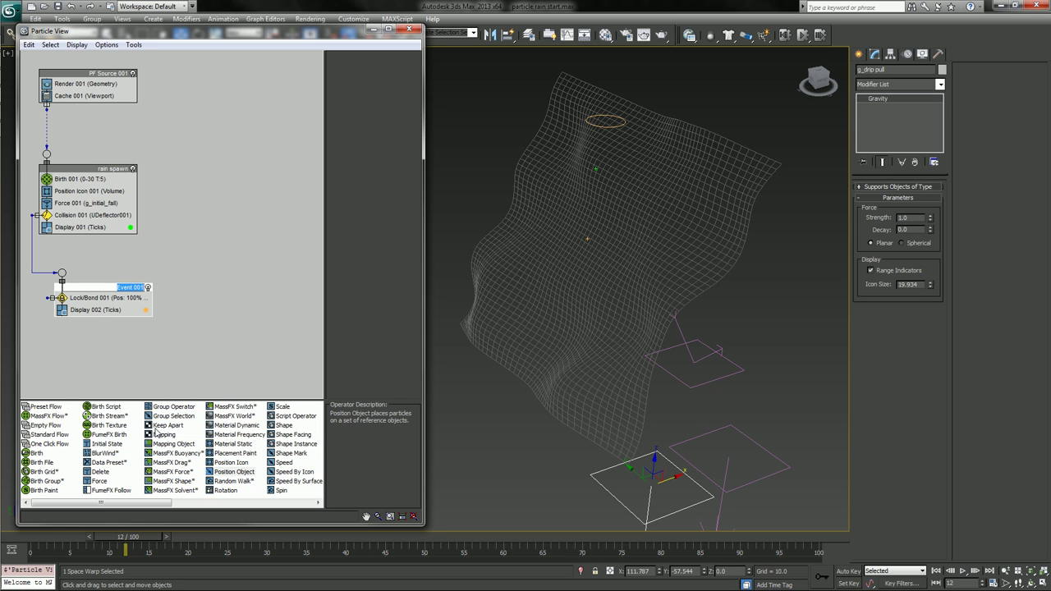
{"action": "key", "text": "BackSpace"}
{"action": "type", "text": "drip"}
{"action": "key", "text": "Return"}
{"action": "type", "text": "guide"}
{"action": "key", "text": "Return"}
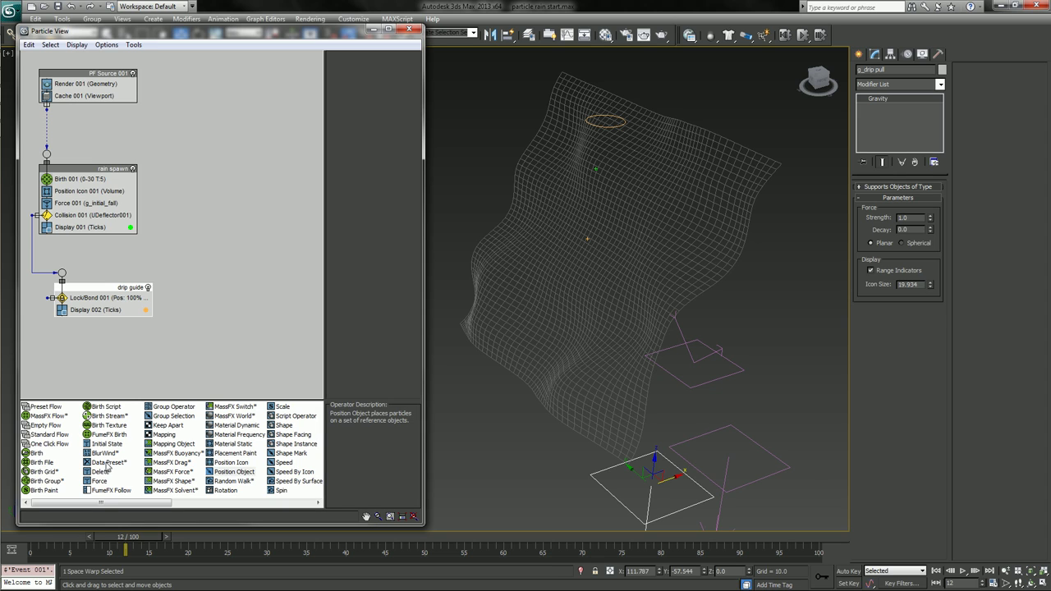
Add a Force operator using g_drip pull to the drip guide event, place it above Lock/Bond 001, and scrub to frame 34.
{"action": "left_click_drag", "start_coordinate": [102, 484], "coordinate": [91, 311]}
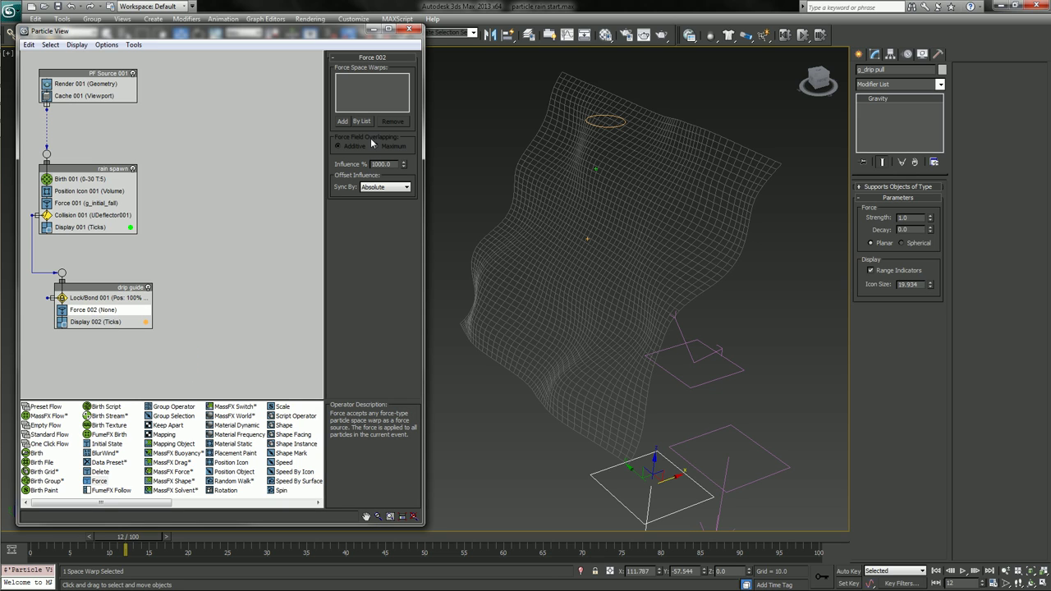
{"action": "left_click", "coordinate": [343, 122]}
{"action": "left_click", "coordinate": [601, 491]}
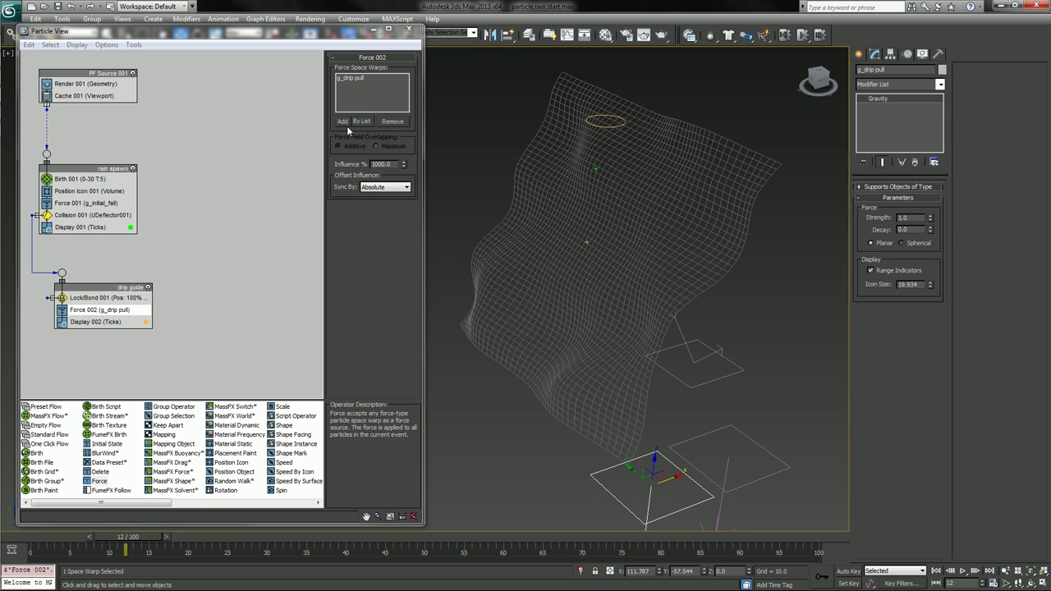
{"action": "left_click_drag", "start_coordinate": [122, 538], "coordinate": [243, 537]}
{"action": "key", "text": "w"}
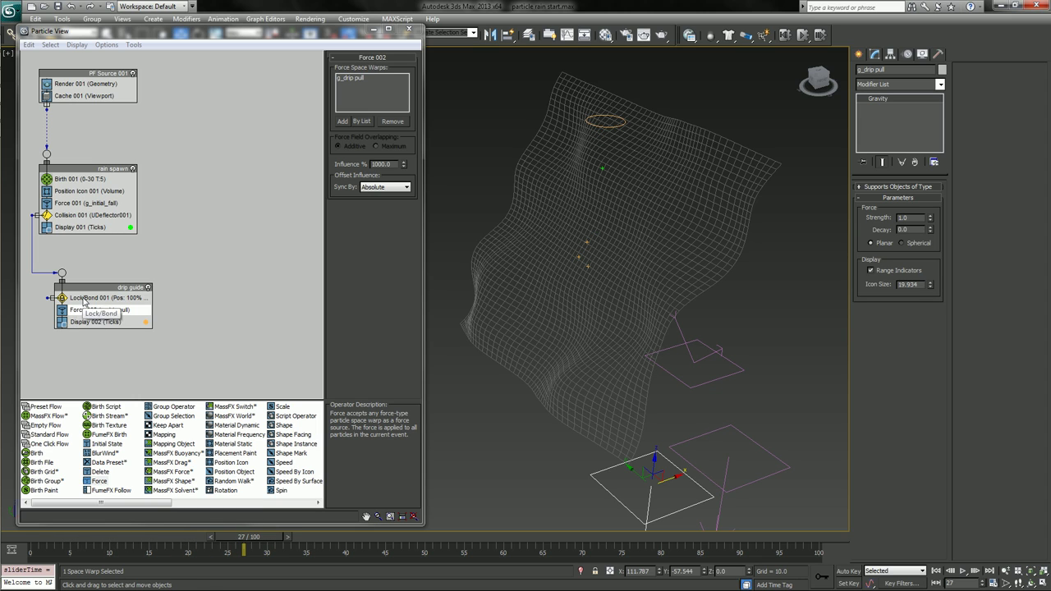
{"action": "left_click_drag", "start_coordinate": [91, 310], "coordinate": [88, 300]}
{"action": "left_click_drag", "start_coordinate": [172, 543], "coordinate": [306, 542]}
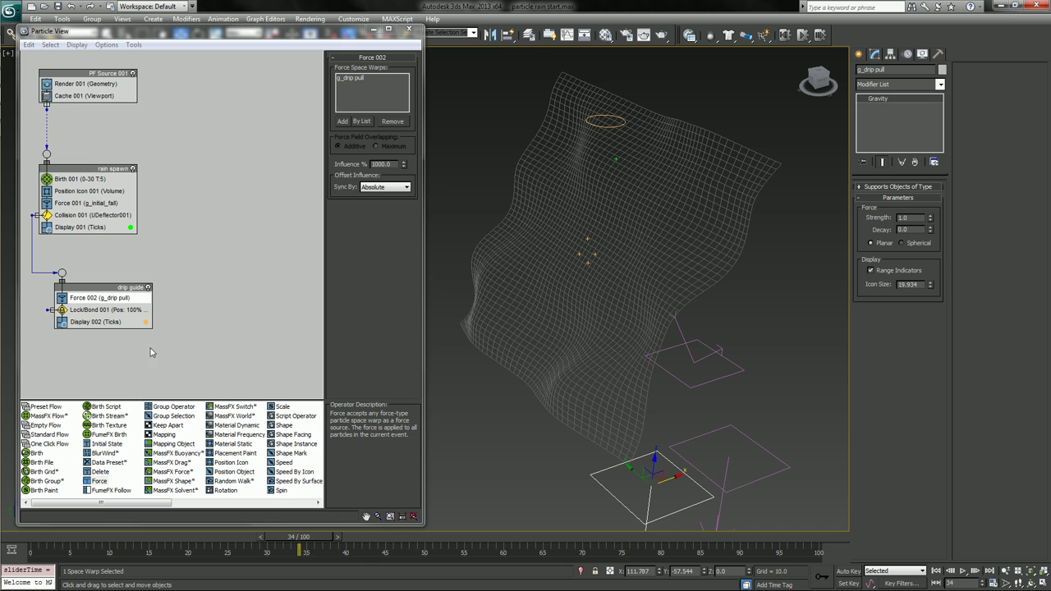
Set Lock/Bond 001 to 99.5% position force, Lock To Surface and Restrict To Surface, then scrub to frame 15.
{"action": "left_click", "coordinate": [115, 309]}
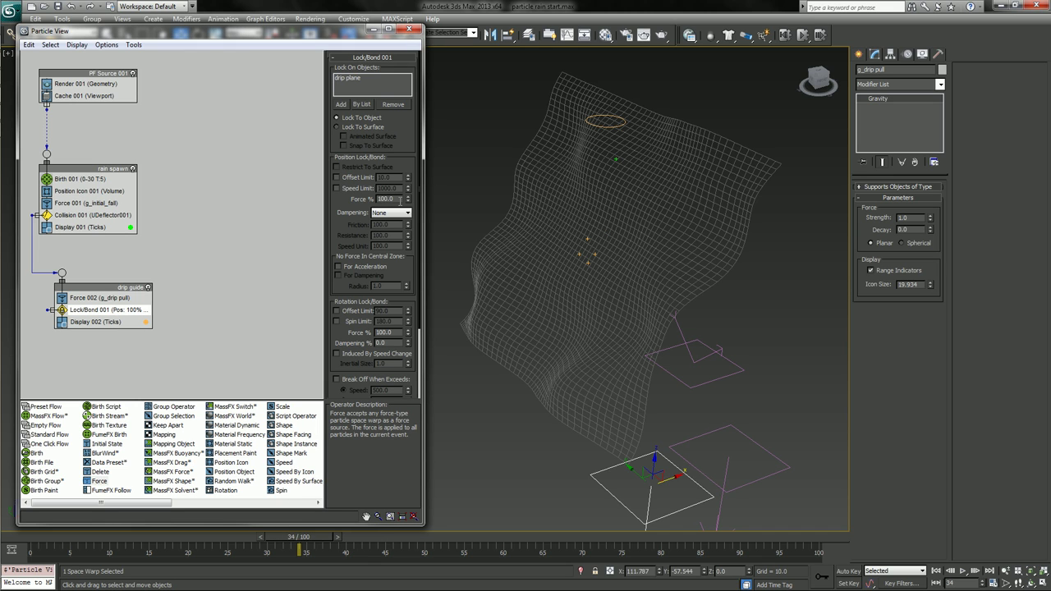
{"action": "left_click", "coordinate": [407, 202]}
{"action": "left_click_drag", "start_coordinate": [296, 542], "coordinate": [377, 552]}
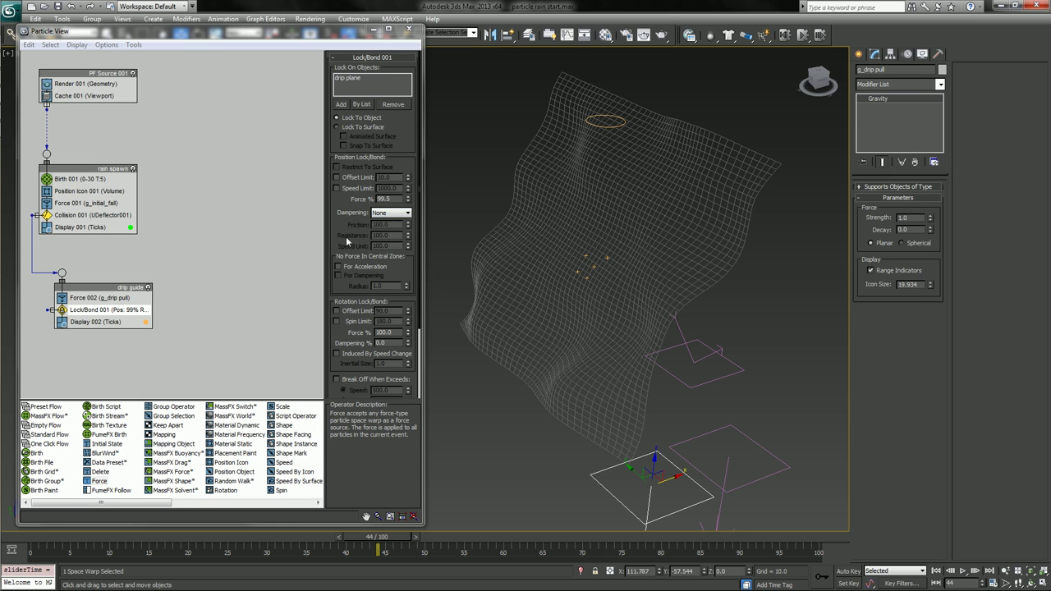
{"action": "left_click", "coordinate": [337, 127]}
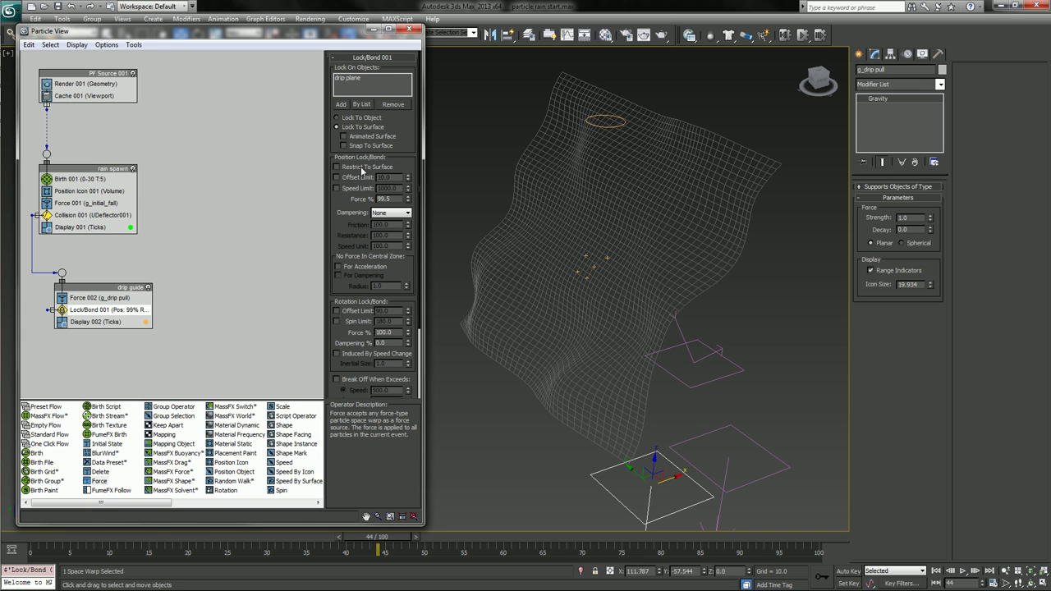
{"action": "left_click_drag", "start_coordinate": [375, 538], "coordinate": [149, 544]}
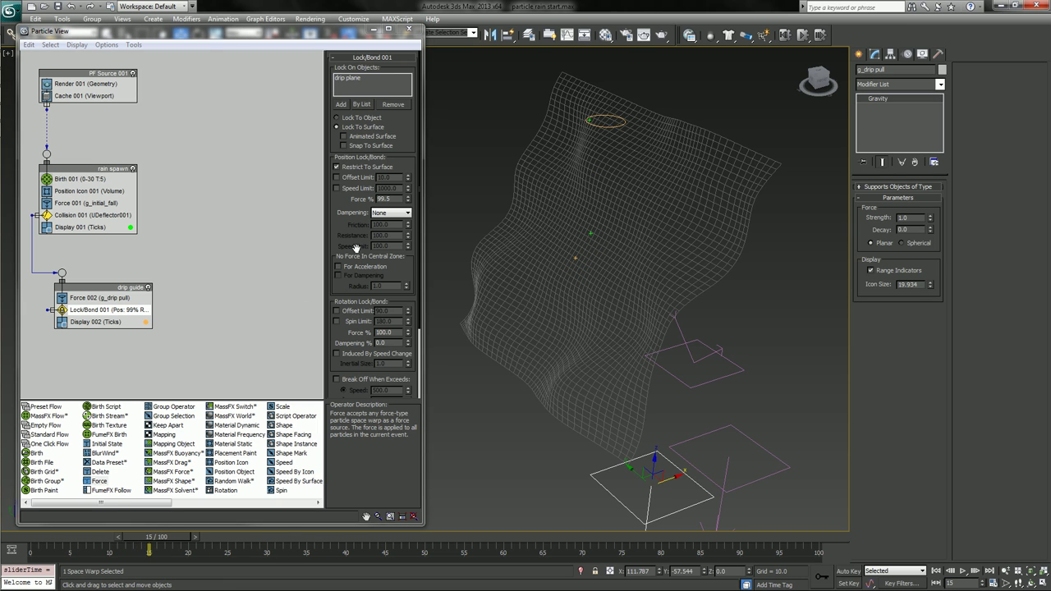
Lower the Lock/Bond 001 position force to 89% and scrub to frame 61 to check the drops.
{"action": "left_click", "coordinate": [408, 198]}
{"action": "left_click", "coordinate": [409, 201]}
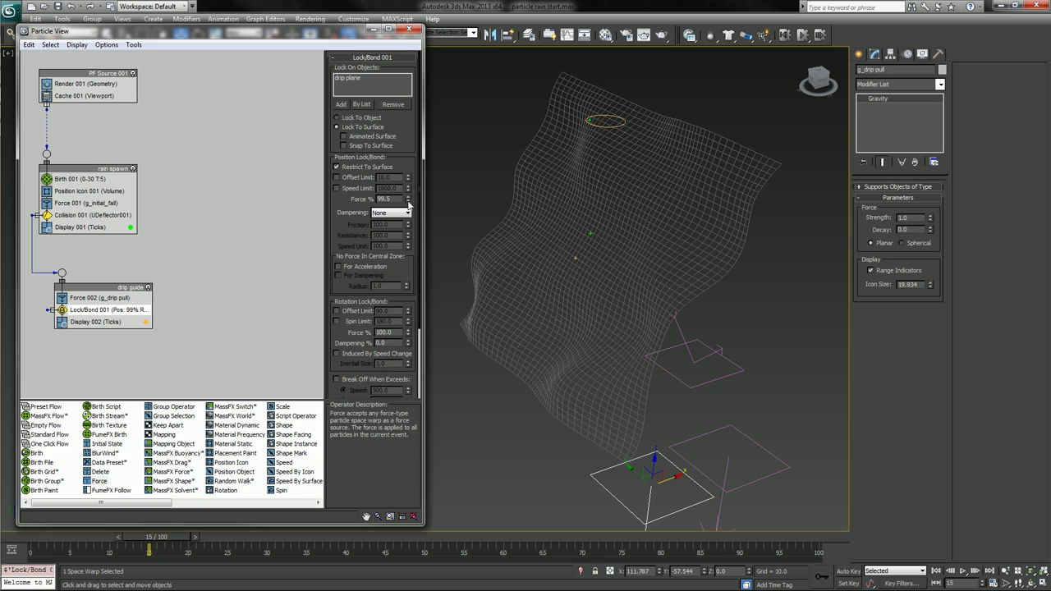
{"action": "left_click", "coordinate": [408, 202]}
{"action": "left_click_drag", "start_coordinate": [164, 541], "coordinate": [523, 536]}
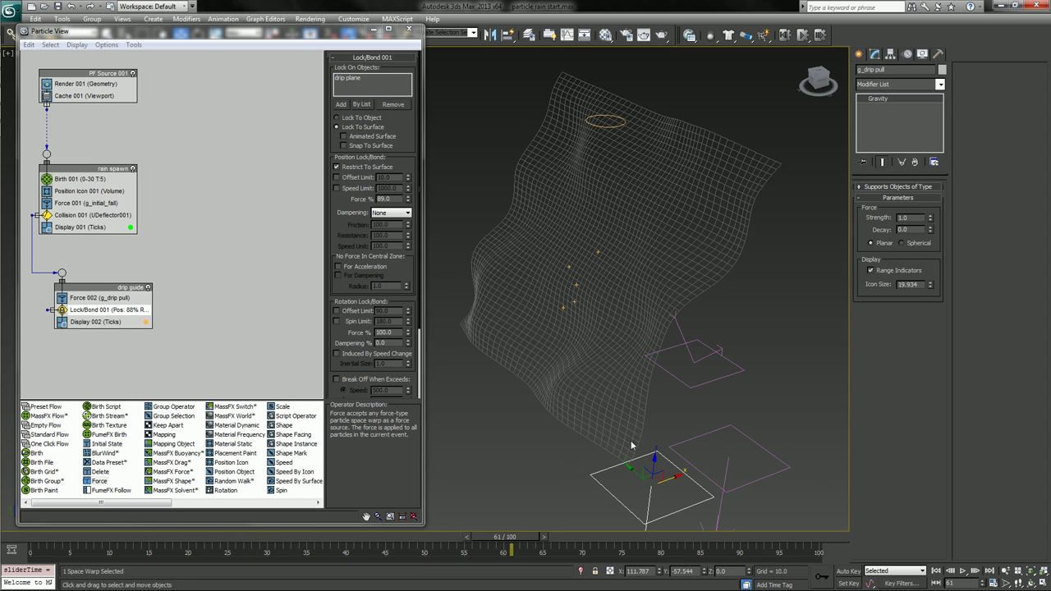
Raise the g_drip pull gravity strength to 3.94 and scrub back to frame 39.
{"action": "left_click", "coordinate": [930, 216]}
{"action": "left_click_drag", "start_coordinate": [514, 539], "coordinate": [351, 589]}
{"action": "key", "text": "w"}
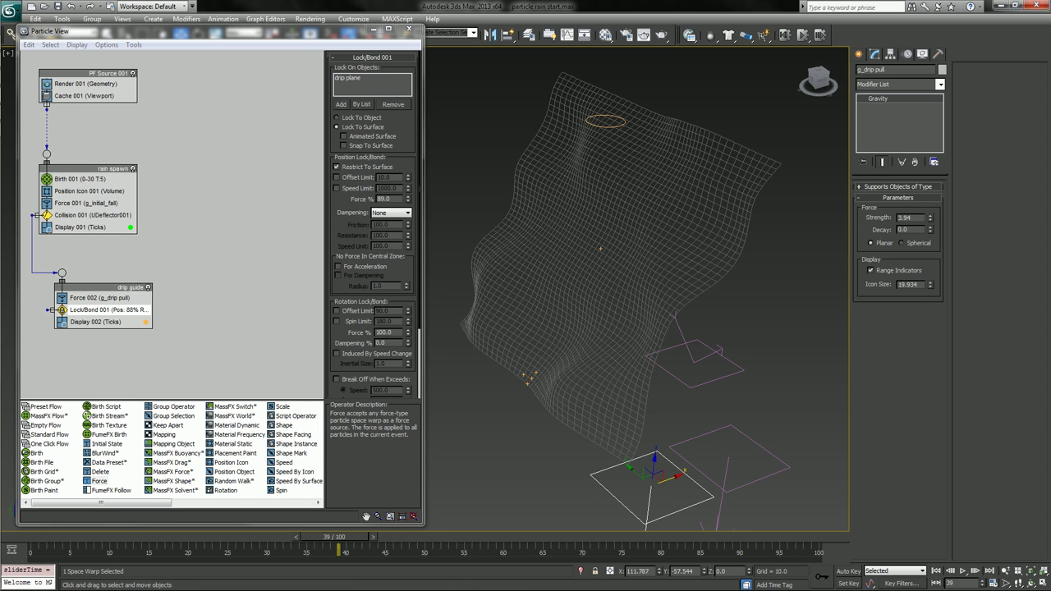
Raise the Lock/Bond 001 position force to 99.5% and scrub to frame 25.
{"action": "left_click", "coordinate": [408, 199]}
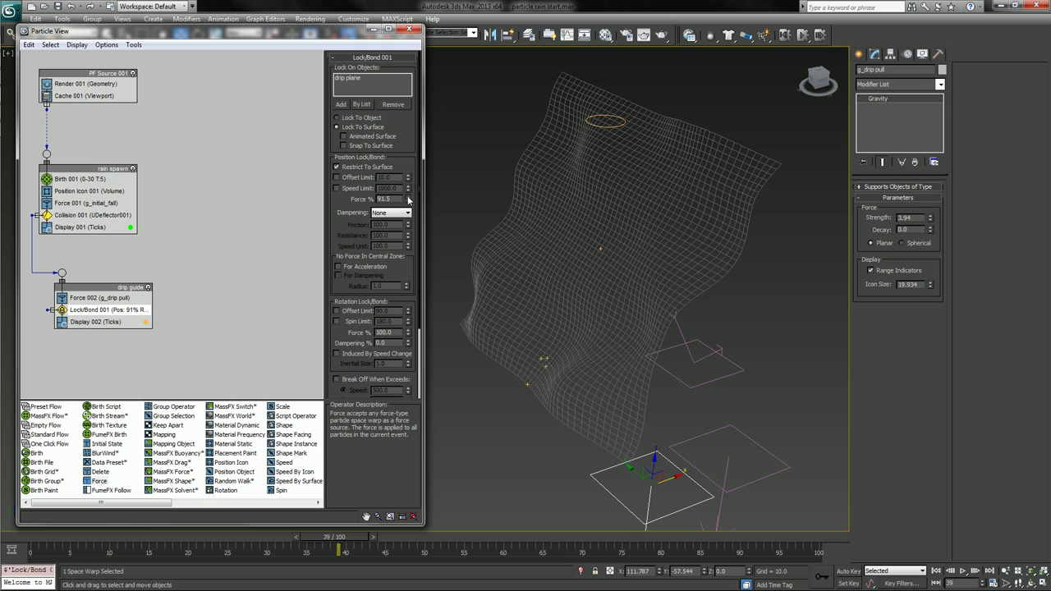
{"action": "left_click", "coordinate": [408, 199]}
{"action": "left_click", "coordinate": [408, 198]}
{"action": "left_click_drag", "start_coordinate": [345, 537], "coordinate": [228, 536]}
Set the Lock/Bond 001 dampening to Both with a speed unit of 15, and scrub to frame 76 to check the motion.
{"action": "left_click", "coordinate": [381, 215]}
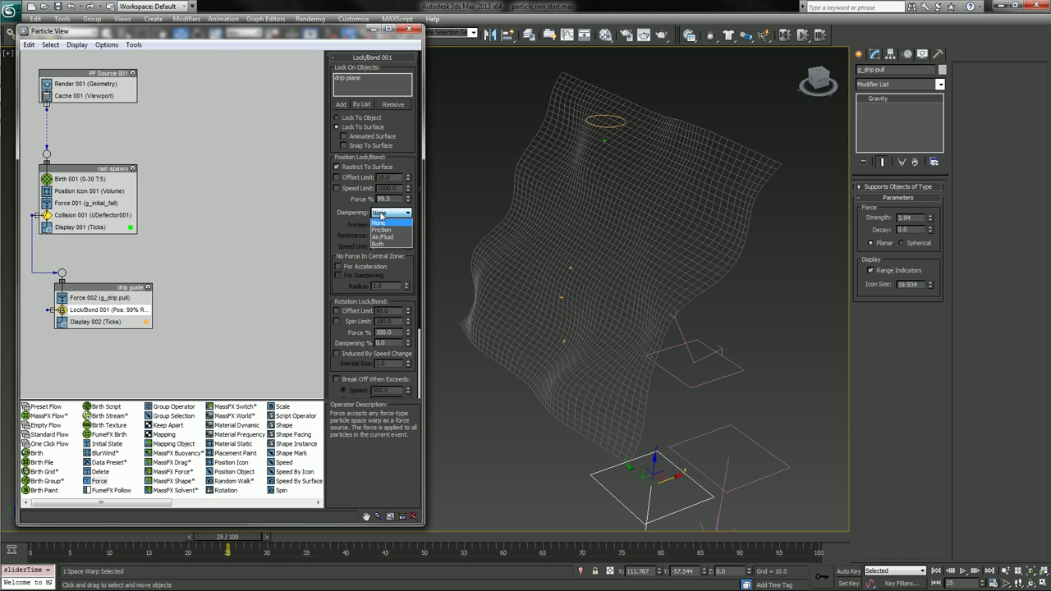
{"action": "left_click", "coordinate": [383, 250]}
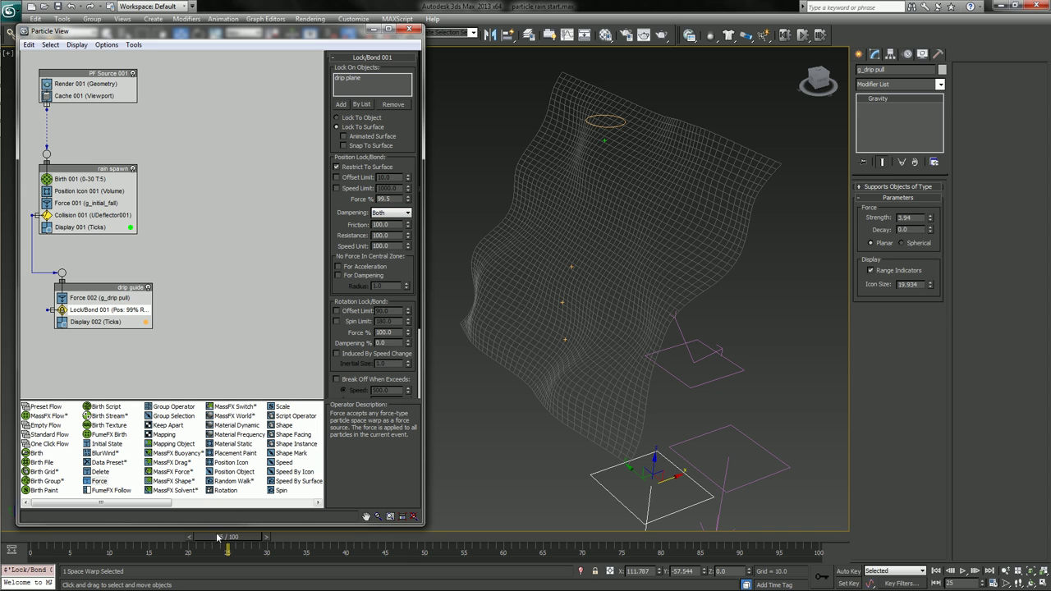
{"action": "left_click_drag", "start_coordinate": [228, 542], "coordinate": [283, 541]}
{"action": "mouse_move", "coordinate": [409, 248]}
{"action": "left_mouse_down"}
{"action": "mouse_move", "coordinate": [408, 234]}
{"action": "mouse_move", "coordinate": [414, 265]}
{"action": "left_mouse_up"}
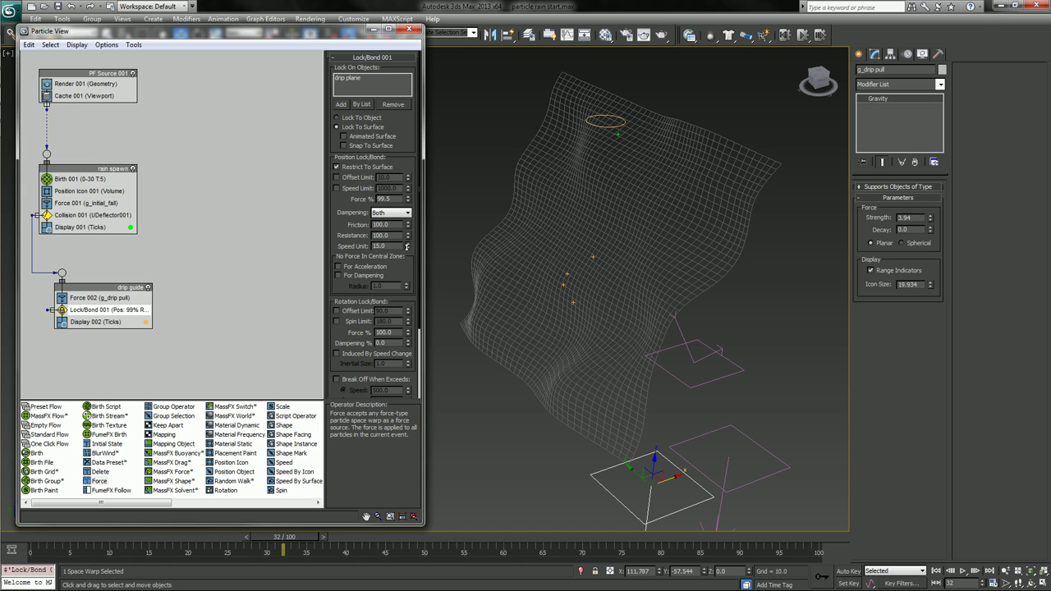
{"action": "left_click_drag", "start_coordinate": [284, 538], "coordinate": [620, 548]}
{"action": "key", "text": "w"}
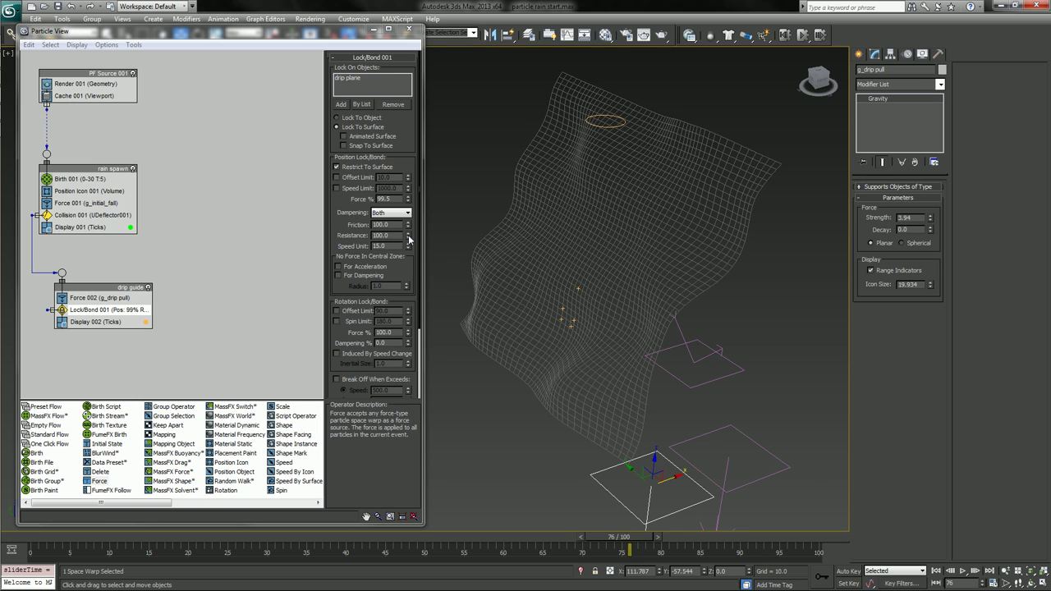
Try a Lock/Bond 001 resistance of 0, restore it to 100, and test a different friction value while scrubbing.
{"action": "left_click_drag", "start_coordinate": [408, 239], "coordinate": [409, 259]}
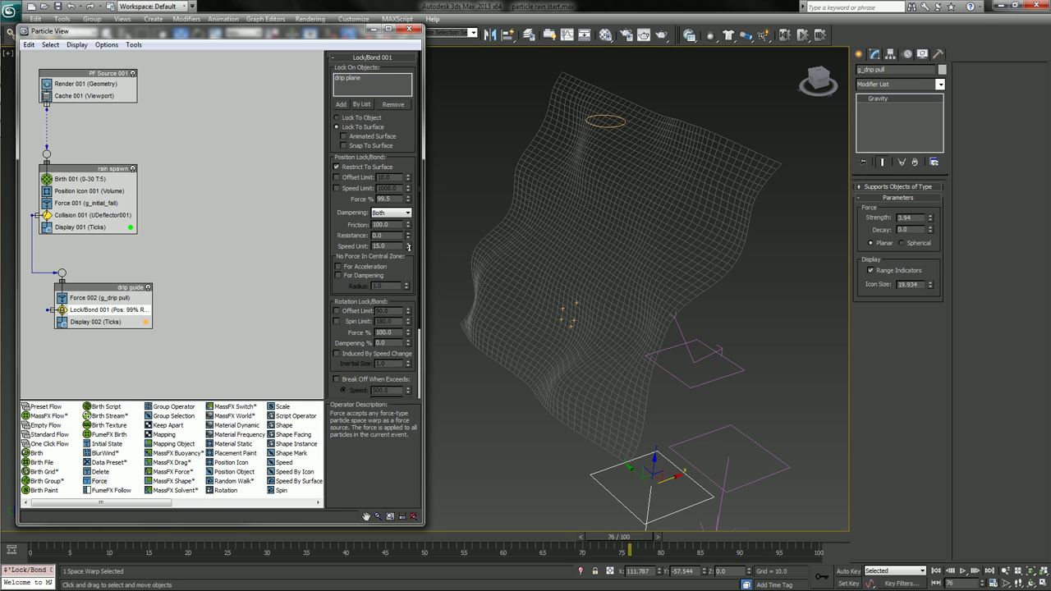
{"action": "left_click_drag", "start_coordinate": [215, 542], "coordinate": [453, 515]}
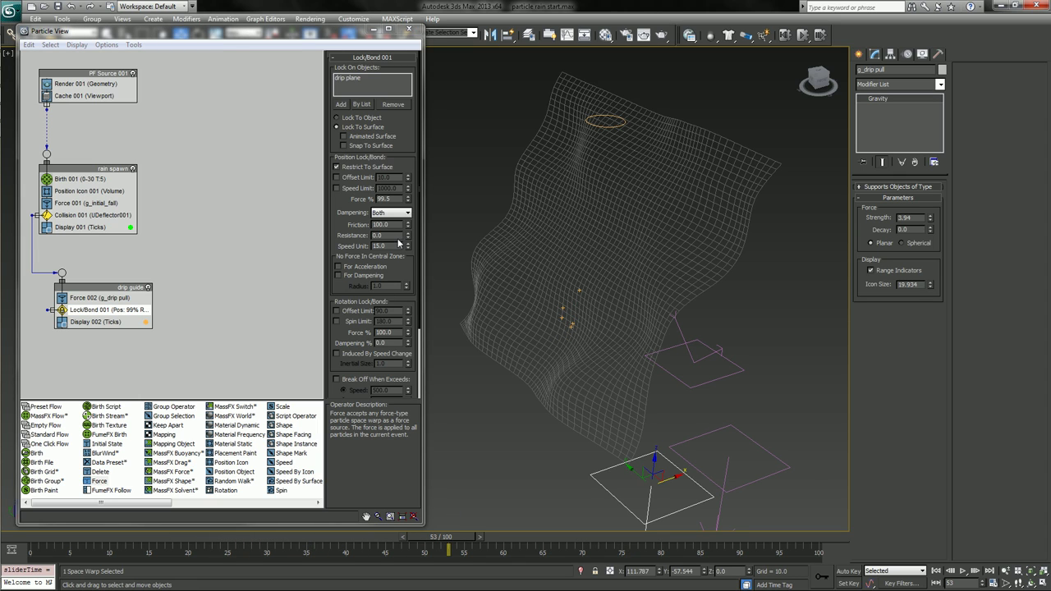
{"action": "left_click_drag", "start_coordinate": [408, 235], "coordinate": [395, 177]}
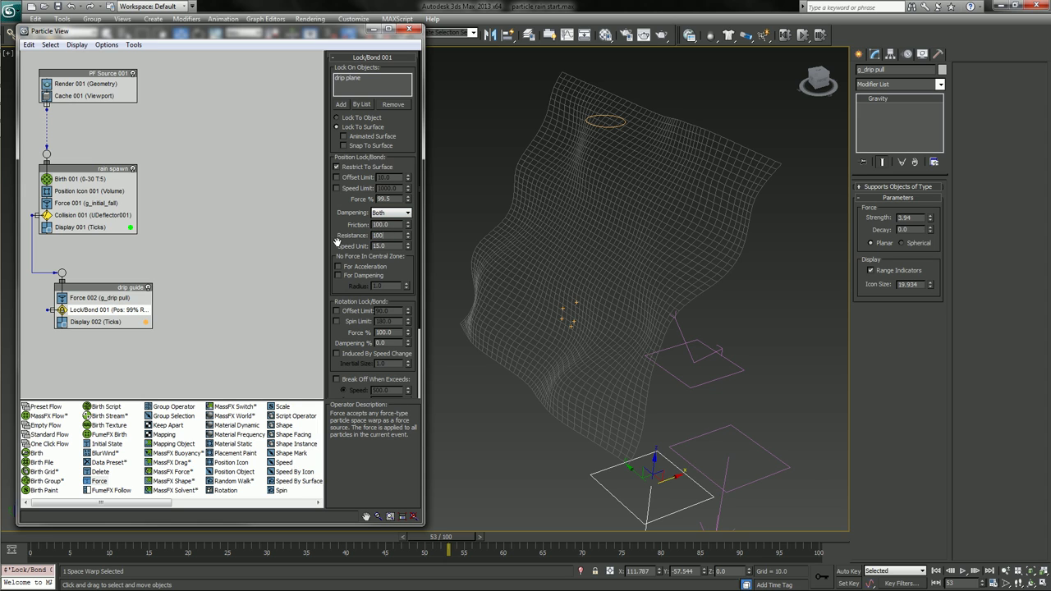
{"action": "left_click_drag", "start_coordinate": [455, 536], "coordinate": [597, 504]}
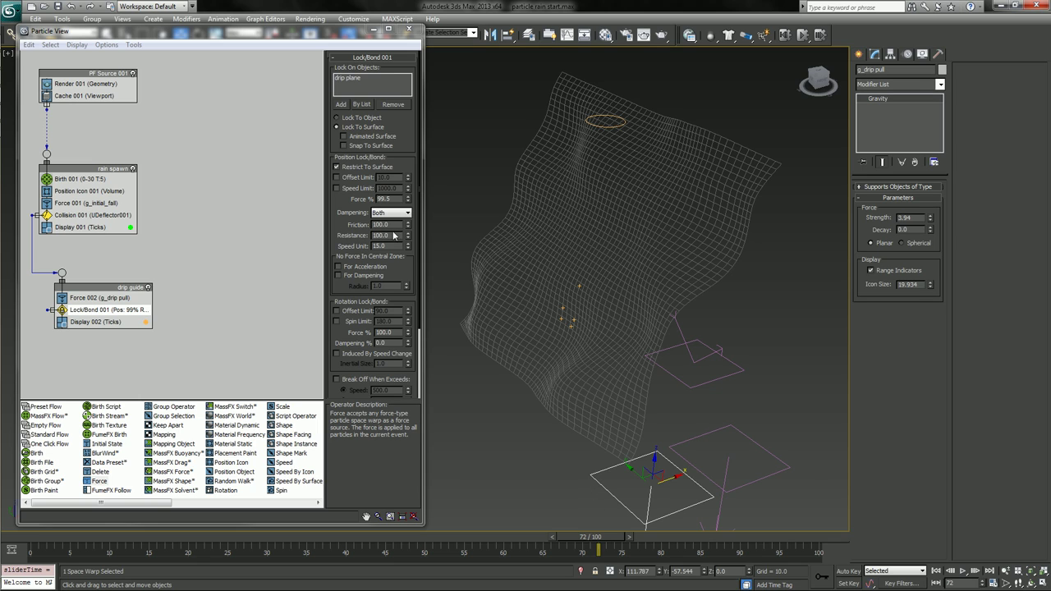
{"action": "left_click_drag", "start_coordinate": [409, 229], "coordinate": [414, 251]}
{"action": "right_click", "coordinate": [420, 223]}
Lower the Lock/Bond 001 position force to 71% and scrub back to frame 0.
{"action": "left_click", "coordinate": [408, 201]}
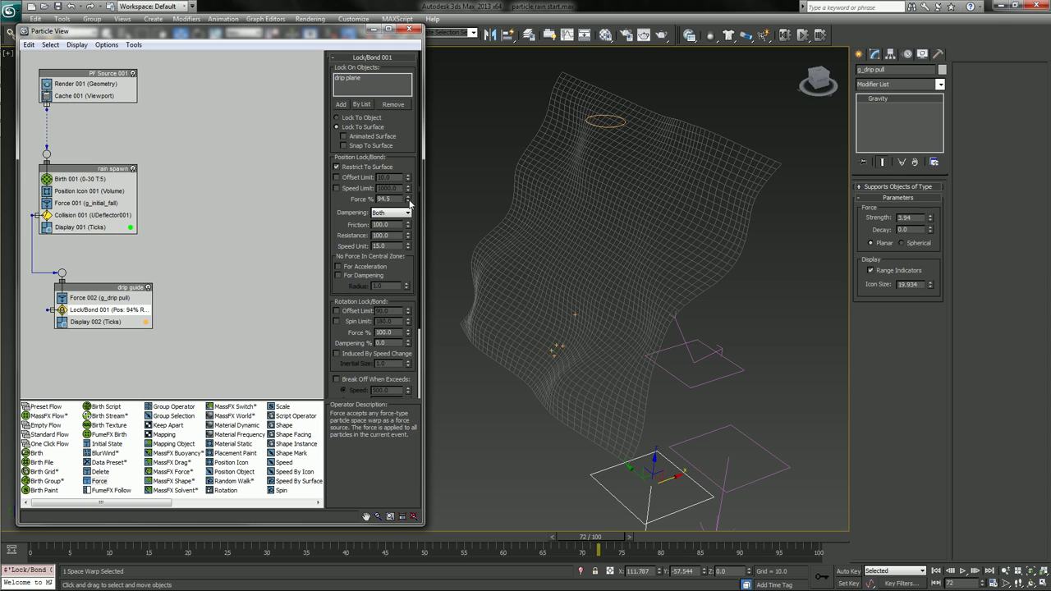
{"action": "left_click", "coordinate": [409, 202]}
{"action": "left_click_drag", "start_coordinate": [582, 537], "coordinate": [28, 491]}
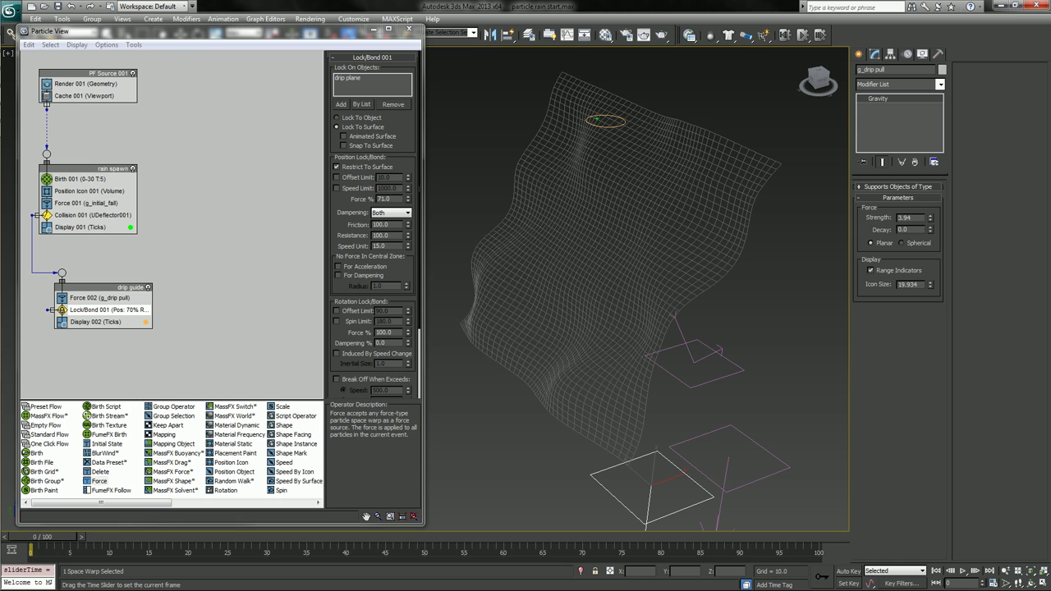
Set the Birth 001 amount to 50 particles and briefly play the animation.
{"action": "left_click", "coordinate": [86, 179]}
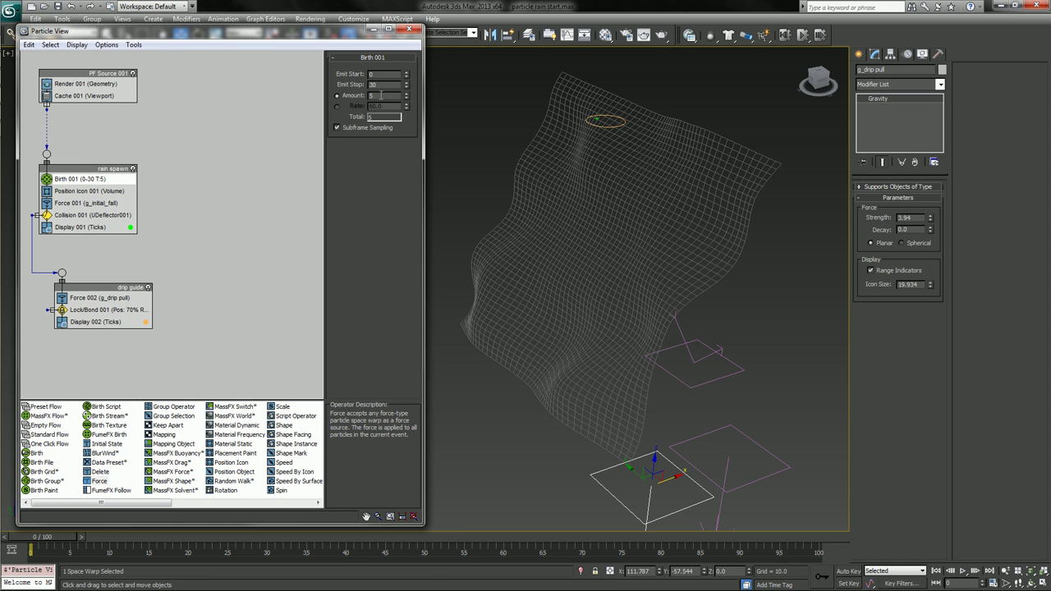
{"action": "key", "text": "Return"}
{"action": "left_click_drag", "start_coordinate": [56, 540], "coordinate": [108, 537]}
{"action": "key", "text": "slash"}
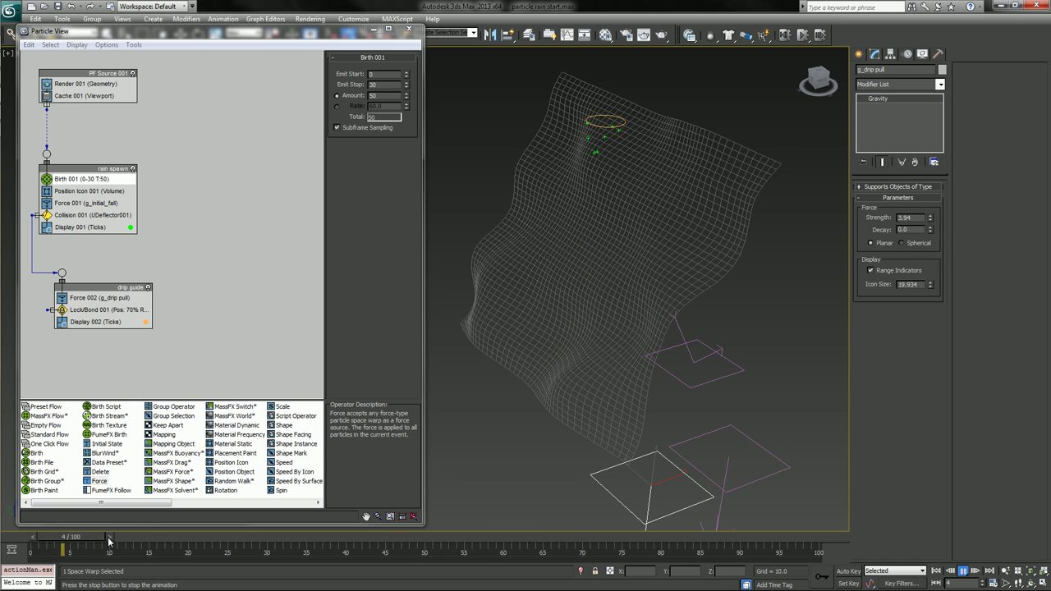
{"action": "key", "text": "slash"}
Scrub back to frame 6, raise the g_drip pull gravity strength to 9.18, and play the animation.
{"action": "left_click_drag", "start_coordinate": [146, 533], "coordinate": [85, 535]}
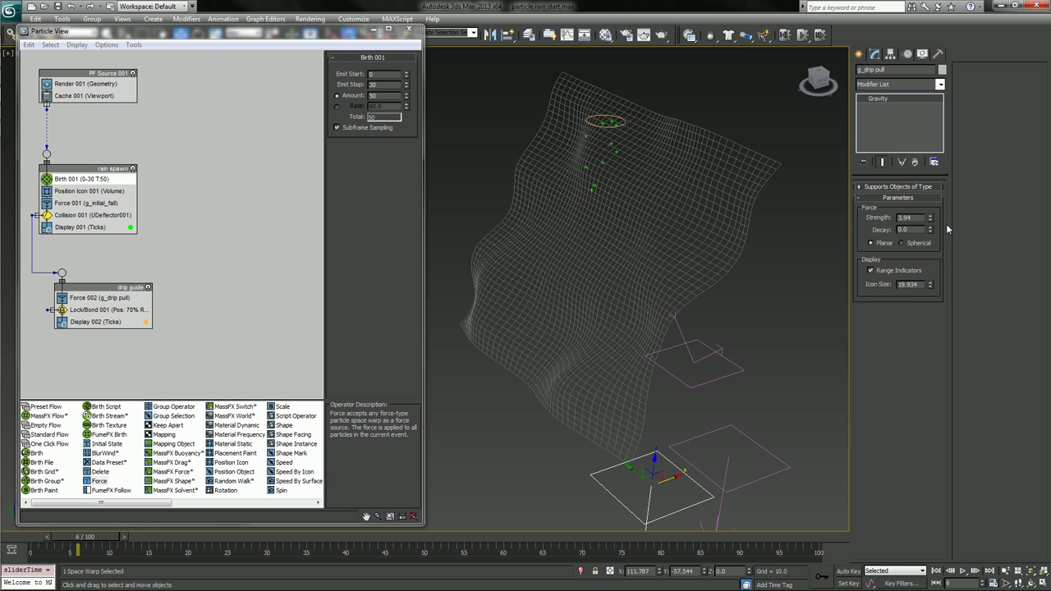
{"action": "left_click_drag", "start_coordinate": [930, 218], "coordinate": [931, 230]}
{"action": "key", "text": "slash"}
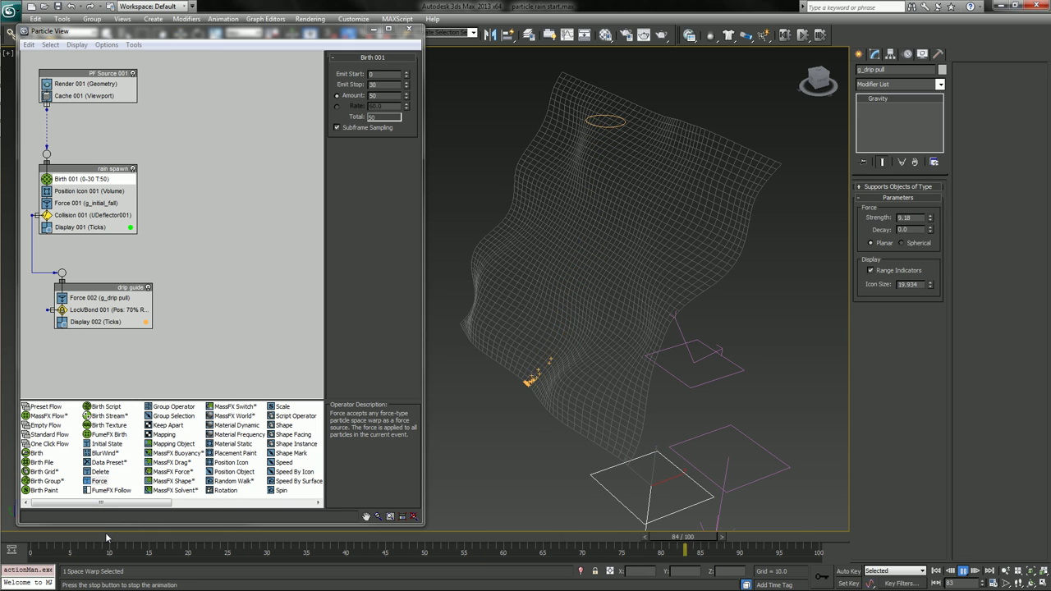
Stop playback, enlarge PF Source 001's circular emitter to a diameter of 57.058, and scrub through the animation back to frame 0.
{"action": "key", "text": "slash"}
{"action": "left_click_drag", "start_coordinate": [337, 534], "coordinate": [220, 535]}
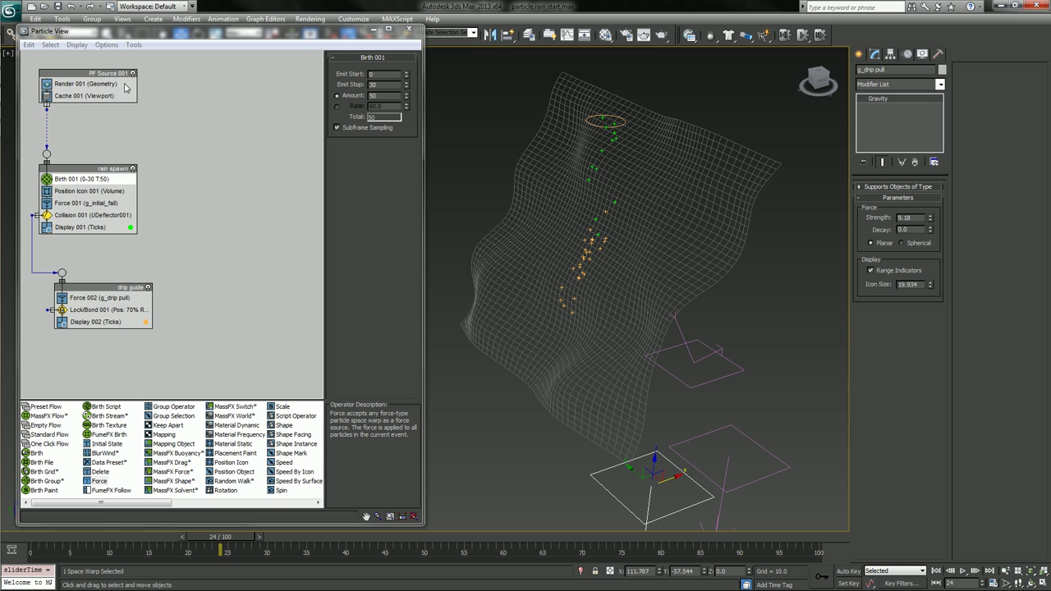
{"action": "left_click", "coordinate": [95, 75]}
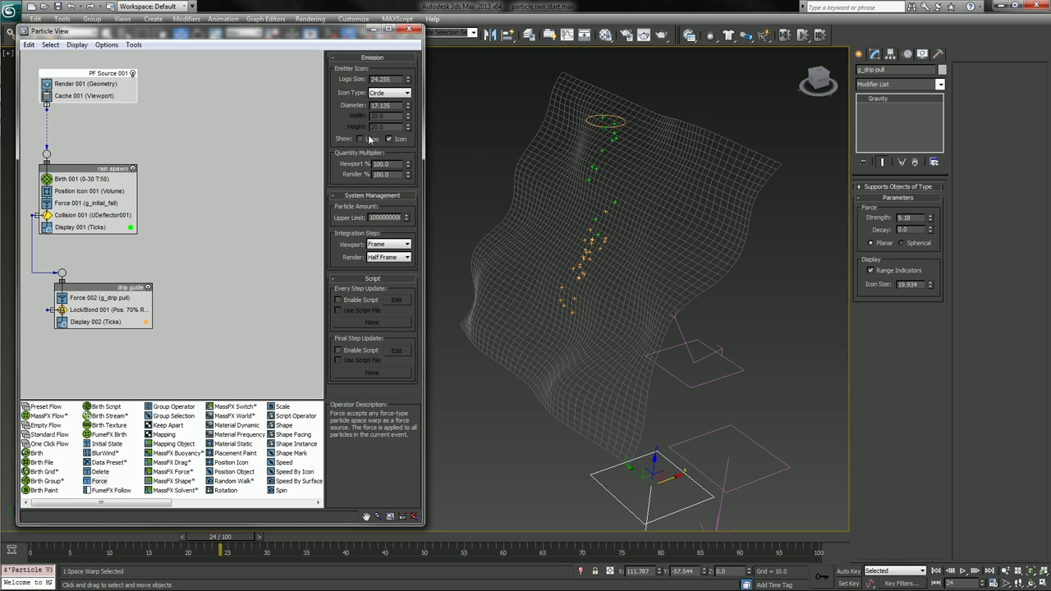
{"action": "left_click_drag", "start_coordinate": [410, 109], "coordinate": [424, 112]}
{"action": "left_click_drag", "start_coordinate": [221, 537], "coordinate": [419, 552]}
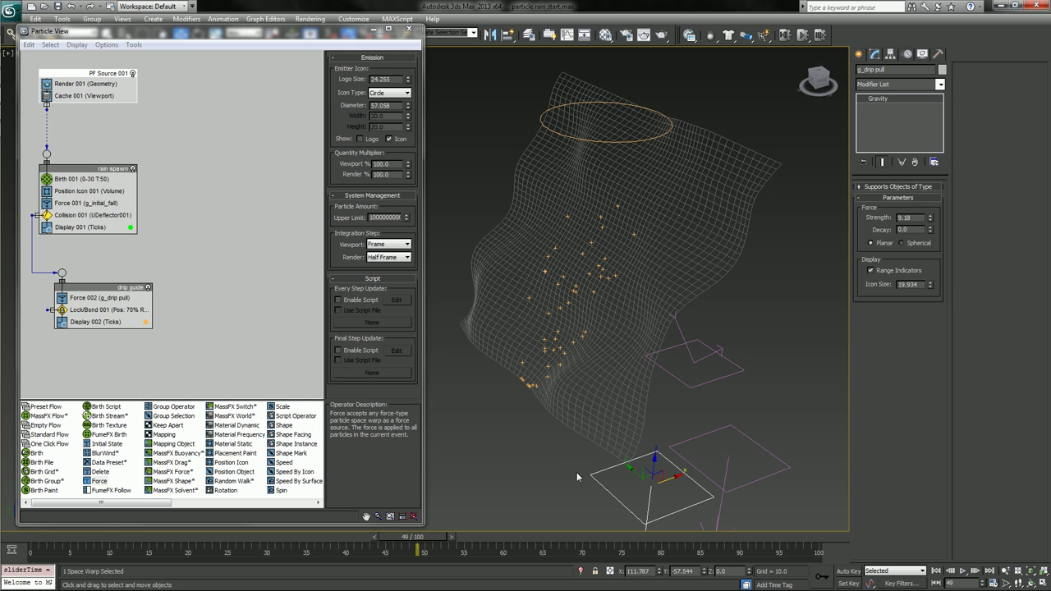
{"action": "left_click_drag", "start_coordinate": [417, 537], "coordinate": [25, 537]}
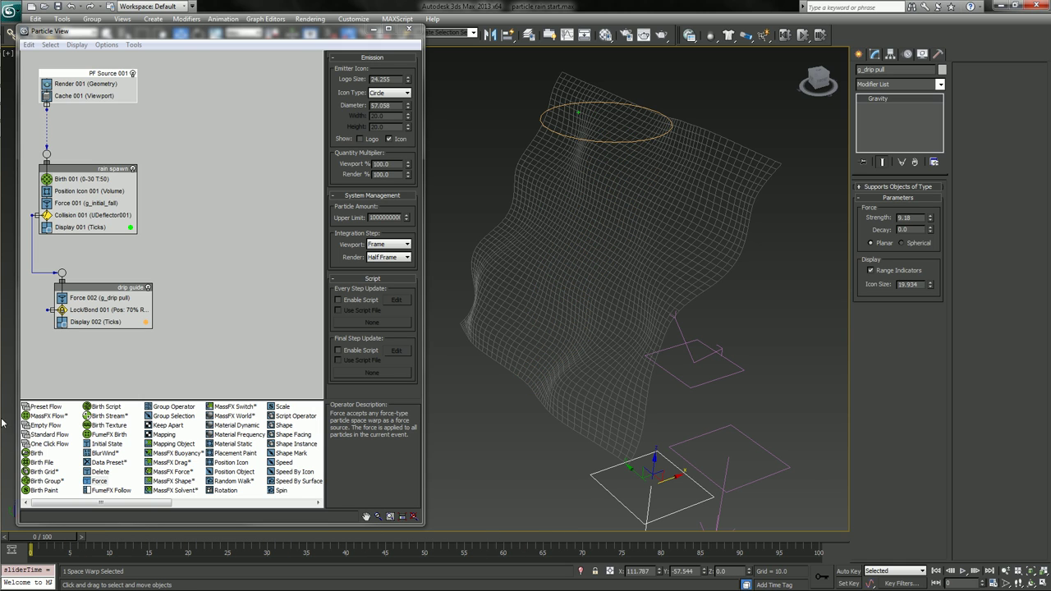
Scrub to frame 19 and set the Birth 001 amount in the rain spawn event to 5 particles.
{"action": "left_click", "coordinate": [82, 312]}
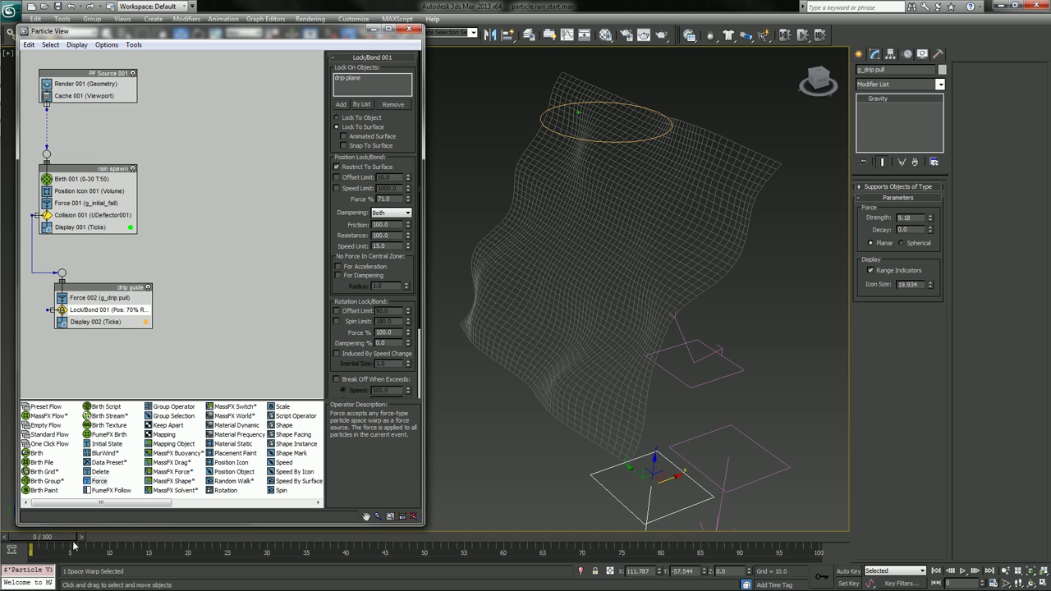
{"action": "left_click_drag", "start_coordinate": [49, 539], "coordinate": [182, 539]}
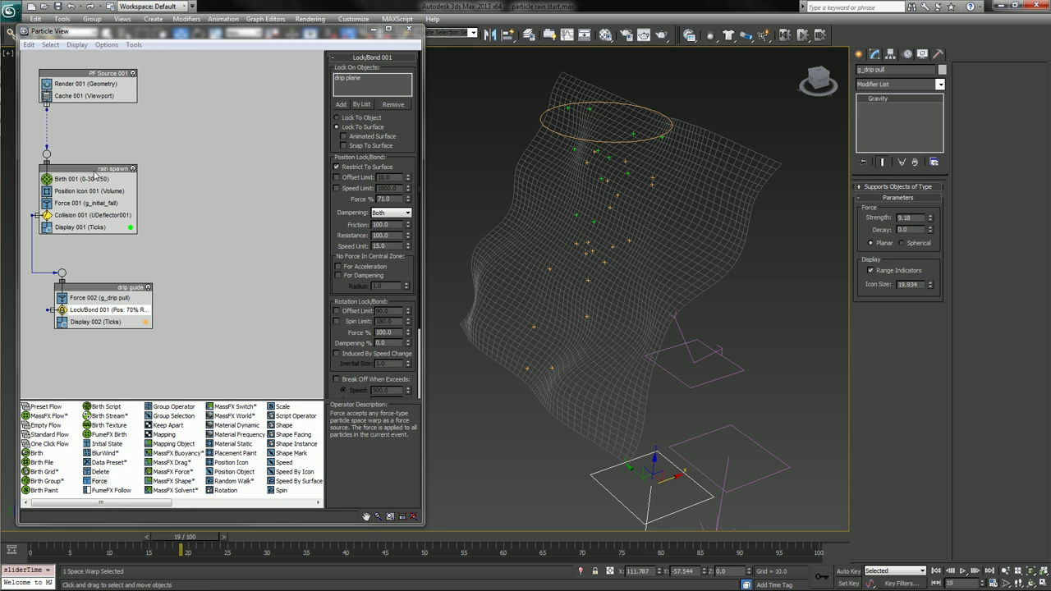
{"action": "left_click", "coordinate": [94, 183]}
{"action": "double_click", "coordinate": [388, 95]}
{"action": "type", "text": "5"}
{"action": "key", "text": "Return"}
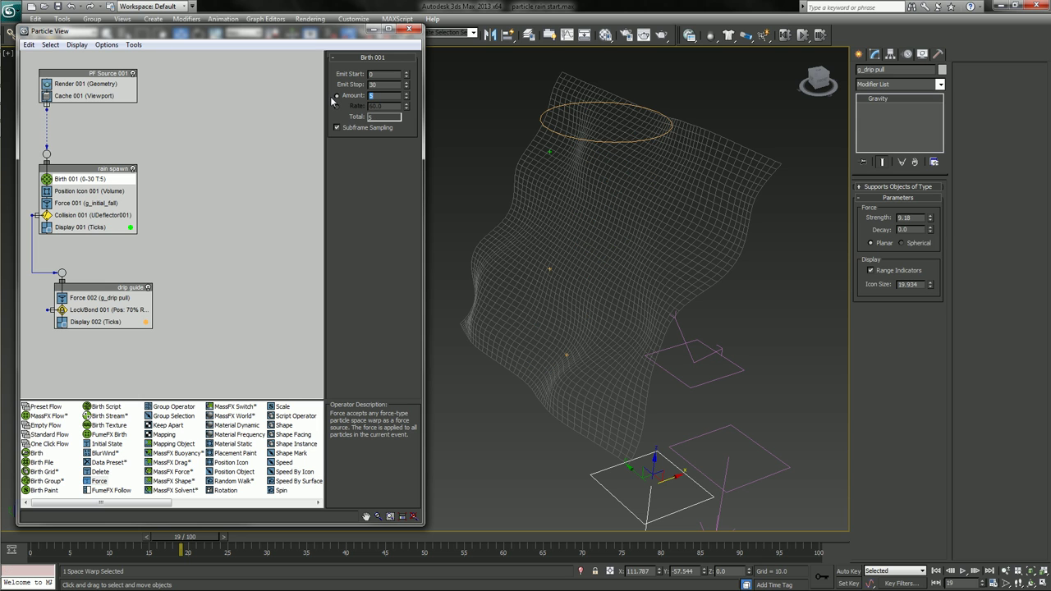
Select the PF Source 001 emitter in the viewport and set its diameter to 5.
{"action": "left_click", "coordinate": [545, 128]}
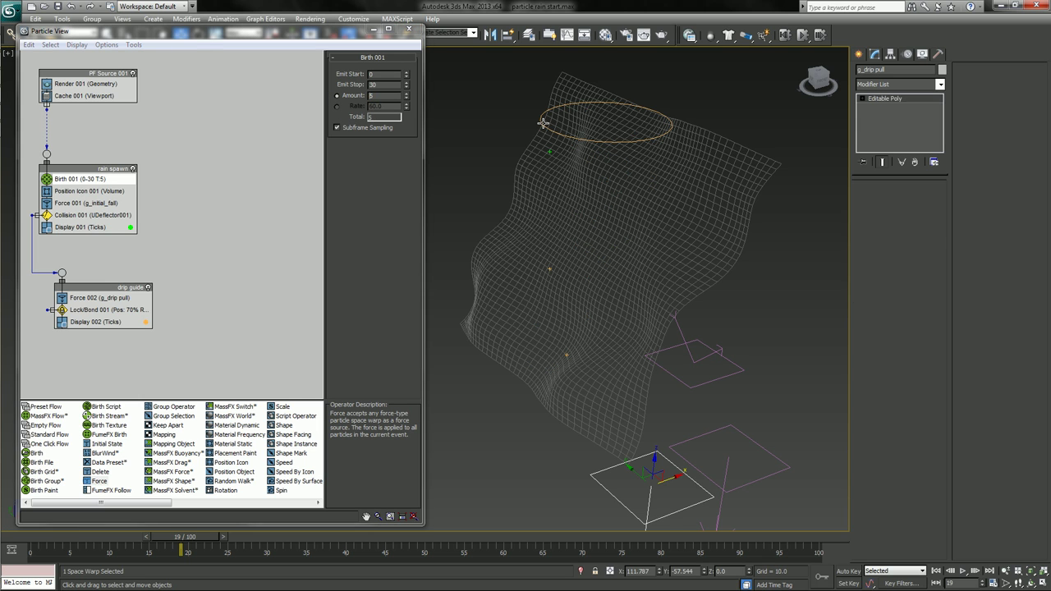
{"action": "left_click", "coordinate": [540, 117]}
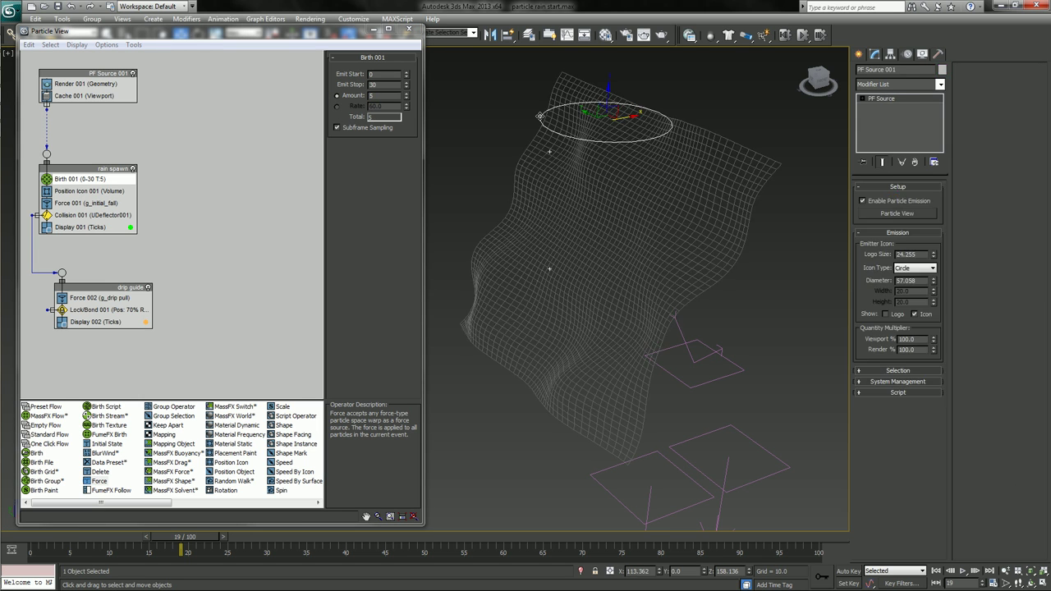
{"action": "double_click", "coordinate": [913, 280]}
{"action": "type", "text": "5"}
{"action": "key", "text": "Return"}
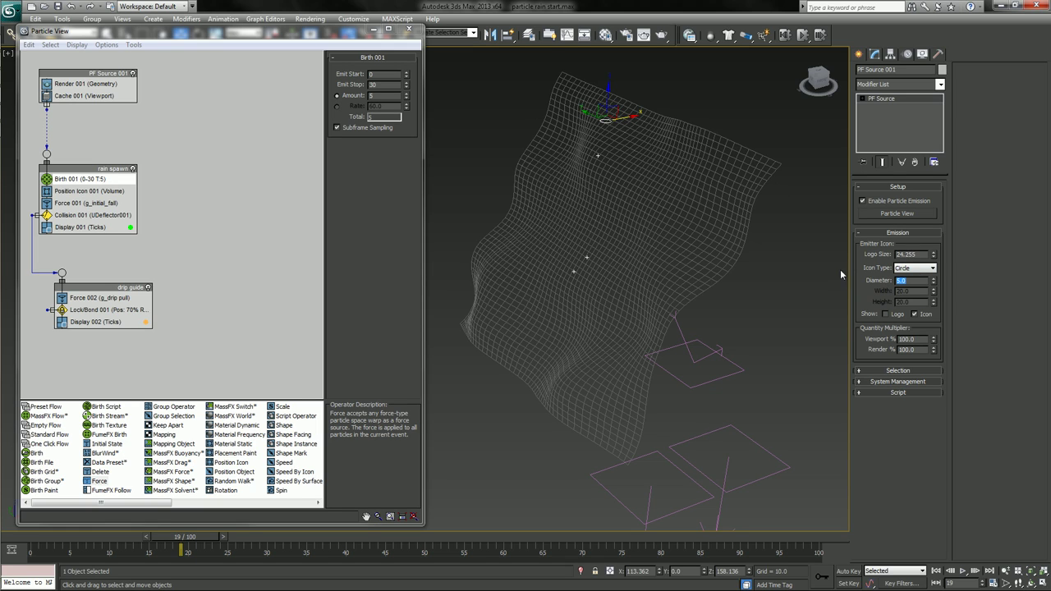
Scrub to frame 37, set the Birth 001 amount to 2 particles, and clear the viewport selection.
{"action": "left_click_drag", "start_coordinate": [184, 537], "coordinate": [324, 535]}
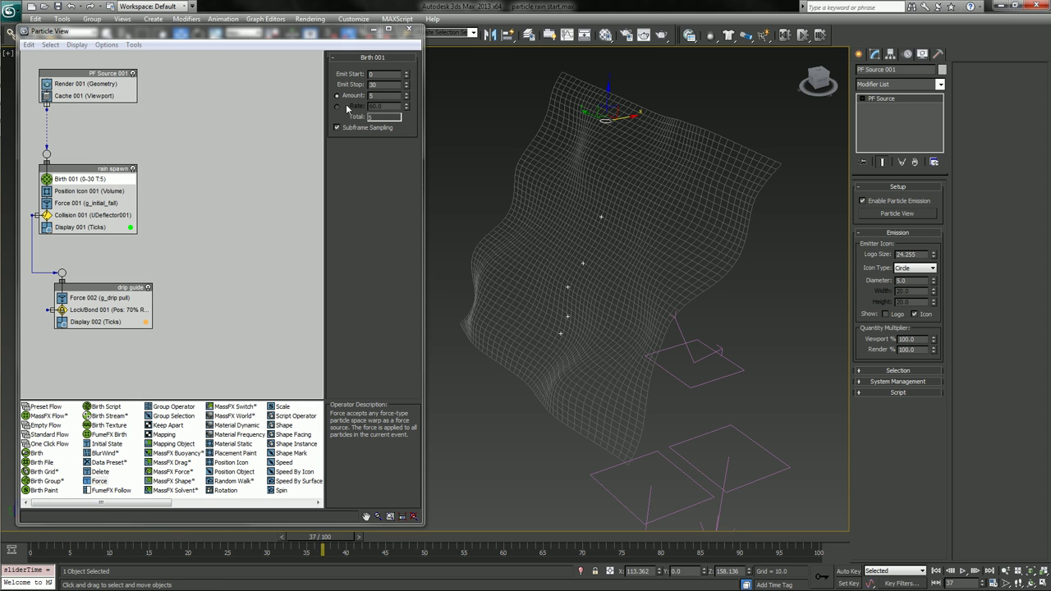
{"action": "left_click", "coordinate": [381, 97]}
{"action": "type", "text": "2"}
{"action": "key", "text": "Return"}
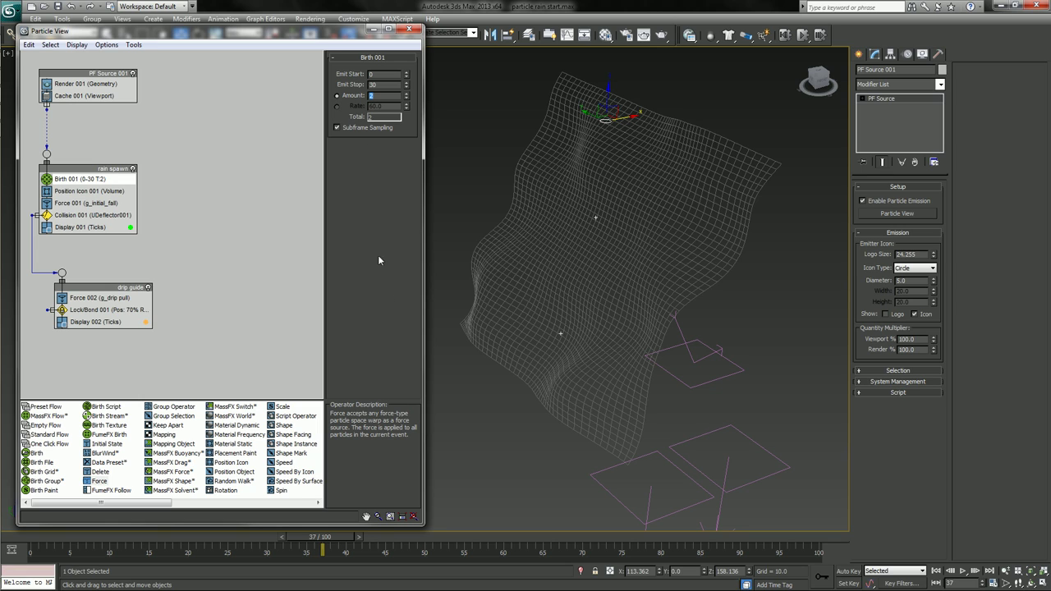
{"action": "left_click", "coordinate": [464, 483]}
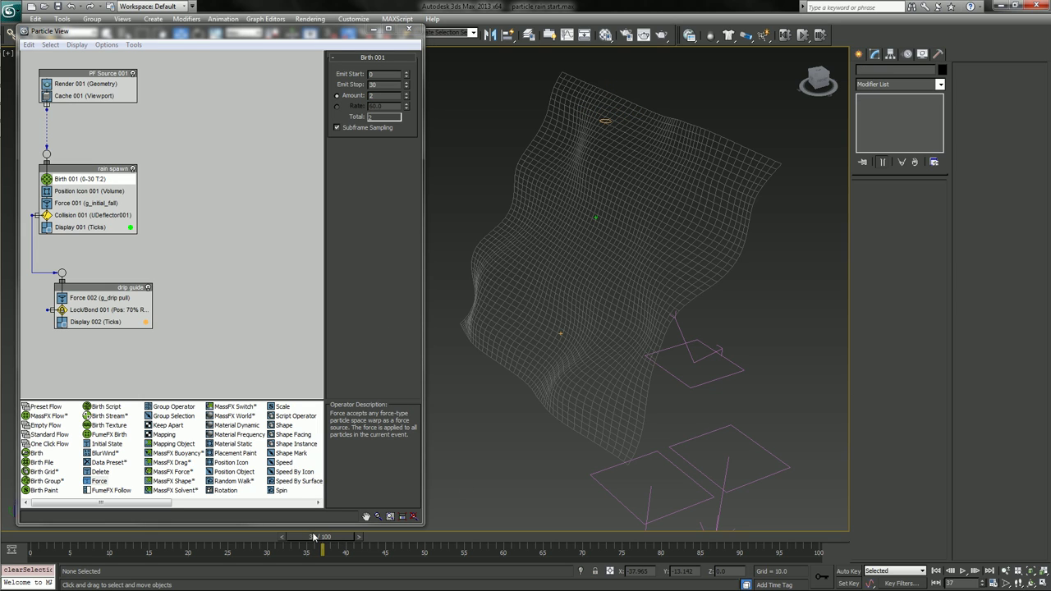
Move the rain spawn and drip guide events up, and insert a Spawn test above Display 002 in drip guide.
{"action": "left_click_drag", "start_coordinate": [79, 170], "coordinate": [79, 141]}
{"action": "left_click_drag", "start_coordinate": [90, 291], "coordinate": [75, 239]}
{"action": "left_click_drag", "start_coordinate": [115, 505], "coordinate": [223, 516]}
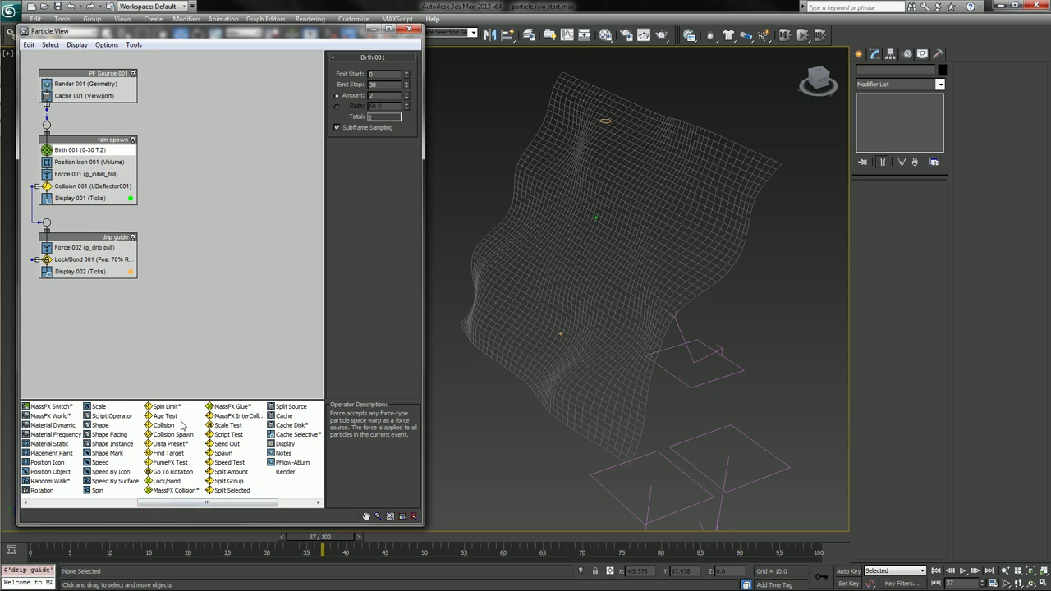
{"action": "left_click", "coordinate": [228, 454]}
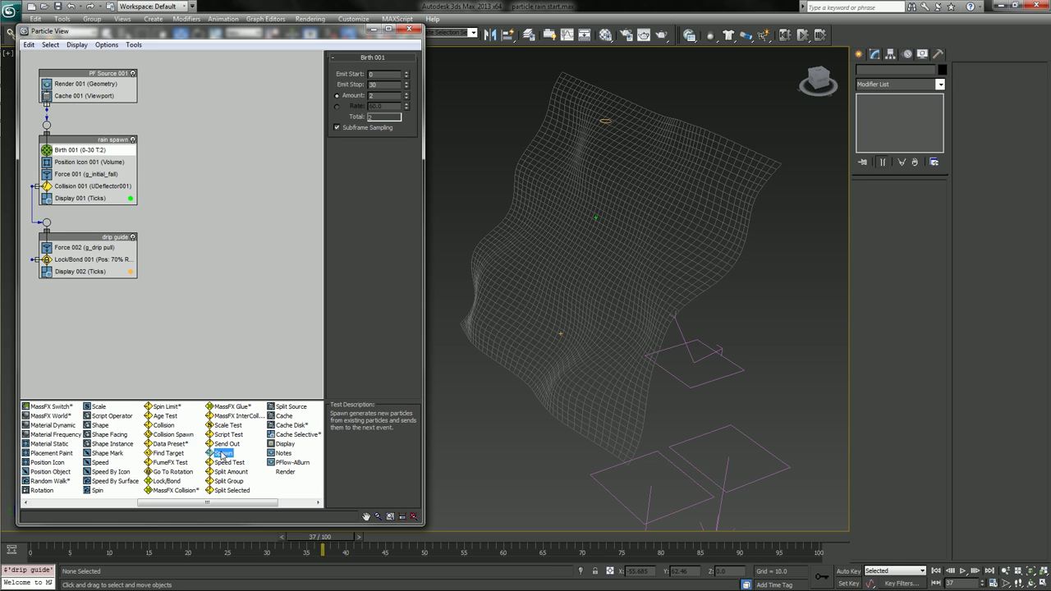
{"action": "left_click_drag", "start_coordinate": [222, 456], "coordinate": [115, 268]}
{"action": "left_click", "coordinate": [82, 272]}
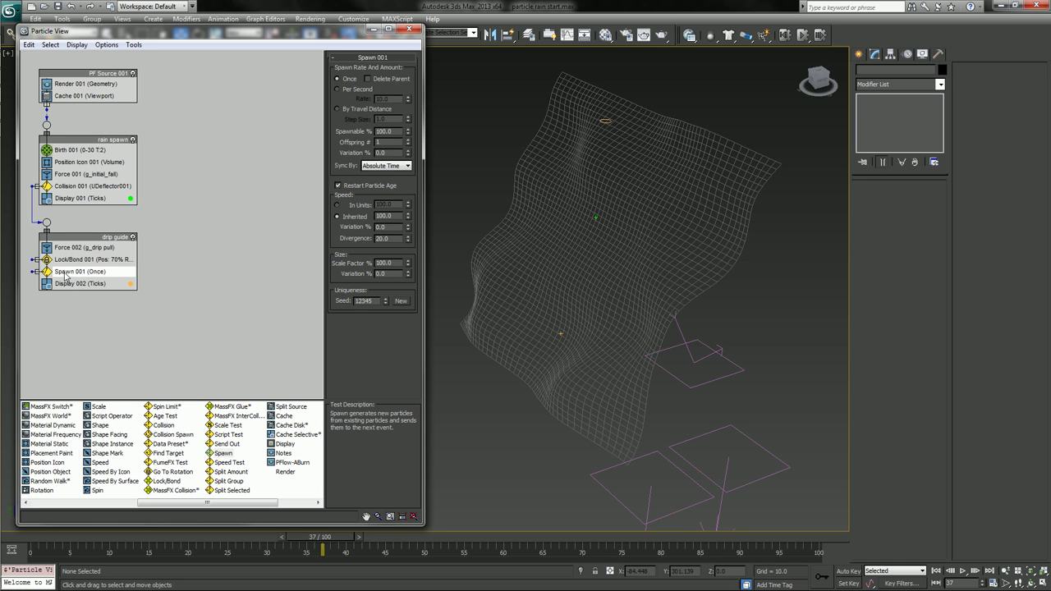
Move the Spawn 001 output connector to the other side of the drip guide event and rename the test "s trails".
{"action": "left_click_drag", "start_coordinate": [34, 271], "coordinate": [141, 272]}
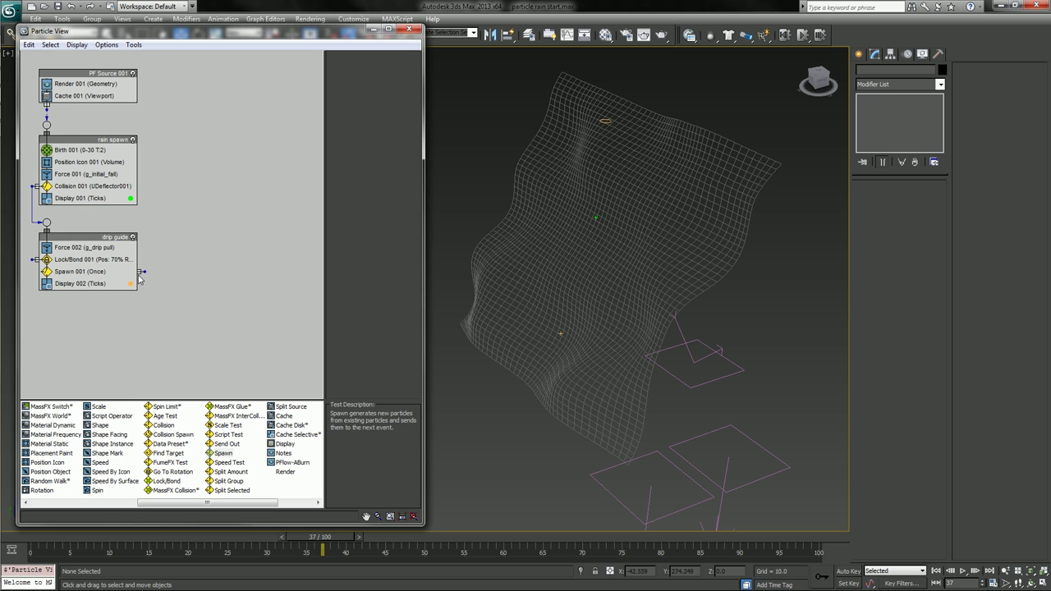
{"action": "left_click", "coordinate": [110, 276]}
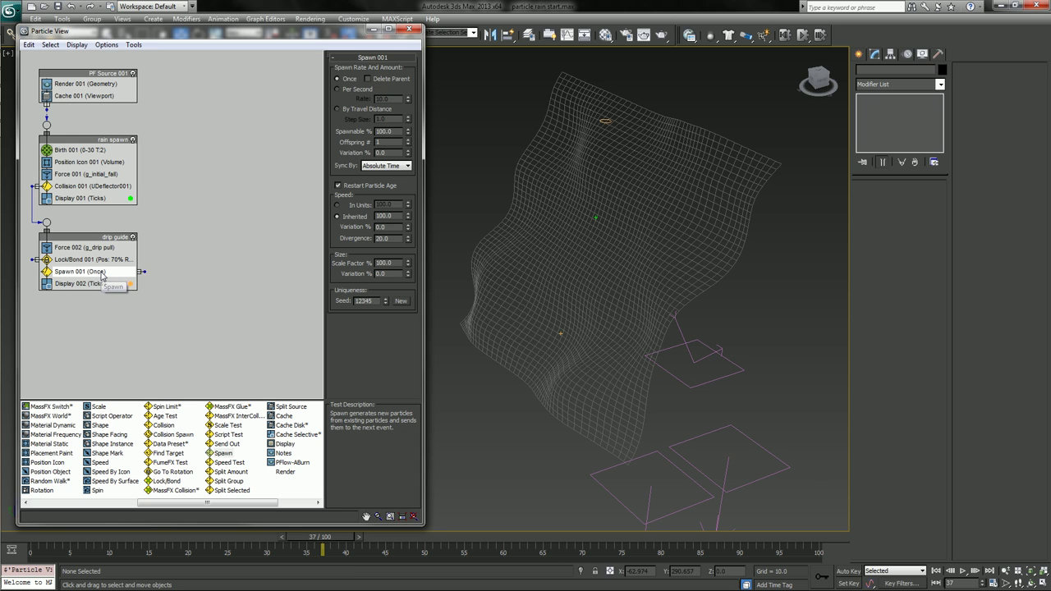
{"action": "right_click", "coordinate": [101, 272]}
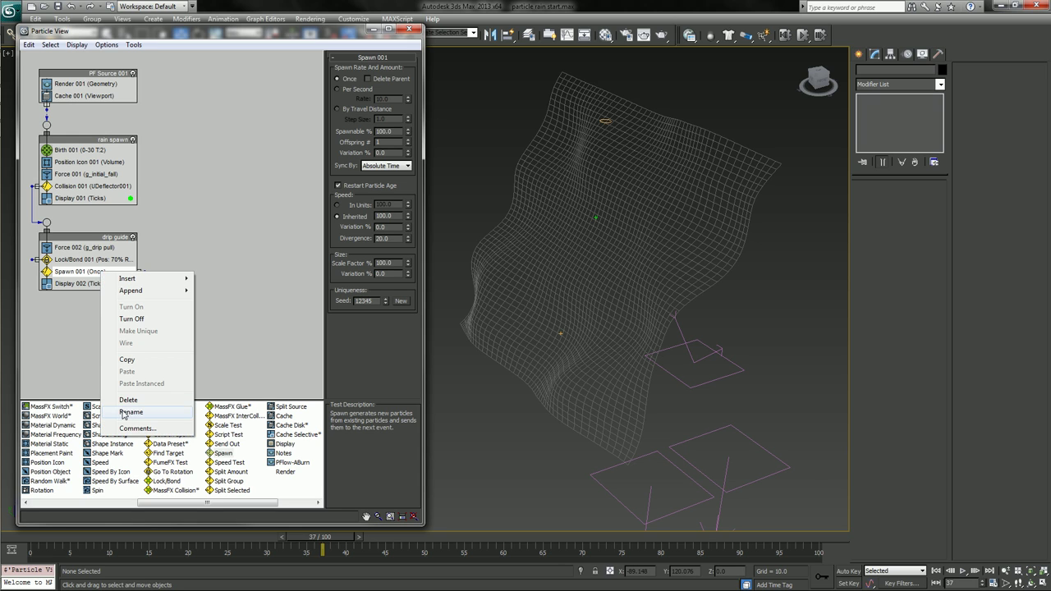
{"action": "left_click", "coordinate": [128, 412]}
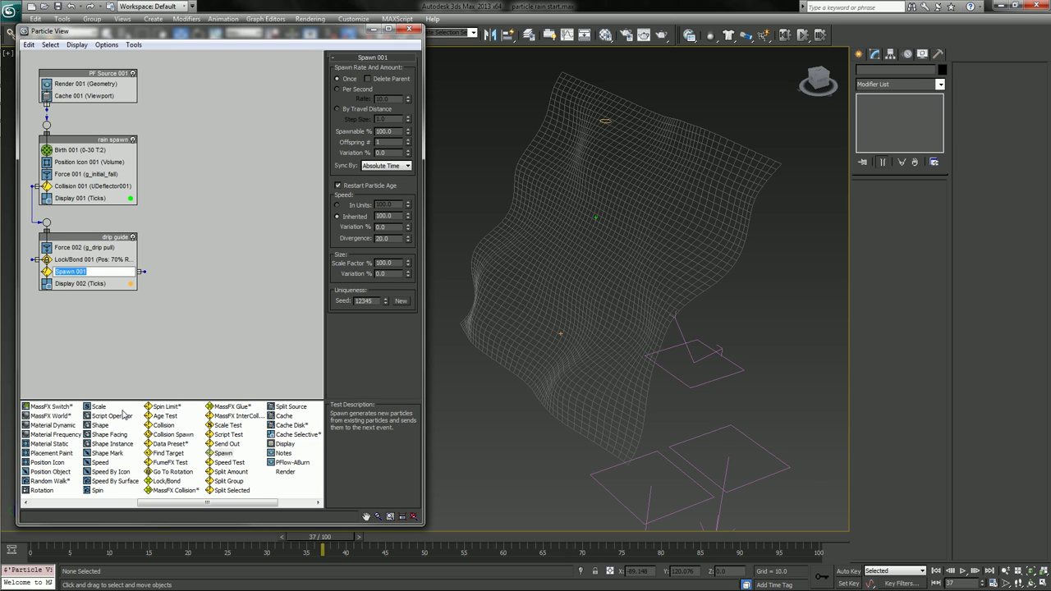
{"action": "type", "text": "s trails"}
{"action": "key", "text": "Return"}
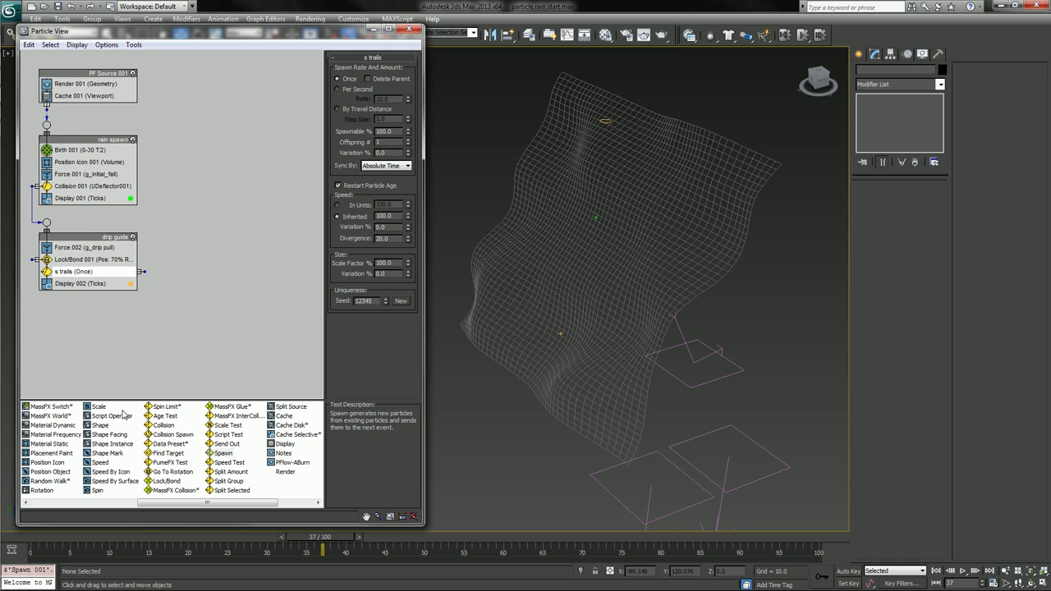
Create a new event from a Delete operator, removing by particle age with life span 5, variation 0 and a new seed.
{"action": "left_click", "coordinate": [50, 445]}
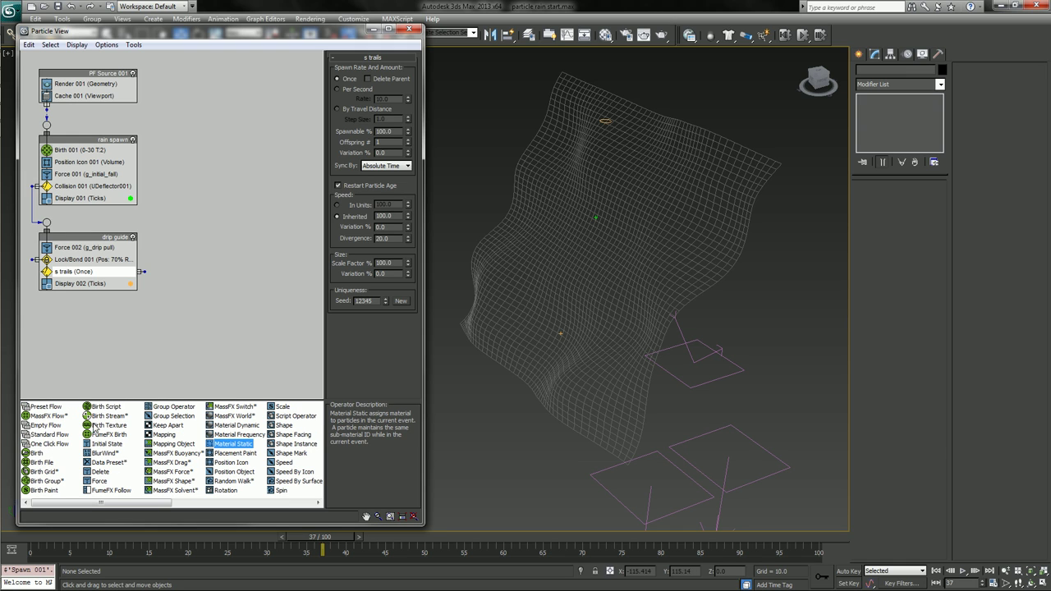
{"action": "left_click_drag", "start_coordinate": [100, 476], "coordinate": [193, 264]}
{"action": "left_click", "coordinate": [215, 269]}
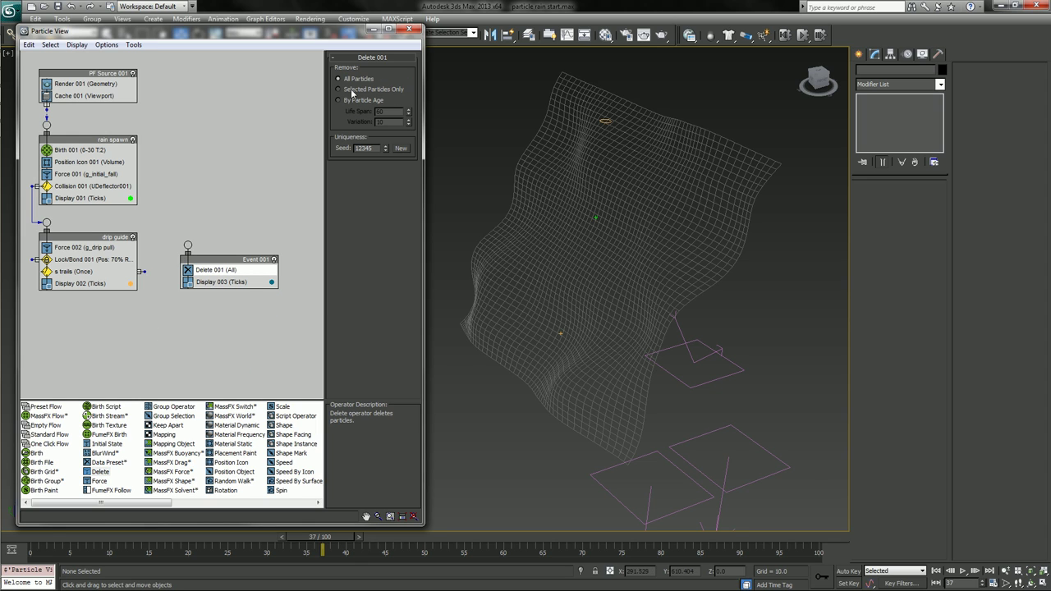
{"action": "left_click", "coordinate": [338, 101]}
{"action": "right_click", "coordinate": [409, 124]}
{"action": "left_click", "coordinate": [401, 148]}
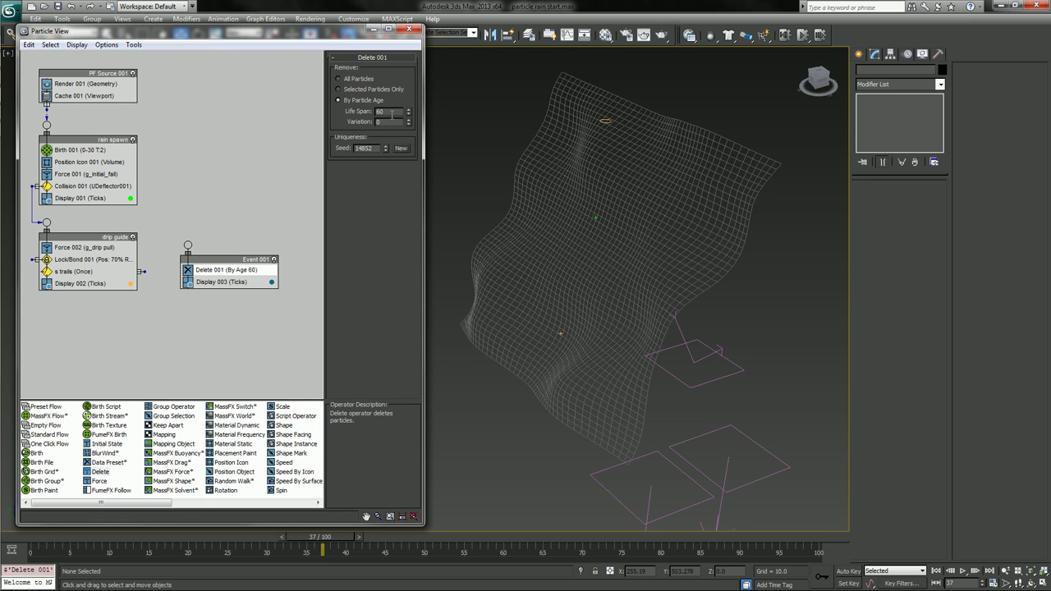
{"action": "type", "text": "5"}
{"action": "key", "text": "Return"}
Wire the s trails output to the Delete event, set it to spawn per second, and scrub the animation.
{"action": "left_click_drag", "start_coordinate": [143, 272], "coordinate": [188, 244]}
{"action": "left_click", "coordinate": [75, 272]}
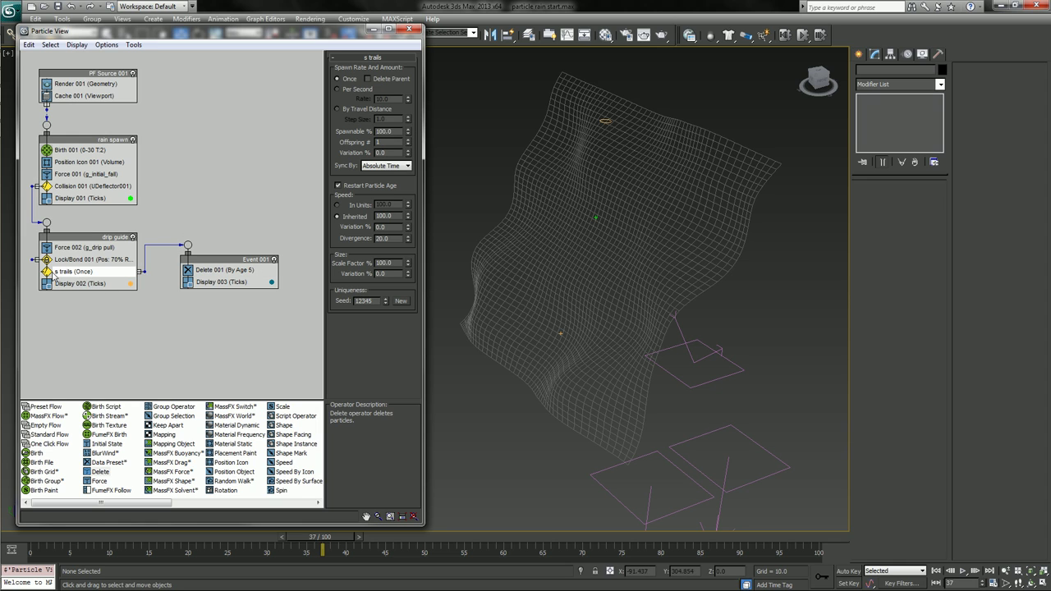
{"action": "left_click", "coordinate": [337, 89]}
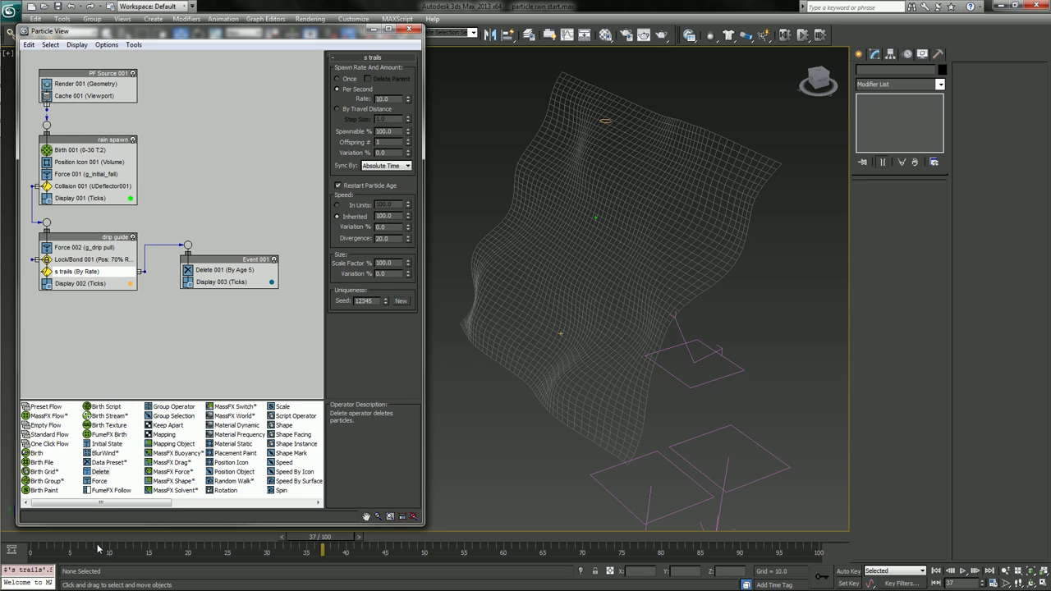
{"action": "left_click_drag", "start_coordinate": [86, 543], "coordinate": [252, 548]}
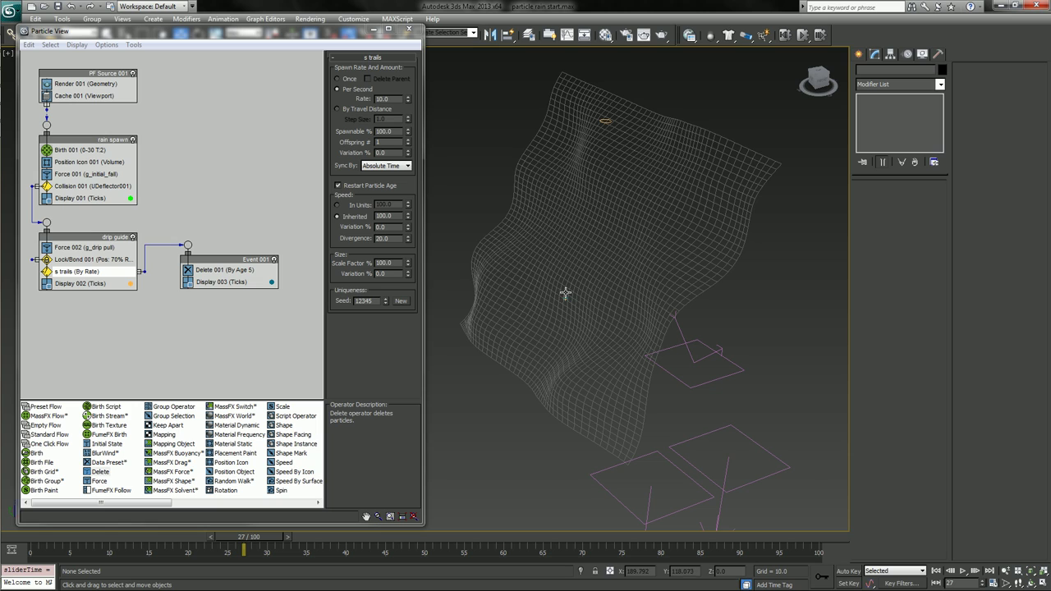
{"action": "left_click_drag", "start_coordinate": [244, 539], "coordinate": [117, 525]}
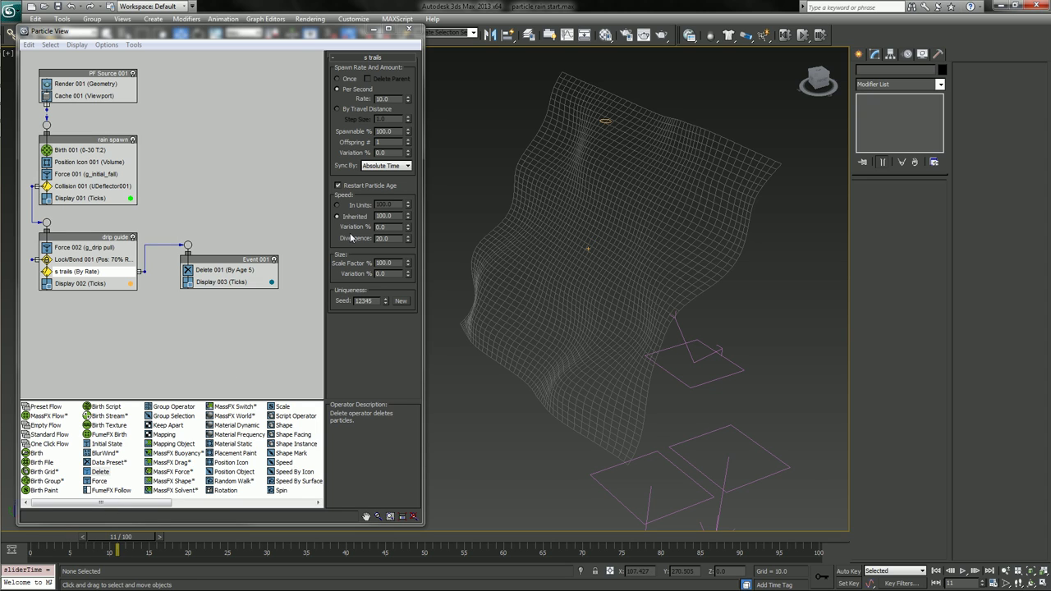
Set the s trails inherited speed to 0 and scrub to frame 25 to inspect the spawned particles up close.
{"action": "right_click", "coordinate": [407, 218]}
{"action": "left_click_drag", "start_coordinate": [134, 538], "coordinate": [242, 552]}
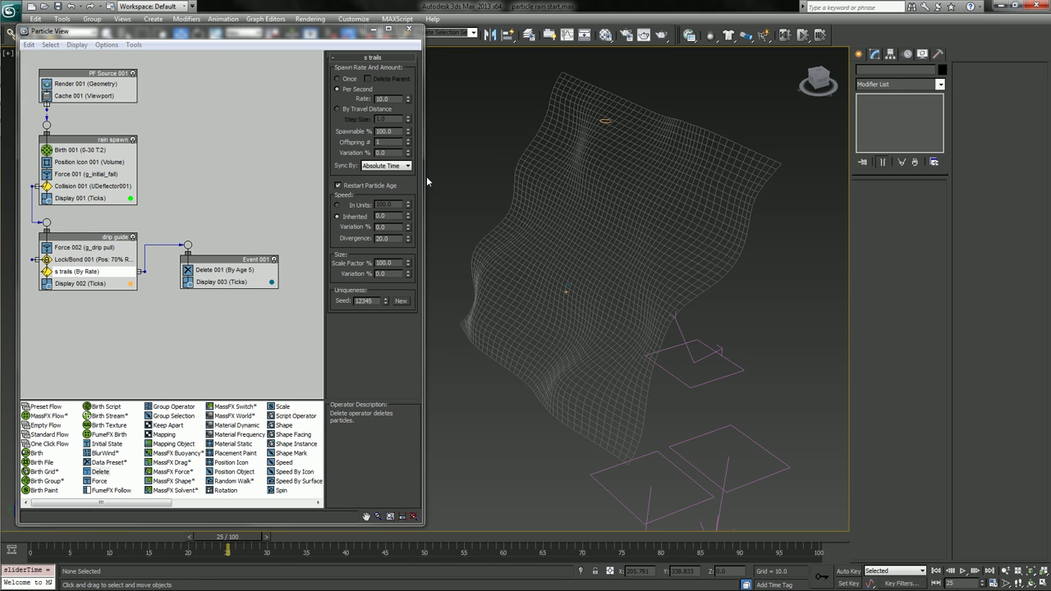
{"action": "scroll", "coordinate": [519, 272], "scroll_direction": "up", "scroll_amount": 4}
{"action": "scroll", "coordinate": [718, 307], "scroll_direction": "up", "scroll_amount": 4}
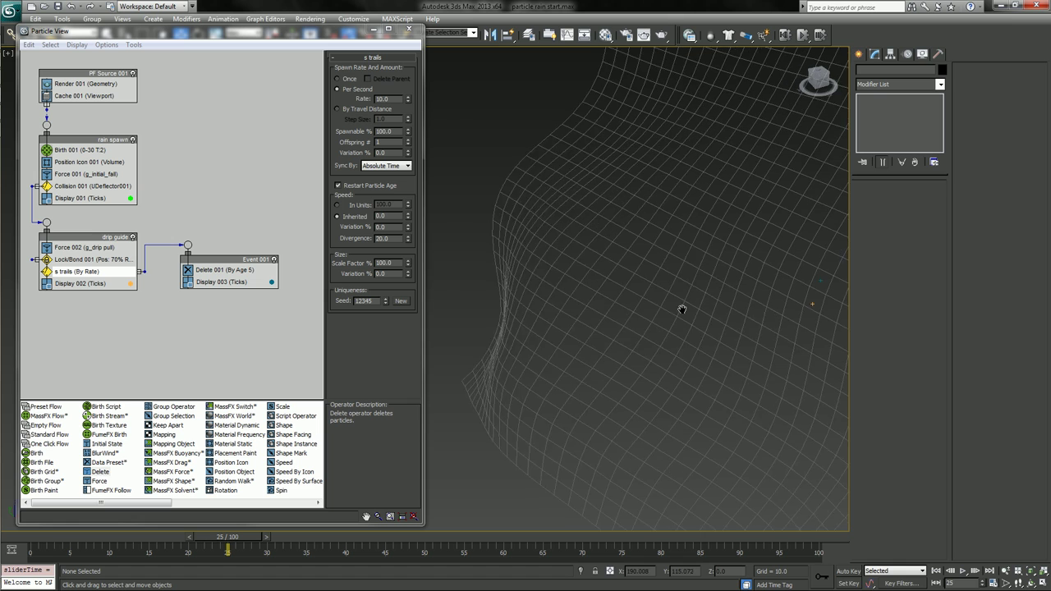
Change the Display 003 tick color in the Delete event to orange.
{"action": "left_click", "coordinate": [256, 283]}
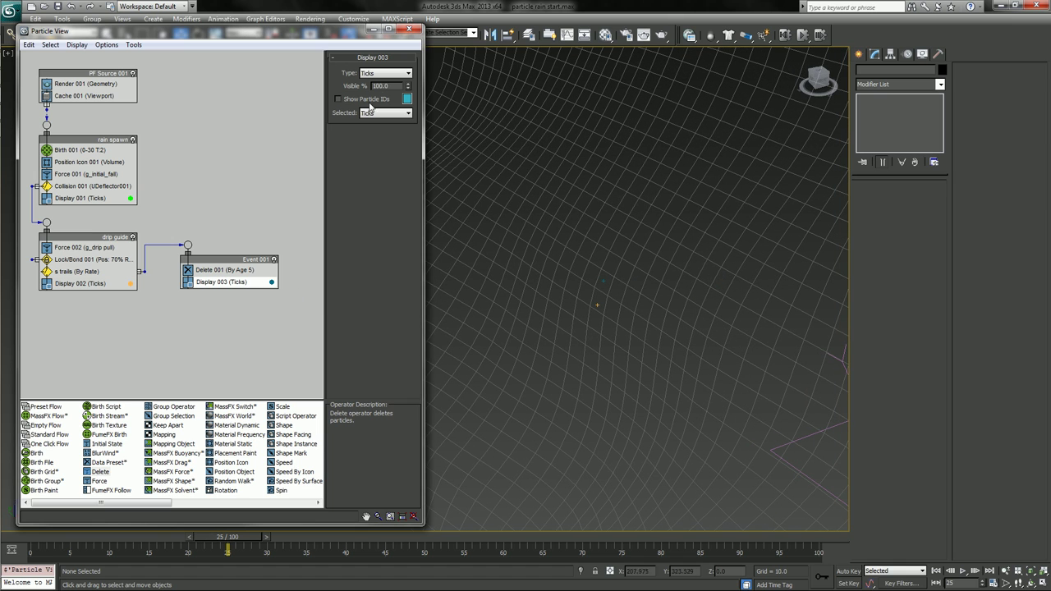
{"action": "left_click", "coordinate": [407, 99]}
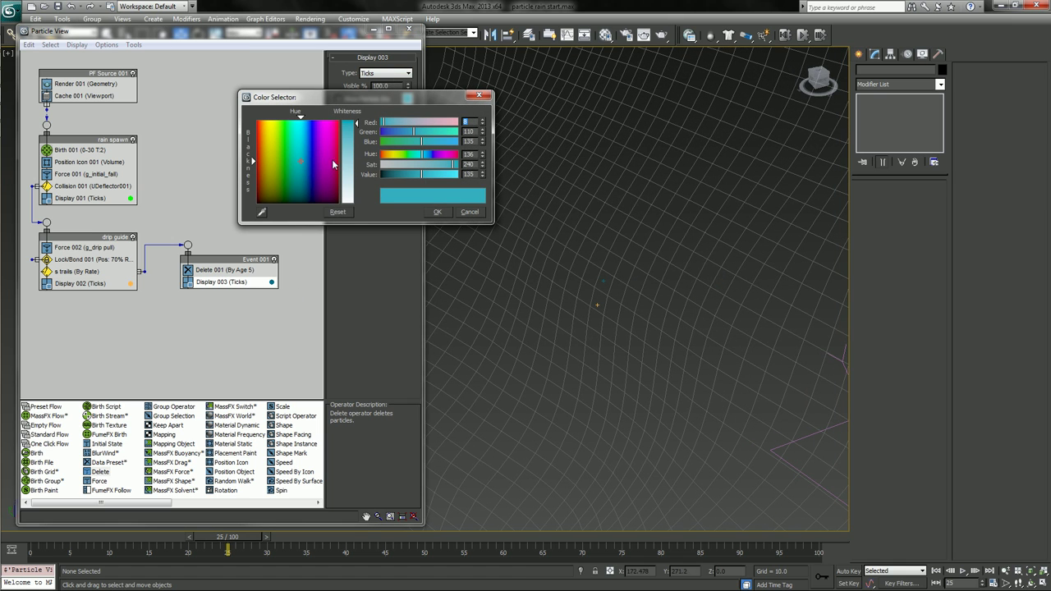
{"action": "left_click_drag", "start_coordinate": [322, 156], "coordinate": [272, 120]}
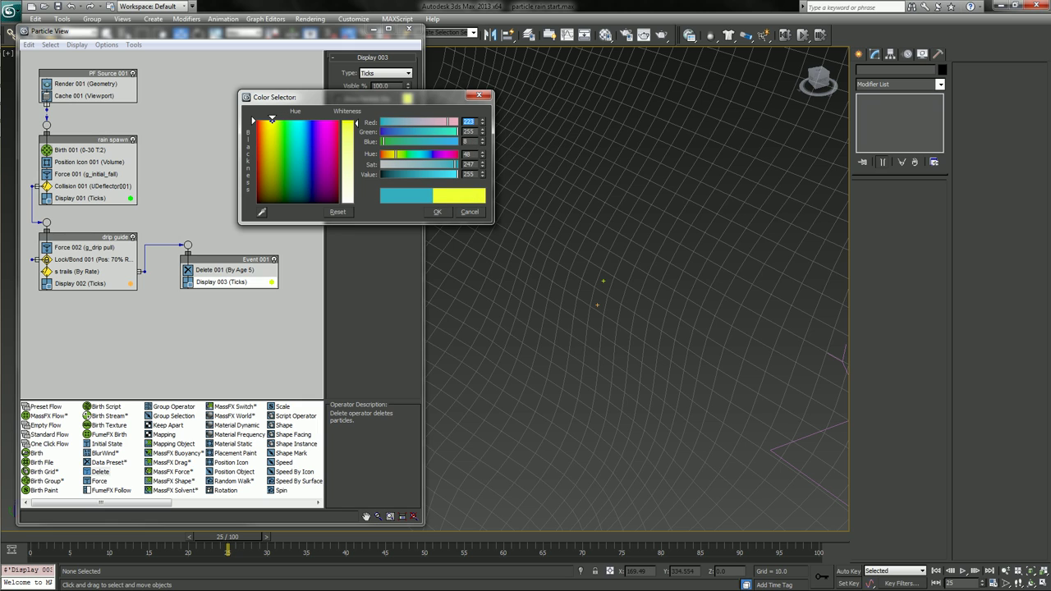
{"action": "mouse_move", "coordinate": [448, 123]}
{"action": "left_mouse_down"}
{"action": "mouse_move", "coordinate": [464, 123]}
{"action": "mouse_move", "coordinate": [419, 135]}
{"action": "left_mouse_up"}
{"action": "left_click", "coordinate": [439, 212]}
Check the tick color of Display 002 in the drip guide event.
{"action": "left_click", "coordinate": [105, 285]}
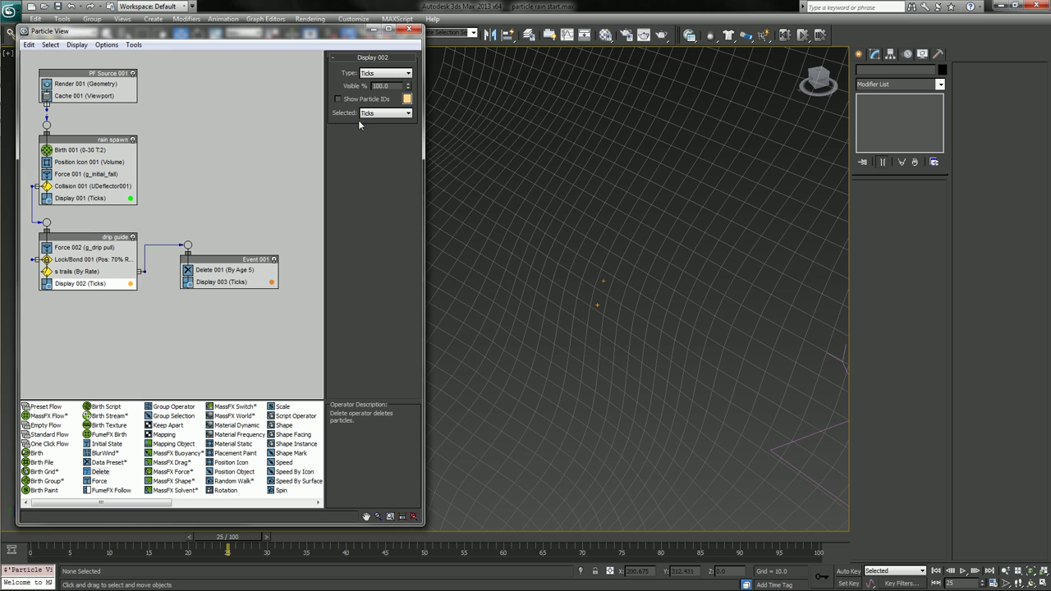
{"action": "left_click", "coordinate": [406, 99]}
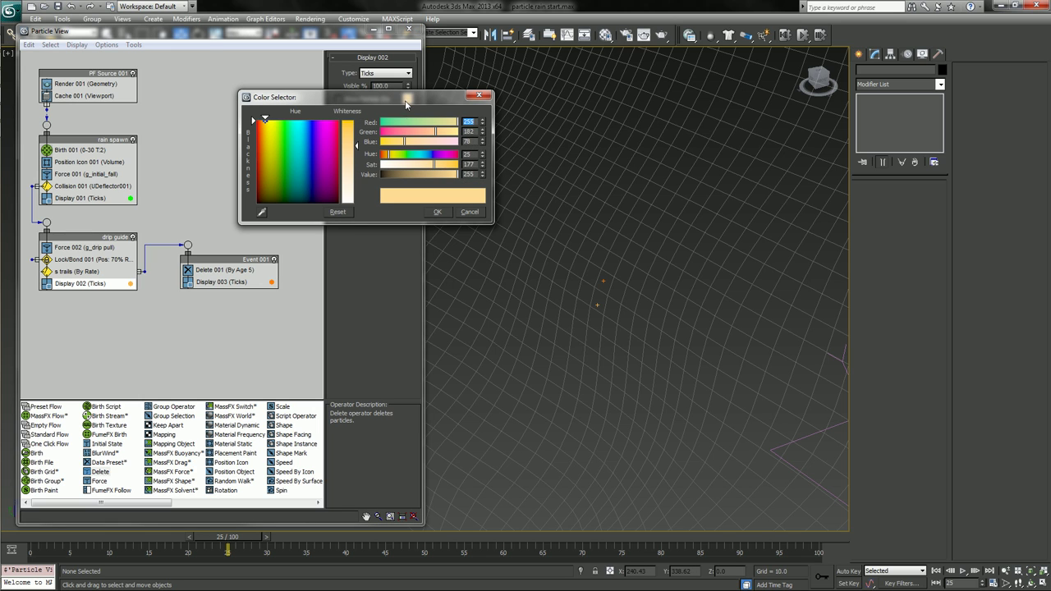
{"action": "left_click", "coordinate": [437, 211]}
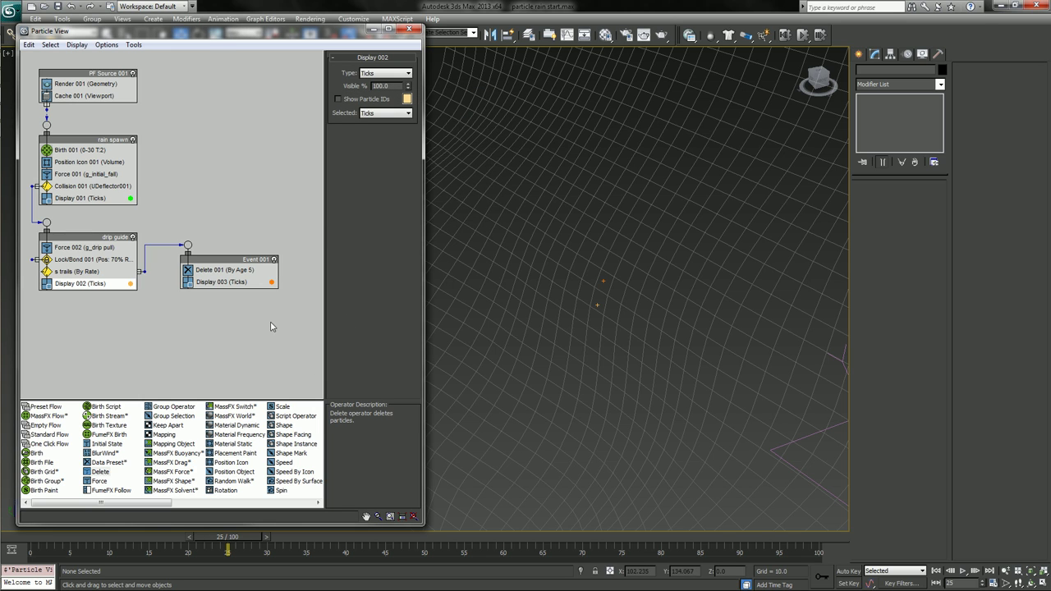
Set the s trails offspring number to 10 and scrub the animation back to frame 22.
{"action": "left_click", "coordinate": [97, 261]}
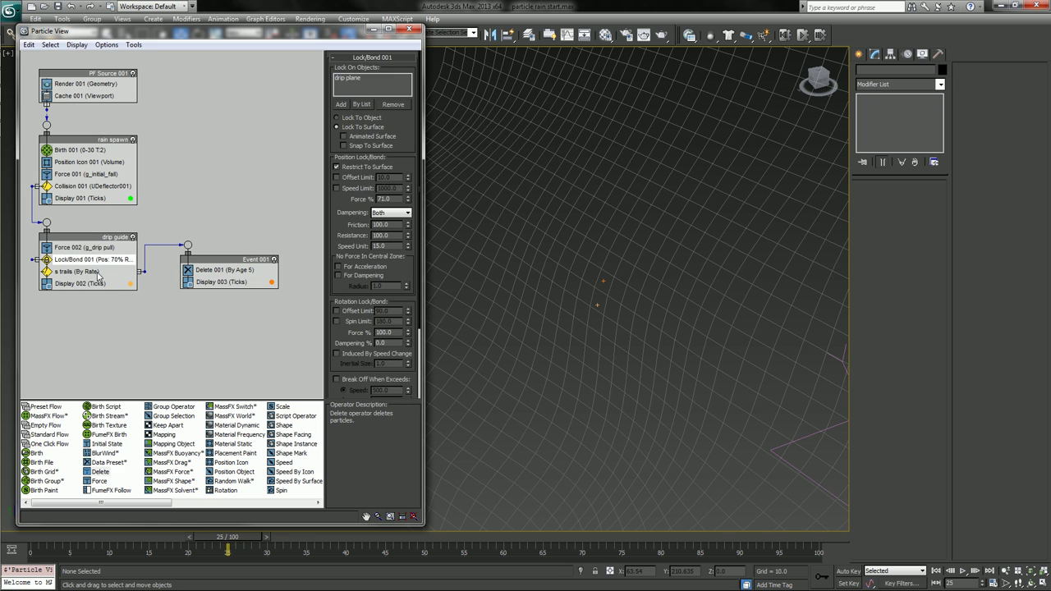
{"action": "left_click", "coordinate": [97, 274]}
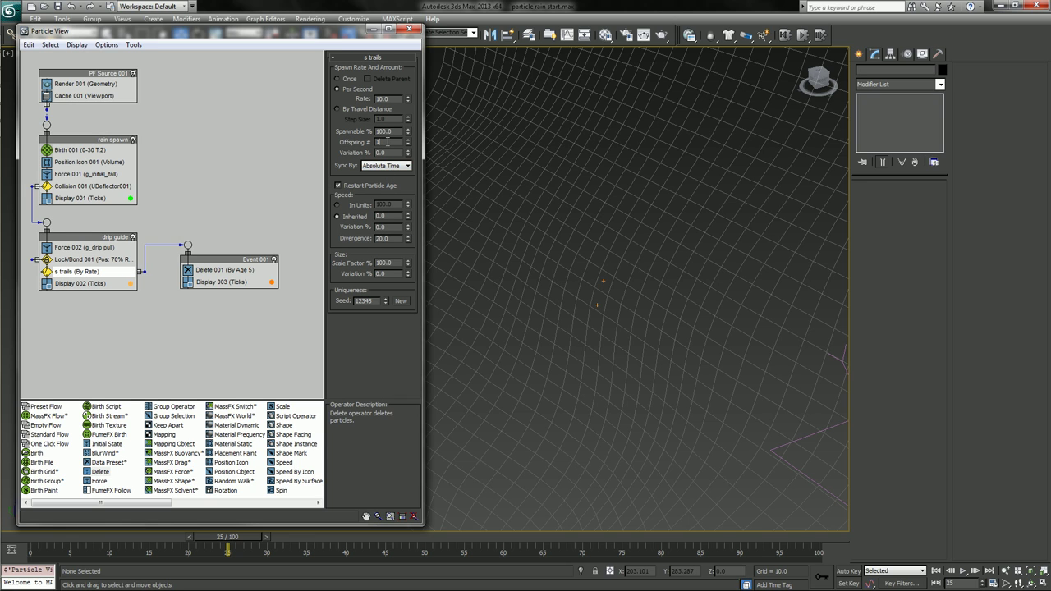
{"action": "type", "text": "0"}
{"action": "key", "text": "Return"}
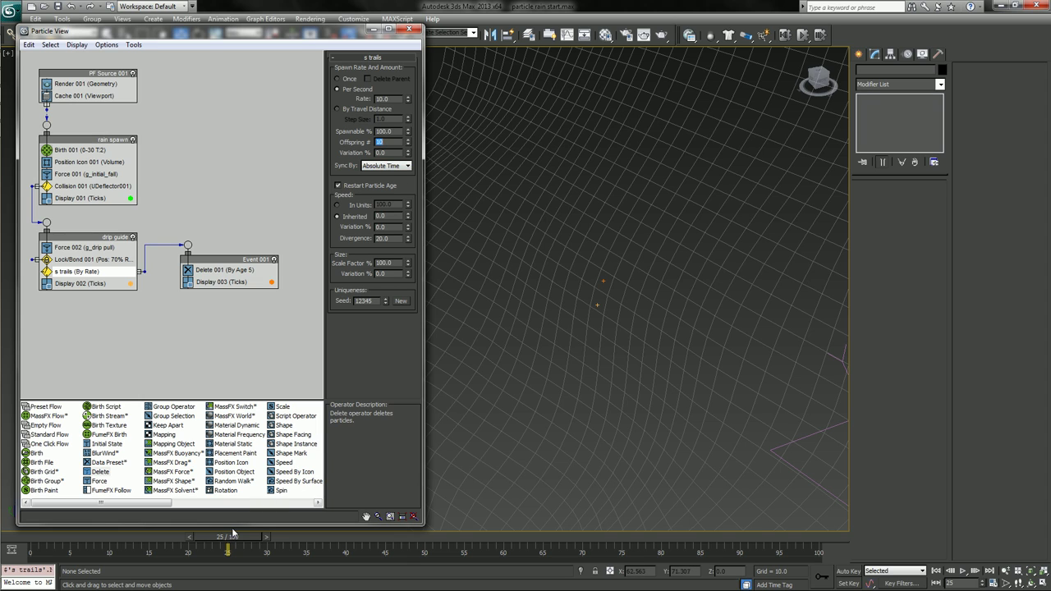
{"action": "left_click_drag", "start_coordinate": [234, 538], "coordinate": [204, 541]}
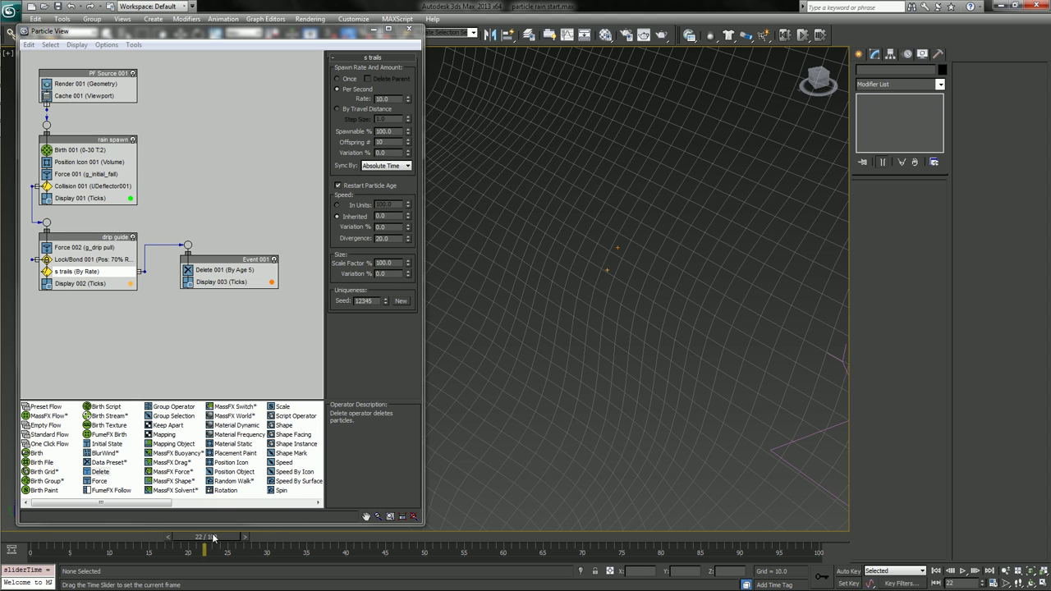
Set the s trails per-second spawn rate to 1 and scrub forward to frame 32.
{"action": "left_click", "coordinate": [342, 90]}
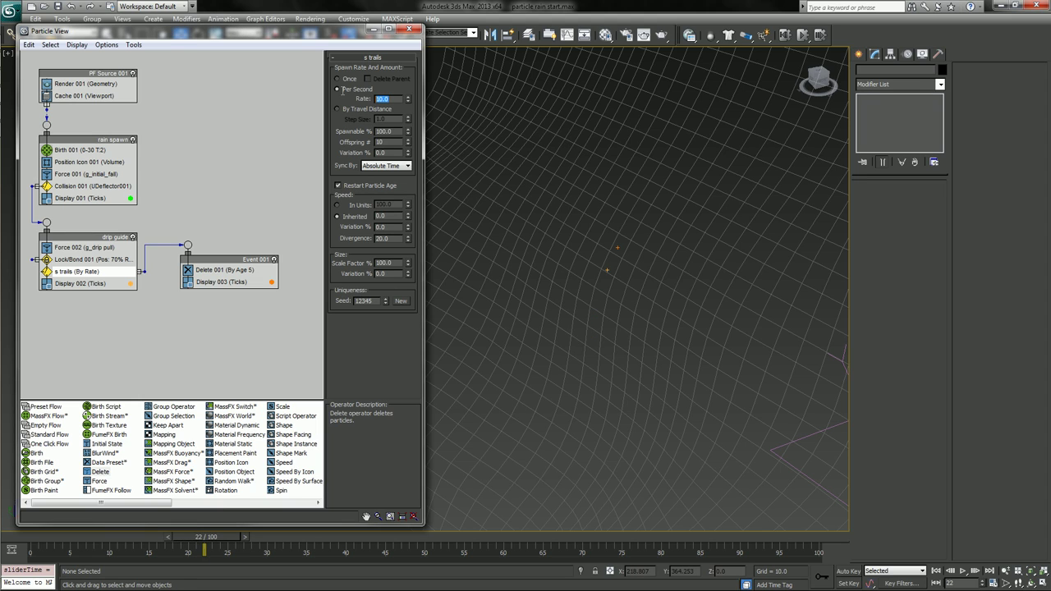
{"action": "type", "text": "1"}
{"action": "key", "text": "Return"}
{"action": "left_click_drag", "start_coordinate": [204, 539], "coordinate": [286, 553]}
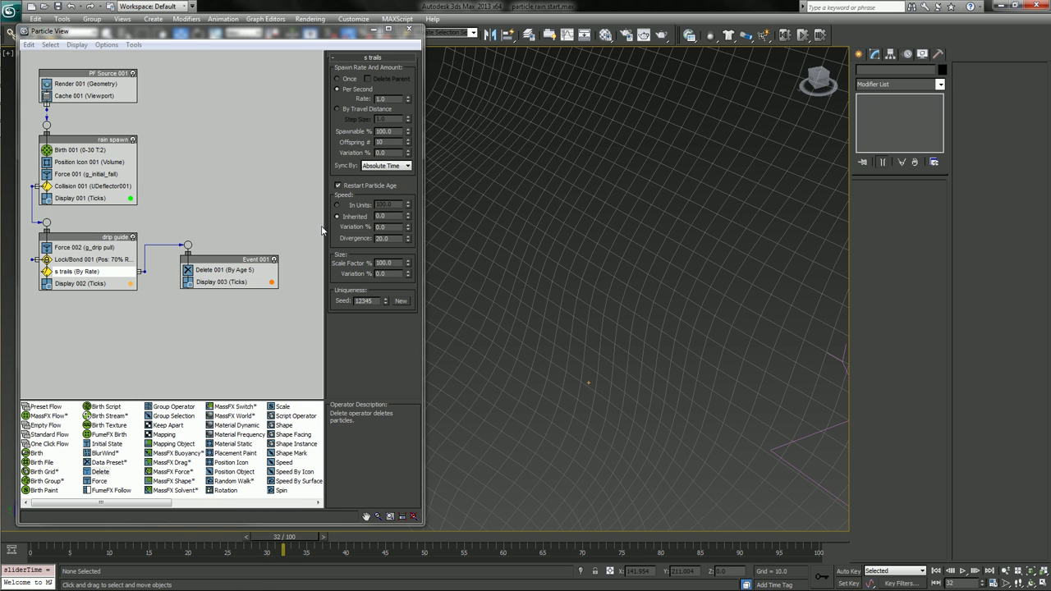
Clear the Cache 001 data, switch s trails to spawn by travel distance, and scrub back to frame 24.
{"action": "left_click", "coordinate": [101, 96]}
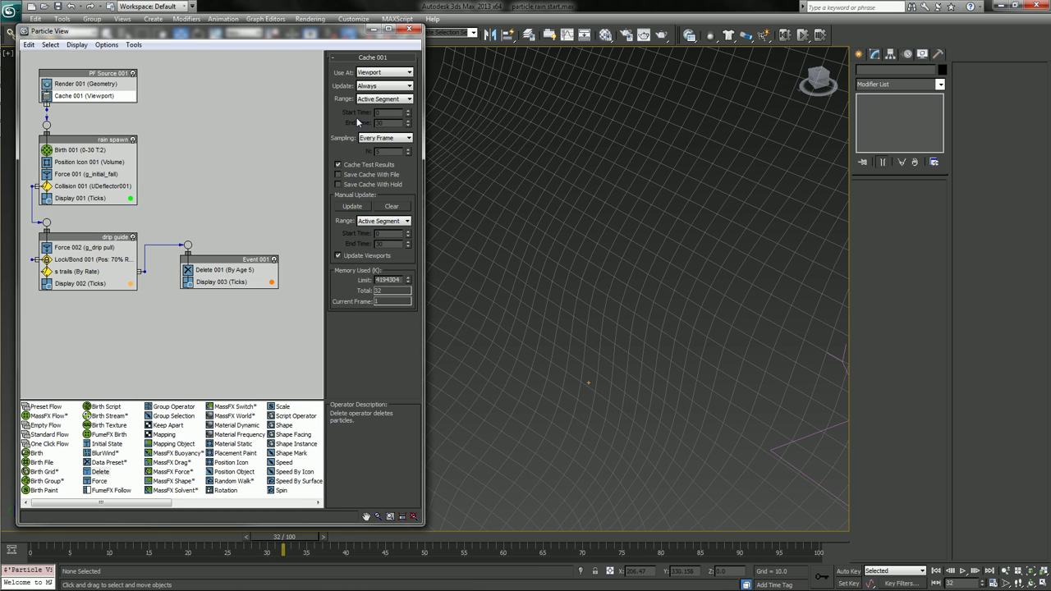
{"action": "left_click", "coordinate": [392, 206]}
{"action": "left_click", "coordinate": [89, 272]}
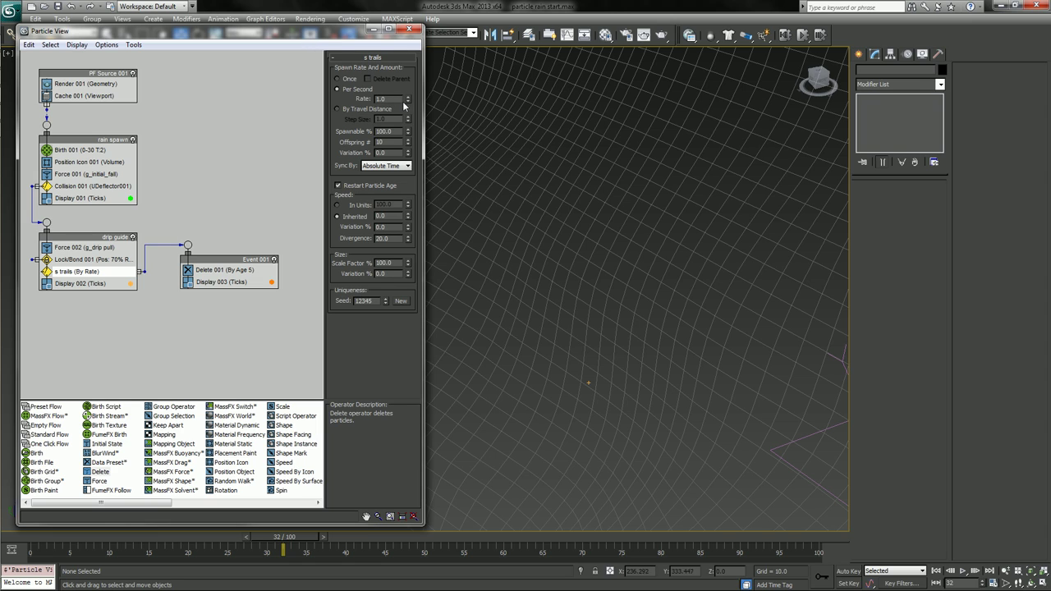
{"action": "left_click", "coordinate": [337, 109]}
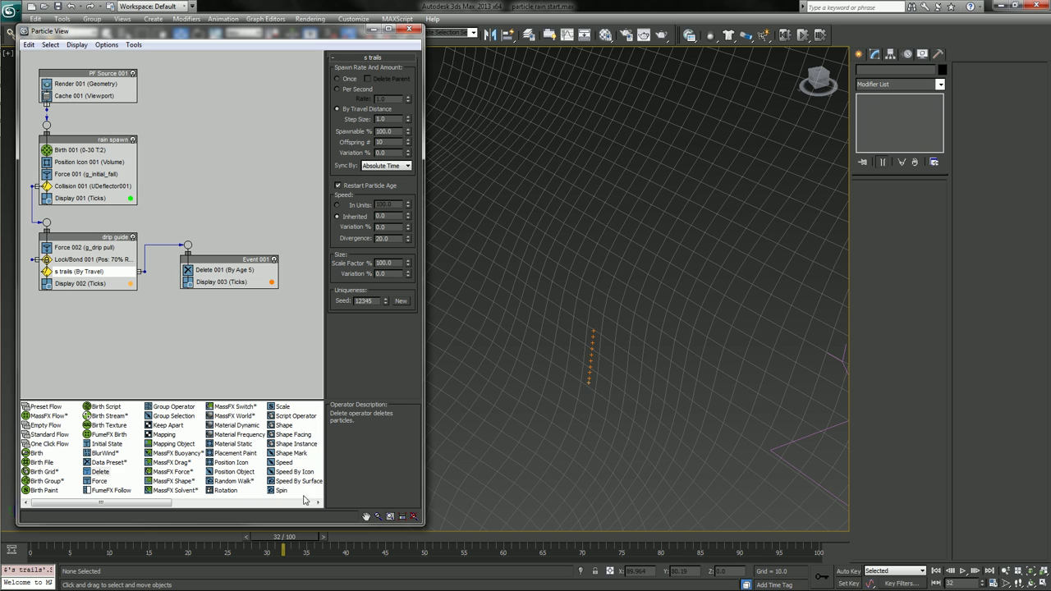
{"action": "left_click_drag", "start_coordinate": [279, 539], "coordinate": [220, 539]}
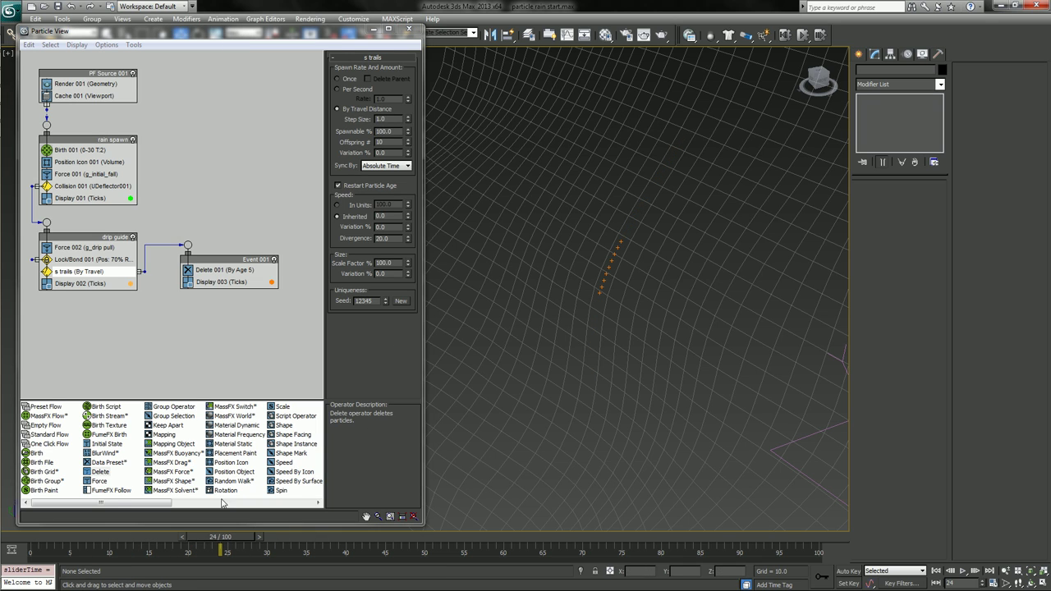
Set the s trails travel-distance step size to 0.5, checking the trail particles up close.
{"action": "left_click", "coordinate": [111, 238]}
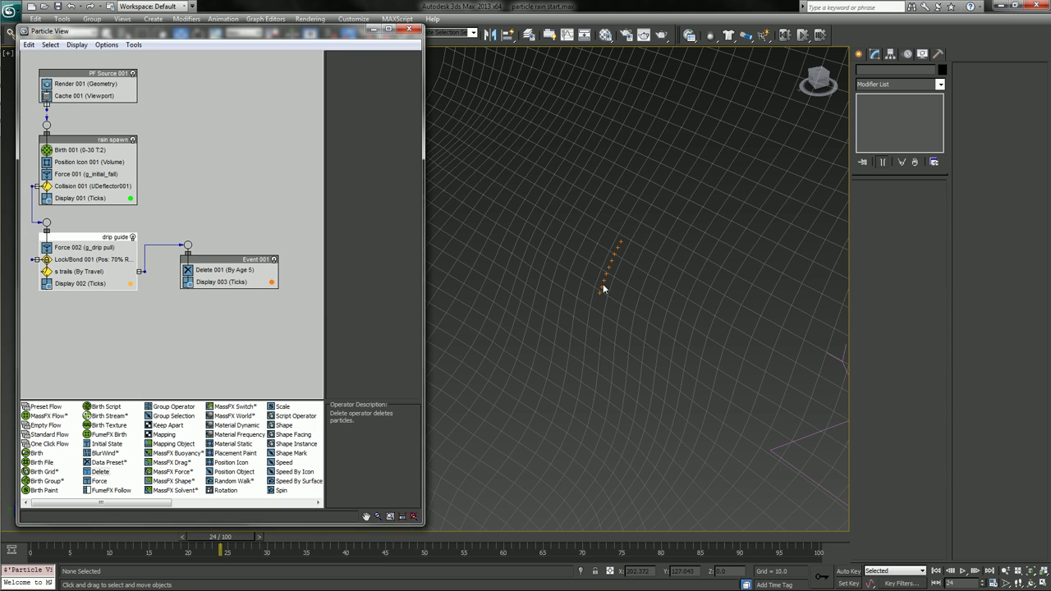
{"action": "left_click", "coordinate": [241, 265]}
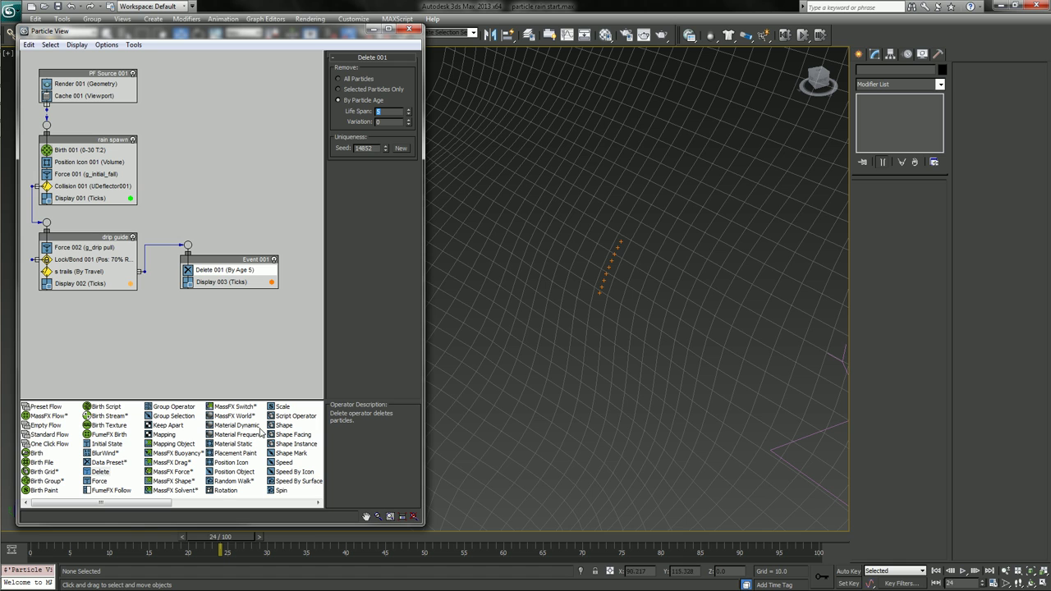
{"action": "left_click", "coordinate": [82, 272]}
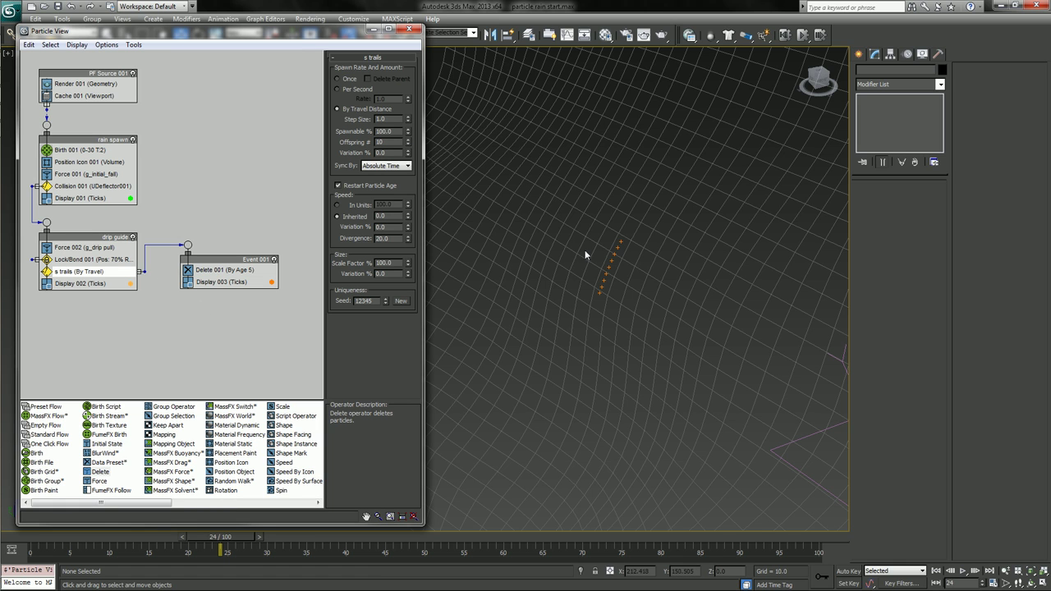
{"action": "middle_click_drag", "start_coordinate": [596, 293], "coordinate": [551, 199]}
{"action": "scroll", "coordinate": [600, 216], "scroll_direction": "up", "scroll_amount": 4}
{"action": "scroll", "coordinate": [582, 243], "scroll_direction": "up", "scroll_amount": 2}
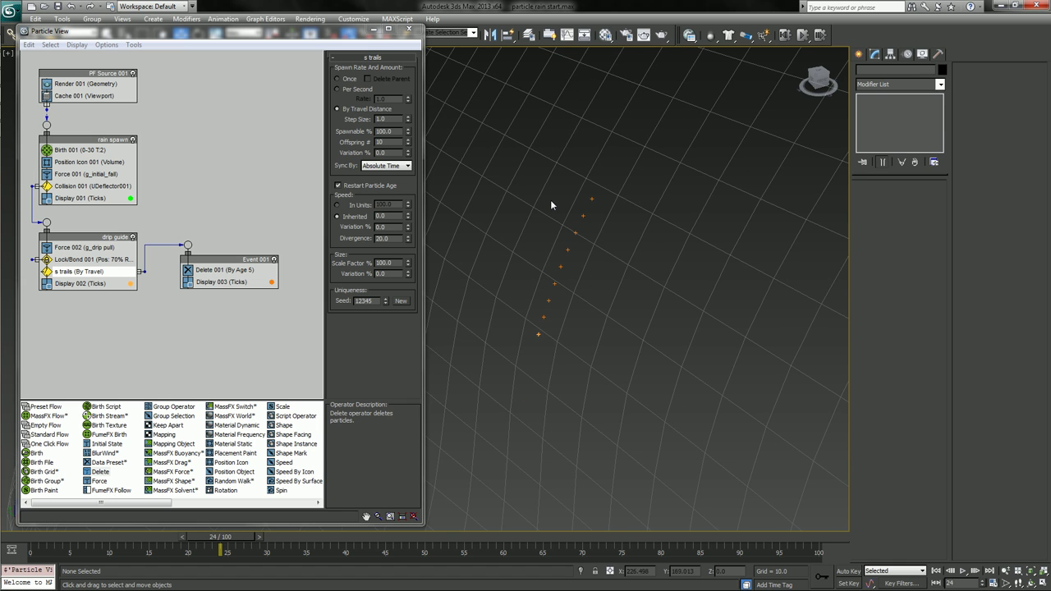
{"action": "left_click", "coordinate": [408, 122]}
{"action": "left_click_drag", "start_coordinate": [408, 122], "coordinate": [418, 103]}
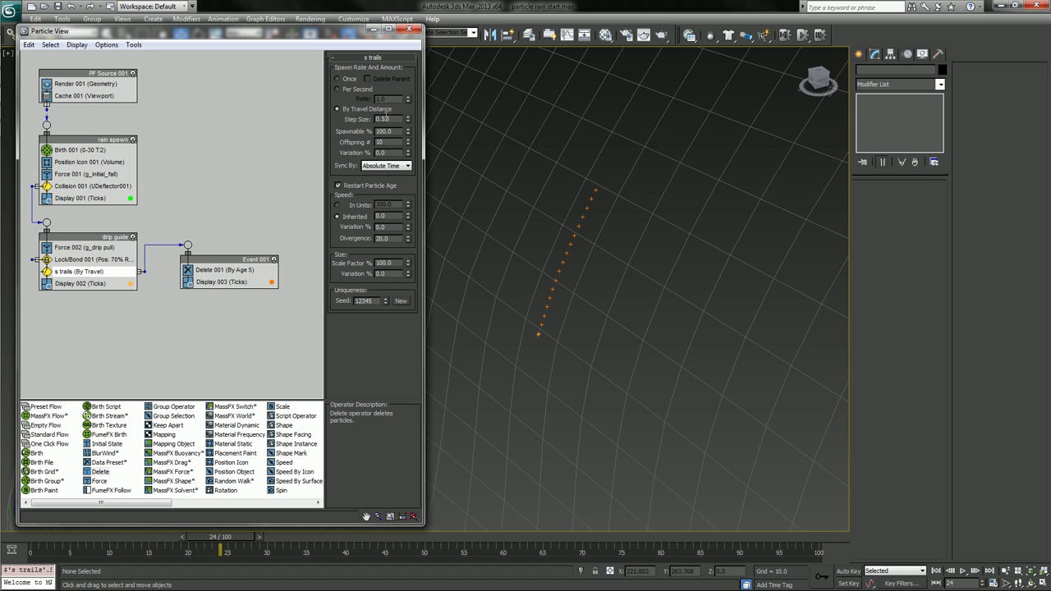
{"action": "type", "text": "0.5"}
{"action": "key", "text": "Return"}
Scrub forward to frame 69 to examine the trails over the whole drip plane.
{"action": "middle_click_drag", "start_coordinate": [589, 260], "coordinate": [763, 269], "text": "alt"}
{"action": "left_click", "coordinate": [639, 262]}
{"action": "left_click", "coordinate": [780, 271]}
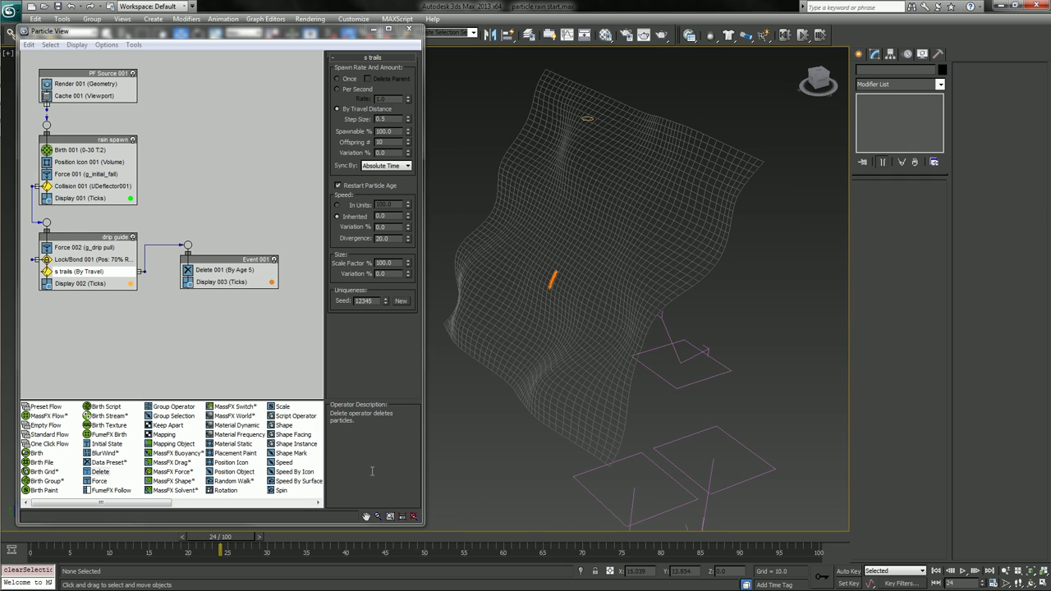
{"action": "left_click_drag", "start_coordinate": [220, 543], "coordinate": [569, 535]}
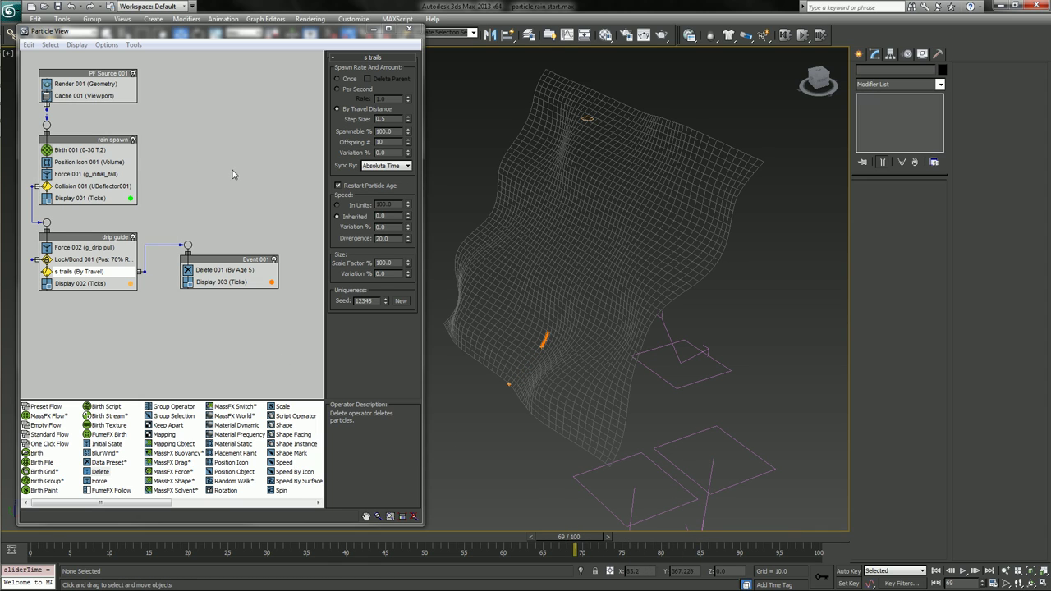
Set the Birth 001 amount to 20 and scrub the animation back to frame 39.
{"action": "left_click", "coordinate": [103, 151]}
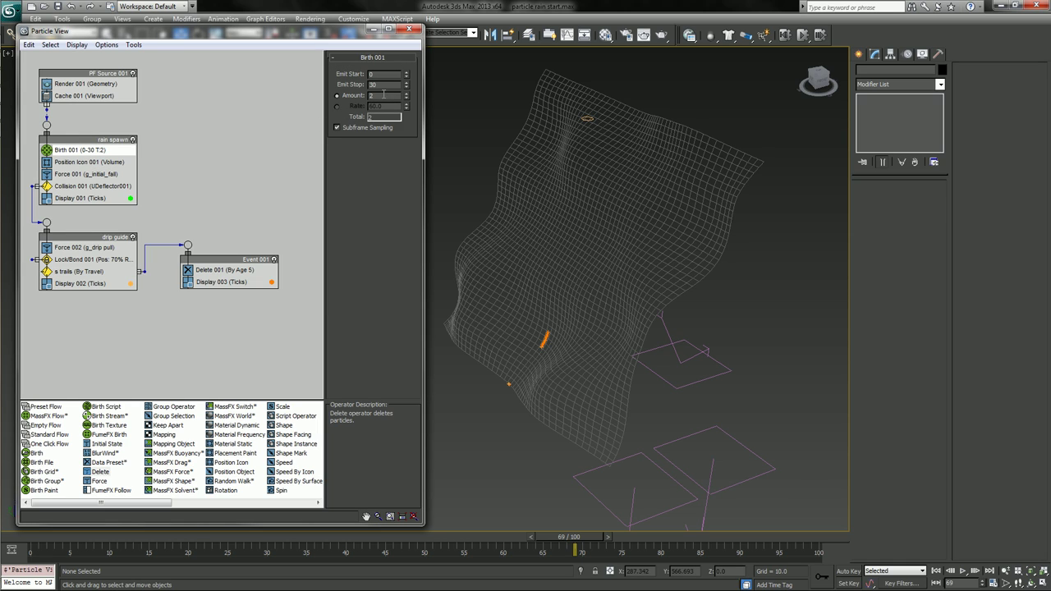
{"action": "key", "text": "Return"}
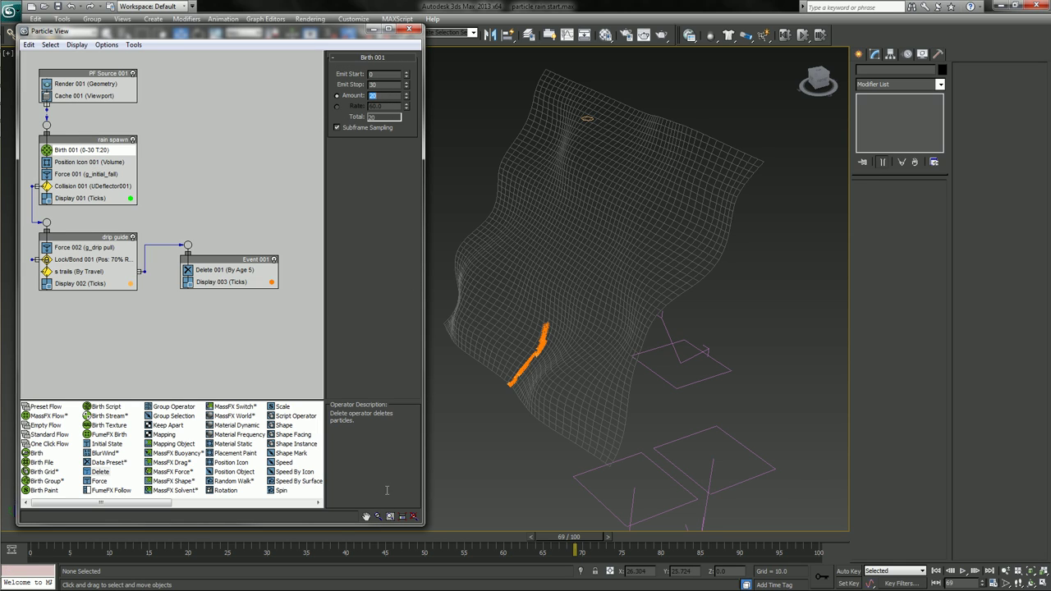
{"action": "mouse_move", "coordinate": [326, 539]}
{"action": "left_mouse_down"}
{"action": "mouse_move", "coordinate": [113, 532]}
{"action": "mouse_move", "coordinate": [365, 527]}
{"action": "mouse_move", "coordinate": [316, 527]}
{"action": "left_mouse_up"}
Enlarge the PF Source 001 circle emitter icon to a diameter of 40.995 and scrub to frame 23.
{"action": "left_click", "coordinate": [101, 76]}
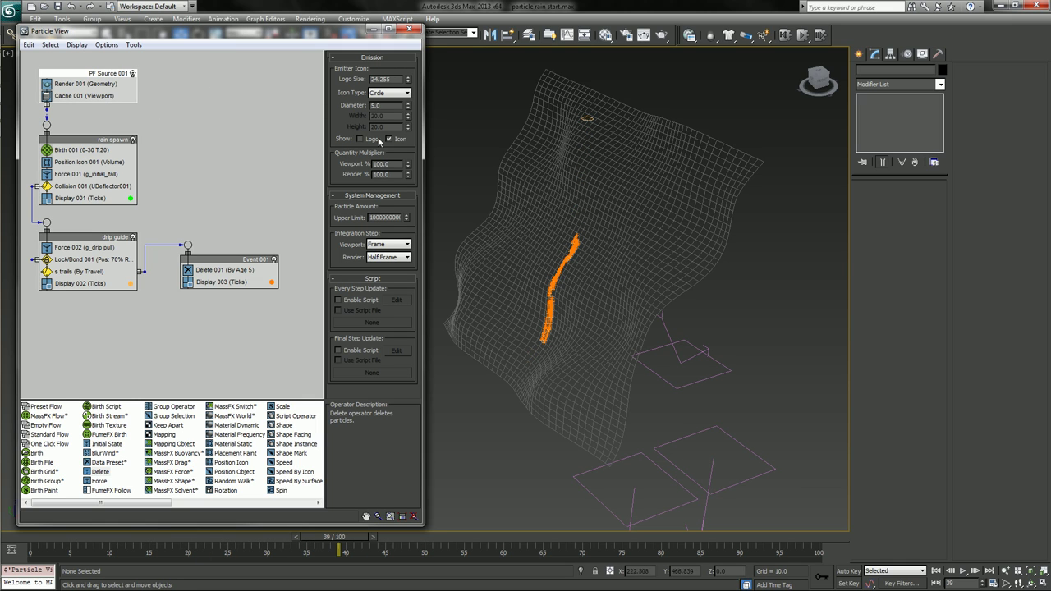
{"action": "mouse_move", "coordinate": [408, 94]}
{"action": "left_mouse_down"}
{"action": "mouse_move", "coordinate": [423, 70]}
{"action": "mouse_move", "coordinate": [426, 103]}
{"action": "mouse_move", "coordinate": [406, 96]}
{"action": "left_mouse_up"}
{"action": "left_click_drag", "start_coordinate": [206, 539], "coordinate": [212, 502]}
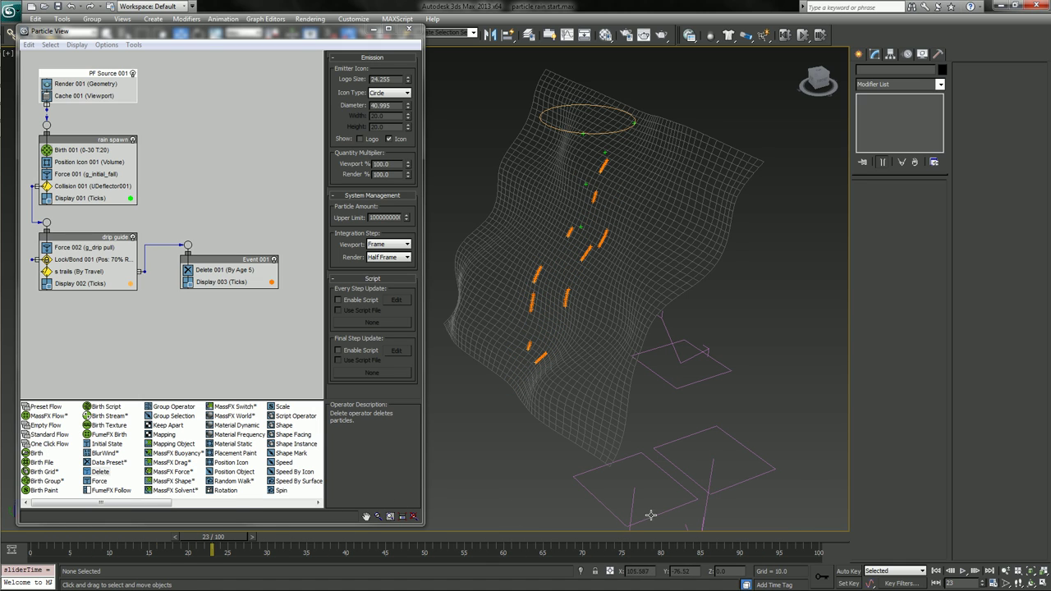
Try different strengths on the g_drip pull gravity space warp.
{"action": "left_click", "coordinate": [744, 489]}
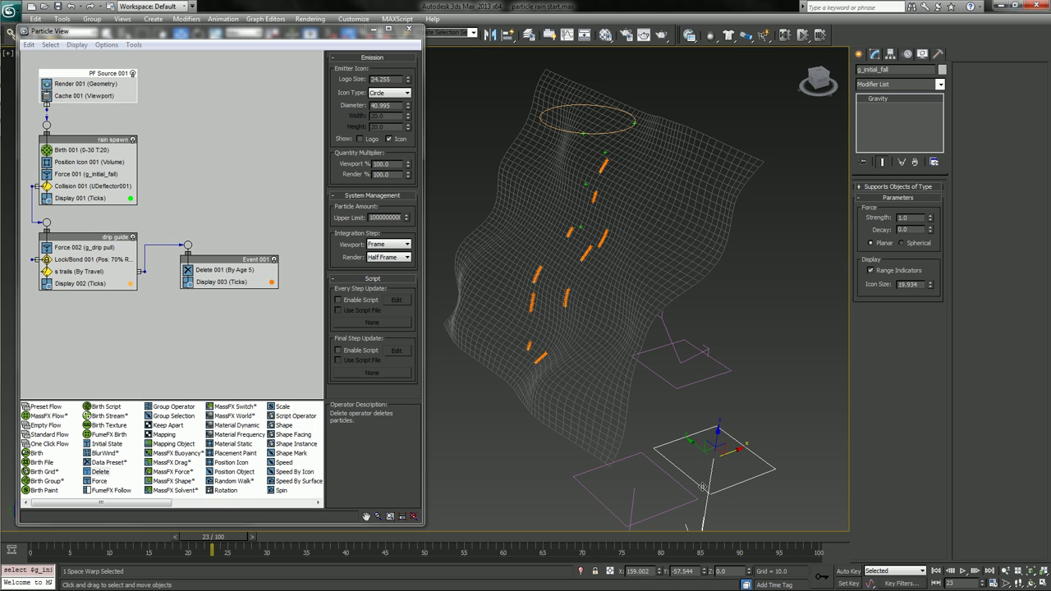
{"action": "left_click", "coordinate": [623, 489]}
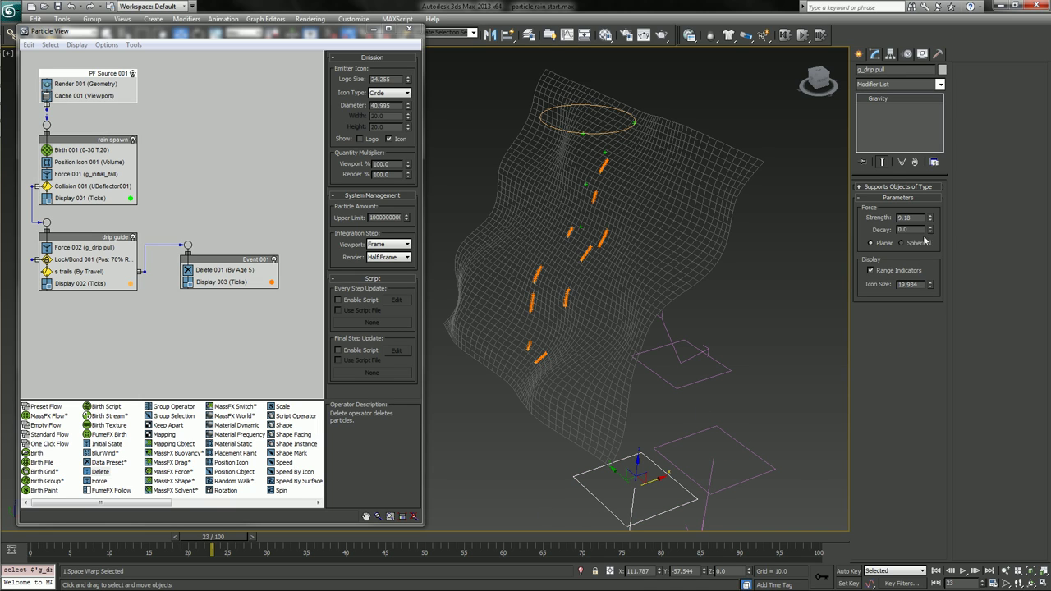
{"action": "left_click_drag", "start_coordinate": [928, 219], "coordinate": [927, 195]}
{"action": "right_click", "coordinate": [907, 174]}
{"action": "left_click_drag", "start_coordinate": [930, 220], "coordinate": [931, 215]}
{"action": "right_click", "coordinate": [971, 220]}
Try other force and friction values on Lock/Bond 001, and raise its speed unit to 23.4.
{"action": "left_click", "coordinate": [77, 260]}
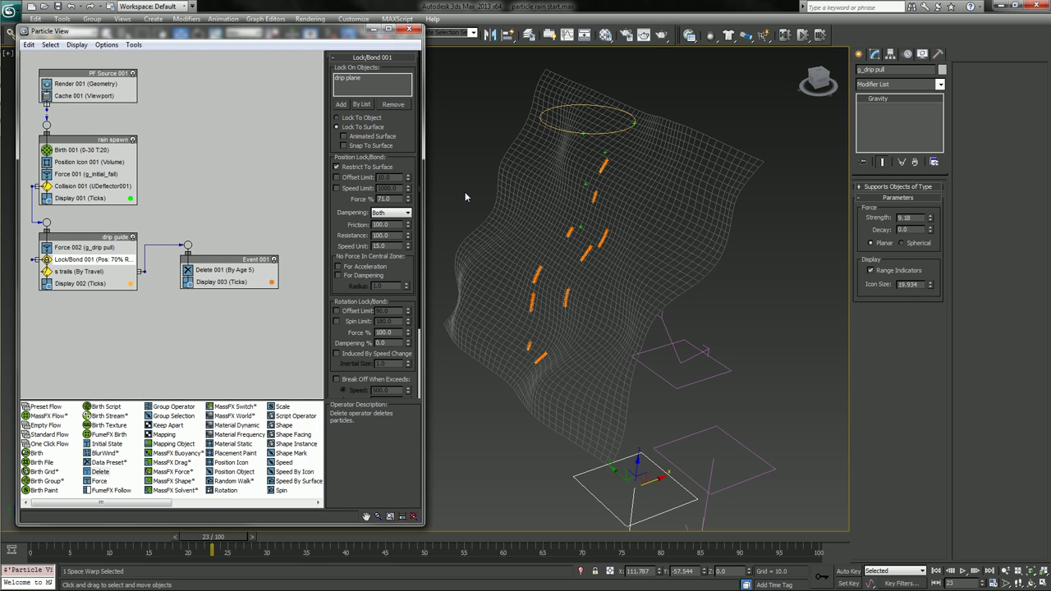
{"action": "left_click", "coordinate": [408, 202]}
{"action": "right_click", "coordinate": [408, 202]}
{"action": "left_click_drag", "start_coordinate": [408, 229], "coordinate": [411, 237]}
{"action": "right_click", "coordinate": [417, 218]}
{"action": "mouse_move", "coordinate": [408, 246]}
{"action": "left_mouse_down"}
{"action": "mouse_move", "coordinate": [407, 234]}
{"action": "mouse_move", "coordinate": [407, 260]}
{"action": "left_mouse_up"}
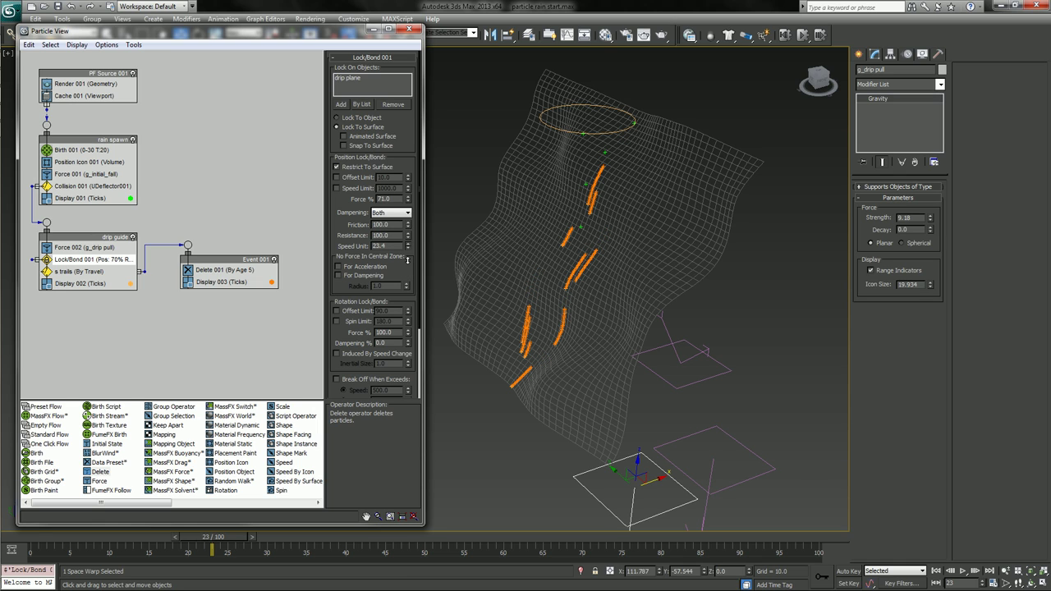
Raise the Lock/Bond 001 speed unit to 46.566 at frame 41, and play the animation to test it.
{"action": "left_click_drag", "start_coordinate": [205, 538], "coordinate": [353, 538]}
{"action": "key", "text": "w"}
{"action": "left_click_drag", "start_coordinate": [409, 246], "coordinate": [401, 234]}
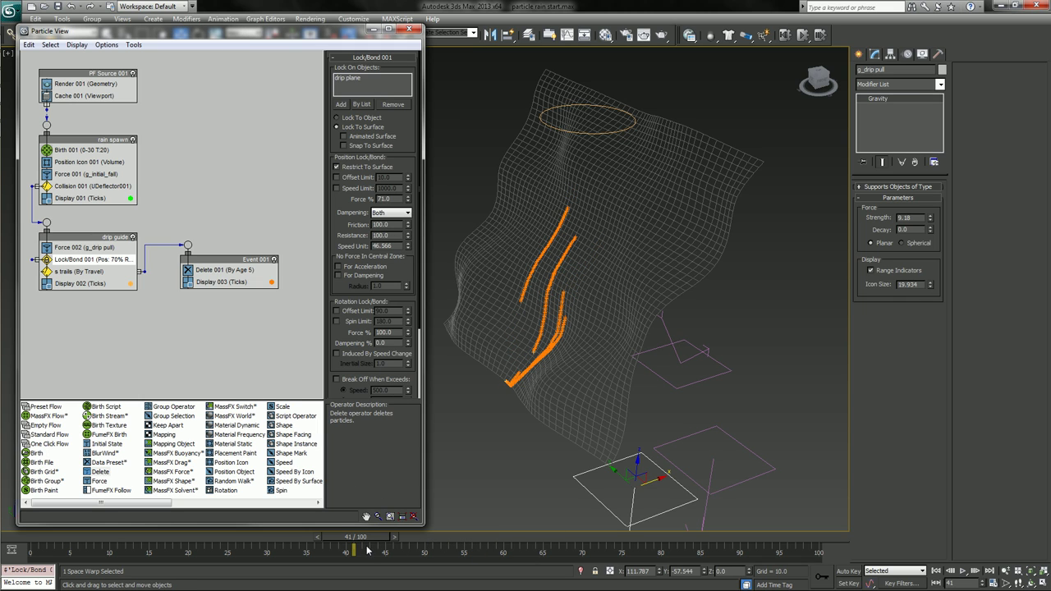
{"action": "mouse_move", "coordinate": [366, 539]}
{"action": "left_mouse_down"}
{"action": "mouse_move", "coordinate": [337, 550]}
{"action": "mouse_move", "coordinate": [128, 554]}
{"action": "left_mouse_up"}
{"action": "key", "text": "/"}
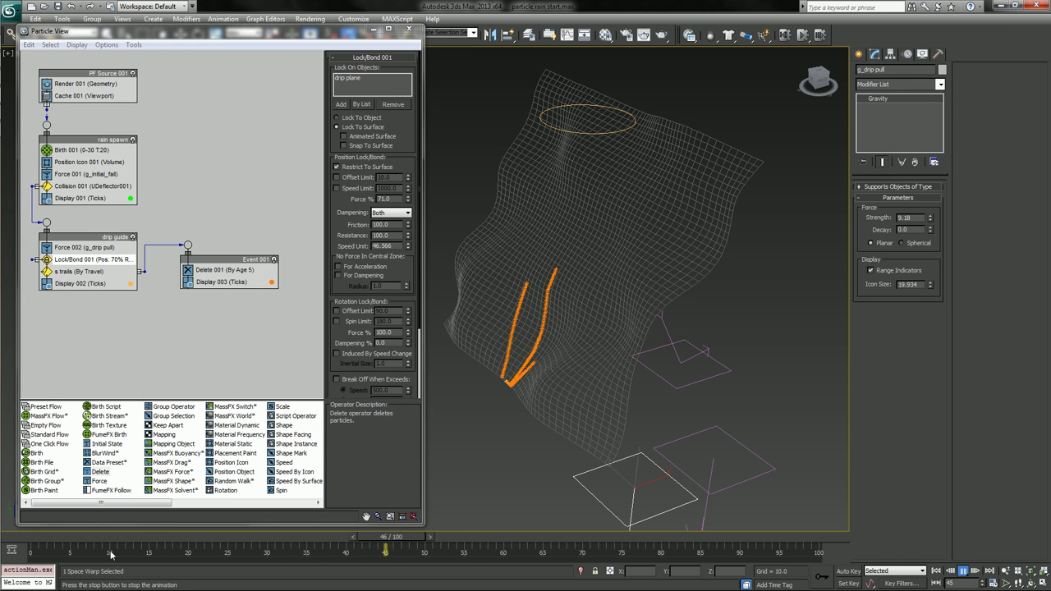
Turn on real-time playback in the time configuration and stop the running animation.
{"action": "left_click", "coordinate": [993, 582]}
{"action": "left_click", "coordinate": [458, 256]}
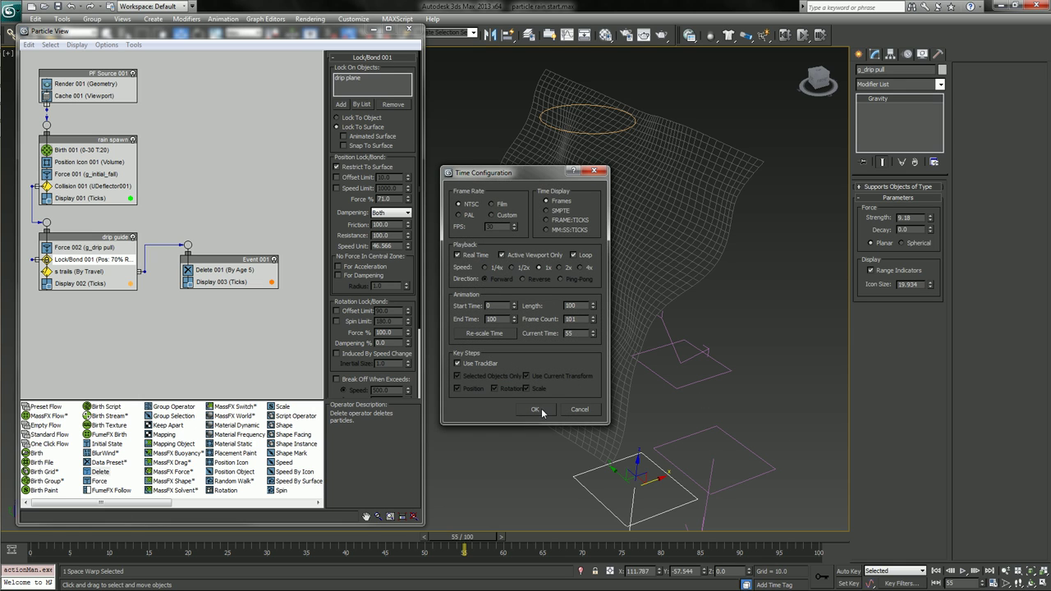
{"action": "left_click", "coordinate": [538, 409]}
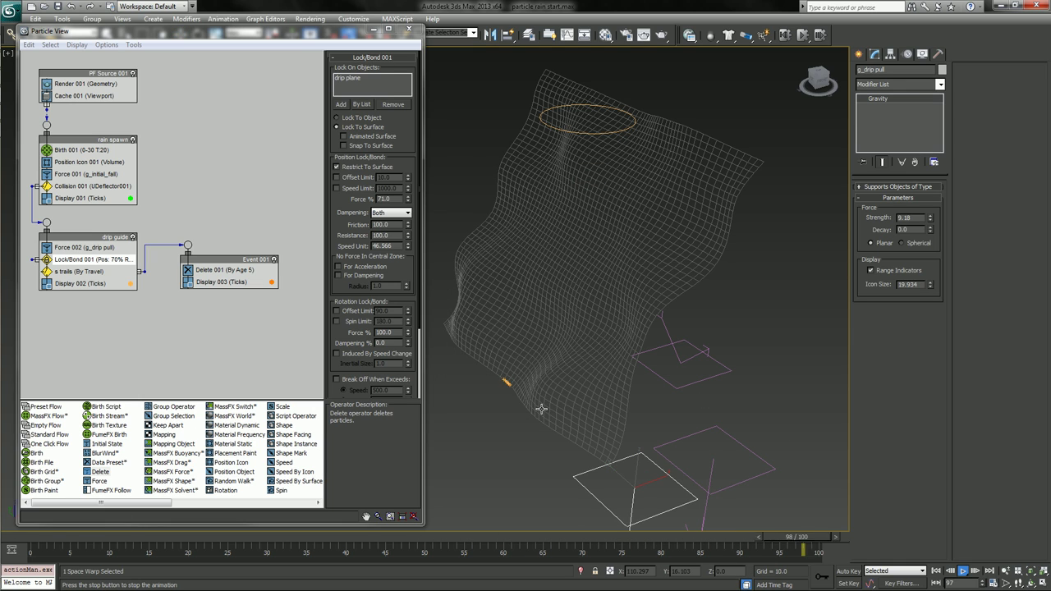
{"action": "key", "text": "/"}
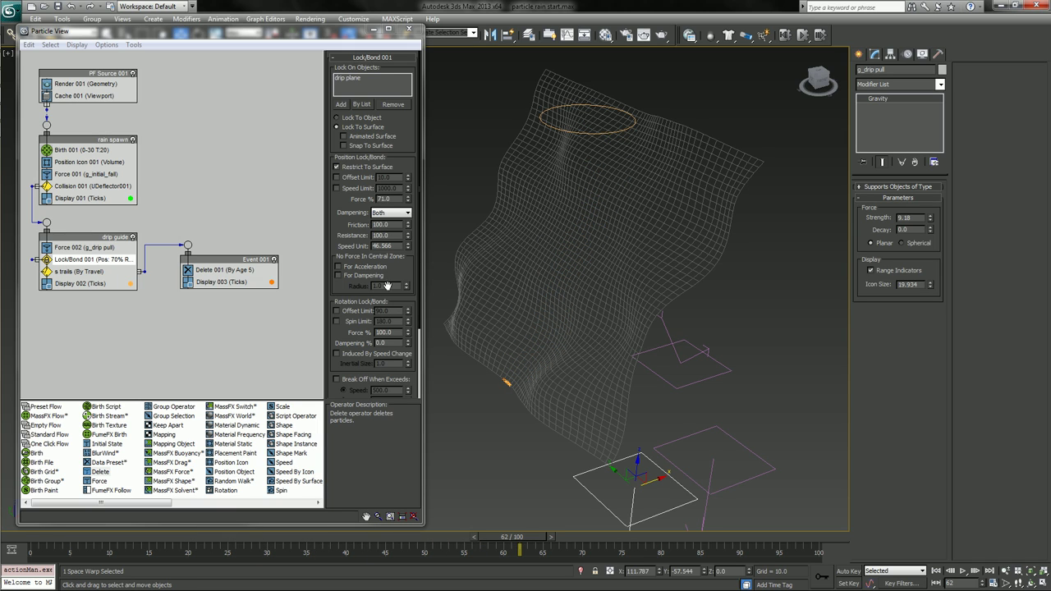
Scrub to frame 27 and set the Lock/Bond 001 speed unit to 23.
{"action": "left_click_drag", "start_coordinate": [327, 540], "coordinate": [246, 540]}
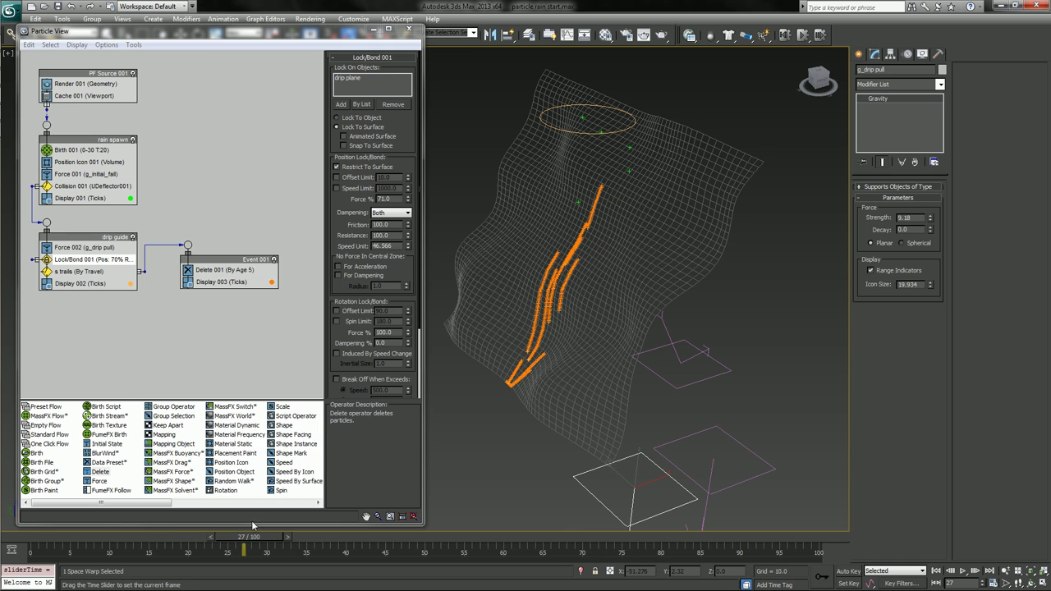
{"action": "double_click", "coordinate": [382, 245]}
{"action": "type", "text": "23"}
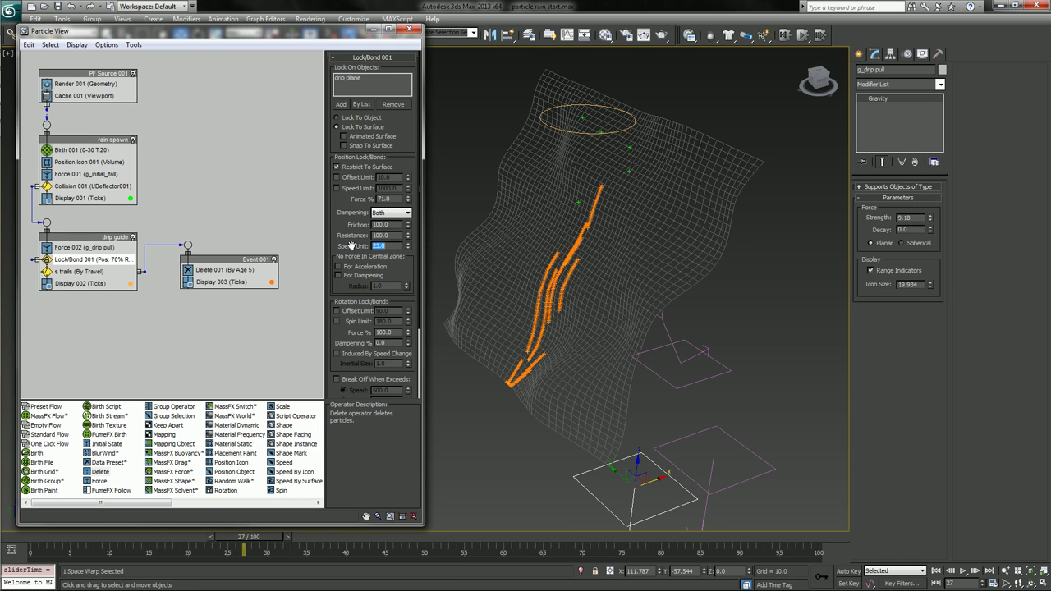
Play the animation to test the drips with the Lock/Bond 001 speed unit of 23.
{"action": "key", "text": "Return"}
{"action": "key", "text": "slash"}
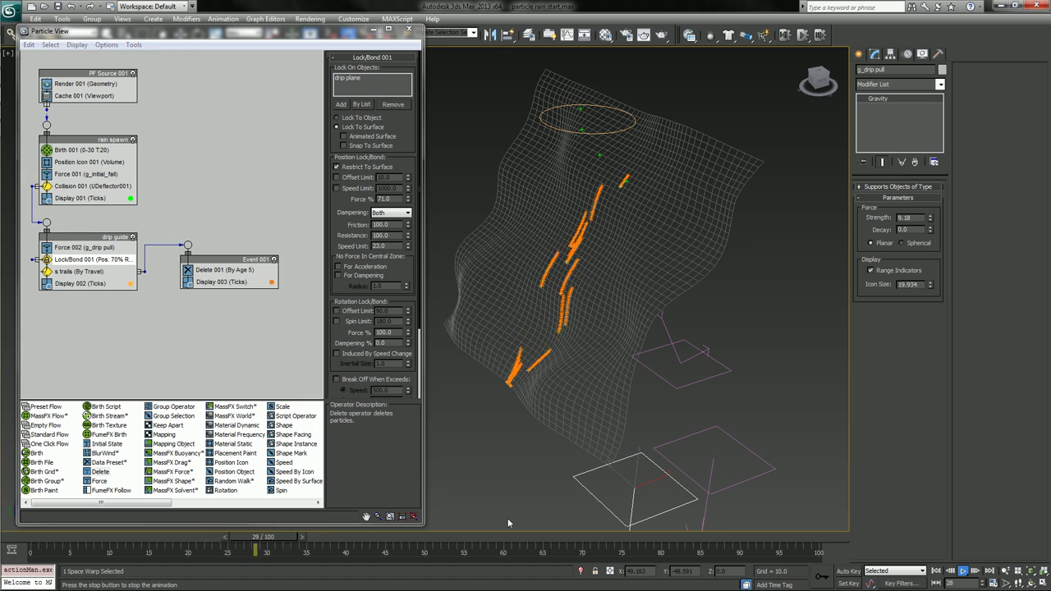
{"action": "key", "text": "slash"}
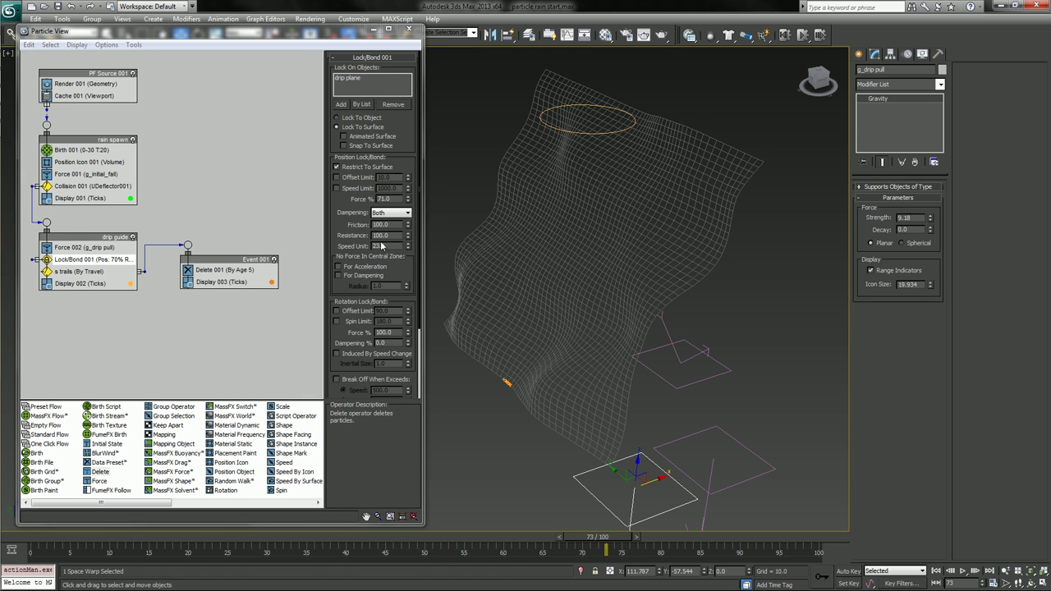
Set the Lock/Bond 001 speed unit to 35 and play the animation to test it.
{"action": "left_click_drag", "start_coordinate": [389, 246], "coordinate": [357, 245]}
{"action": "key", "text": "Return"}
{"action": "left_click", "coordinate": [374, 542]}
{"action": "key", "text": "slash"}
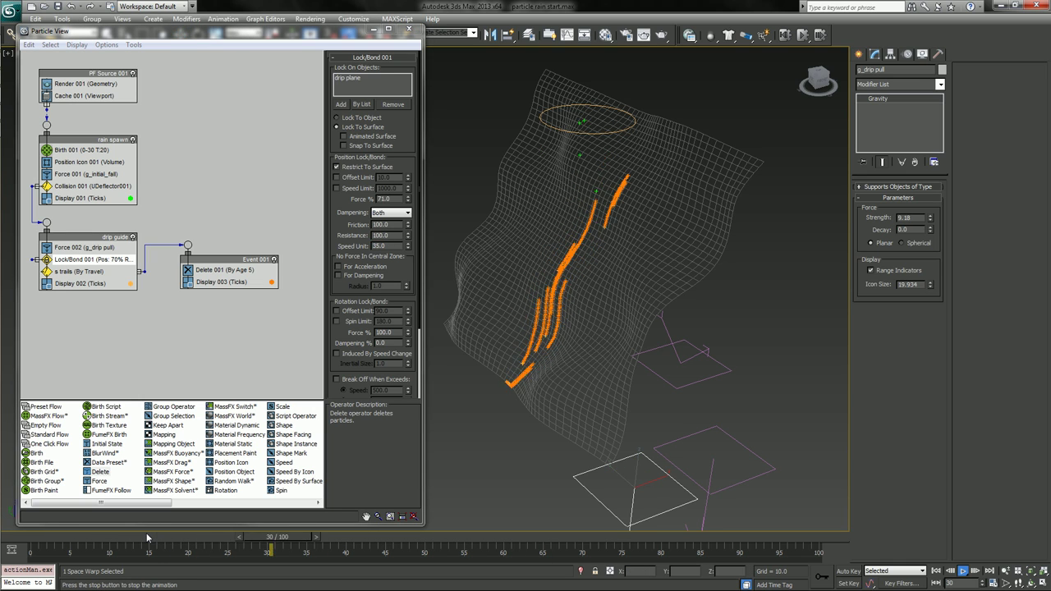
{"action": "key", "text": "slash"}
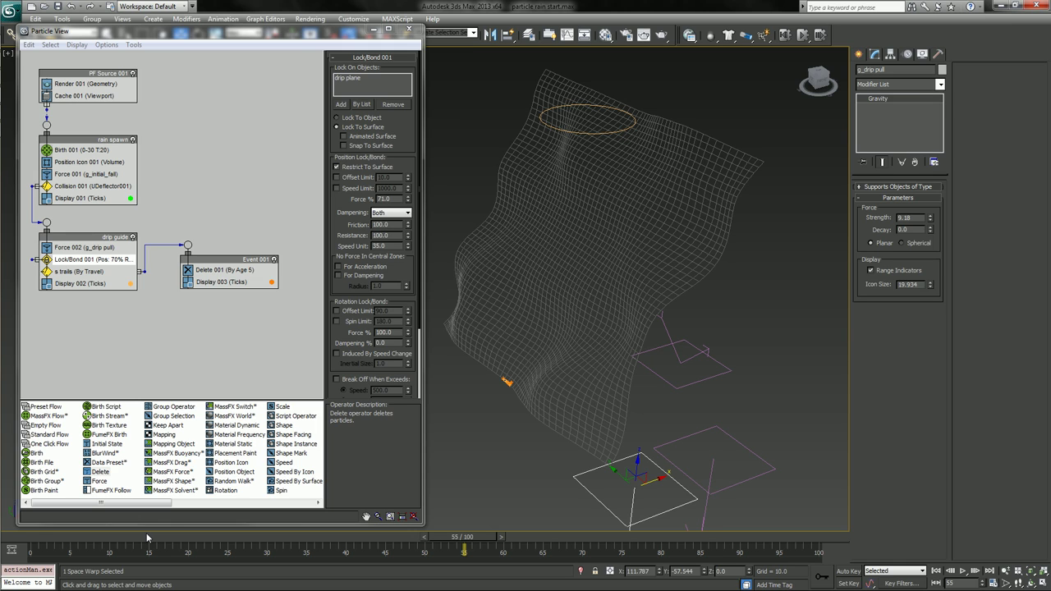
Scrub through frames 21 to 41 and examine how the trails run over the drip plane's surface.
{"action": "left_click_drag", "start_coordinate": [146, 532], "coordinate": [366, 517]}
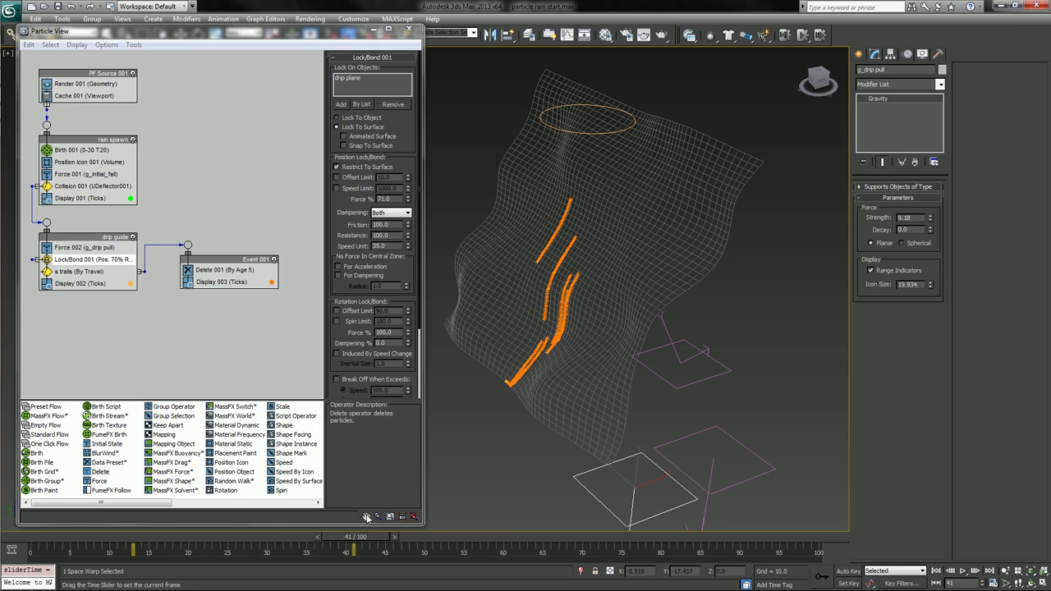
{"action": "scroll", "coordinate": [562, 271], "scroll_direction": "up", "scroll_amount": 5}
{"action": "middle_click_drag", "start_coordinate": [562, 271], "coordinate": [637, 244]}
{"action": "scroll", "coordinate": [618, 273], "scroll_direction": "down", "scroll_amount": 4}
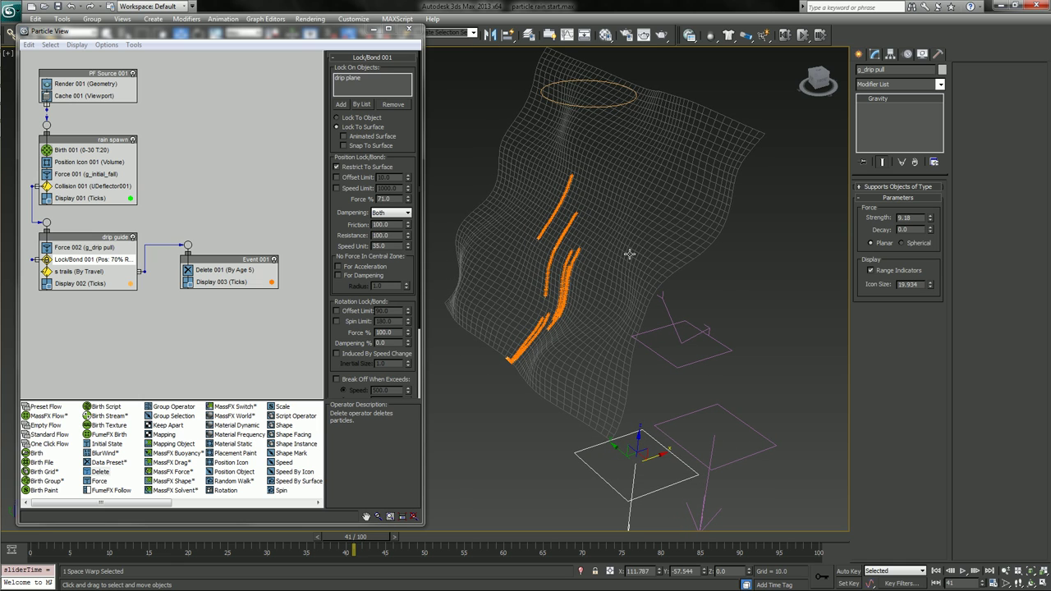
{"action": "mouse_move", "coordinate": [364, 539]}
{"action": "left_mouse_down"}
{"action": "mouse_move", "coordinate": [180, 525]}
{"action": "mouse_move", "coordinate": [156, 497]}
{"action": "mouse_move", "coordinate": [222, 492]}
{"action": "mouse_move", "coordinate": [113, 479]}
{"action": "mouse_move", "coordinate": [271, 482]}
{"action": "mouse_move", "coordinate": [217, 481]}
{"action": "mouse_move", "coordinate": [260, 479]}
{"action": "left_mouse_up"}
{"action": "left_click_drag", "start_coordinate": [251, 550], "coordinate": [282, 549]}
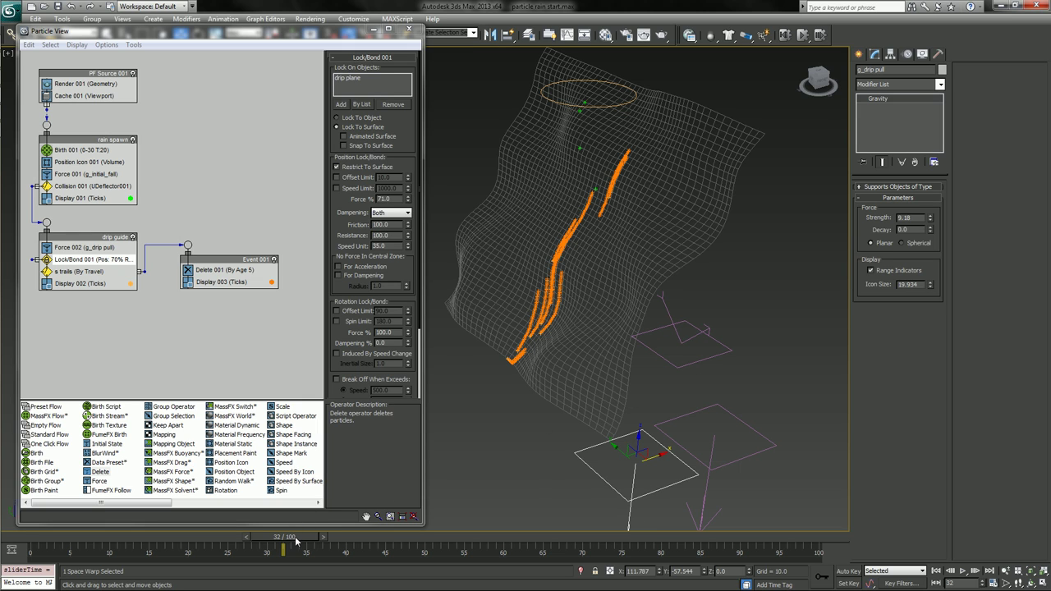
{"action": "mouse_move", "coordinate": [297, 541]}
{"action": "left_mouse_down"}
{"action": "mouse_move", "coordinate": [164, 548]}
{"action": "mouse_move", "coordinate": [487, 547]}
{"action": "mouse_move", "coordinate": [90, 544]}
{"action": "mouse_move", "coordinate": [381, 543]}
{"action": "mouse_move", "coordinate": [448, 523]}
{"action": "mouse_move", "coordinate": [263, 542]}
{"action": "mouse_move", "coordinate": [180, 527]}
{"action": "mouse_move", "coordinate": [205, 530]}
{"action": "left_mouse_up"}
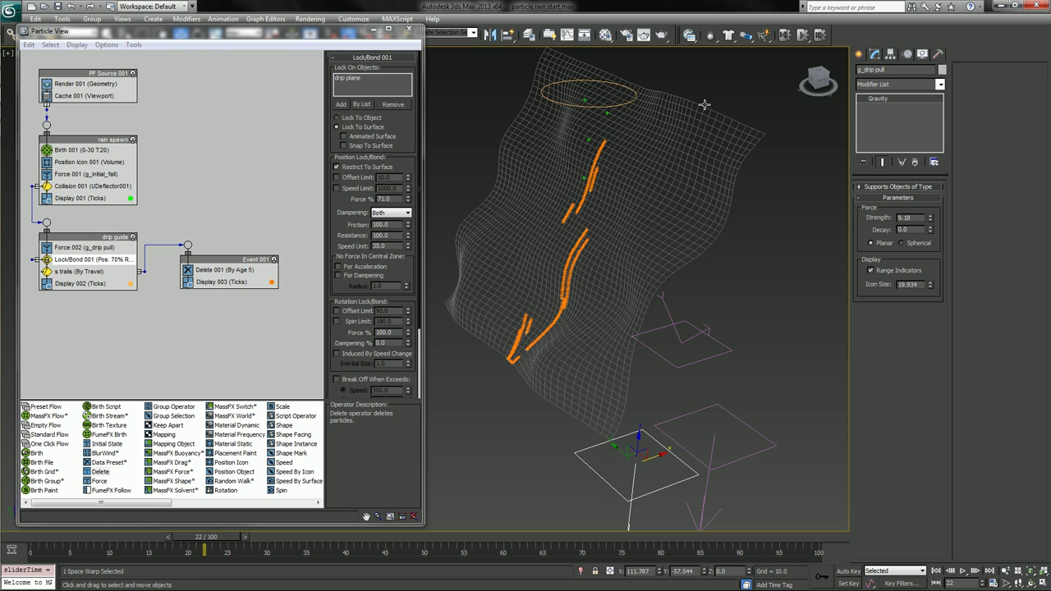
{"action": "left_click", "coordinate": [701, 157]}
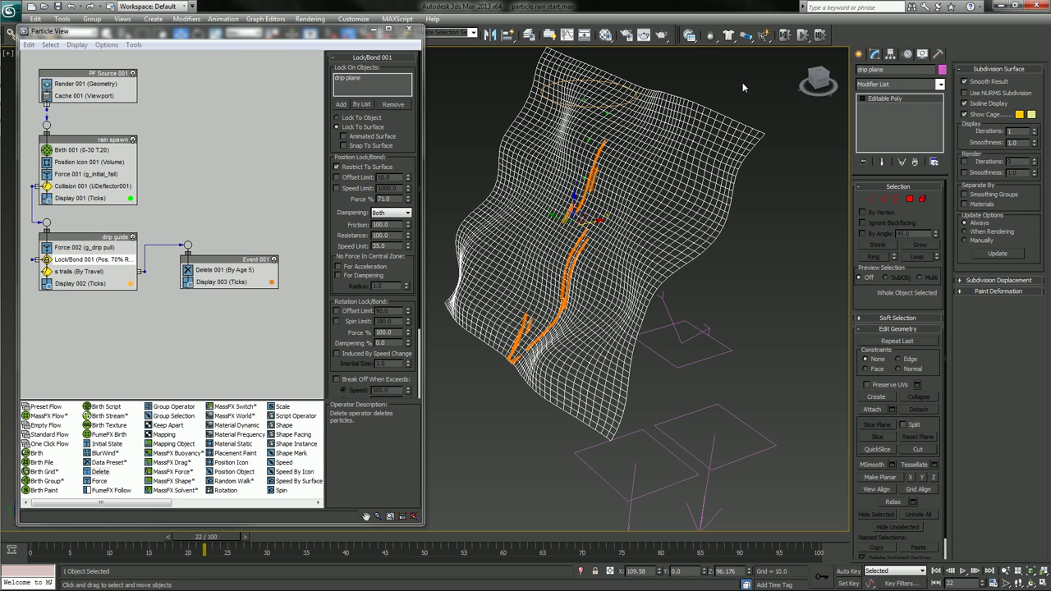
{"action": "mouse_move", "coordinate": [220, 539]}
{"action": "left_mouse_down"}
{"action": "mouse_move", "coordinate": [292, 538]}
{"action": "mouse_move", "coordinate": [74, 536]}
{"action": "mouse_move", "coordinate": [222, 534]}
{"action": "left_mouse_up"}
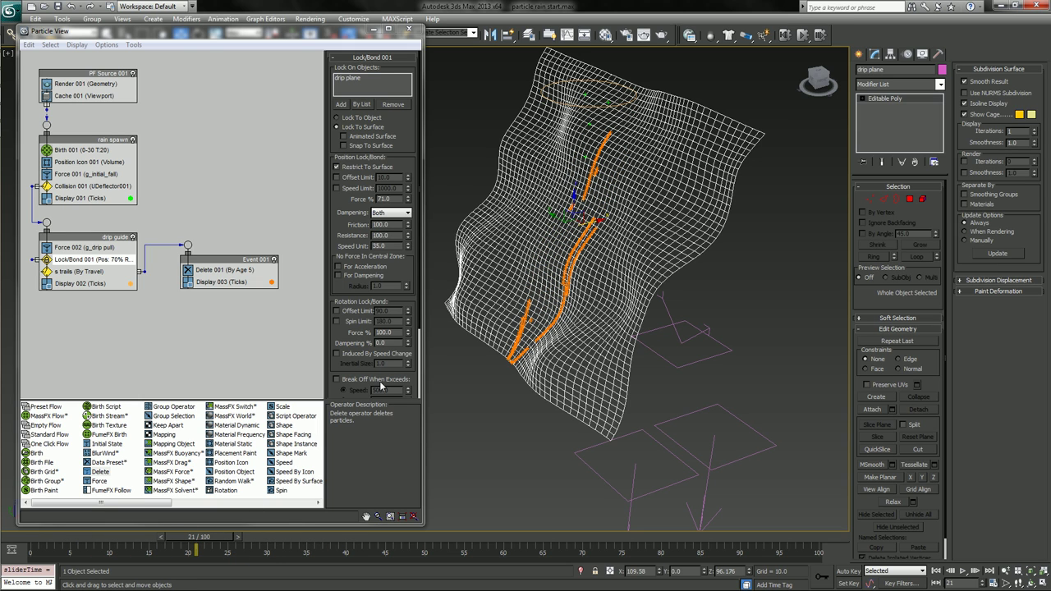
{"action": "left_click", "coordinate": [477, 180]}
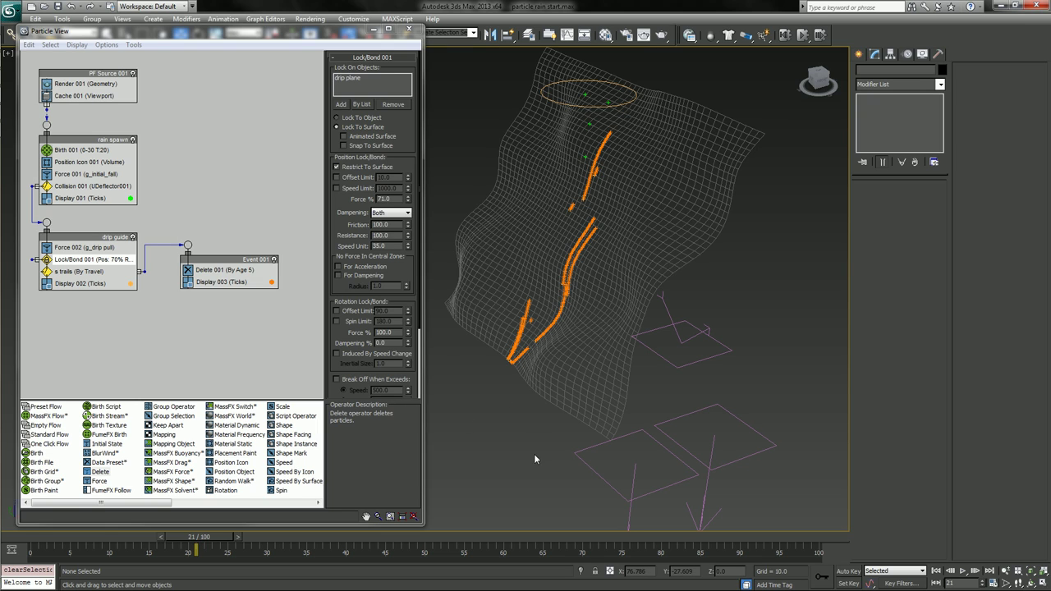
{"action": "mouse_move", "coordinate": [201, 542]}
{"action": "left_mouse_down"}
{"action": "mouse_move", "coordinate": [141, 545]}
{"action": "mouse_move", "coordinate": [212, 545]}
{"action": "left_mouse_up"}
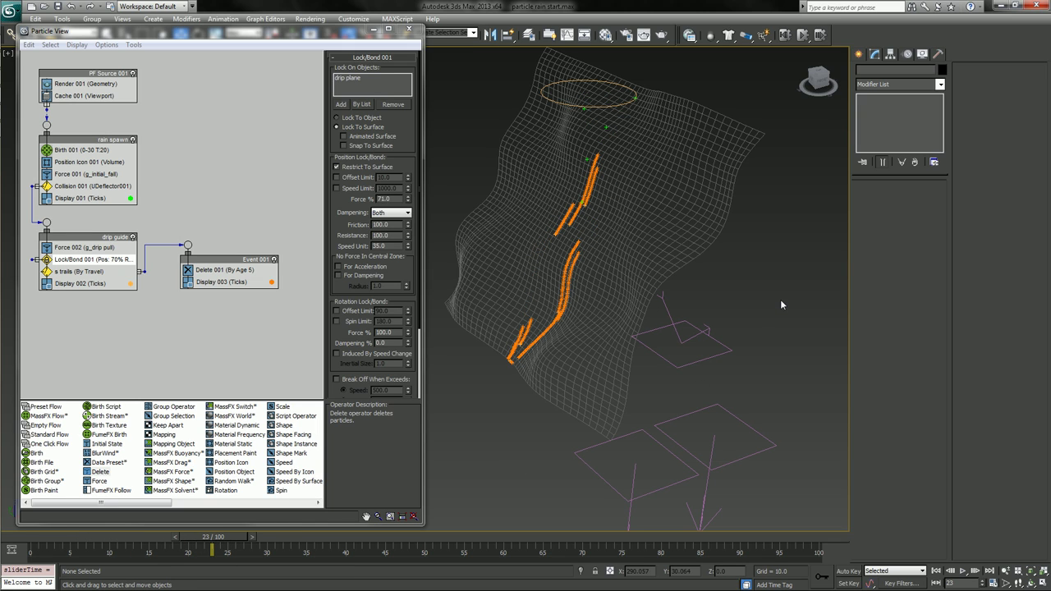
Create a Wind space warp beside the gravity icons, near the drip plane's lower end.
{"action": "type", "text": "xwind"}
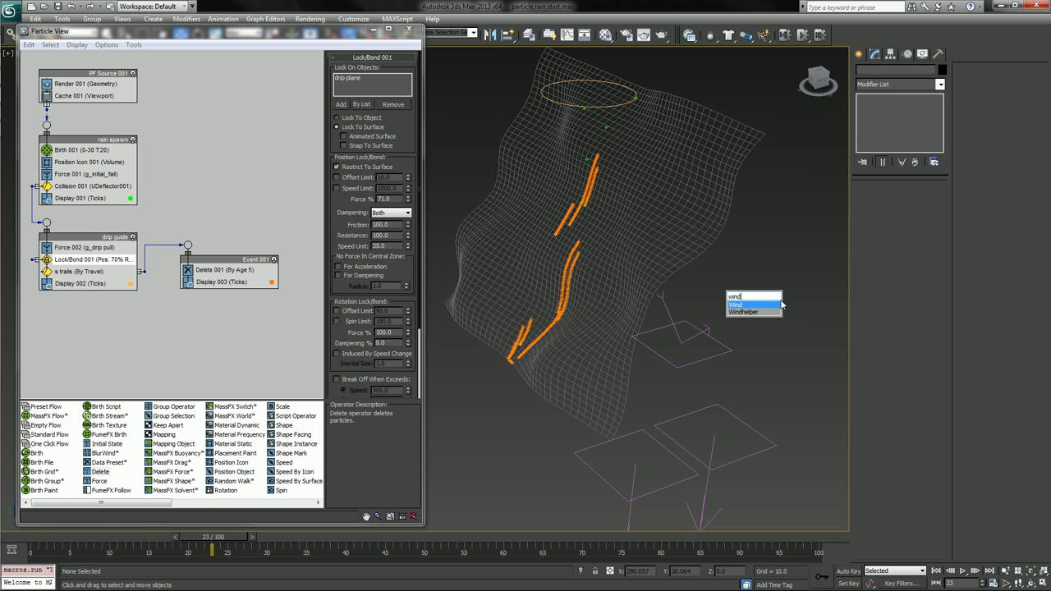
{"action": "key", "text": "Return"}
{"action": "left_click_drag", "start_coordinate": [765, 403], "coordinate": [813, 433]}
{"action": "right_click", "coordinate": [798, 402]}
{"action": "key", "text": "e"}
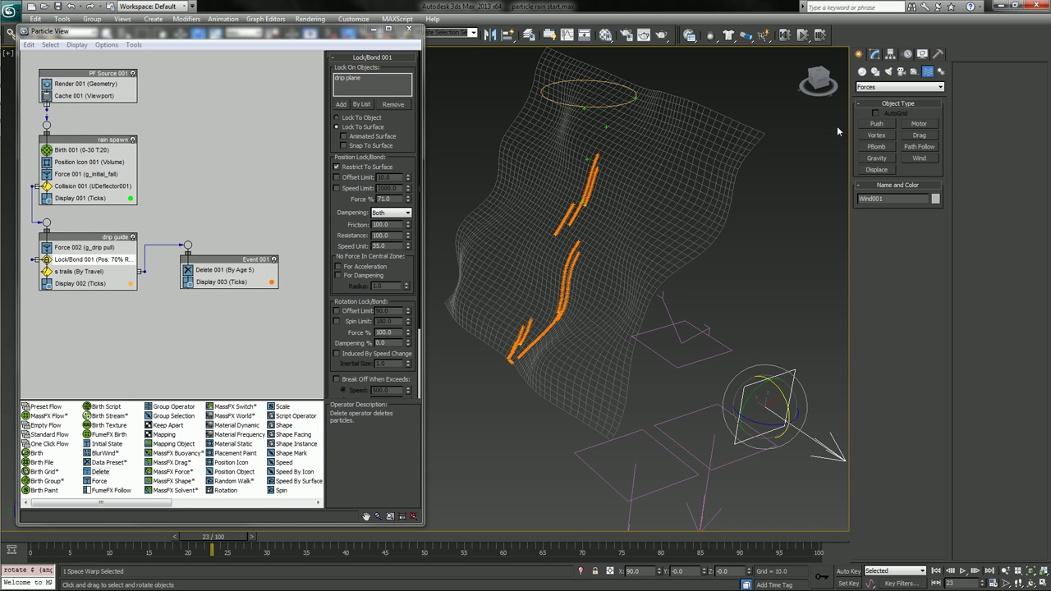
{"action": "left_click", "coordinate": [818, 164]}
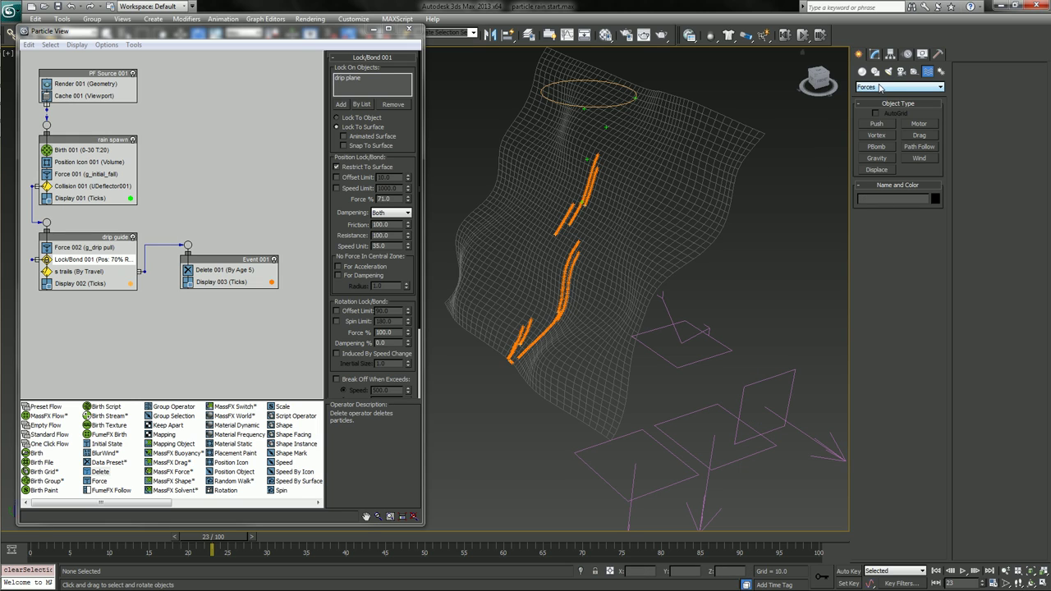
{"action": "left_click", "coordinate": [919, 158]}
{"action": "right_click", "coordinate": [760, 332]}
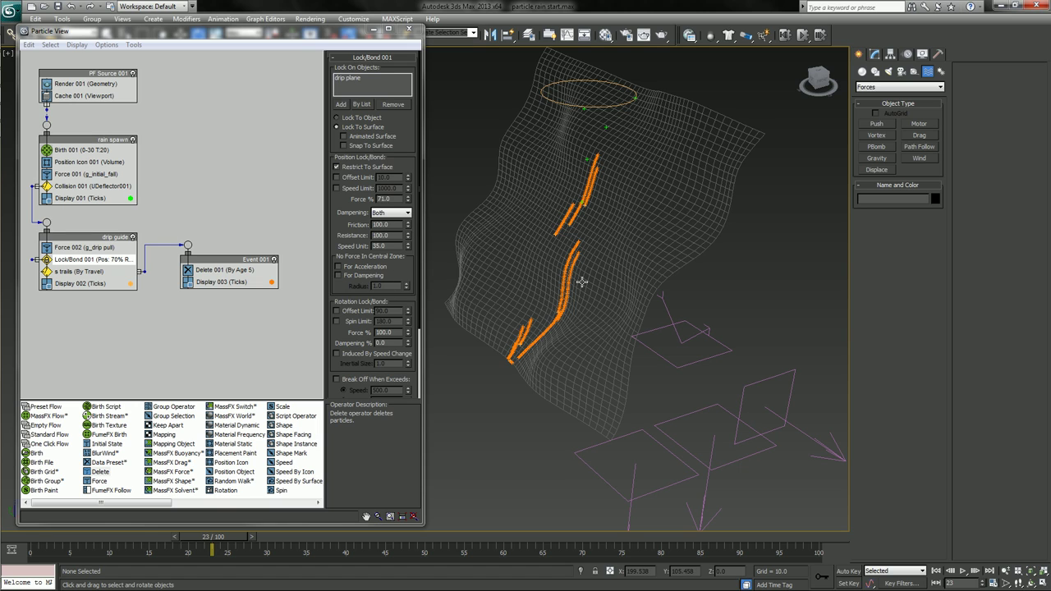
Set the display type of Display 002 in the drip guide event to Circles.
{"action": "left_click", "coordinate": [105, 283]}
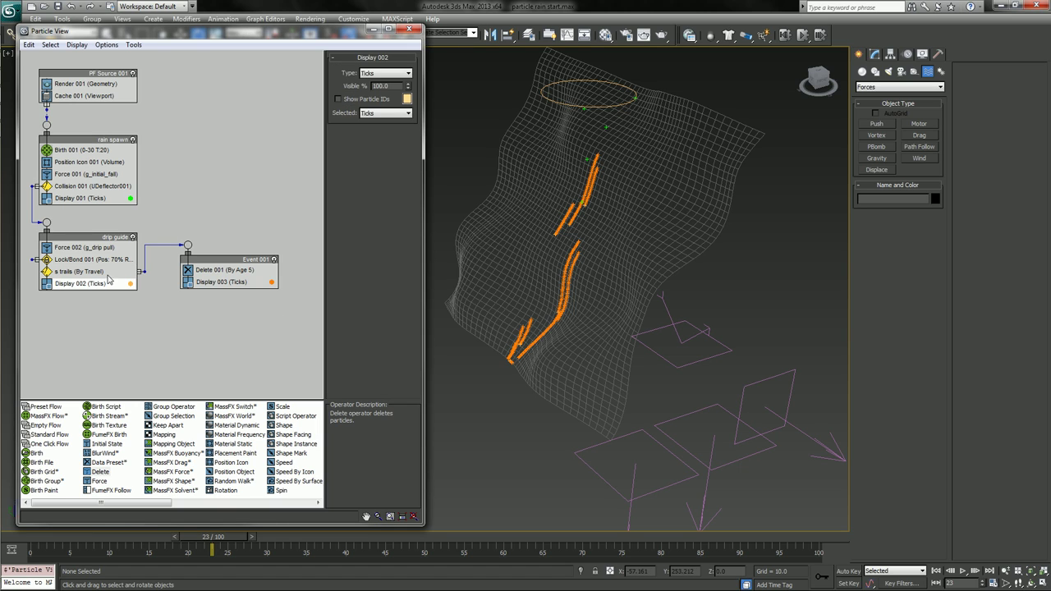
{"action": "left_click", "coordinate": [386, 74]}
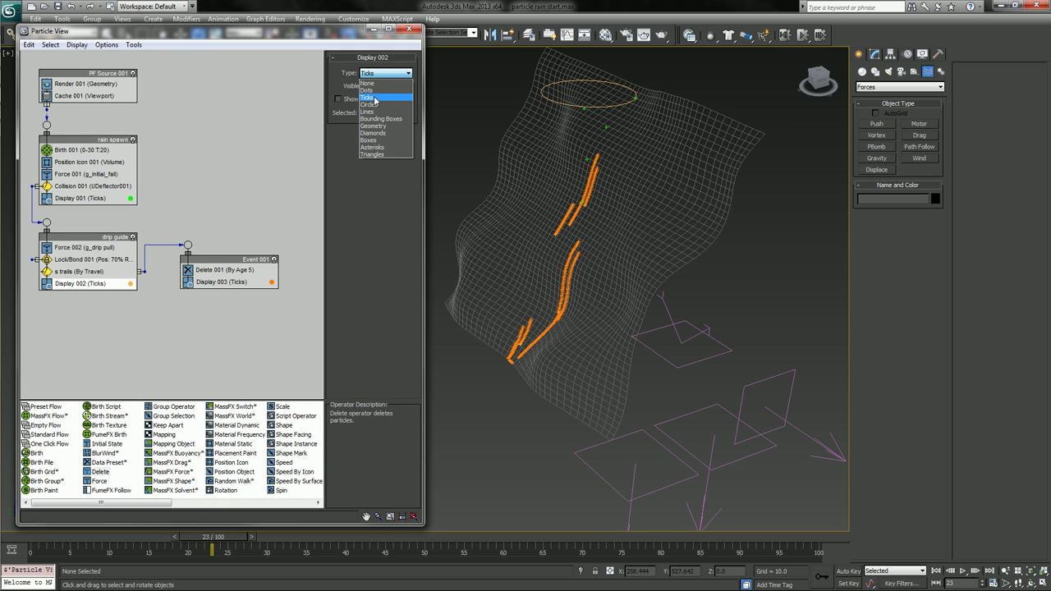
{"action": "left_click", "coordinate": [377, 105]}
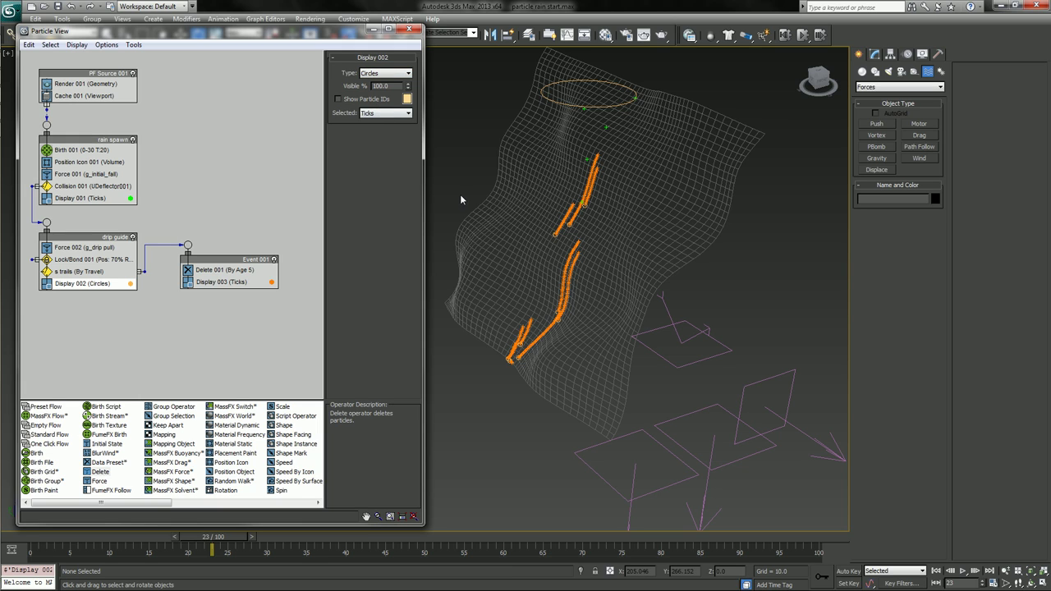
Set the display type of Display 003 in the trail event to Dots.
{"action": "left_click", "coordinate": [226, 270]}
{"action": "left_click", "coordinate": [228, 283]}
{"action": "left_click", "coordinate": [389, 74]}
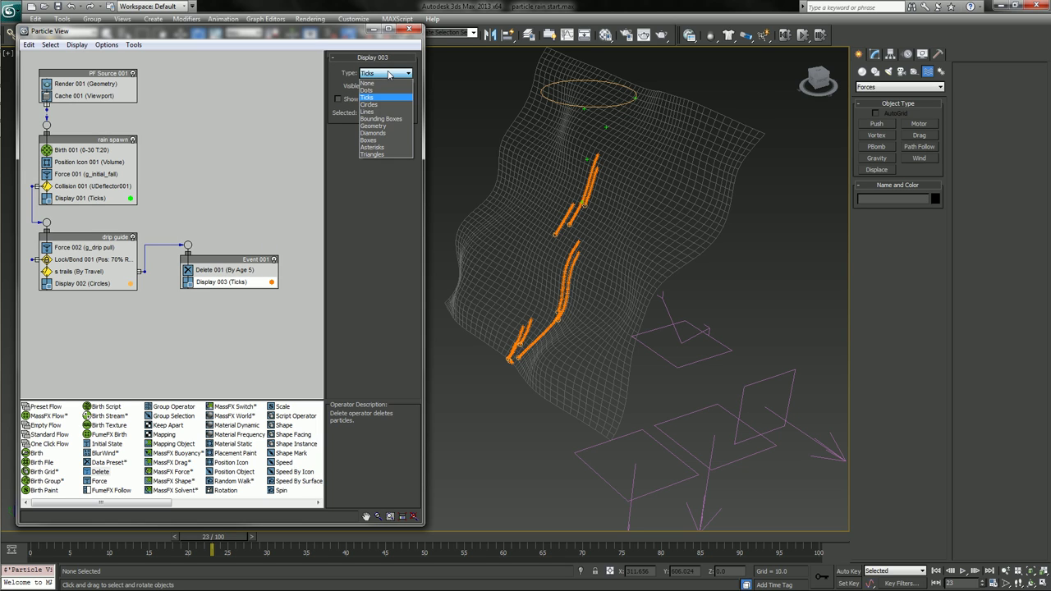
{"action": "left_click", "coordinate": [379, 97]}
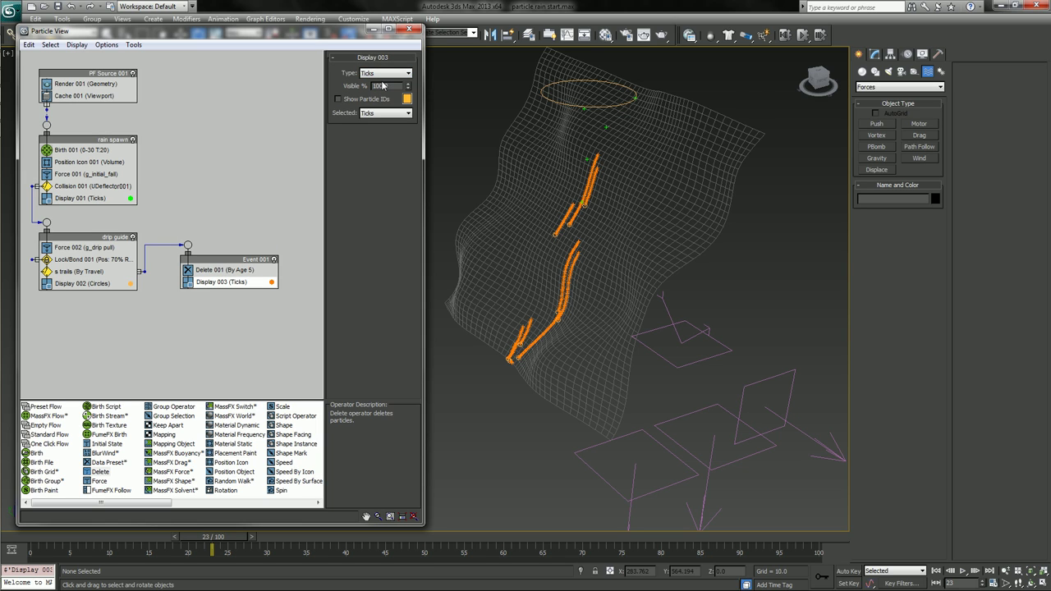
{"action": "left_click", "coordinate": [384, 75]}
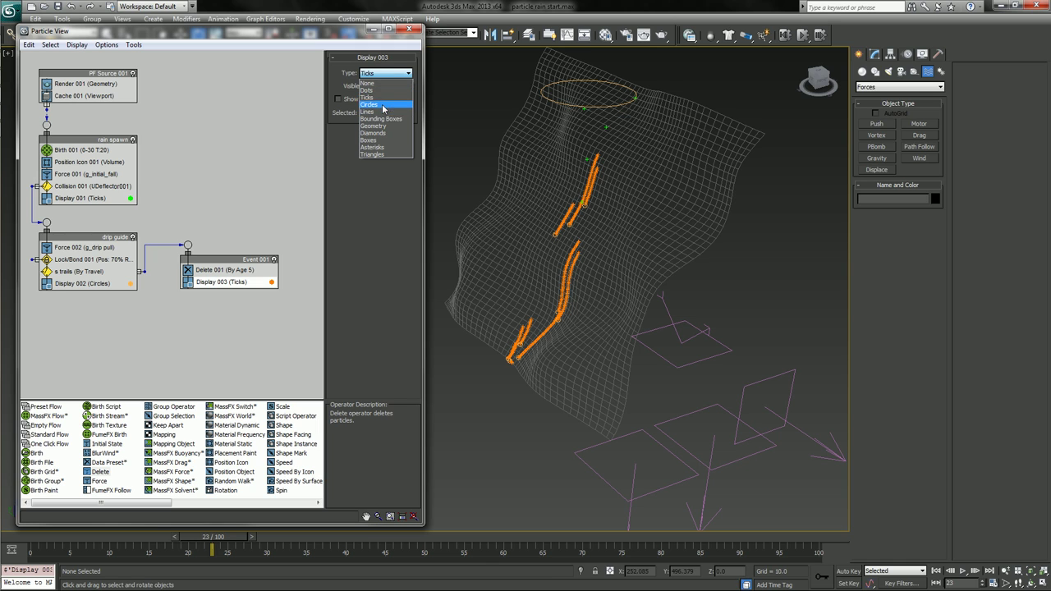
{"action": "left_click", "coordinate": [380, 91]}
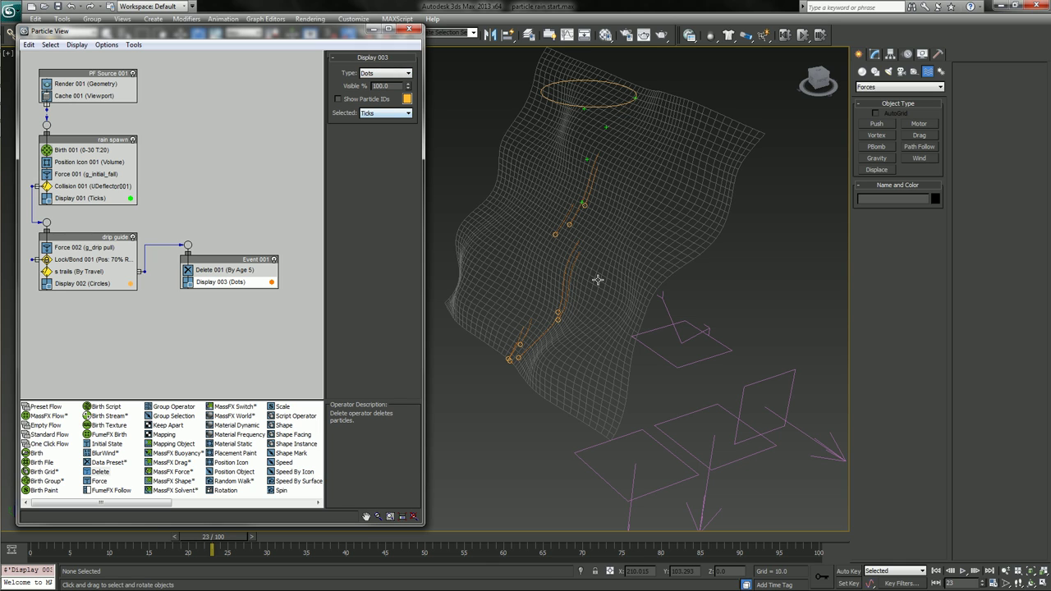
Hide the drip plane and scrub to frame 39 to view the trails alone.
{"action": "left_click", "coordinate": [712, 231]}
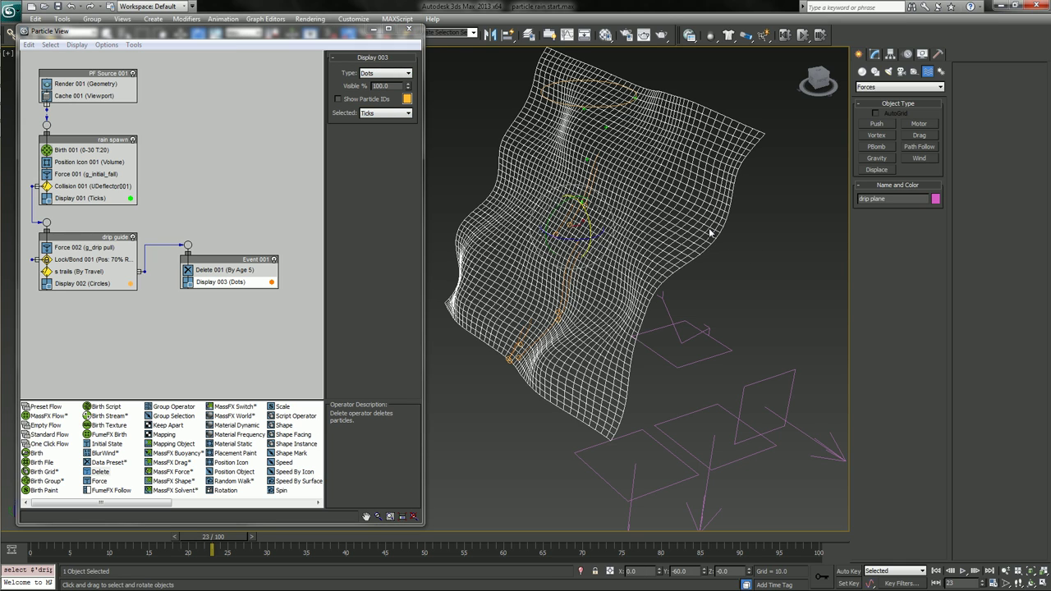
{"action": "right_click", "coordinate": [710, 233]}
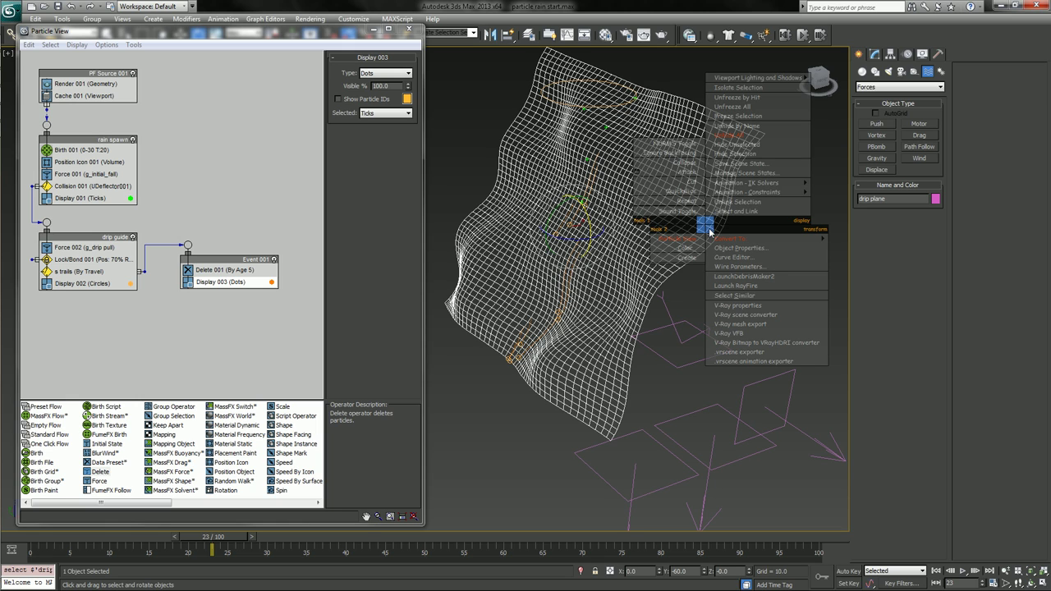
{"action": "left_click", "coordinate": [733, 154]}
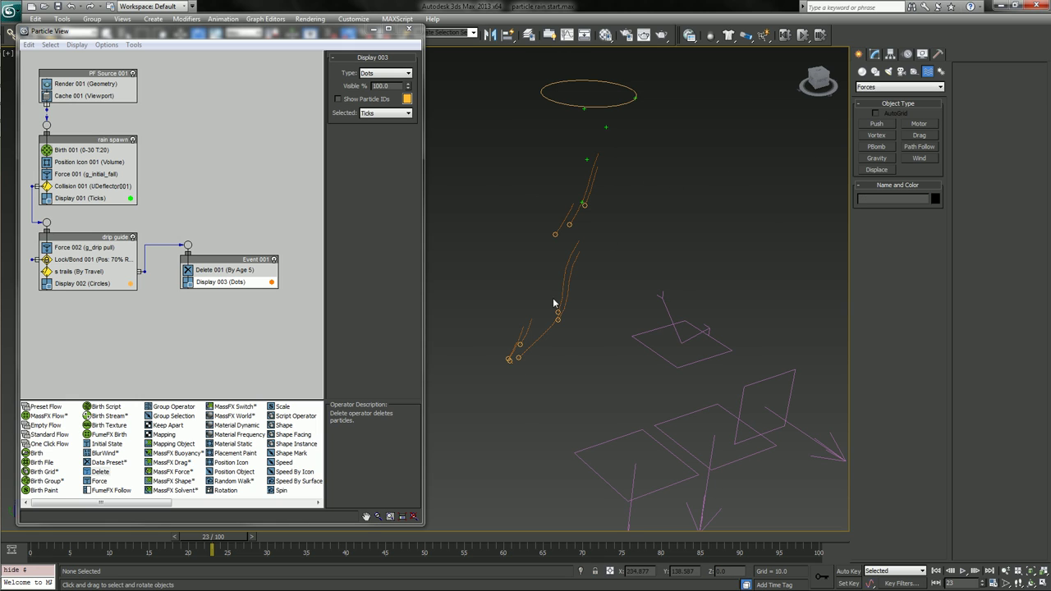
{"action": "left_click_drag", "start_coordinate": [211, 549], "coordinate": [334, 557]}
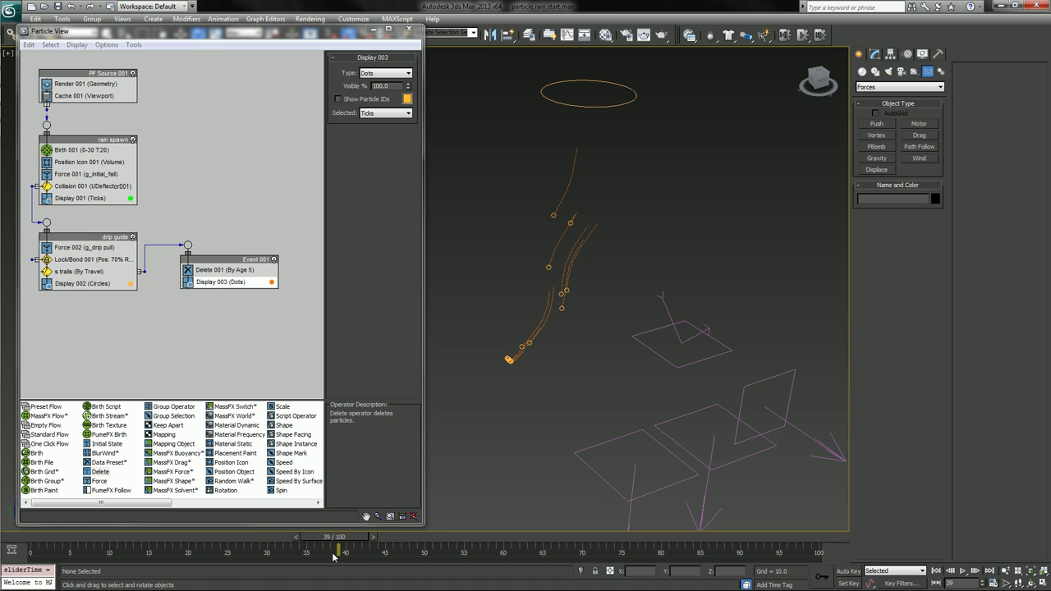
Reset the force strength of Wind001, and select the PF Source 001 emitter.
{"action": "left_click", "coordinate": [787, 366]}
{"action": "left_click", "coordinate": [875, 55]}
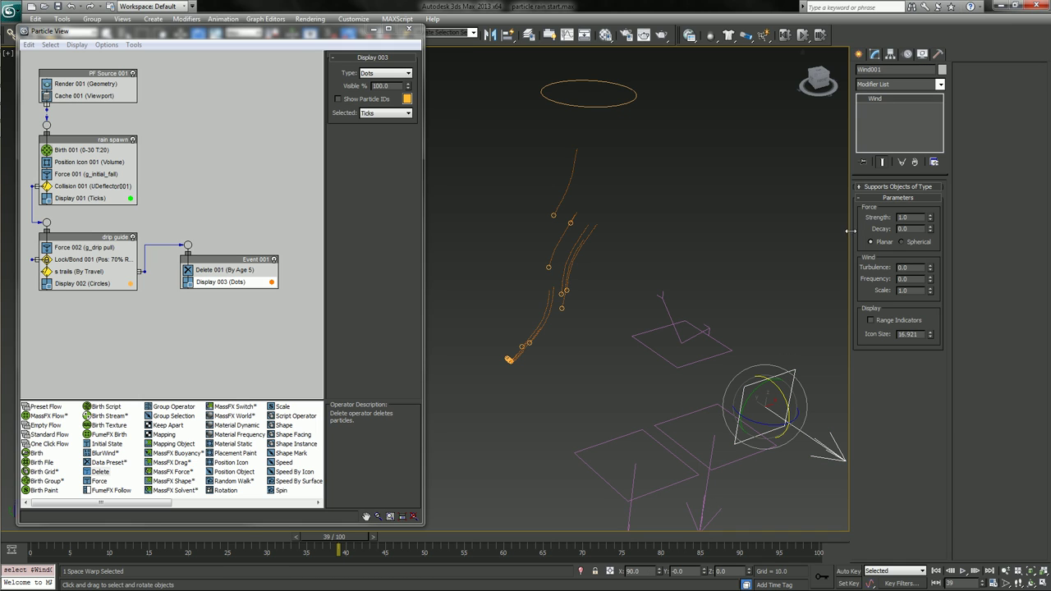
{"action": "right_click", "coordinate": [931, 218]}
{"action": "left_click", "coordinate": [572, 180]}
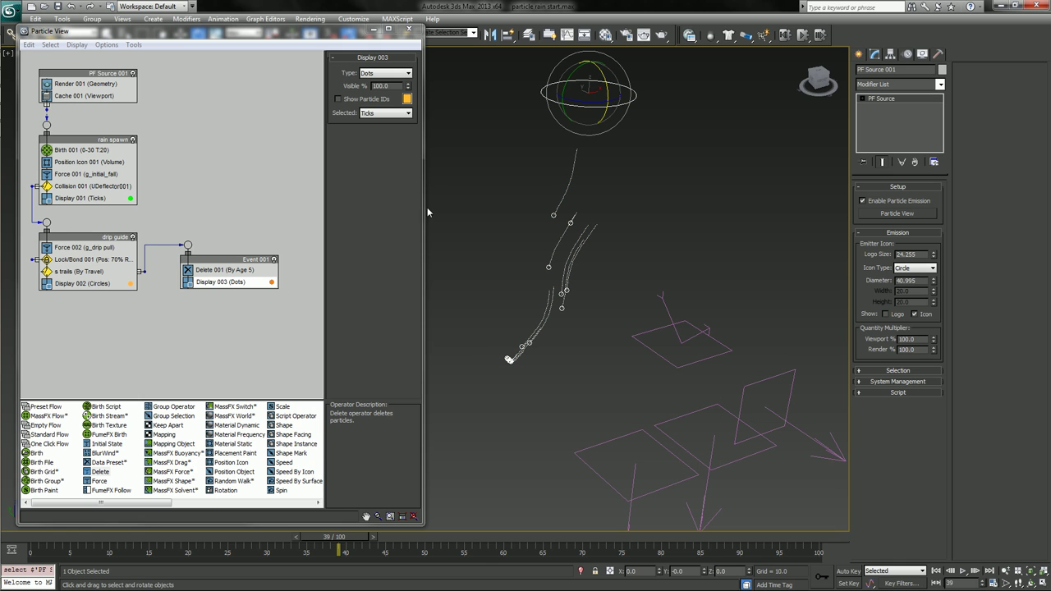
Rename Event 001 as "drip trails".
{"action": "left_click", "coordinate": [254, 261]}
{"action": "right_click", "coordinate": [254, 263]}
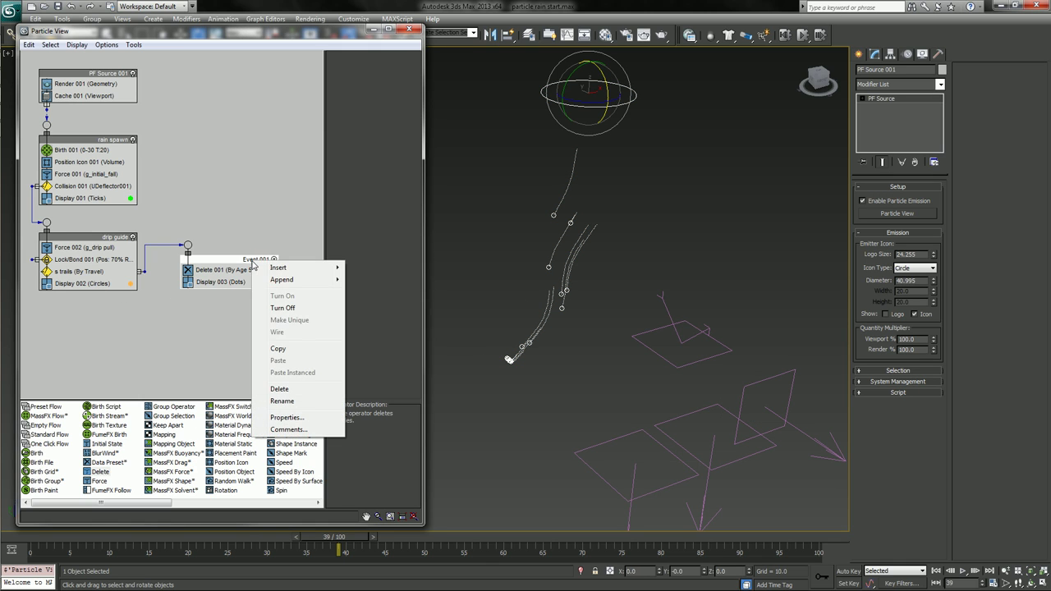
{"action": "left_click", "coordinate": [281, 401]}
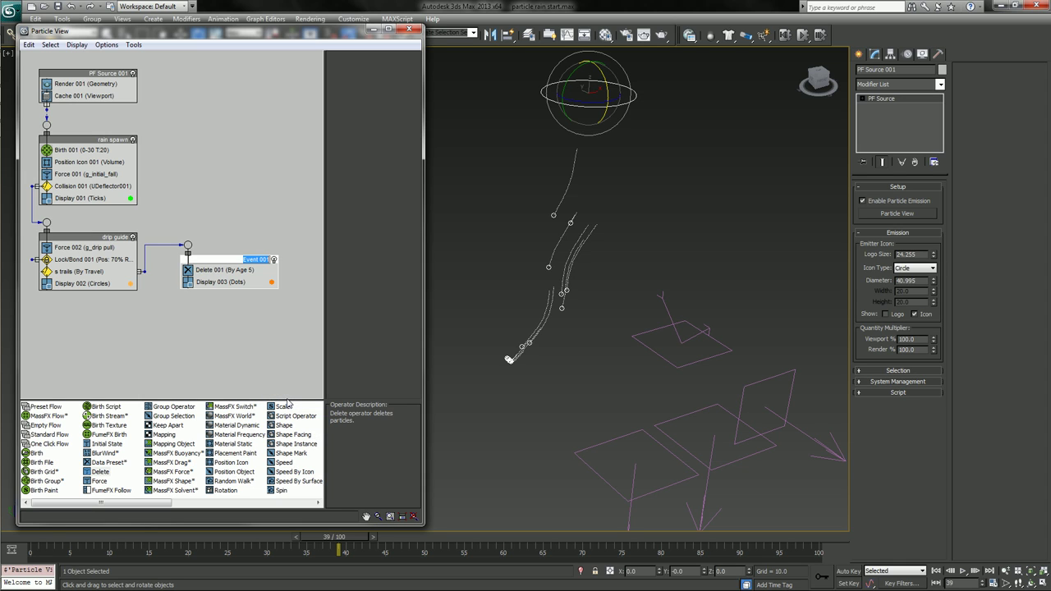
{"action": "type", "text": "drip trils"}
{"action": "key", "text": "BackSpace"}
{"action": "key", "text": "BackSpace"}
{"action": "key", "text": "BackSpace"}
{"action": "key", "text": "BackSpace"}
{"action": "key", "text": "BackSpace"}
{"action": "type", "text": "trails"}
{"action": "key", "text": "Return"}
{"action": "left_click", "coordinate": [106, 335]}
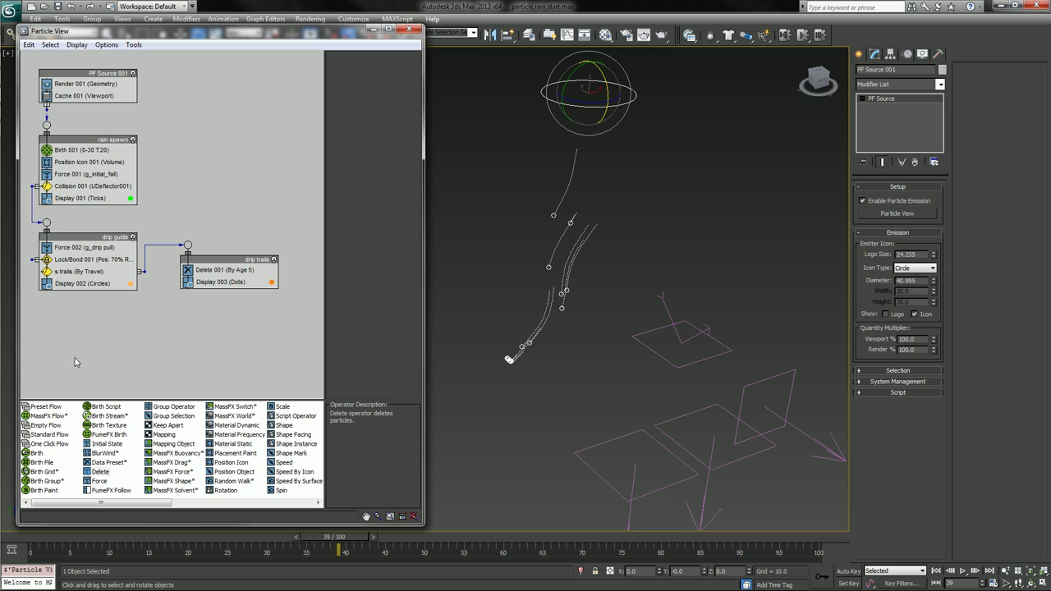
Insert a Force operator above Delete 001 in the drip trails event and open its settings.
{"action": "left_click", "coordinate": [62, 436]}
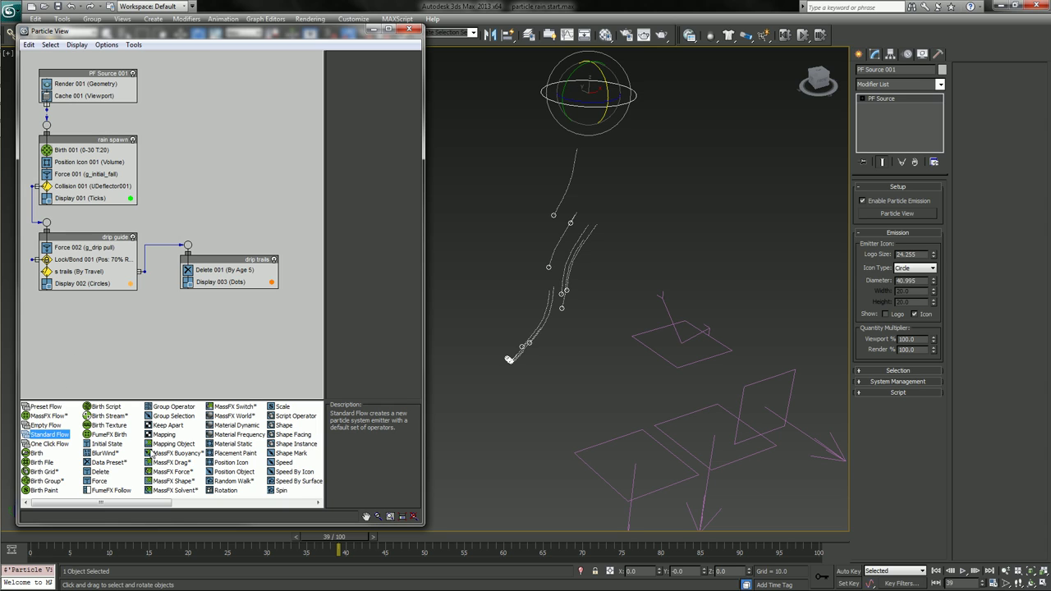
{"action": "left_click_drag", "start_coordinate": [99, 482], "coordinate": [228, 268]}
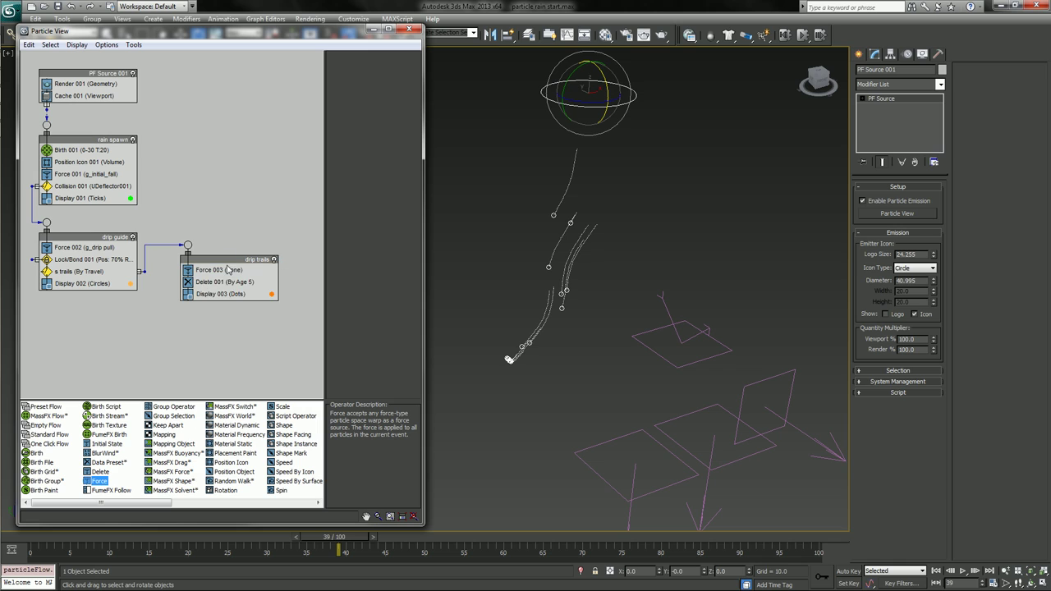
{"action": "left_click", "coordinate": [207, 281]}
{"action": "left_click", "coordinate": [221, 269]}
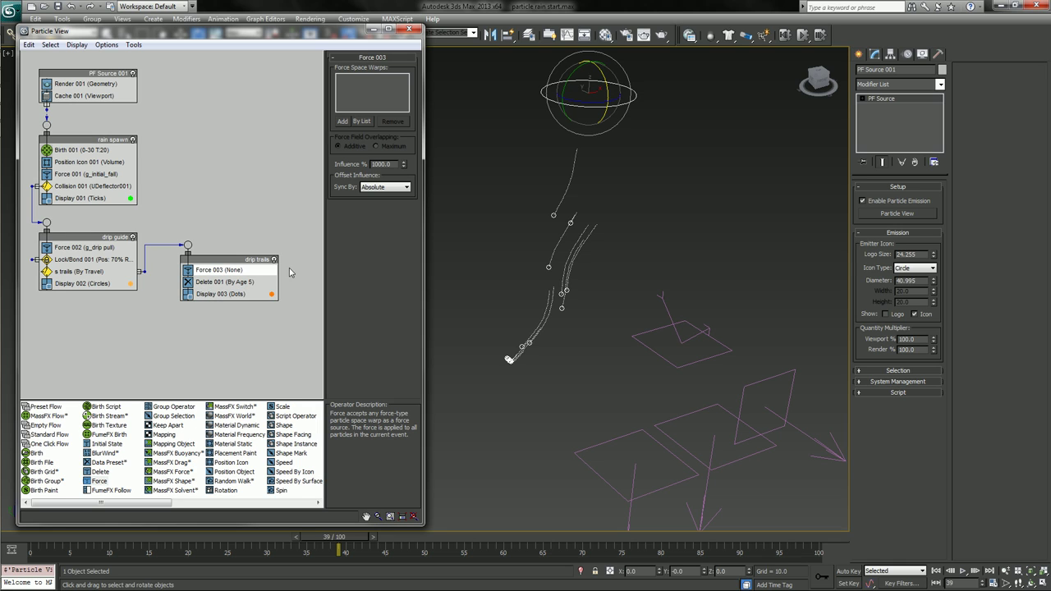
Assign Wind001 to Force 003, select the wind, and move the operator into the drip guide event below Lock/Bond 001.
{"action": "left_click", "coordinate": [832, 452]}
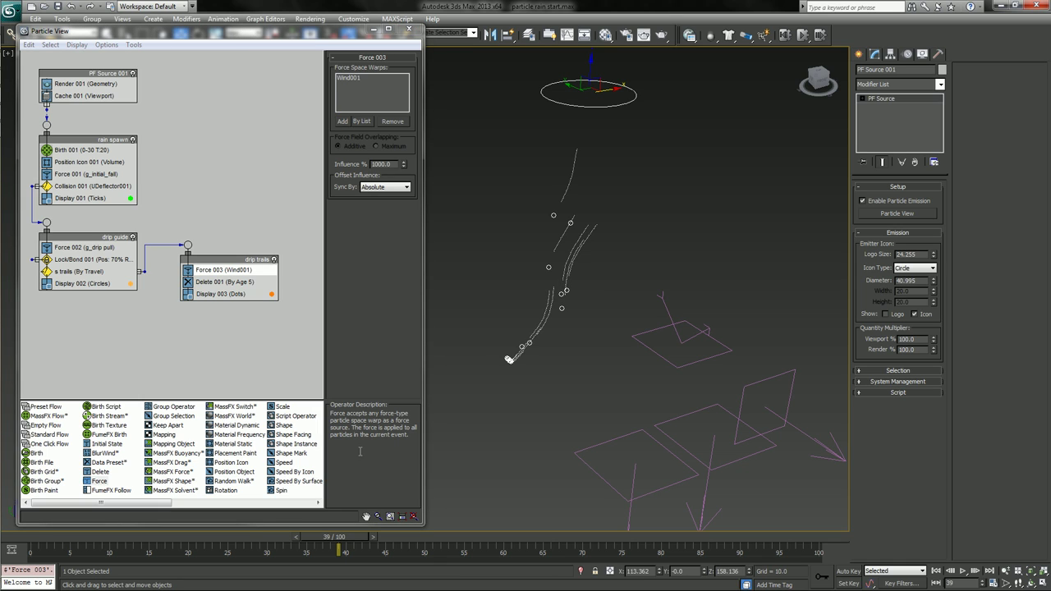
{"action": "left_click", "coordinate": [788, 402]}
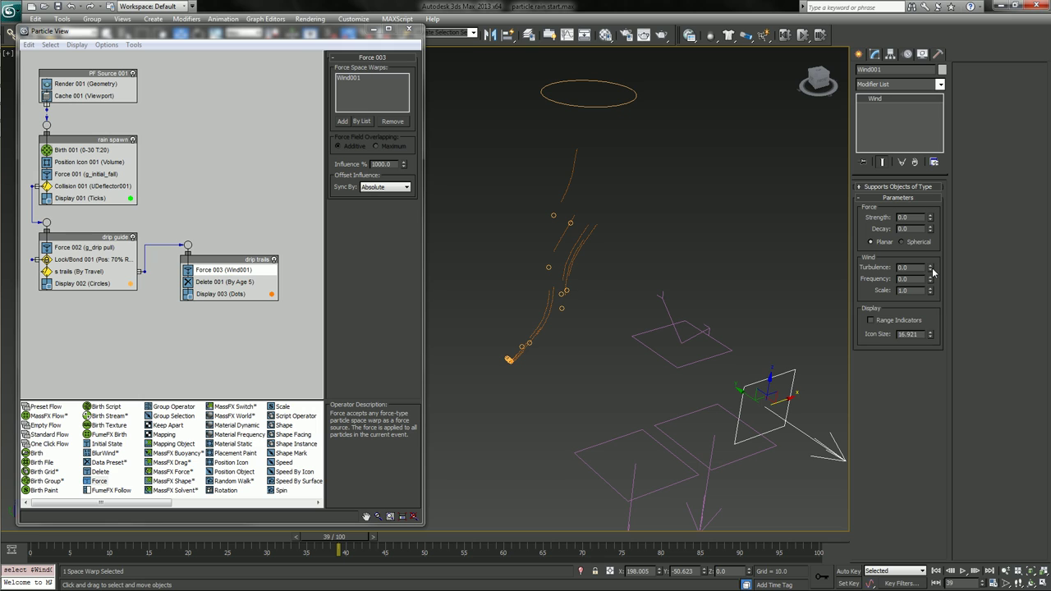
{"action": "mouse_move", "coordinate": [931, 217]}
{"action": "left_mouse_down"}
{"action": "mouse_move", "coordinate": [921, 197]}
{"action": "mouse_move", "coordinate": [928, 221]}
{"action": "left_mouse_up"}
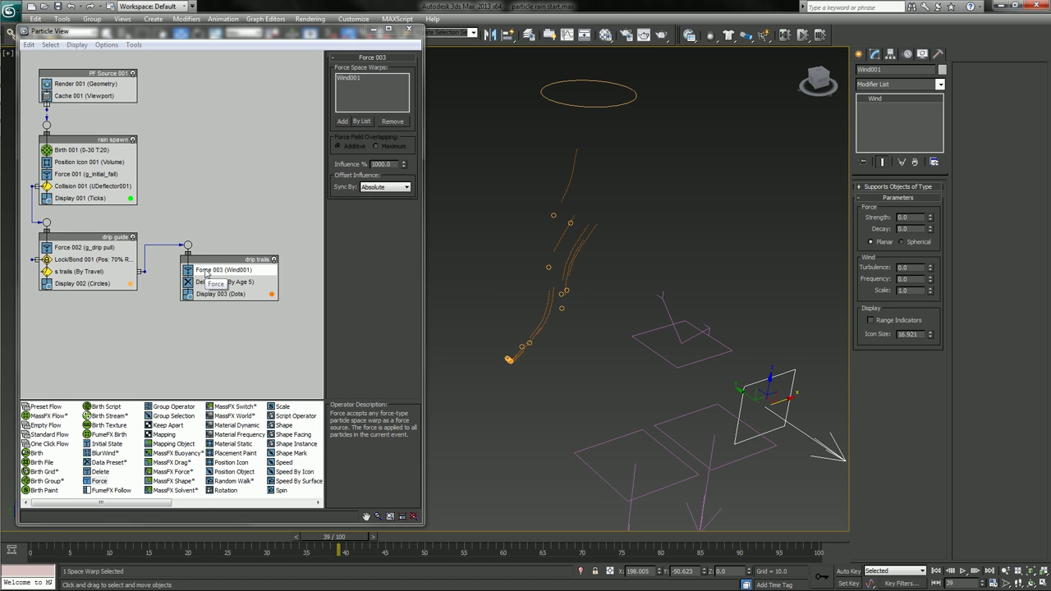
{"action": "left_click_drag", "start_coordinate": [210, 274], "coordinate": [117, 266]}
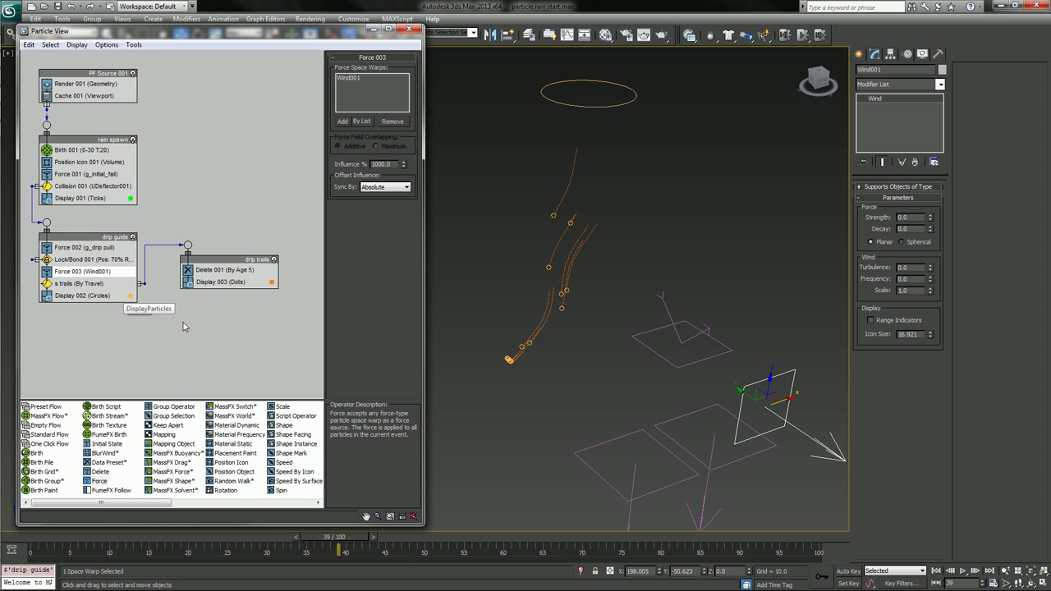
Try a force strength of 6.68 on Wind001 and reset it to 0.
{"action": "left_click", "coordinate": [930, 218]}
{"action": "left_click_drag", "start_coordinate": [930, 216], "coordinate": [912, 202]}
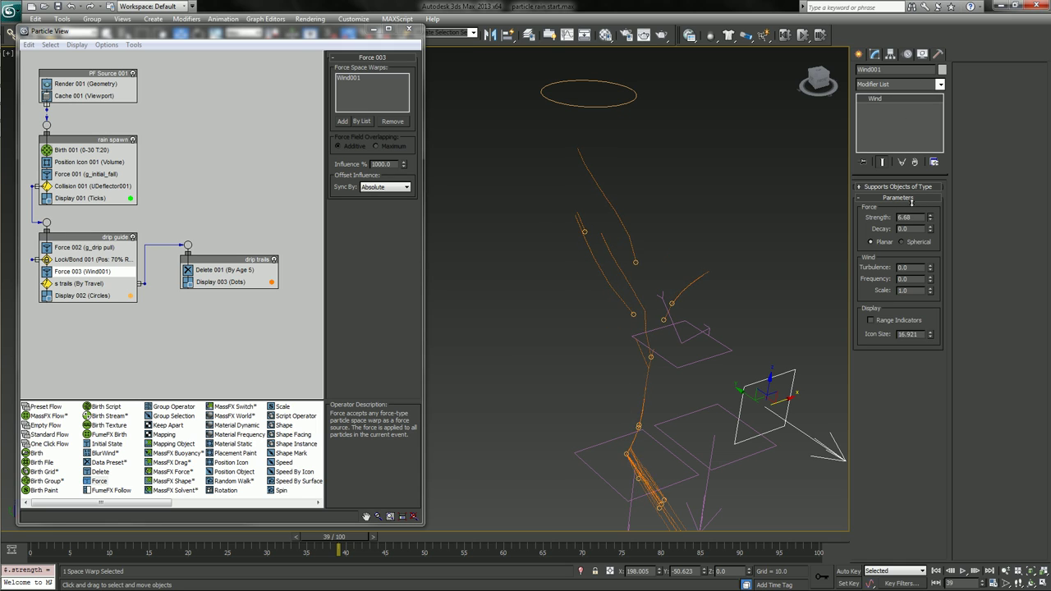
{"action": "right_click", "coordinate": [912, 202]}
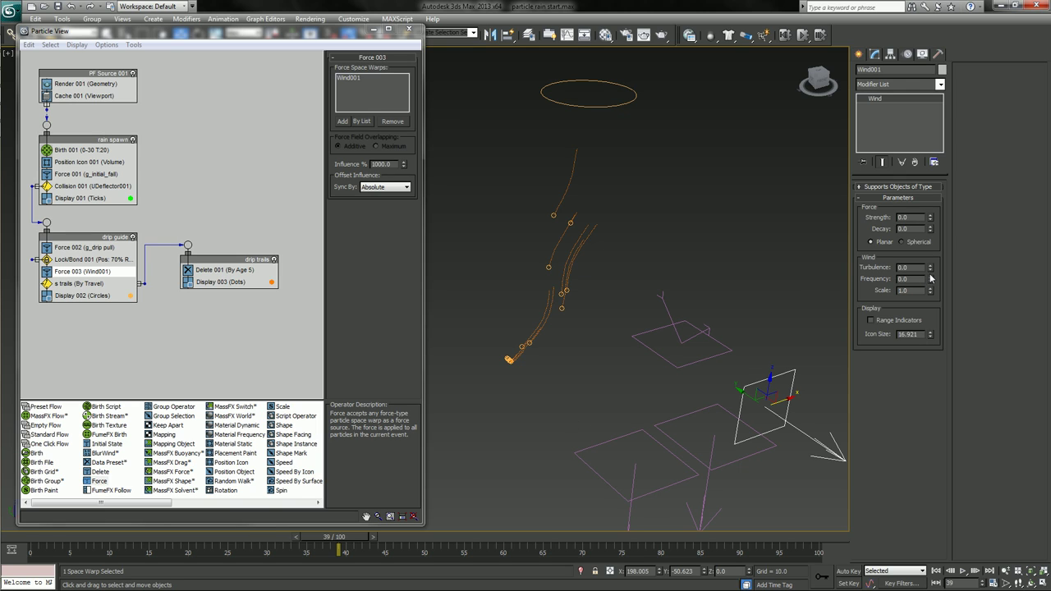
Set Wind001's turbulence to 2.1 and scale to 0.05, previewing the trails at frame 20.
{"action": "left_click_drag", "start_coordinate": [931, 269], "coordinate": [923, 239]}
{"action": "left_click_drag", "start_coordinate": [276, 540], "coordinate": [188, 575]}
{"action": "key", "text": "w"}
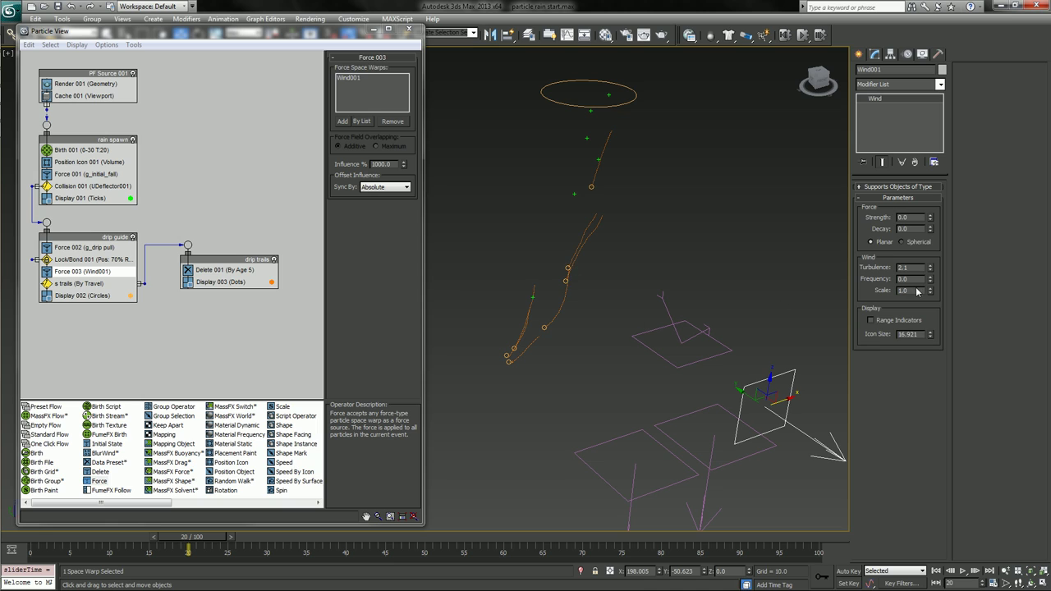
{"action": "type", "text": "15"}
{"action": "key", "text": "Return"}
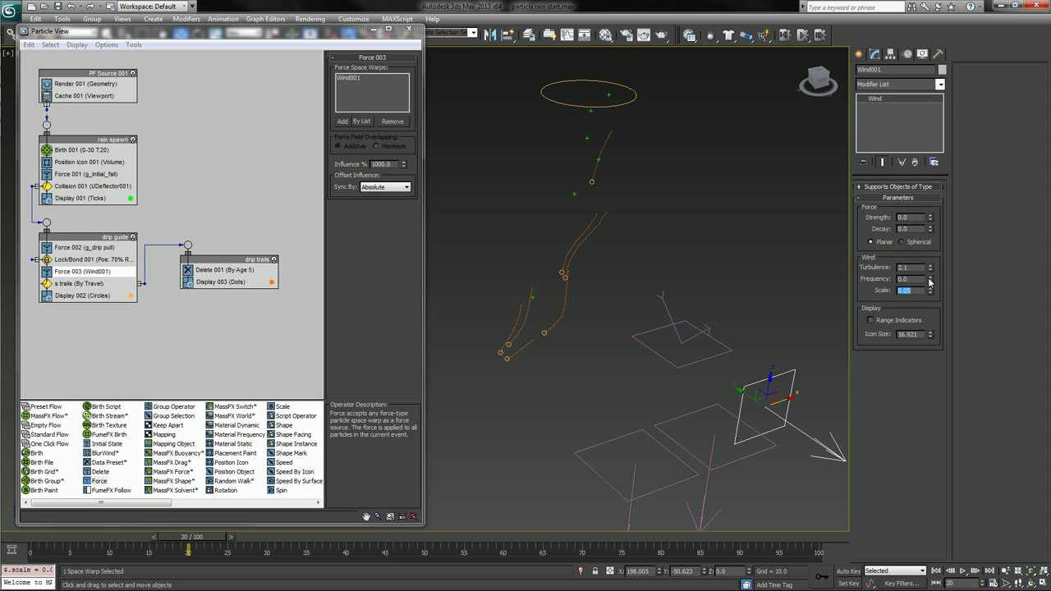
Try a wind frequency of 2 on Wind001 and reset it to 0.
{"action": "type", "text": "2"}
{"action": "key", "text": "Return"}
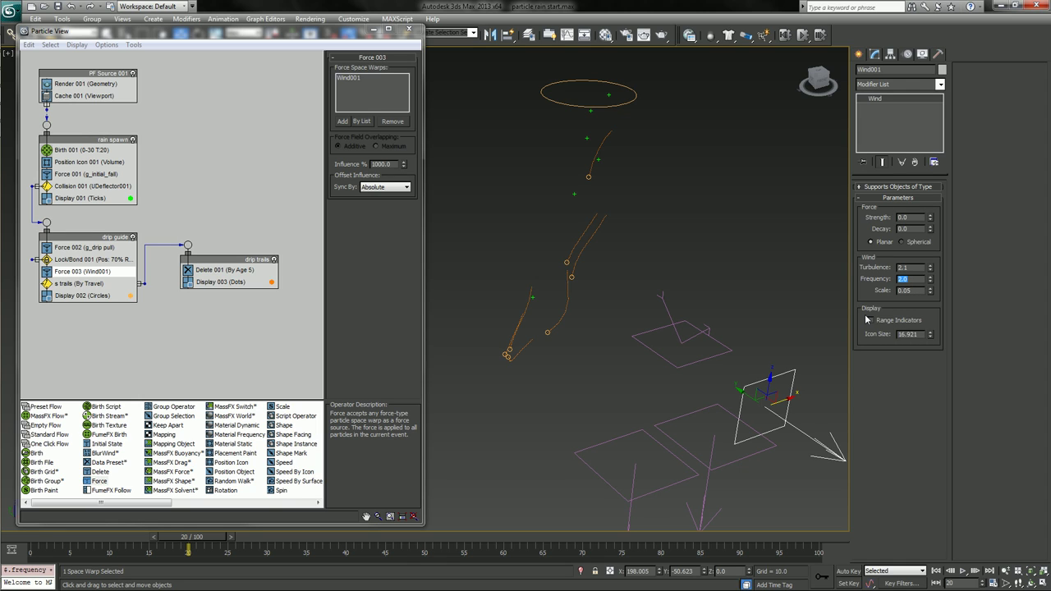
{"action": "right_click", "coordinate": [930, 281]}
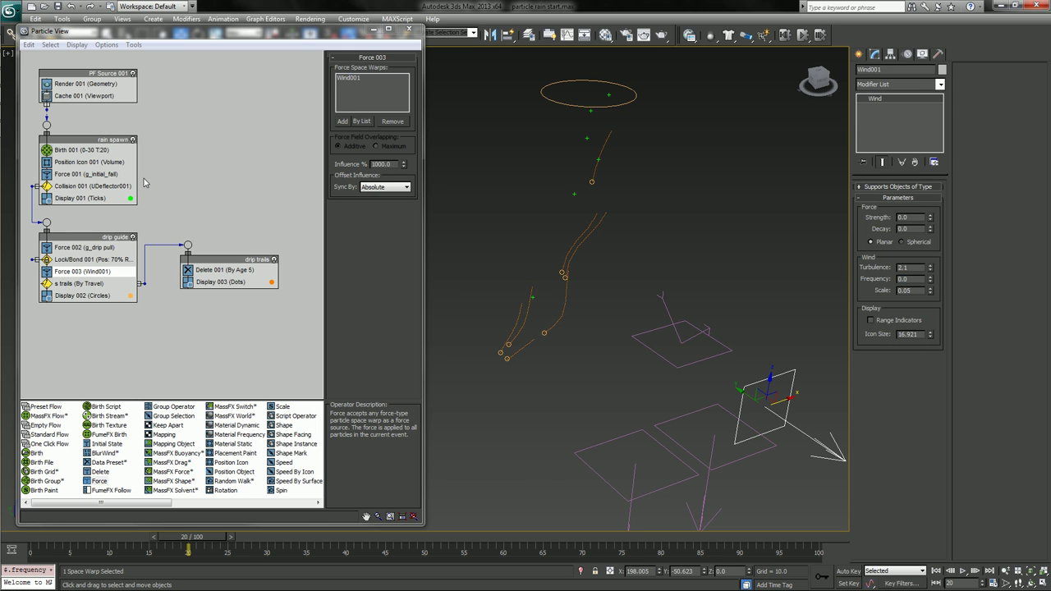
Try an amount of 100 in Birth 001, switch it to rate-based emission, and scrub to frame 28.
{"action": "left_click", "coordinate": [110, 150]}
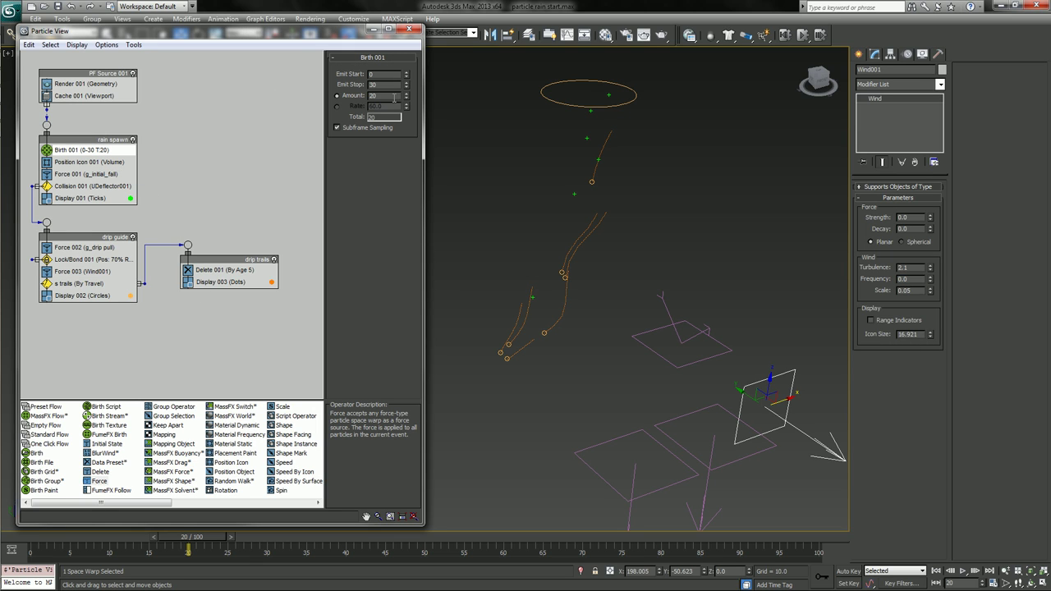
{"action": "type", "text": "100"}
{"action": "key", "text": "Return"}
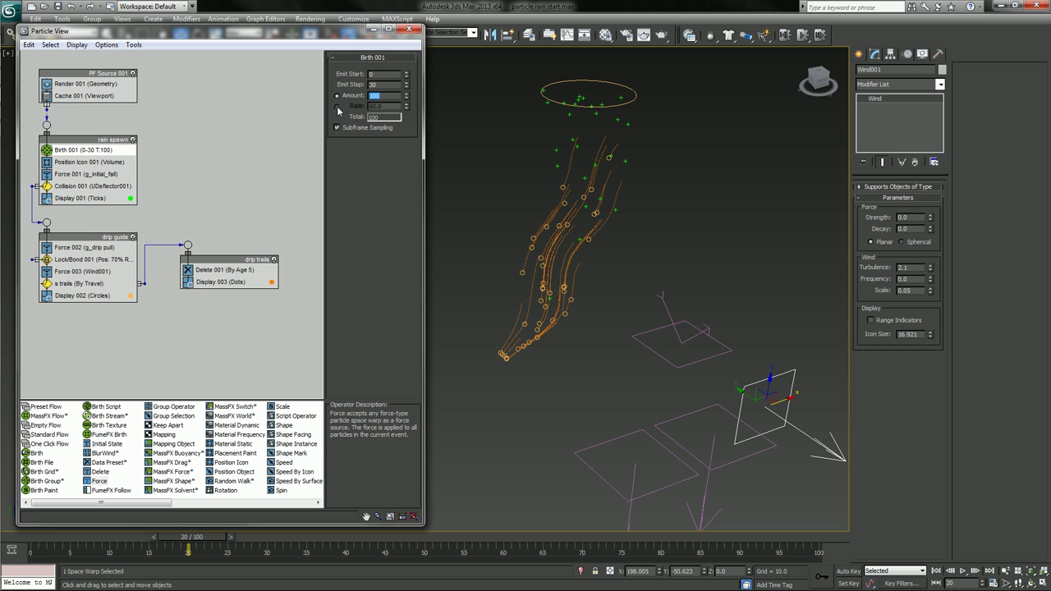
{"action": "left_click", "coordinate": [337, 106]}
{"action": "left_click_drag", "start_coordinate": [173, 537], "coordinate": [243, 523]}
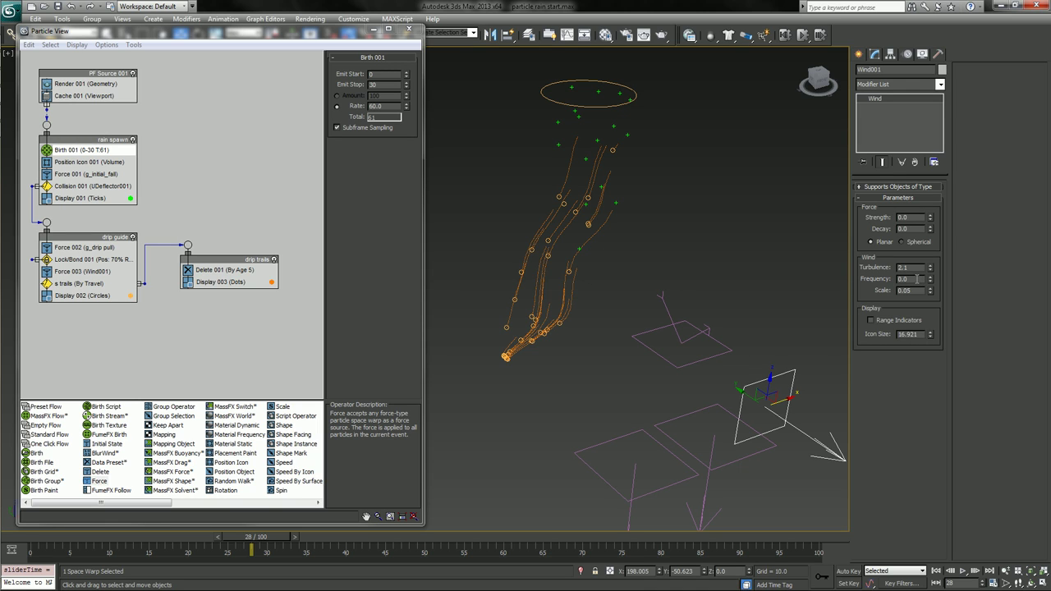
Raise Wind001's turbulence to 9.723 and check the trails at frame 27.
{"action": "left_click_drag", "start_coordinate": [930, 269], "coordinate": [929, 242]}
{"action": "left_click_drag", "start_coordinate": [927, 266], "coordinate": [906, 243]}
{"action": "mouse_move", "coordinate": [239, 543]}
{"action": "left_mouse_down"}
{"action": "mouse_move", "coordinate": [434, 552]}
{"action": "mouse_move", "coordinate": [243, 550]}
{"action": "left_mouse_up"}
Set Birth 001's emit stop to 100 and its rate to 150.
{"action": "double_click", "coordinate": [373, 85]}
{"action": "type", "text": "100"}
{"action": "key", "text": "Return"}
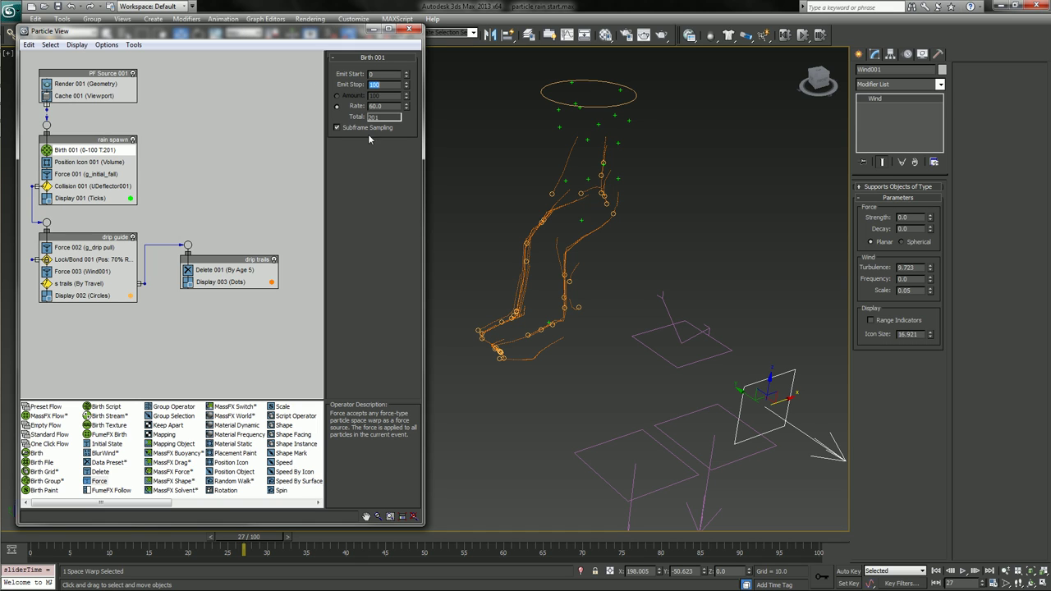
{"action": "key", "text": "Tab"}
{"action": "type", "text": "150"}
{"action": "key", "text": "Return"}
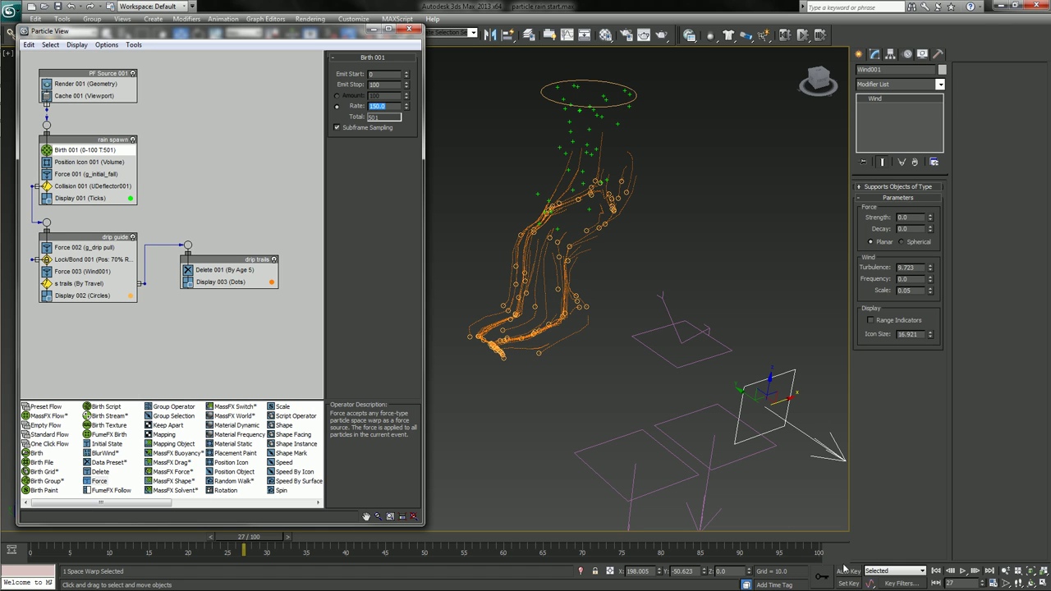
Preview the particle animation, adjust the time configuration, and play it again.
{"action": "left_click", "coordinate": [974, 573]}
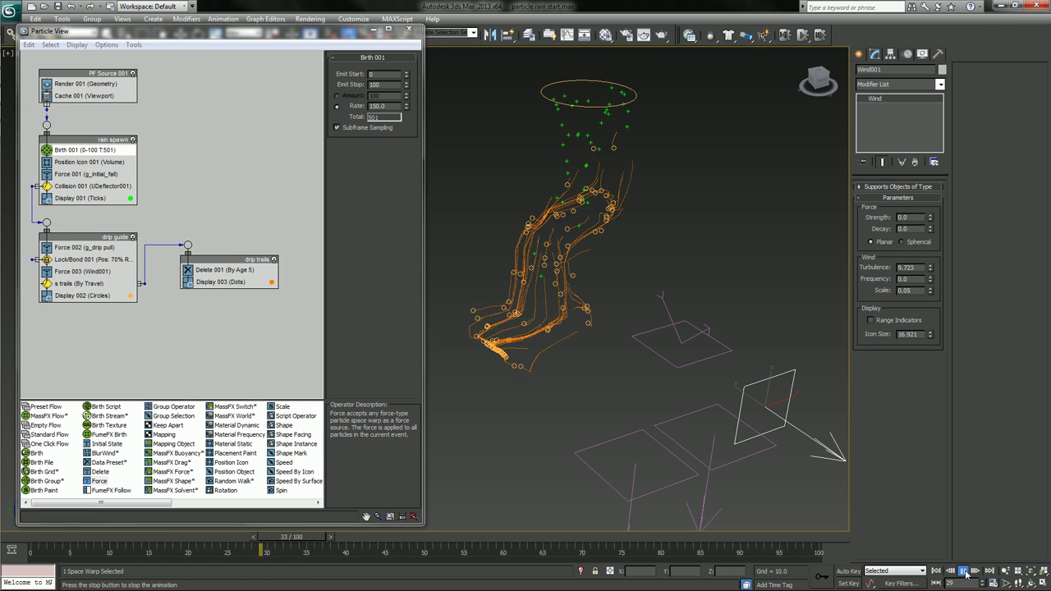
{"action": "left_click", "coordinate": [974, 573]}
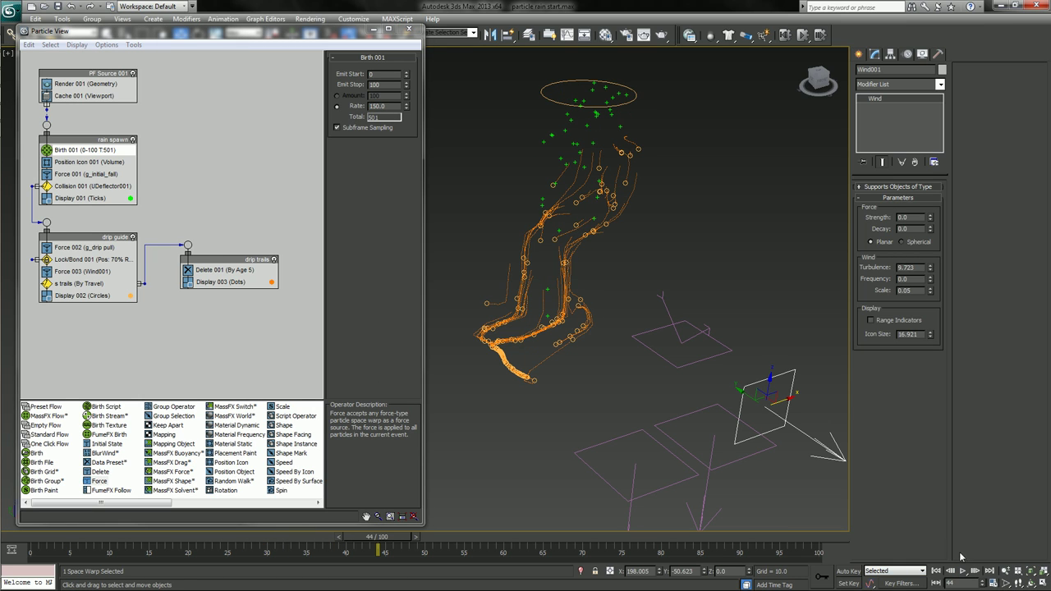
{"action": "left_click", "coordinate": [992, 583]}
{"action": "left_click", "coordinate": [457, 255]}
{"action": "left_click", "coordinate": [535, 410]}
{"action": "key", "text": "slash"}
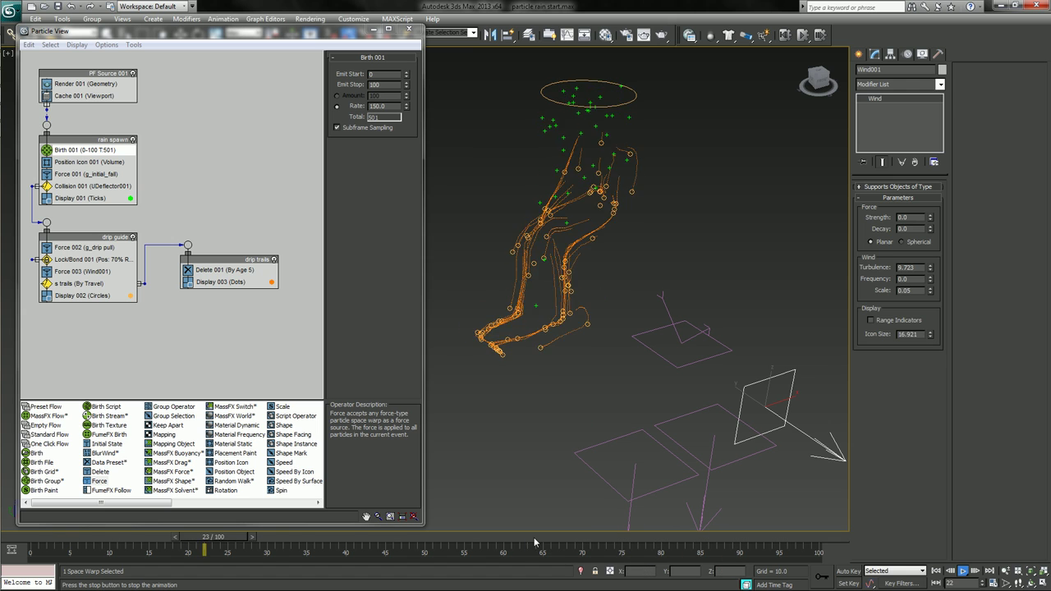
Try a wind frequency of 1 on Wind001 from frame 9 and play the animation to check the trails.
{"action": "left_click_drag", "start_coordinate": [534, 538], "coordinate": [103, 535]}
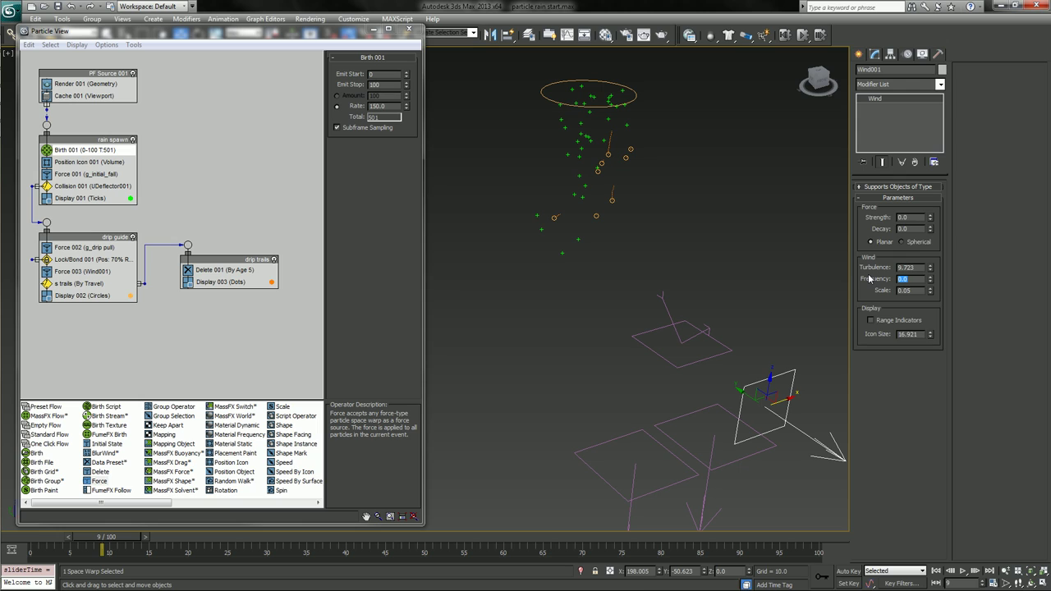
{"action": "key", "text": "Return"}
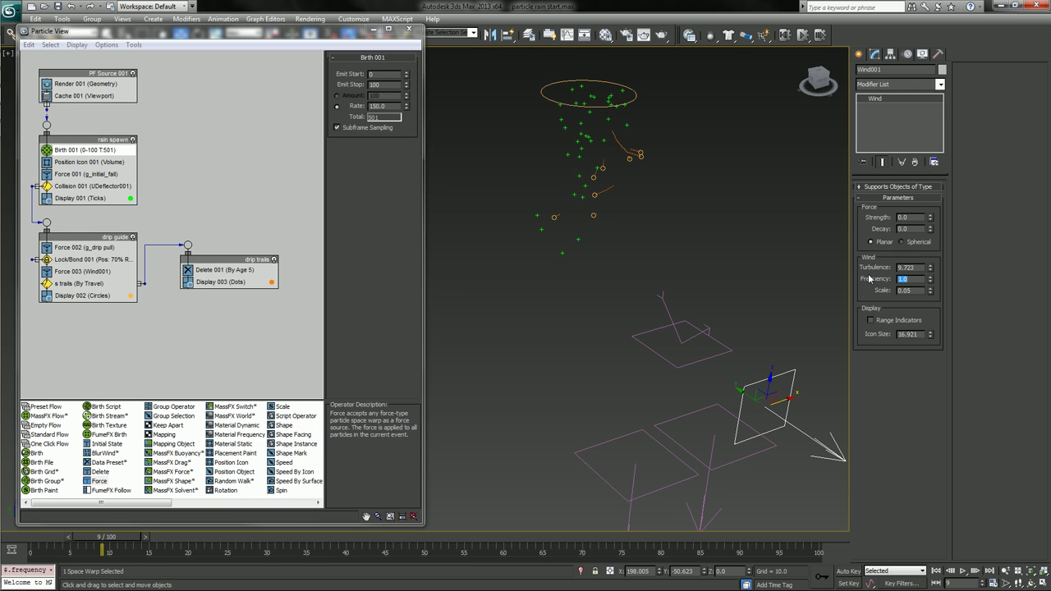
{"action": "left_click", "coordinate": [861, 228]}
{"action": "key", "text": "/"}
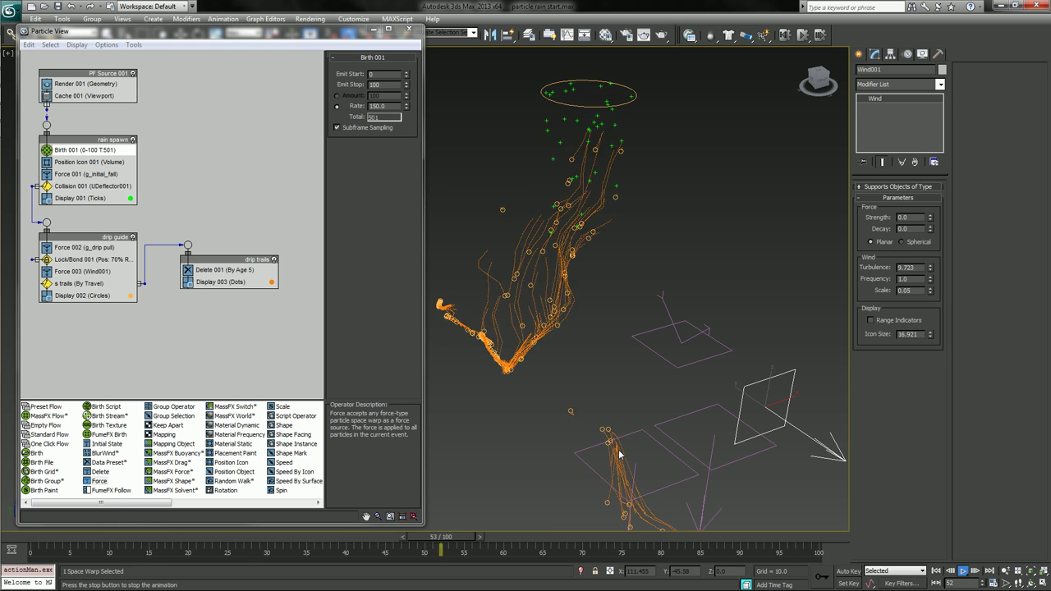
{"action": "key", "text": "/"}
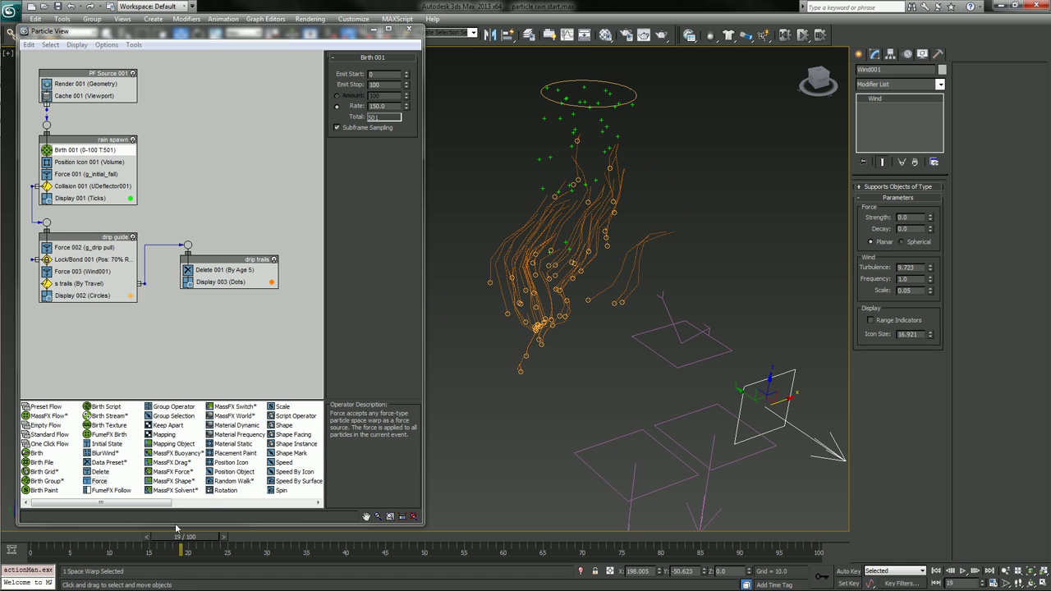
{"action": "mouse_move", "coordinate": [173, 540]}
{"action": "left_mouse_down"}
{"action": "mouse_move", "coordinate": [135, 537]}
{"action": "mouse_move", "coordinate": [155, 527]}
{"action": "mouse_move", "coordinate": [181, 535]}
{"action": "left_mouse_up"}
{"action": "left_click", "coordinate": [964, 571]}
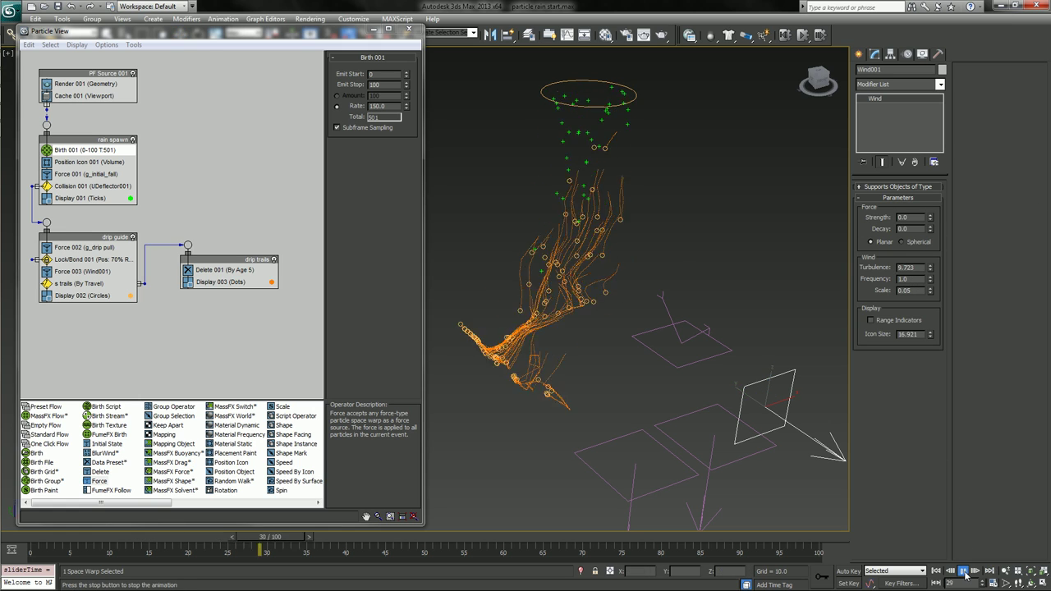
{"action": "left_click", "coordinate": [963, 571]}
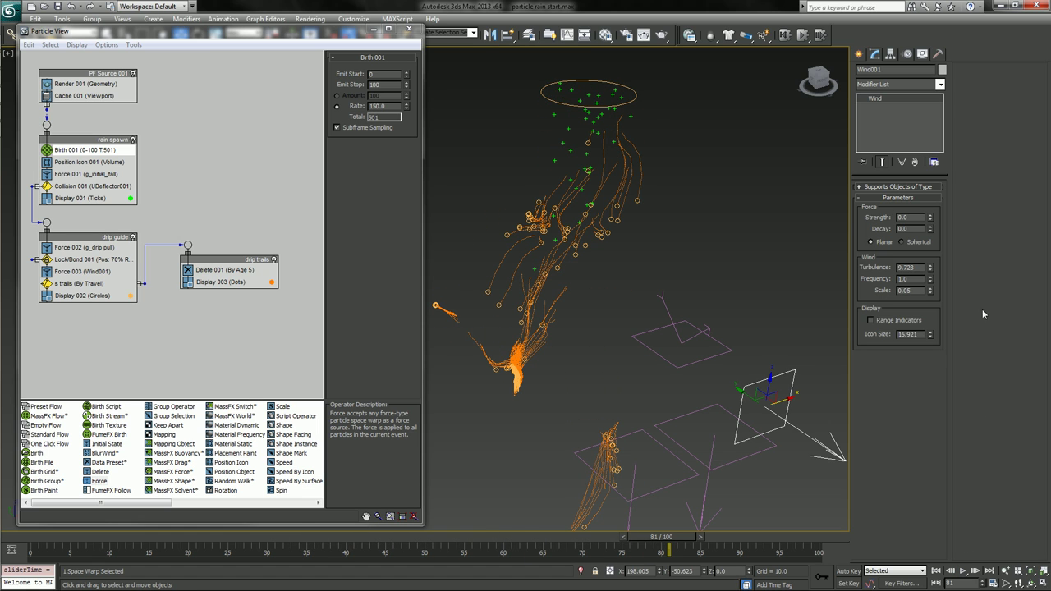
Set Wind001's frequency to 3 and play the animation to check the trails.
{"action": "type", "text": "3"}
{"action": "key", "text": "Return"}
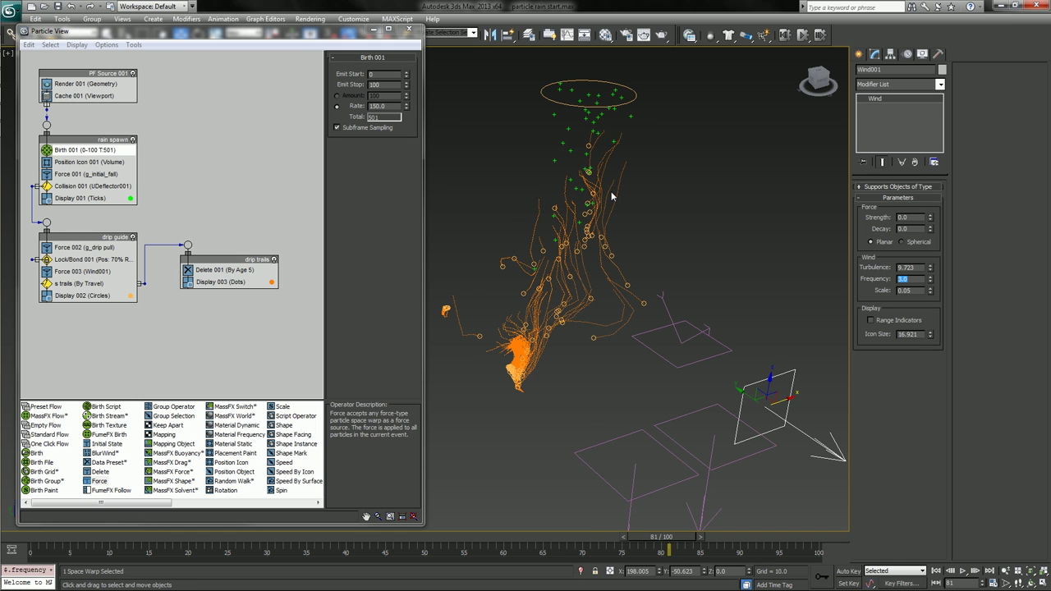
{"action": "left_click", "coordinate": [963, 571]}
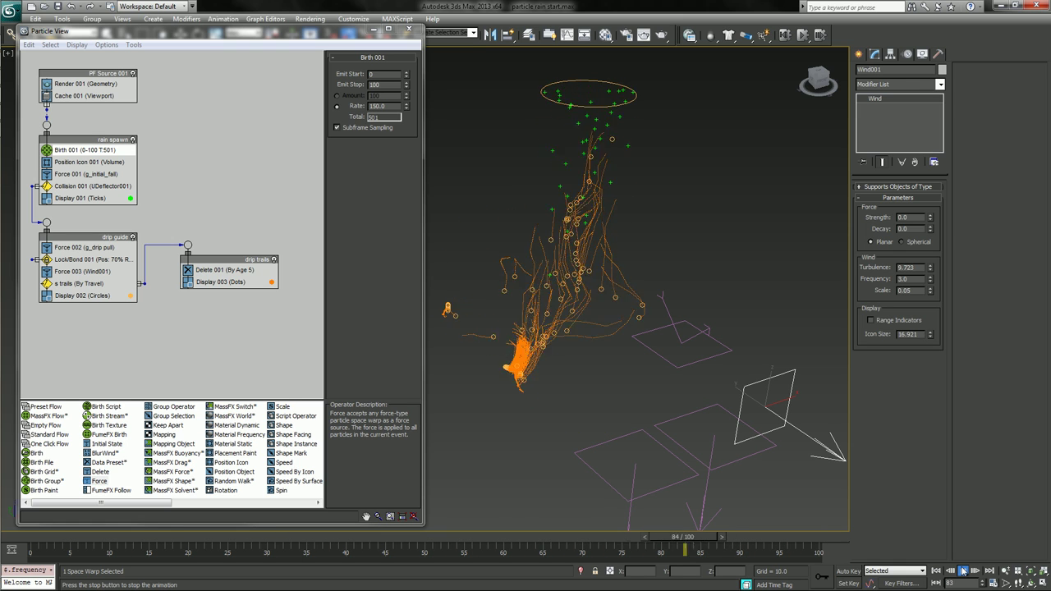
{"action": "left_click", "coordinate": [963, 570]}
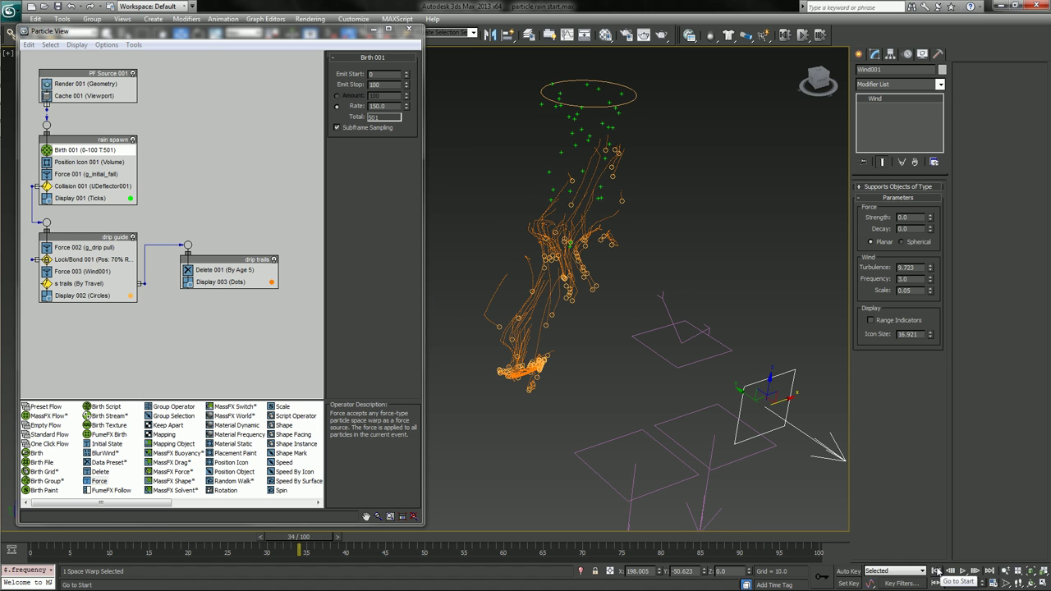
Lower Wind001's turbulence to 4.181 while viewing frame 12, and play the animation to check the trails.
{"action": "left_click", "coordinate": [936, 573]}
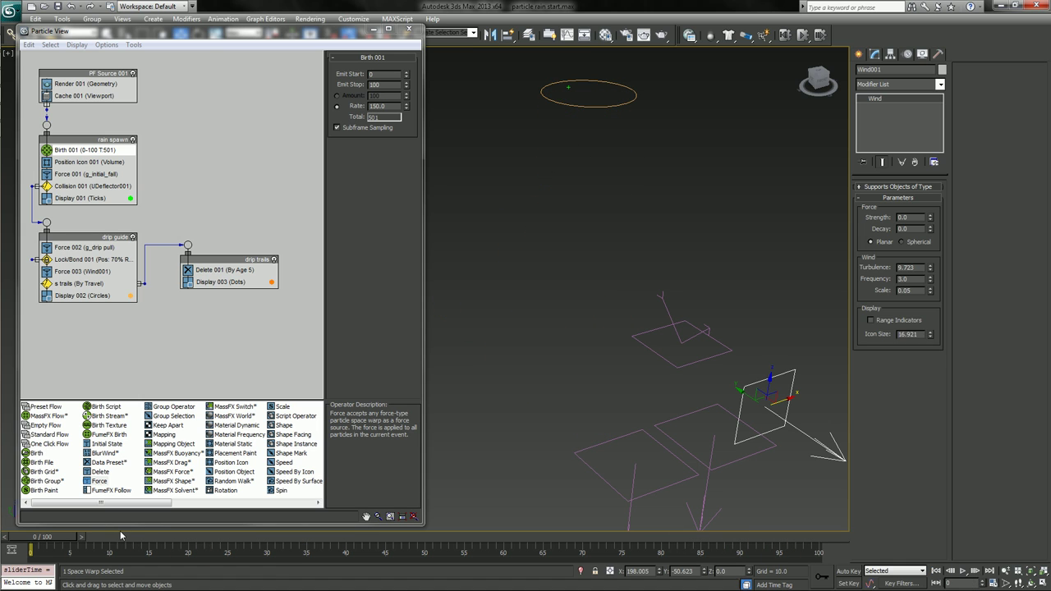
{"action": "mouse_move", "coordinate": [118, 532]}
{"action": "left_mouse_down"}
{"action": "mouse_move", "coordinate": [136, 539]}
{"action": "mouse_move", "coordinate": [127, 538]}
{"action": "left_mouse_up"}
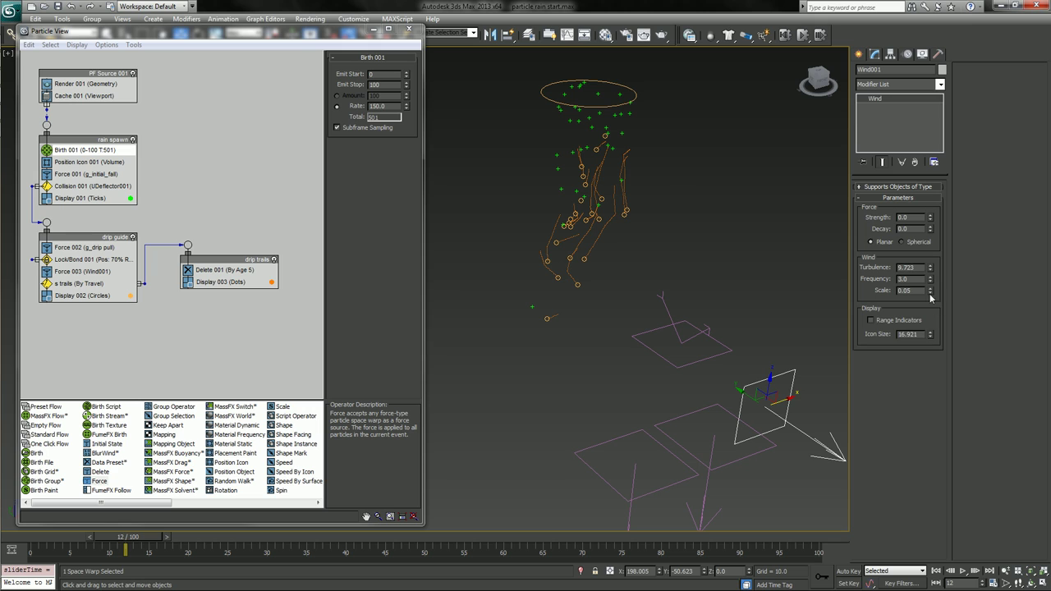
{"action": "left_click_drag", "start_coordinate": [932, 271], "coordinate": [940, 293]}
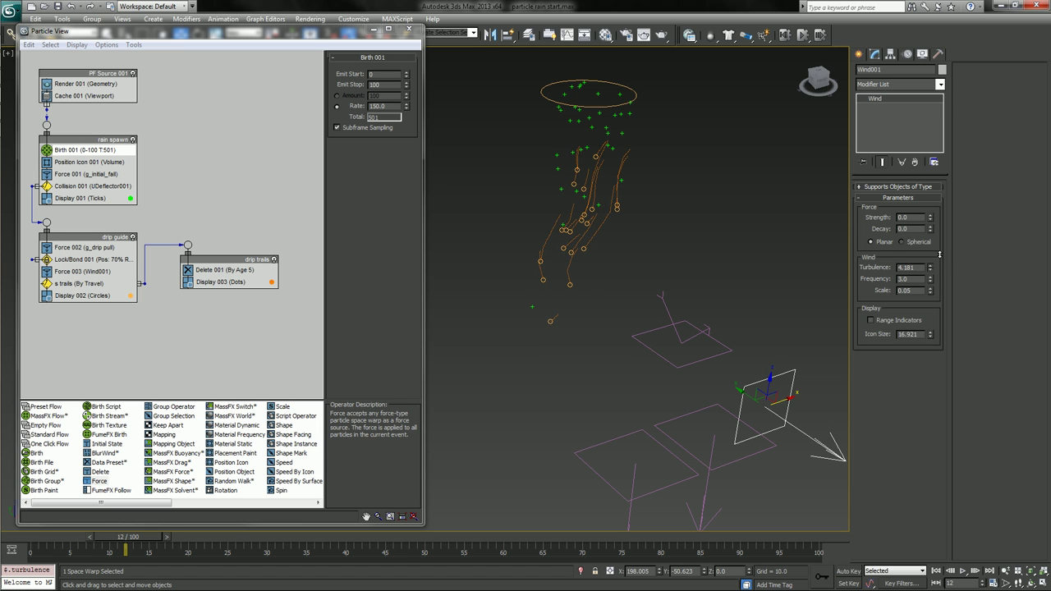
{"action": "left_click", "coordinate": [964, 570]}
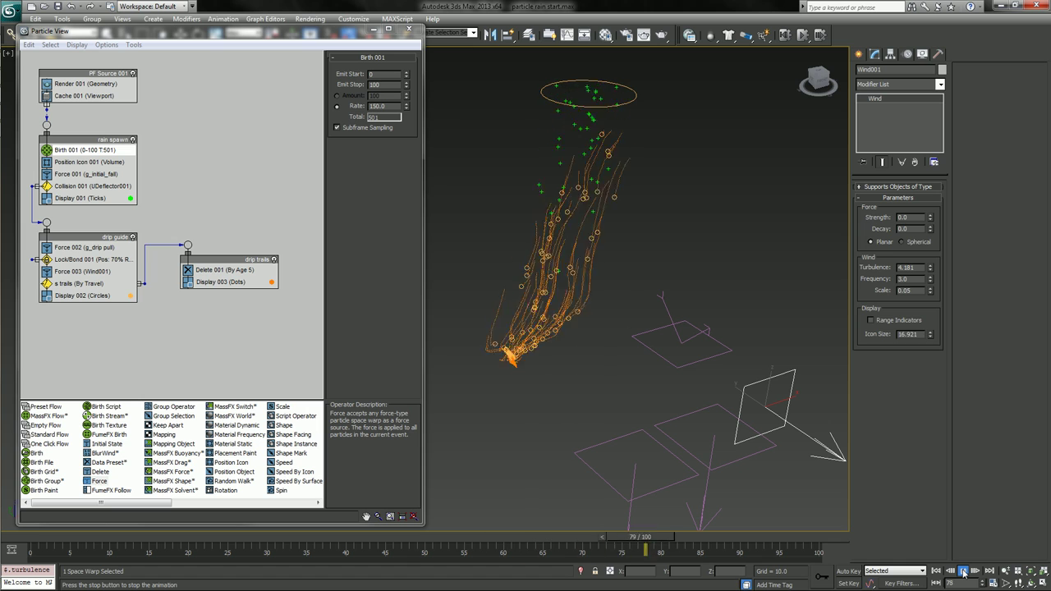
{"action": "left_click", "coordinate": [964, 573]}
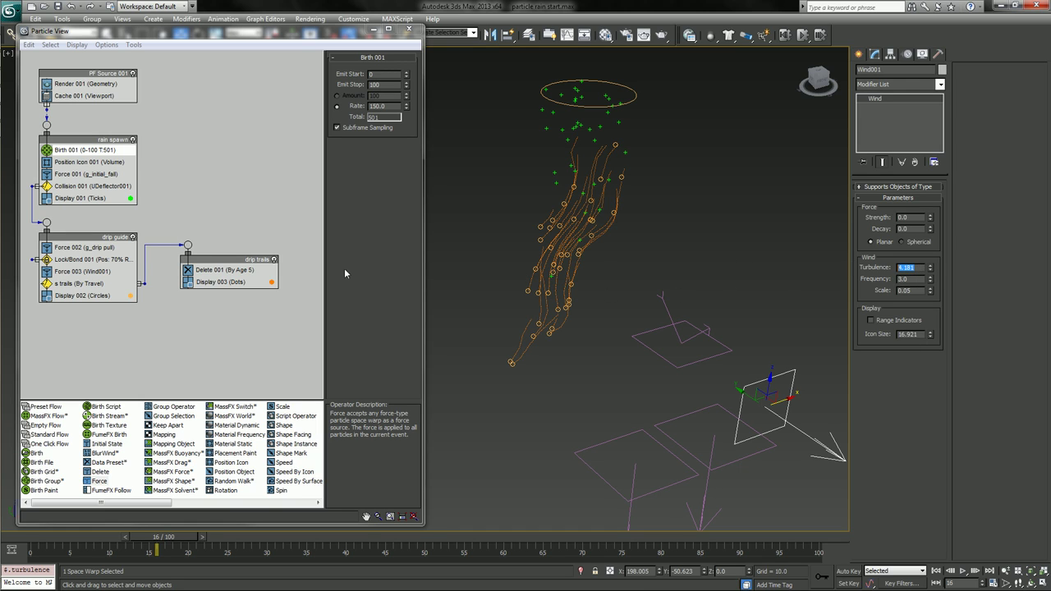
Open the Lock/Bond 001 settings and scrub the timeline to inspect the trails, returning to frame 0.
{"action": "left_click", "coordinate": [91, 259]}
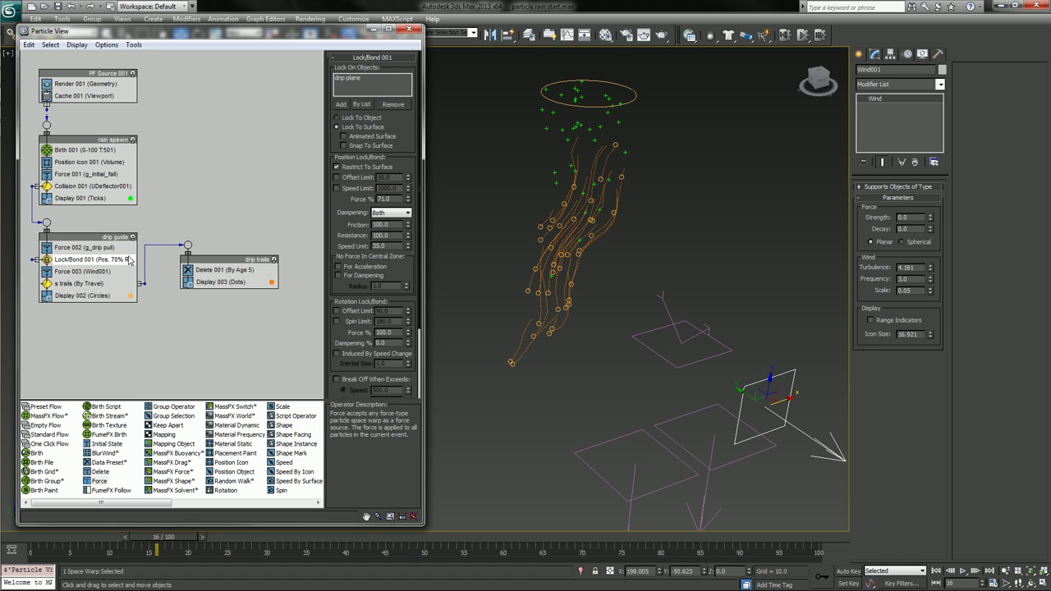
{"action": "left_click_drag", "start_coordinate": [158, 542], "coordinate": [293, 492]}
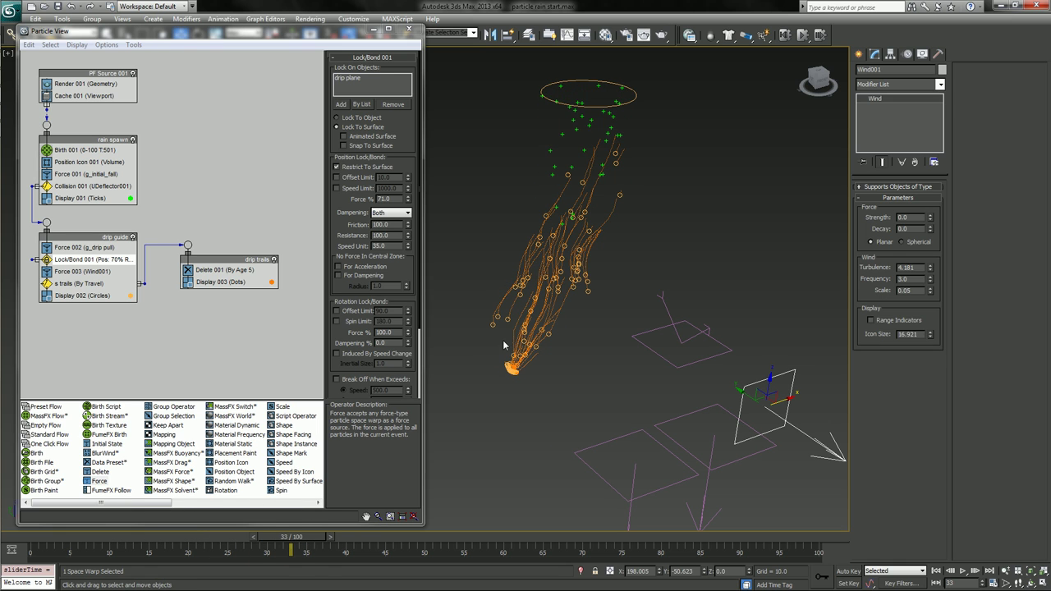
{"action": "left_click_drag", "start_coordinate": [223, 544], "coordinate": [33, 544]}
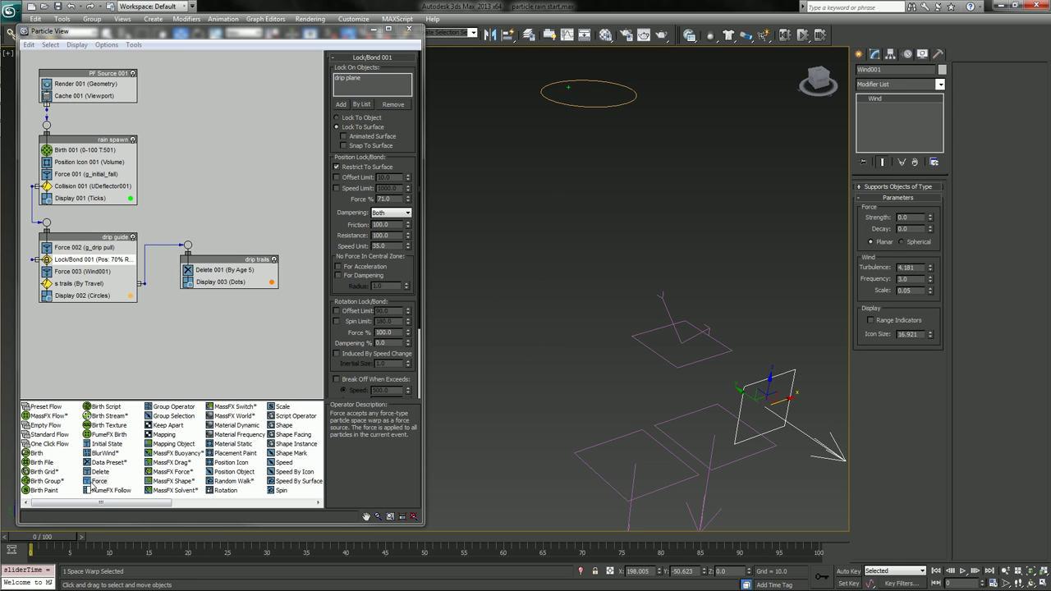
Add an Age Test above the display operator in drip guide, set its test value to 7, and generate a new seed.
{"action": "left_click", "coordinate": [246, 453]}
{"action": "scroll", "coordinate": [245, 459], "scroll_direction": "down", "scroll_amount": 2}
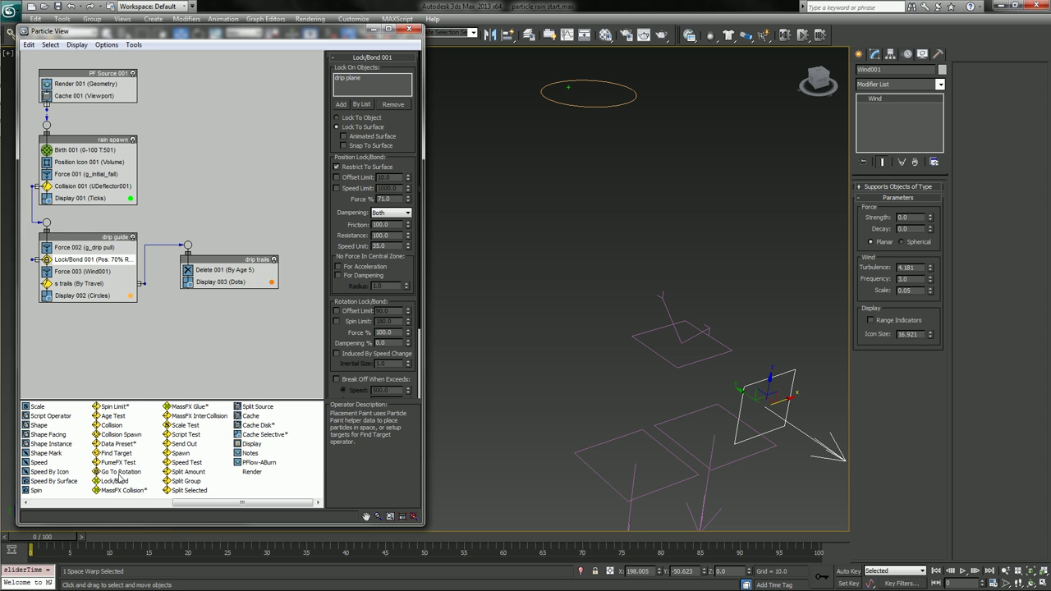
{"action": "left_click_drag", "start_coordinate": [117, 421], "coordinate": [86, 295]}
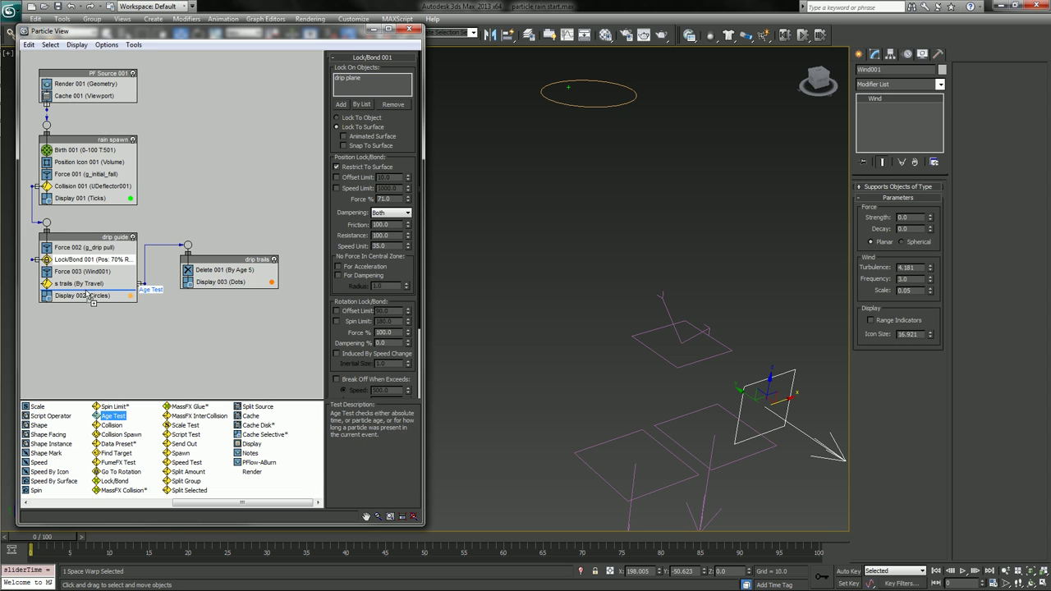
{"action": "left_click", "coordinate": [74, 297]}
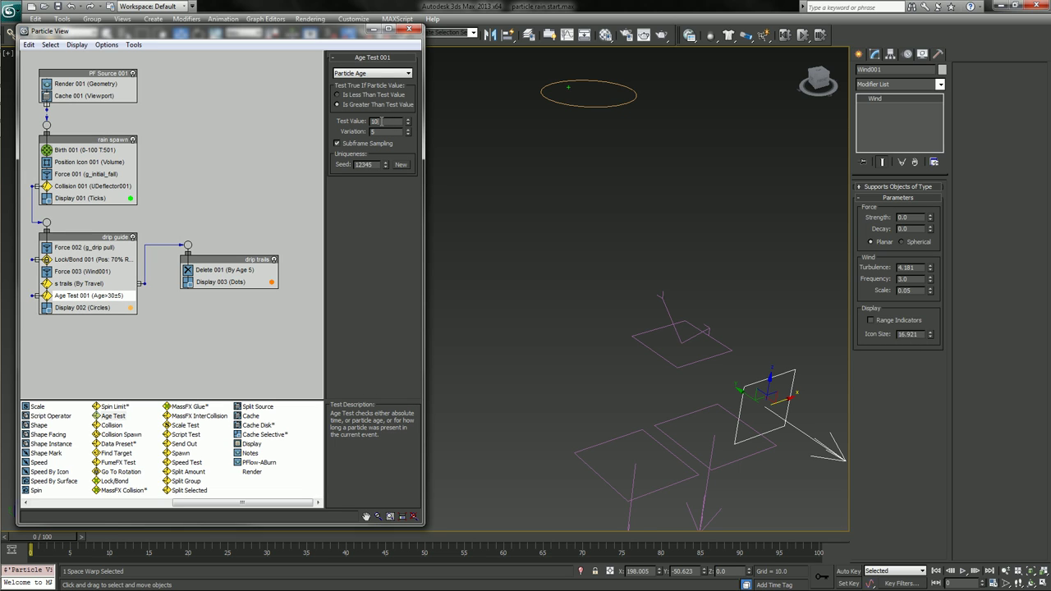
{"action": "key", "text": "Tab"}
{"action": "left_click", "coordinate": [404, 165]}
Create a new event with a Delete operator below drip guide, wire the Age Test to it, and scrub the timeline to check.
{"action": "left_click", "coordinate": [54, 444]}
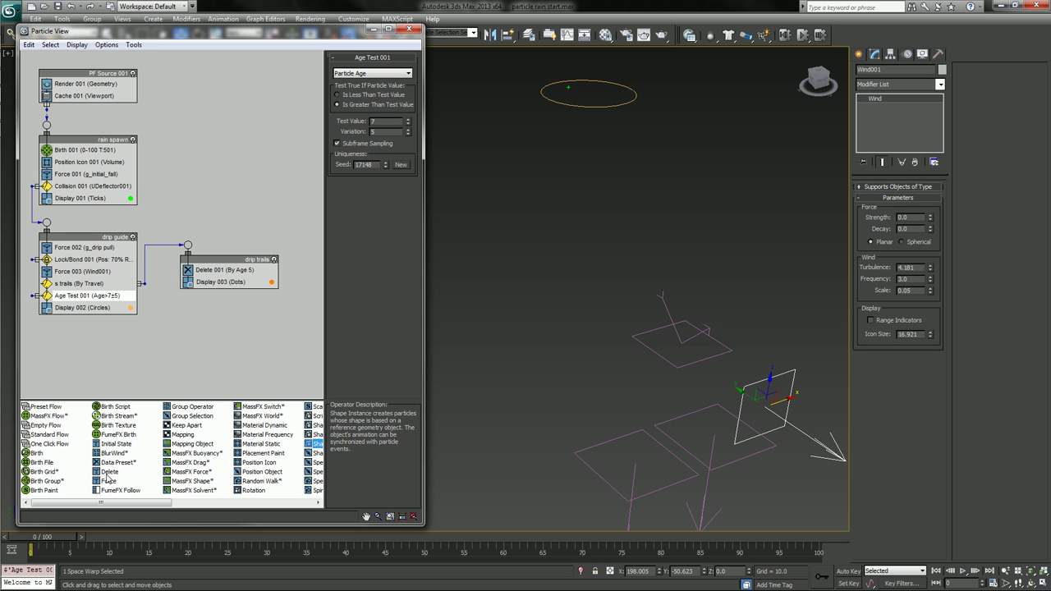
{"action": "left_click_drag", "start_coordinate": [109, 475], "coordinate": [62, 353]}
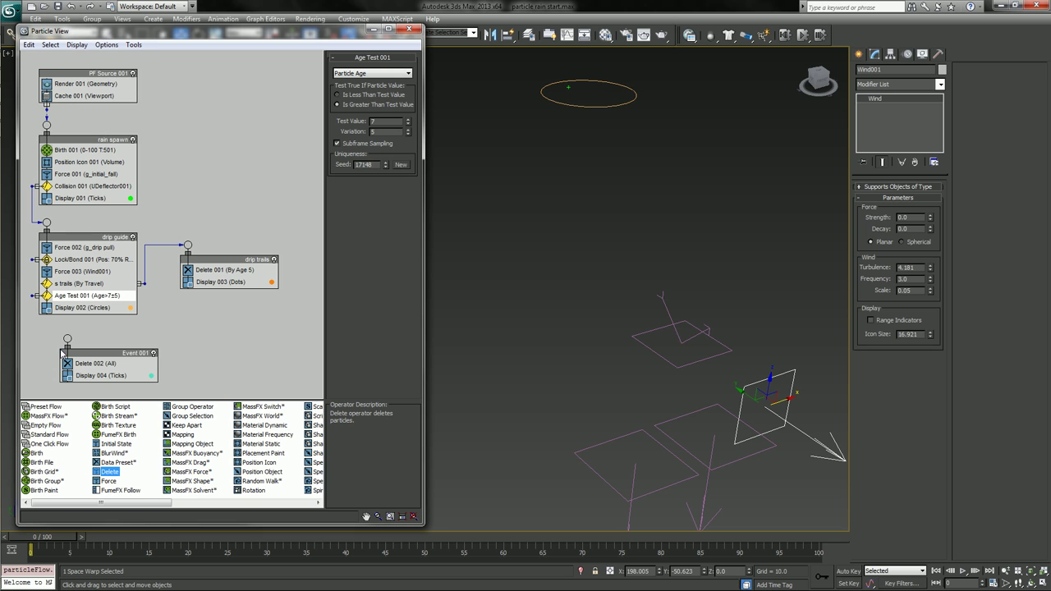
{"action": "left_click_drag", "start_coordinate": [33, 296], "coordinate": [67, 339]}
{"action": "left_click_drag", "start_coordinate": [58, 540], "coordinate": [611, 532]}
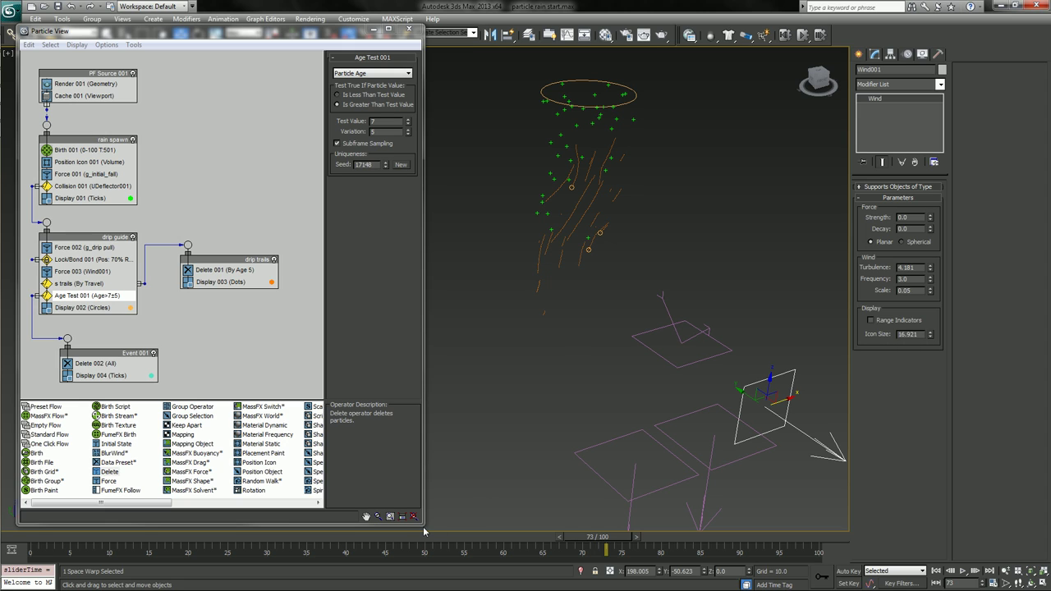
{"action": "left_click_drag", "start_coordinate": [395, 539], "coordinate": [228, 537]}
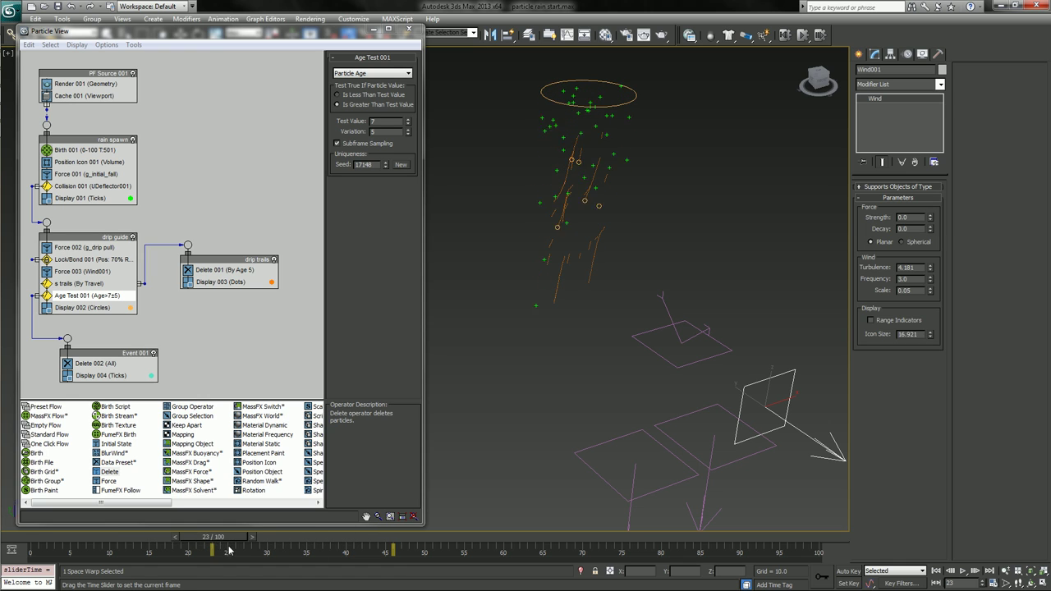
Set the display type of the rain spawn particles to Lines.
{"action": "left_click", "coordinate": [103, 198]}
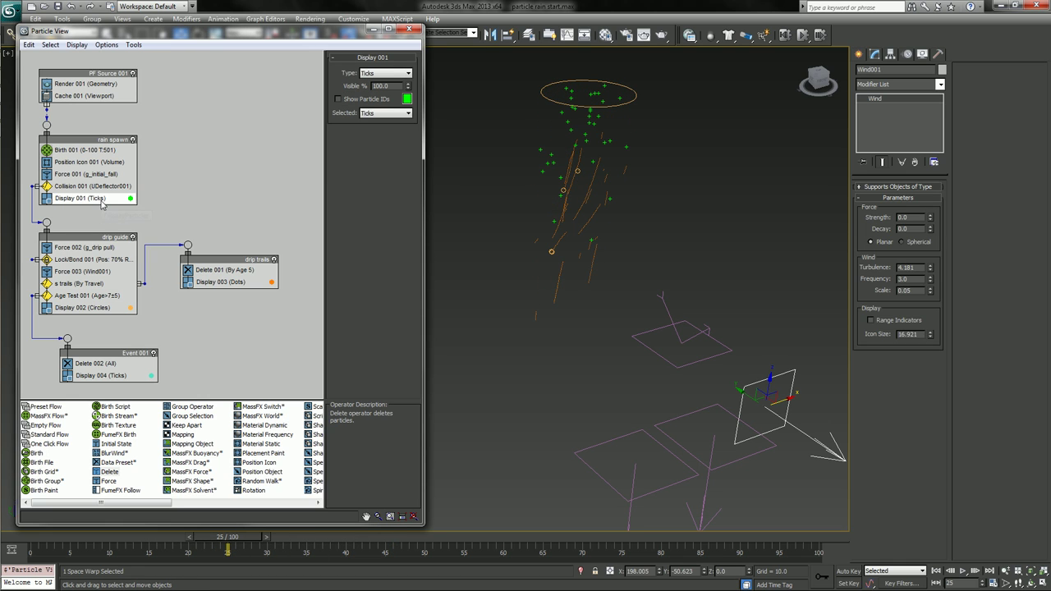
{"action": "left_click", "coordinate": [383, 73]}
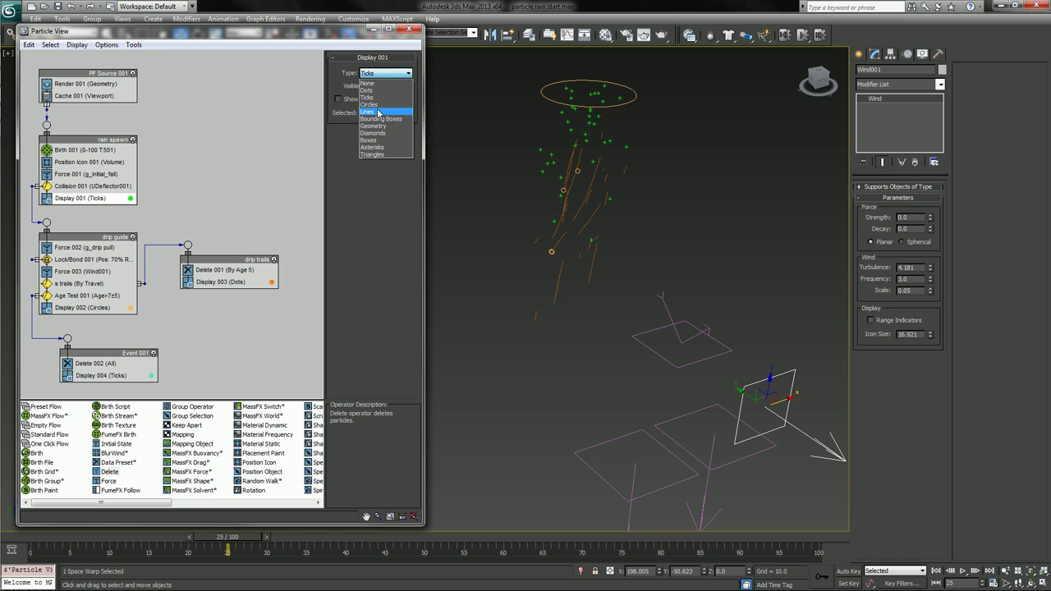
{"action": "left_click", "coordinate": [379, 113]}
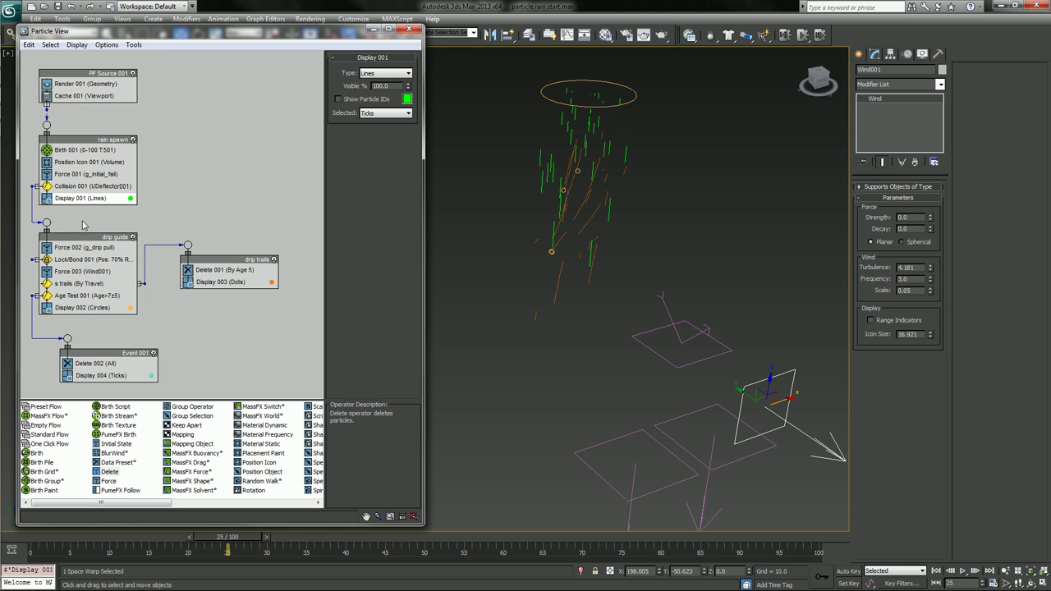
Change the rain spawn display color to light blue and scrub forward to frame 49 to check the drops.
{"action": "left_click", "coordinate": [407, 98]}
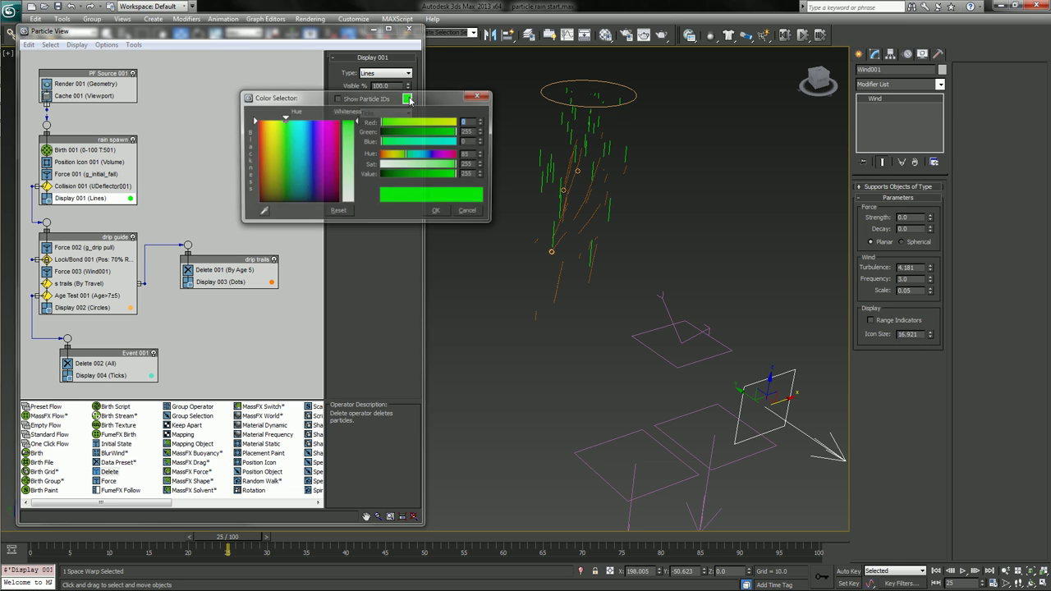
{"action": "left_click", "coordinate": [439, 142]}
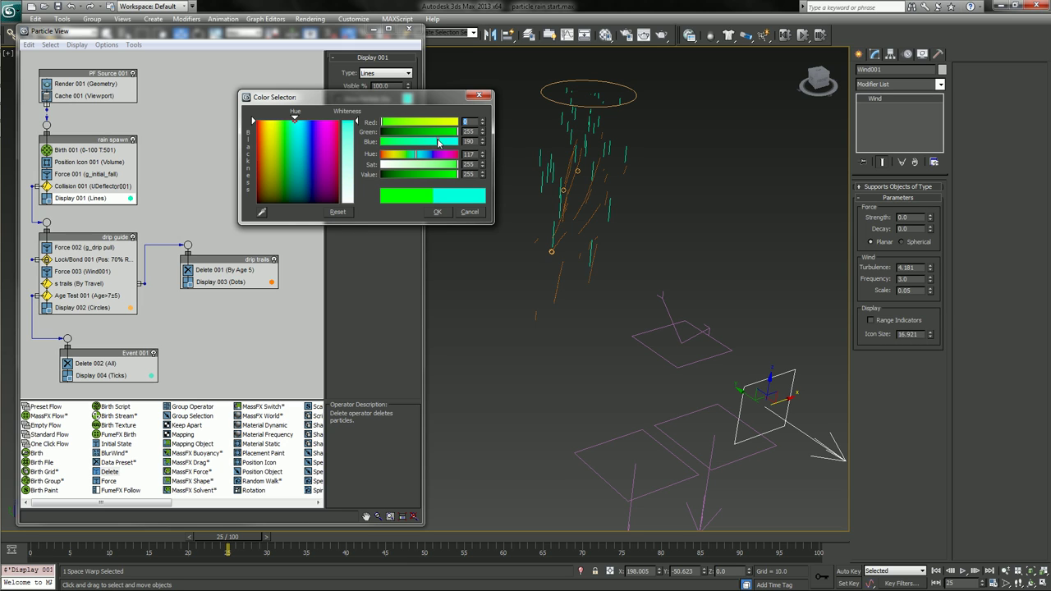
{"action": "mouse_move", "coordinate": [432, 159]}
{"action": "left_mouse_down"}
{"action": "mouse_move", "coordinate": [418, 156]}
{"action": "mouse_move", "coordinate": [428, 162]}
{"action": "left_mouse_up"}
{"action": "left_click", "coordinate": [424, 153]}
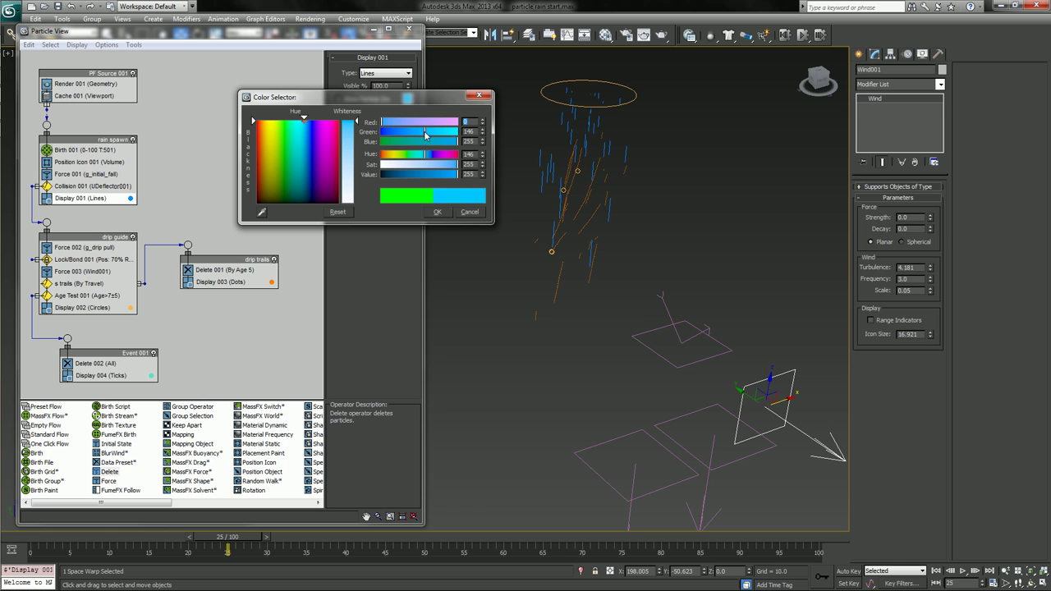
{"action": "left_click", "coordinate": [435, 165]}
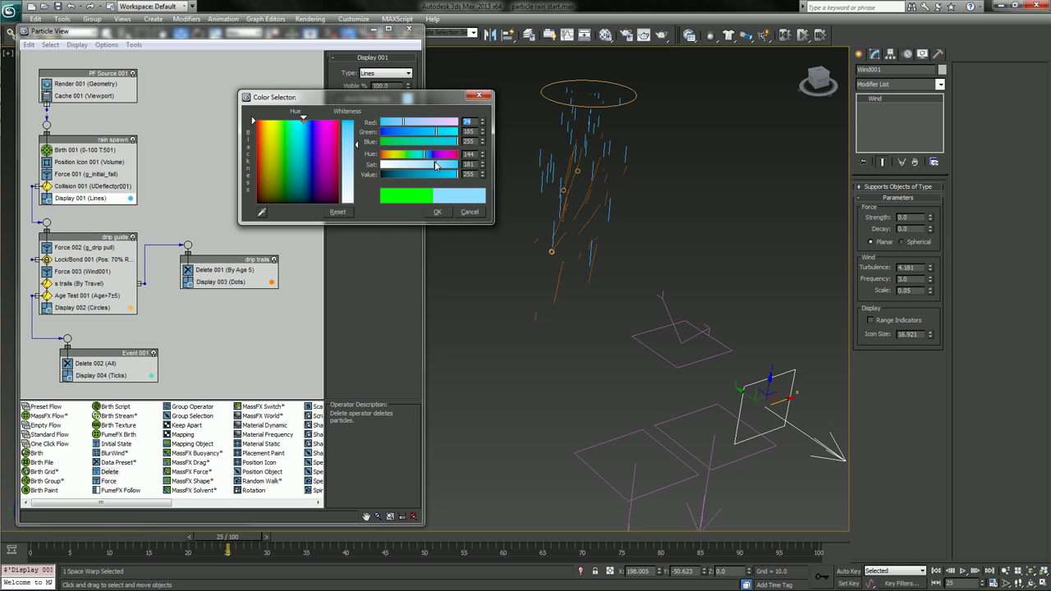
{"action": "left_click", "coordinate": [438, 212]}
{"action": "left_click_drag", "start_coordinate": [218, 542], "coordinate": [416, 538]}
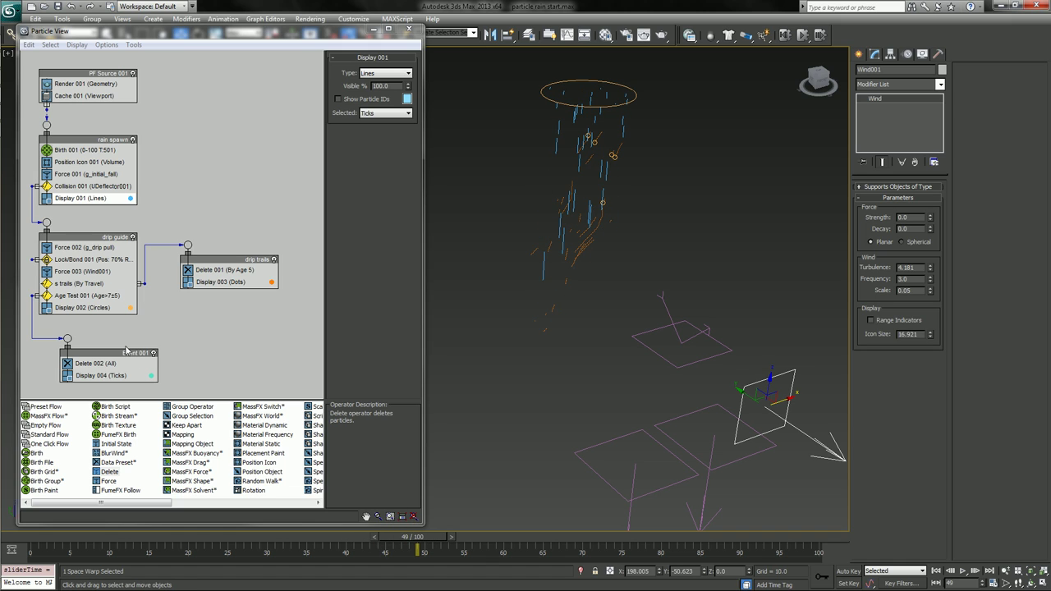
Try Age Test 001 test values of 20 and 15, and scrub to frame 58 to compare the trails.
{"action": "left_click", "coordinate": [86, 297]}
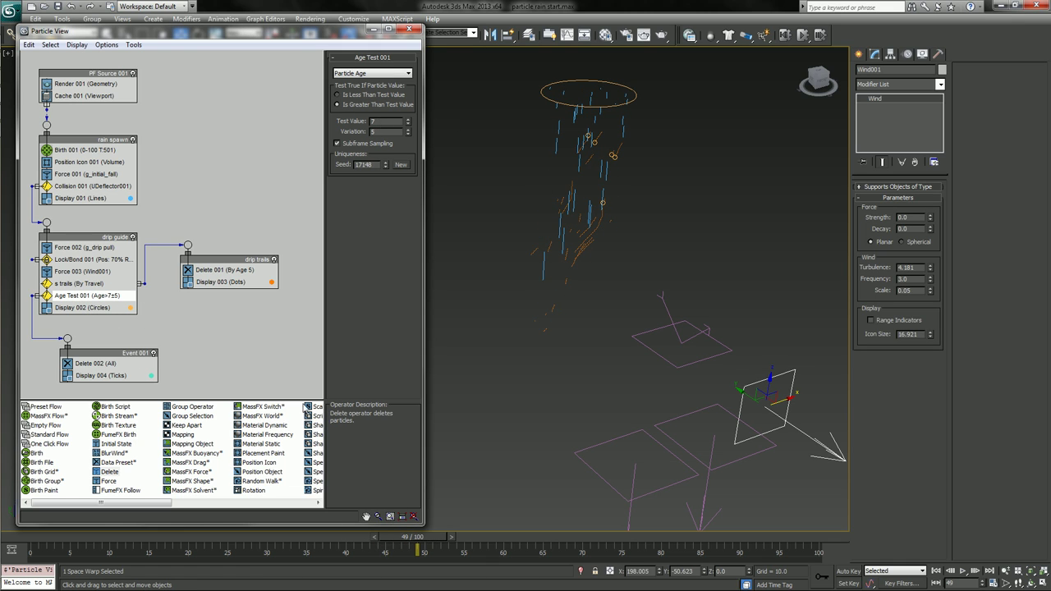
{"action": "type", "text": "20"}
{"action": "key", "text": "Return"}
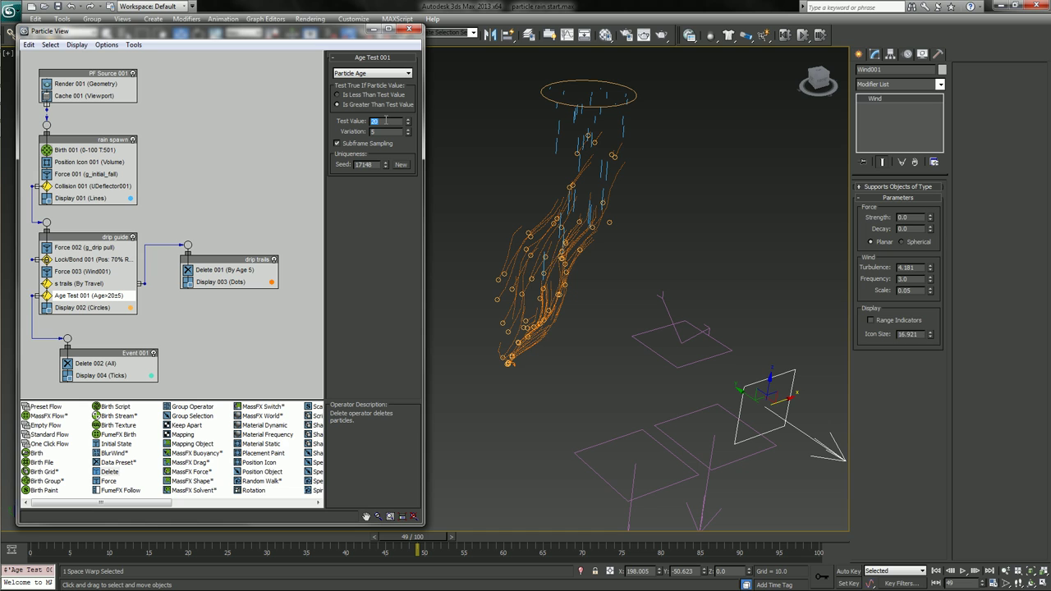
{"action": "type", "text": "15"}
{"action": "key", "text": "Return"}
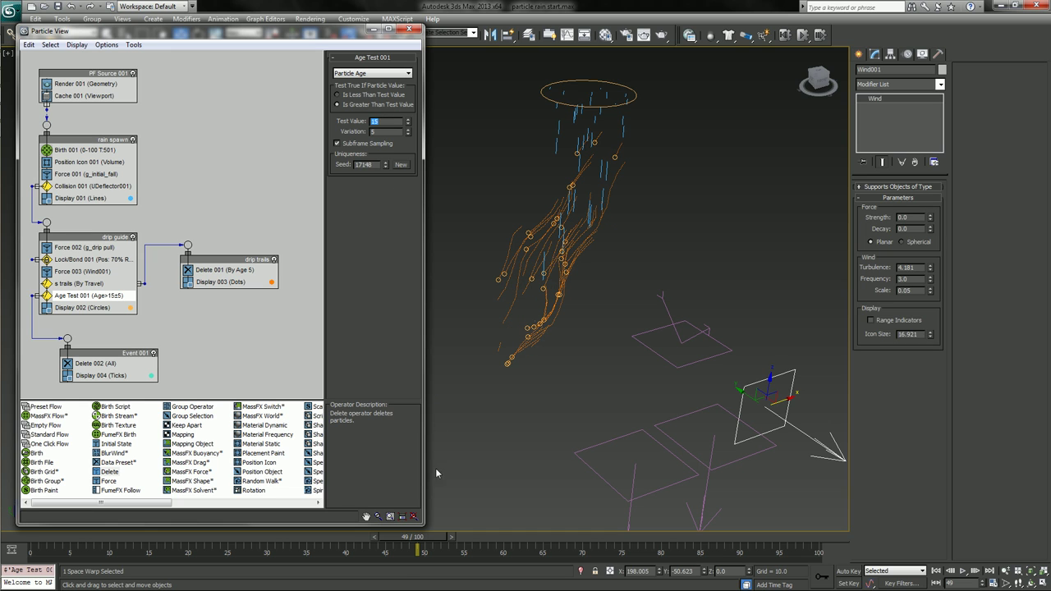
{"action": "left_click_drag", "start_coordinate": [410, 538], "coordinate": [488, 542]}
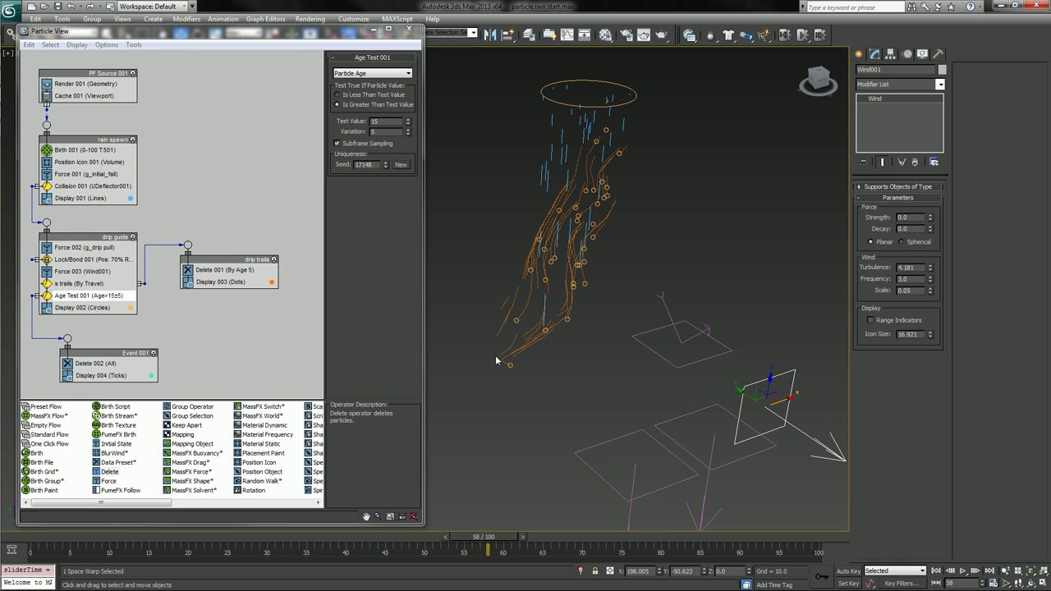
Try a test value of 60 on Age Test 001 and scrub to frame 57.
{"action": "left_click_drag", "start_coordinate": [384, 120], "coordinate": [353, 121]}
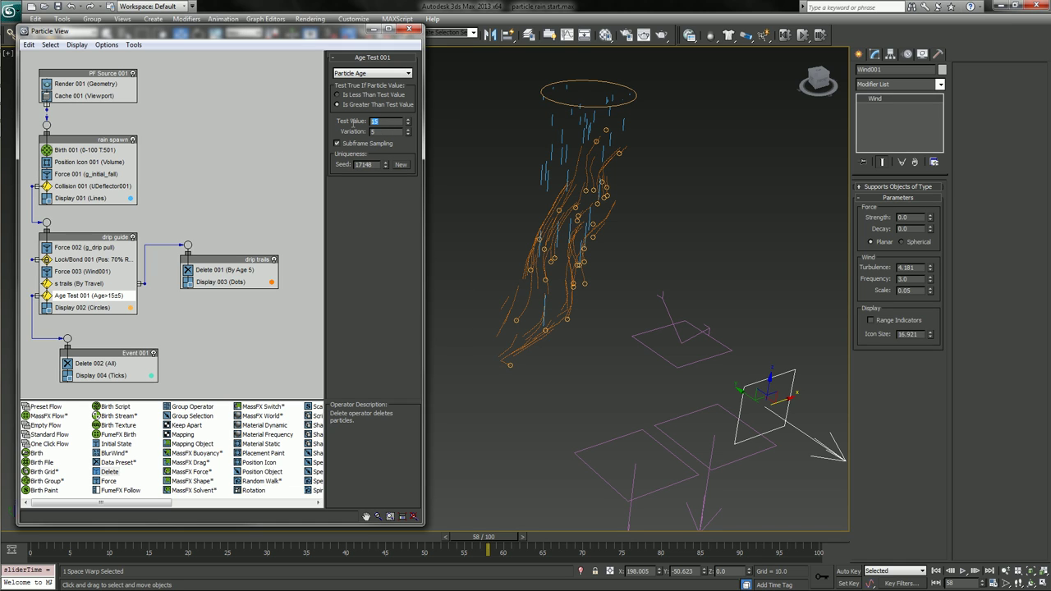
{"action": "type", "text": "60"}
{"action": "key", "text": "Return"}
{"action": "mouse_move", "coordinate": [497, 533]}
{"action": "left_mouse_down"}
{"action": "mouse_move", "coordinate": [360, 545]}
{"action": "mouse_move", "coordinate": [587, 543]}
{"action": "mouse_move", "coordinate": [471, 545]}
{"action": "mouse_move", "coordinate": [486, 541]}
{"action": "left_mouse_up"}
Unhide all objects, select the drip plane, and inspect how the drops follow its surface while scrubbing the timeline.
{"action": "right_click", "coordinate": [642, 234]}
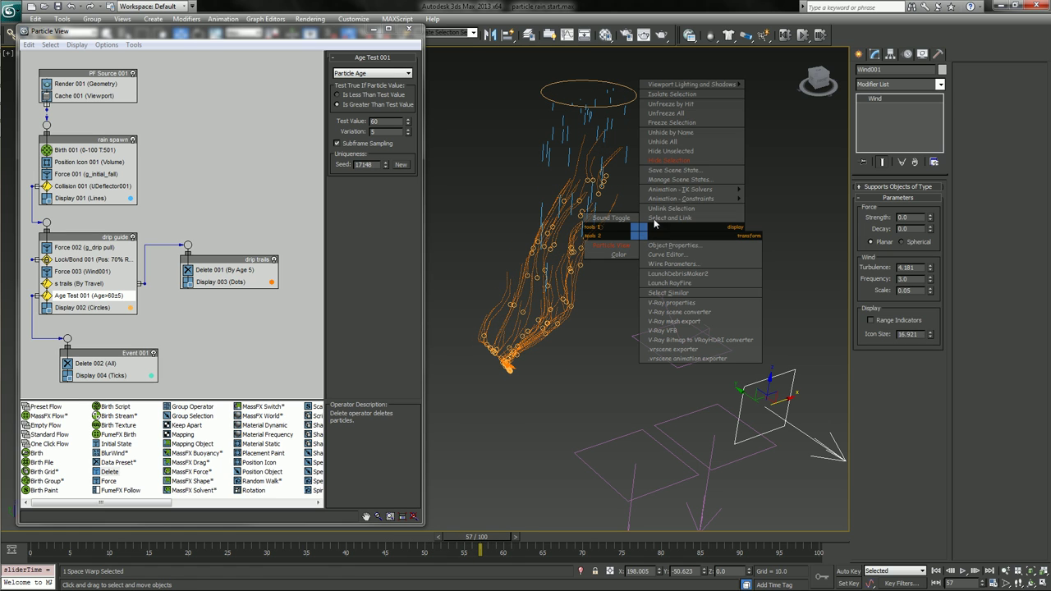
{"action": "left_click", "coordinate": [670, 143]}
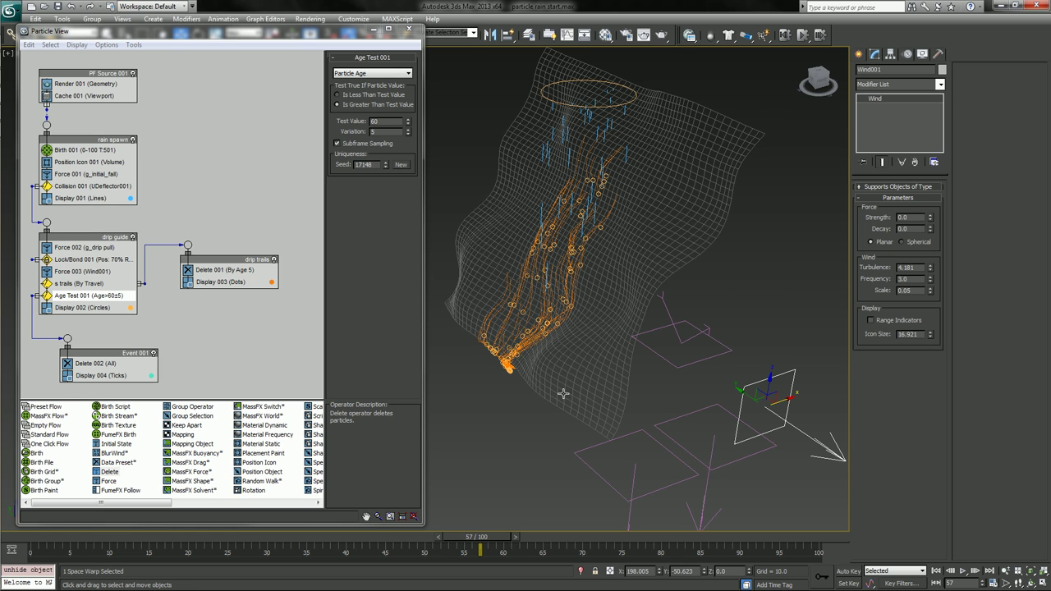
{"action": "left_click", "coordinate": [535, 364]}
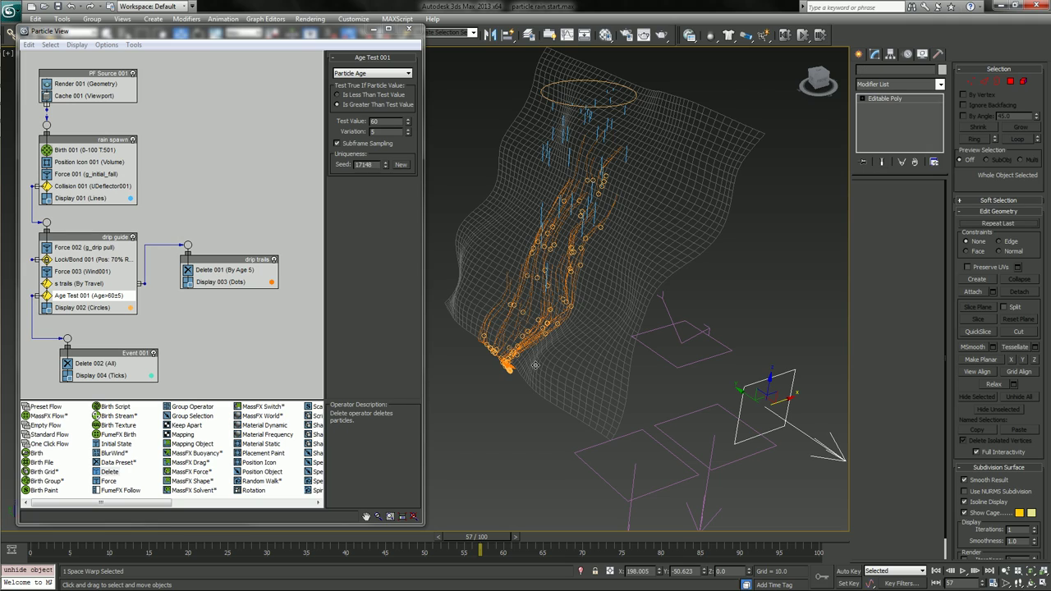
{"action": "middle_click_drag", "start_coordinate": [484, 437], "coordinate": [538, 422], "text": "alt"}
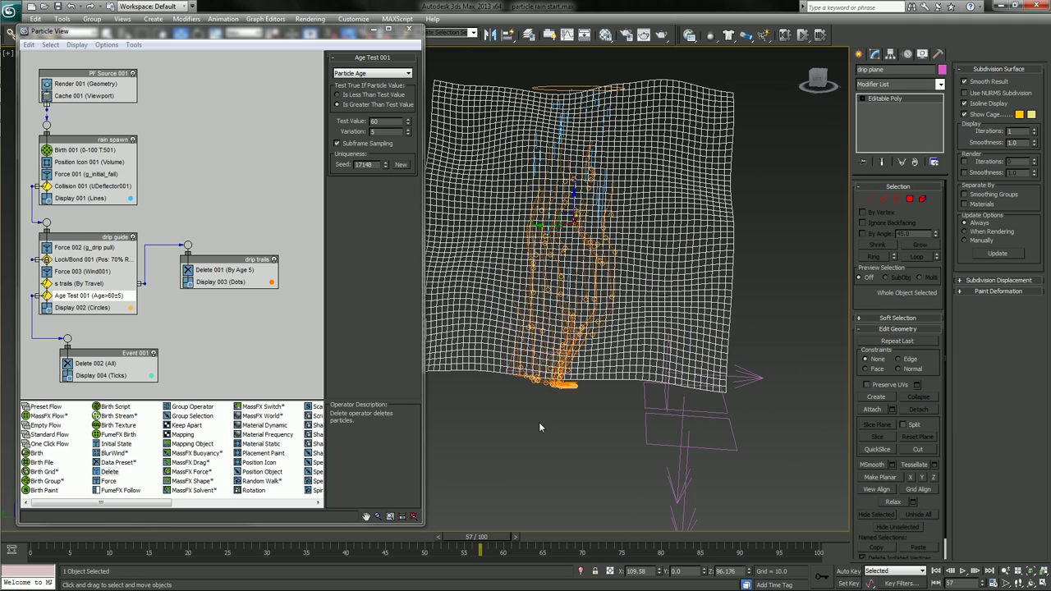
{"action": "left_click_drag", "start_coordinate": [478, 535], "coordinate": [607, 519]}
{"action": "middle_click_drag", "start_coordinate": [623, 408], "coordinate": [523, 458], "text": "alt"}
{"action": "left_click_drag", "start_coordinate": [402, 538], "coordinate": [109, 529]}
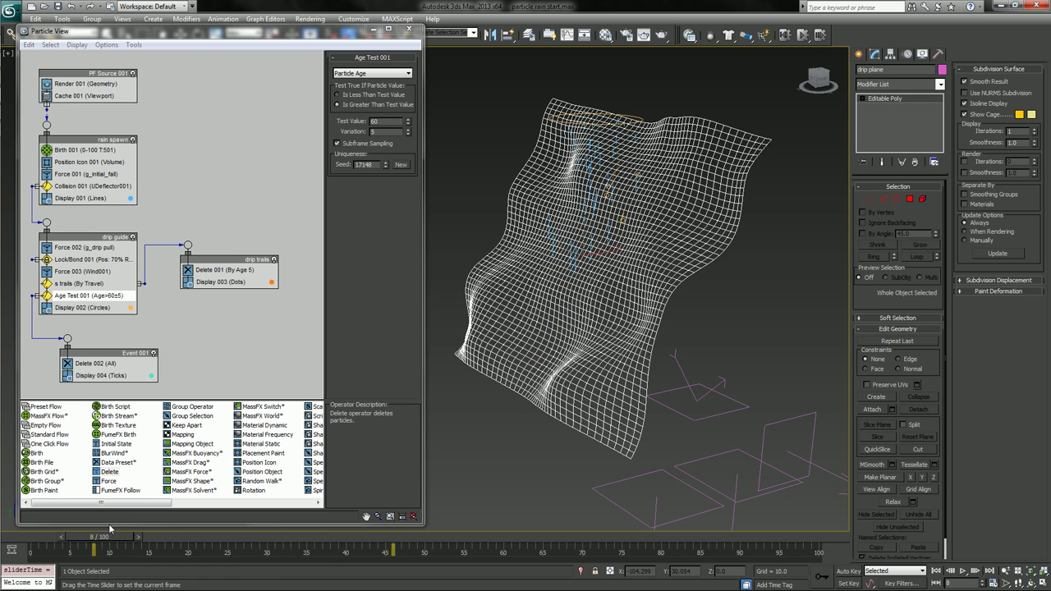
Hide the drip plane and scrub forward to frame 52 to inspect the trails alone.
{"action": "left_click", "coordinate": [770, 285]}
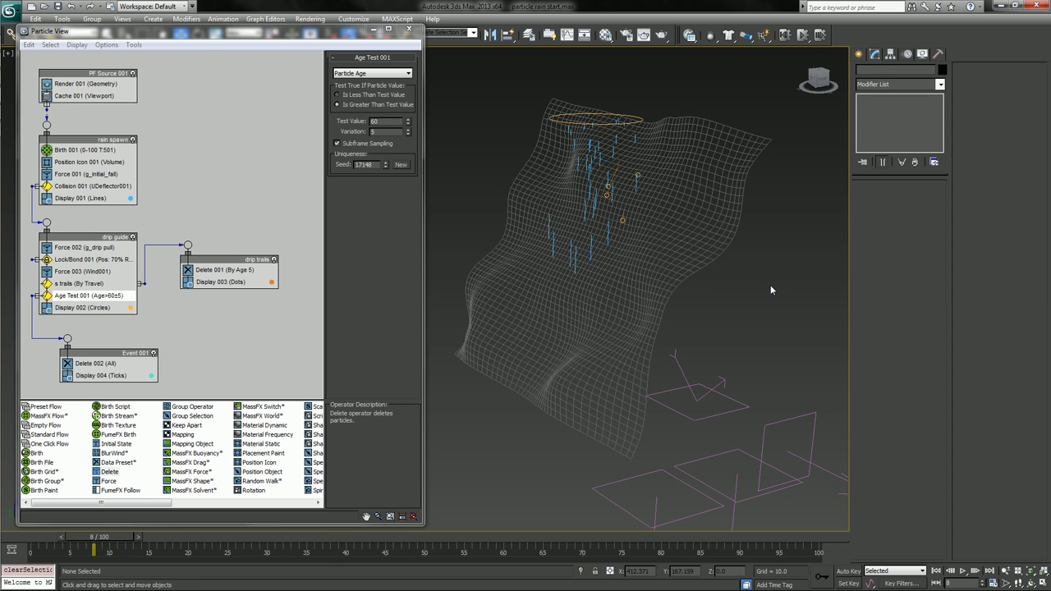
{"action": "right_click", "coordinate": [770, 284]}
{"action": "left_click", "coordinate": [716, 235]}
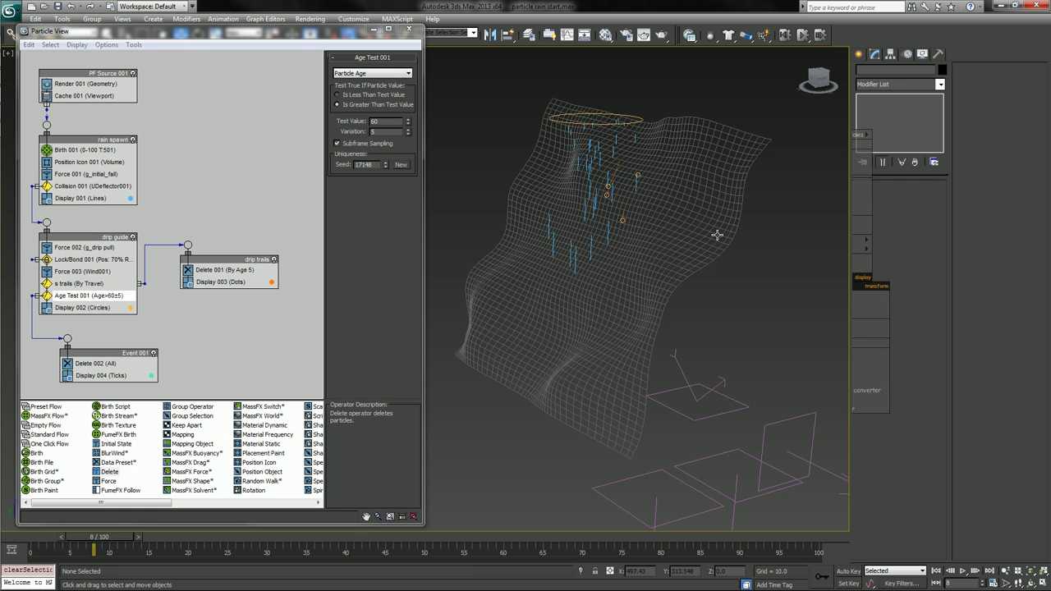
{"action": "left_click", "coordinate": [716, 234]}
{"action": "right_click", "coordinate": [718, 238]}
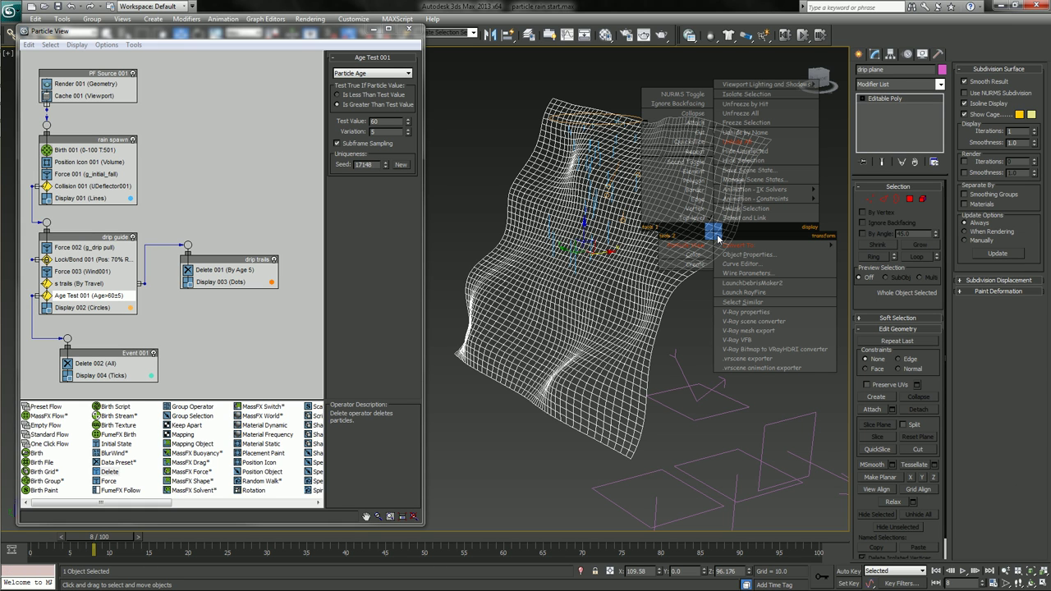
{"action": "left_click", "coordinate": [747, 163]}
{"action": "left_click_drag", "start_coordinate": [92, 544], "coordinate": [416, 552]}
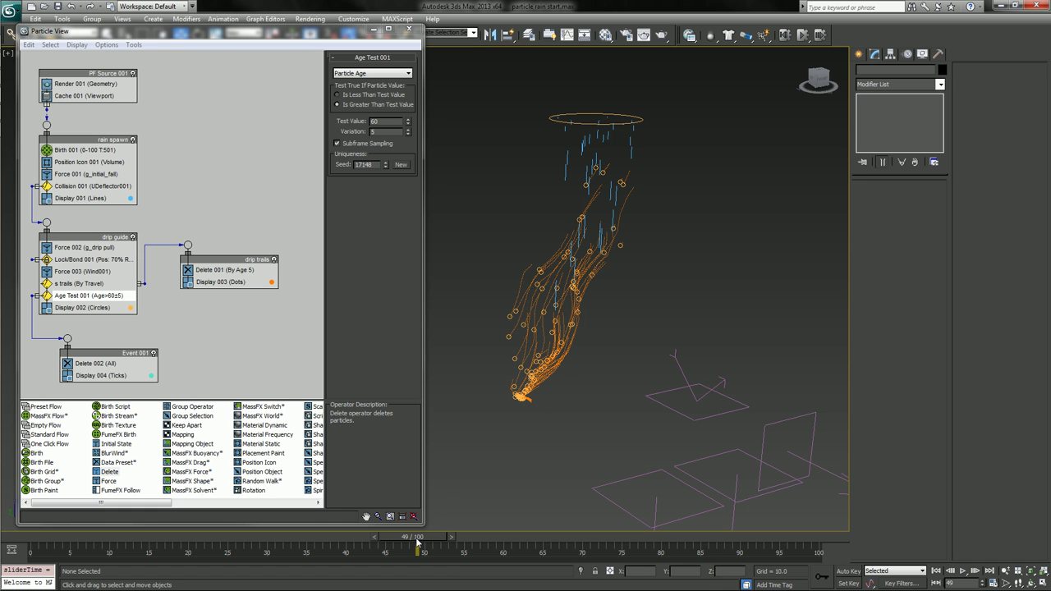
{"action": "left_click_drag", "start_coordinate": [417, 542], "coordinate": [440, 552]}
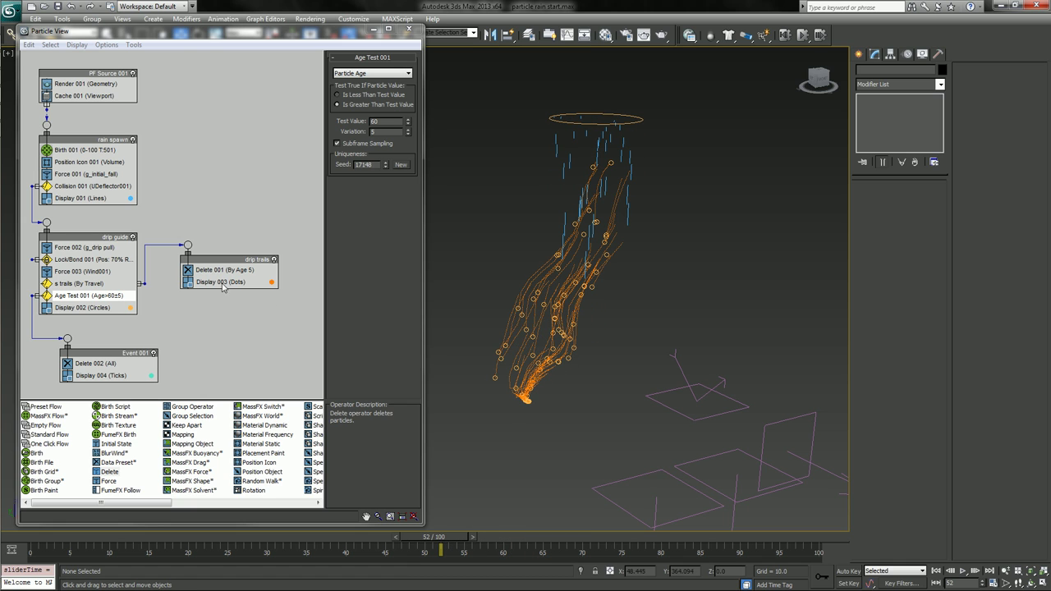
Set Age Test 001's test value to 15 and its variation to 10, and scrub back to frame 38.
{"action": "double_click", "coordinate": [375, 121]}
{"action": "type", "text": "30"}
{"action": "key", "text": "Return"}
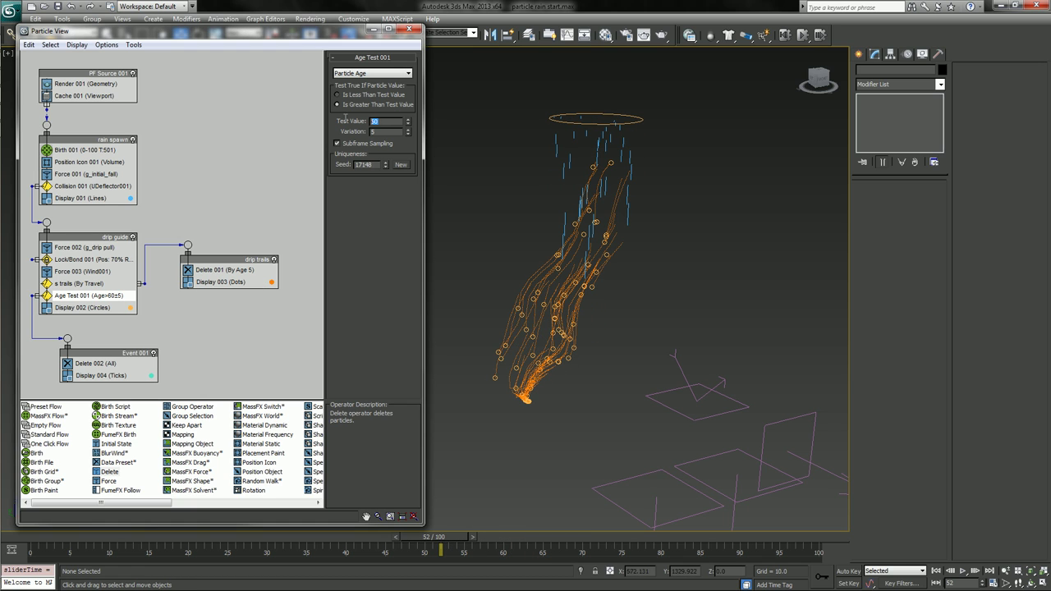
{"action": "type", "text": "15"}
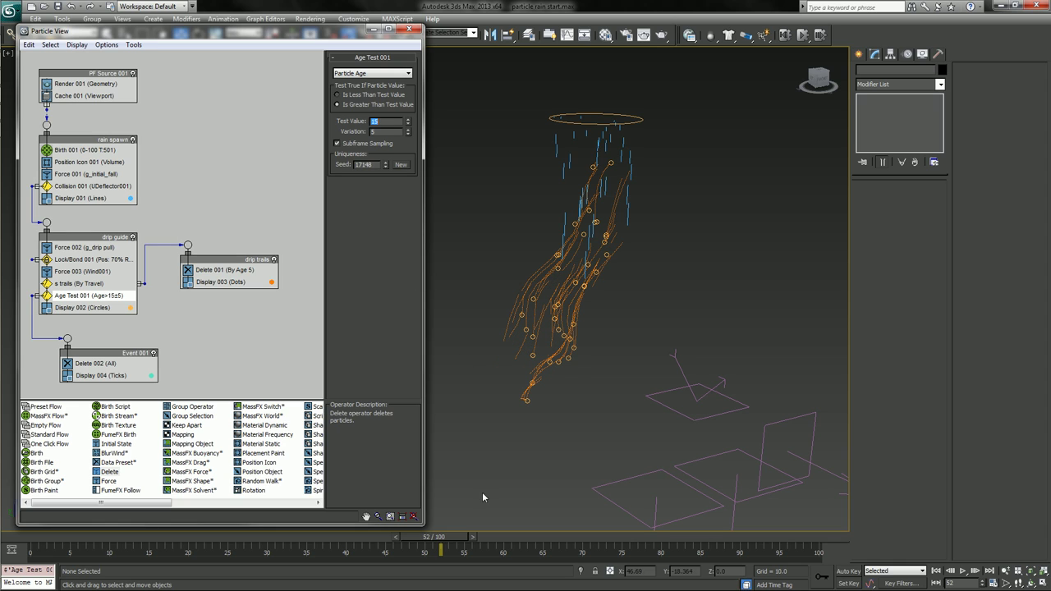
{"action": "double_click", "coordinate": [378, 131]}
{"action": "type", "text": "10"}
{"action": "key", "text": "Return"}
{"action": "left_click_drag", "start_coordinate": [440, 542], "coordinate": [330, 539]}
Open the Delete 002 settings and scrub to frame 46 to examine where drops disappear along the trails.
{"action": "left_click", "coordinate": [98, 364]}
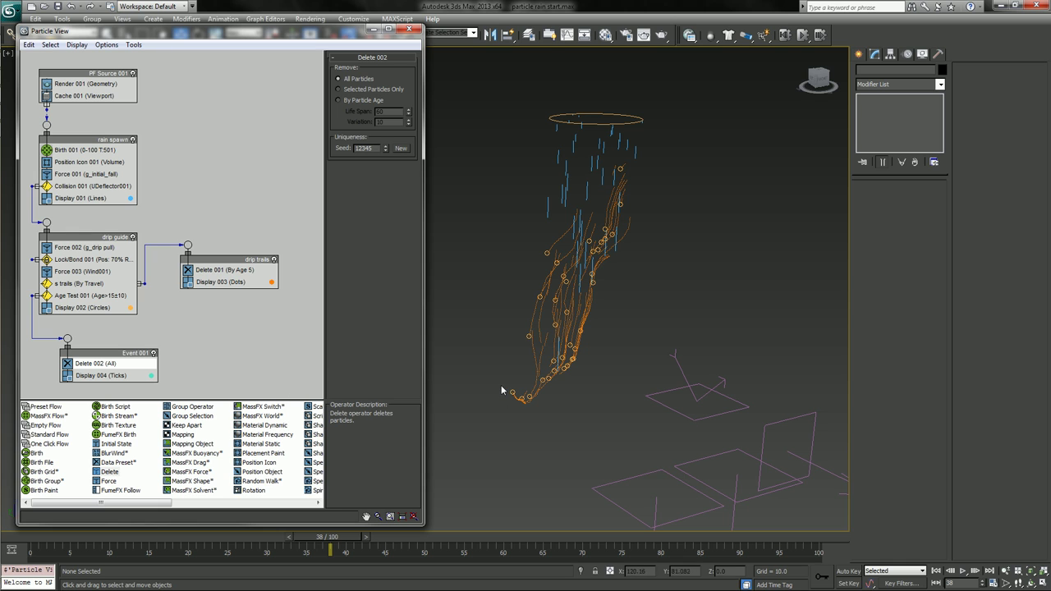
{"action": "left_click_drag", "start_coordinate": [313, 540], "coordinate": [376, 539]}
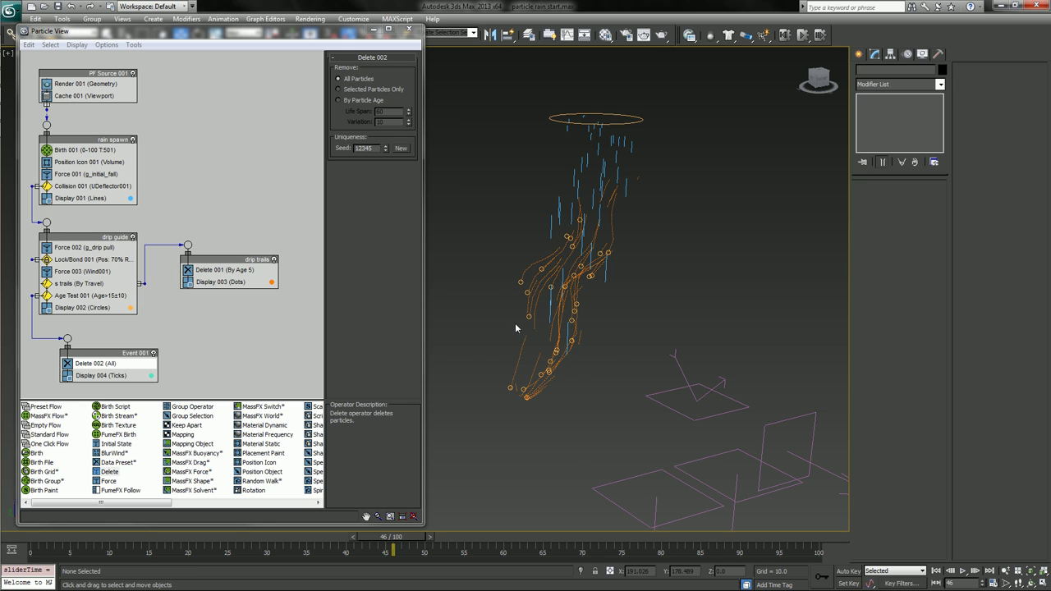
{"action": "scroll", "coordinate": [516, 329], "scroll_direction": "down", "scroll_amount": 3}
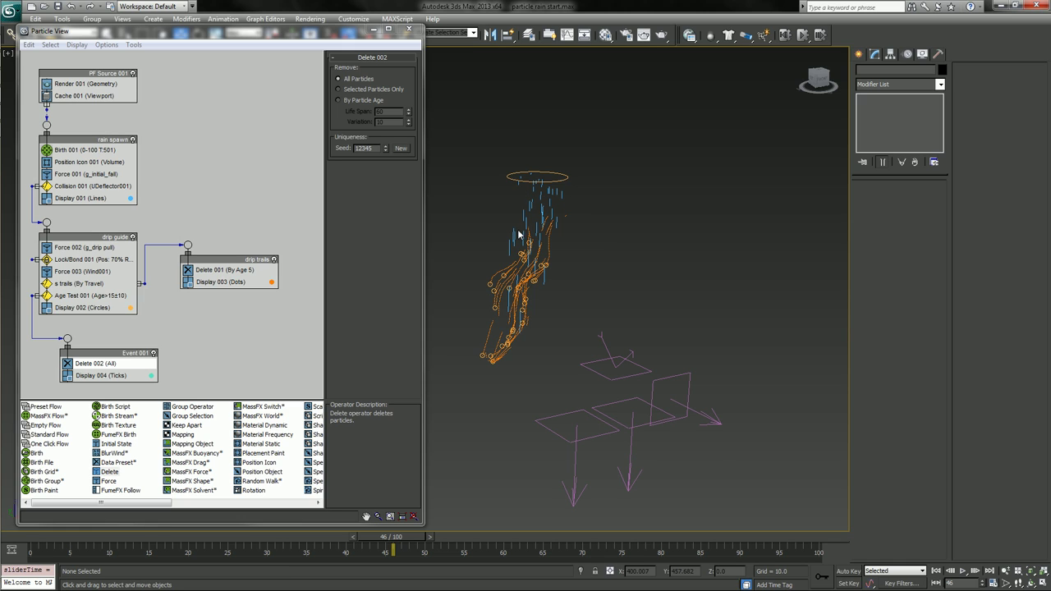
Scrub back to frame 44 and rename the event holding Delete 002 as "drip guide death".
{"action": "left_click_drag", "start_coordinate": [394, 543], "coordinate": [400, 518]}
{"action": "mouse_move", "coordinate": [396, 538]}
{"action": "left_mouse_down"}
{"action": "mouse_move", "coordinate": [129, 538]}
{"action": "mouse_move", "coordinate": [390, 526]}
{"action": "left_mouse_up"}
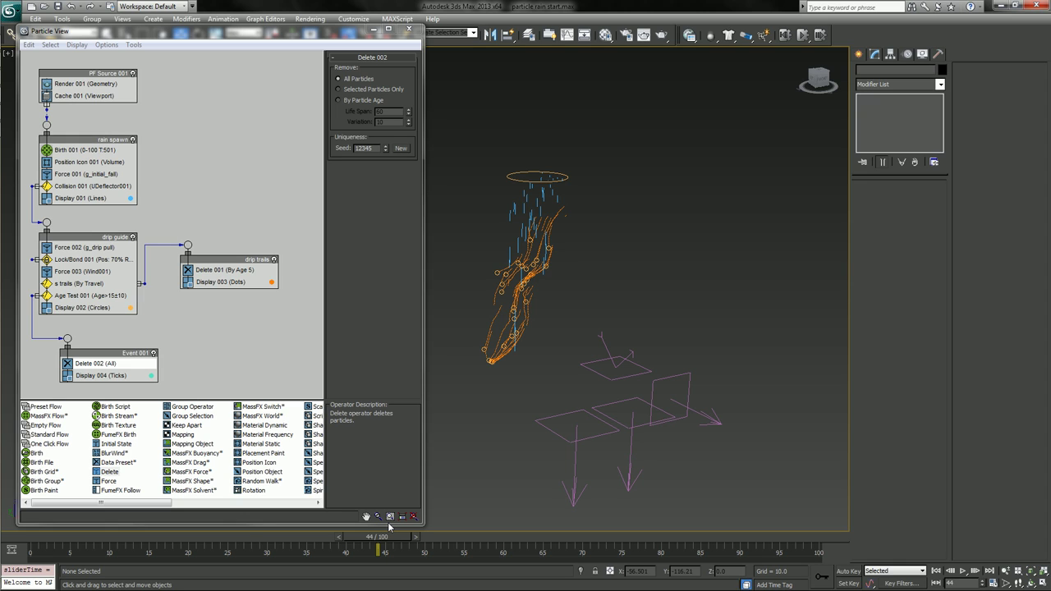
{"action": "scroll", "coordinate": [567, 245], "scroll_direction": "up", "scroll_amount": 4}
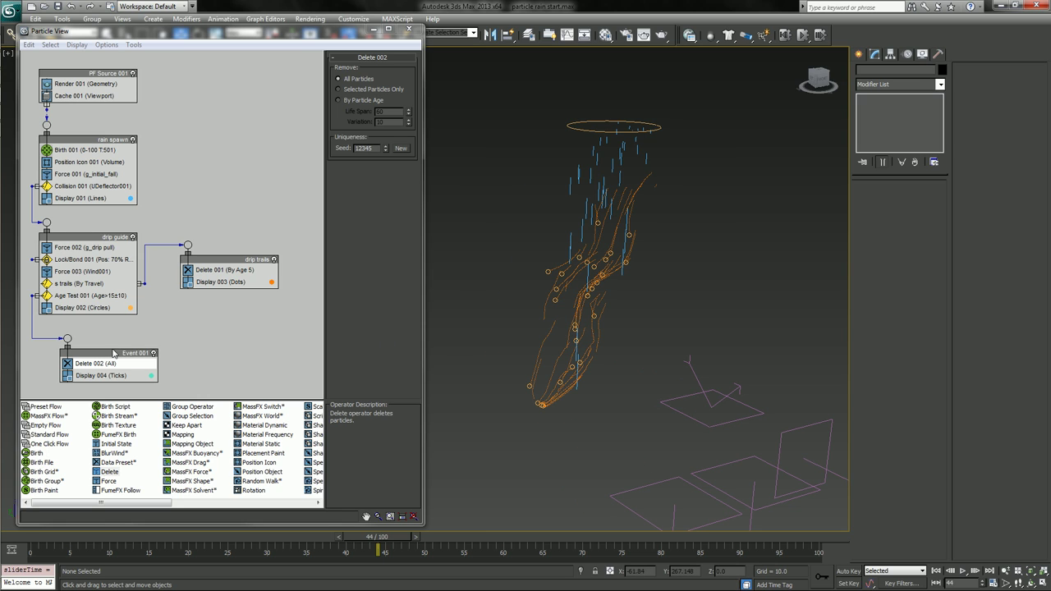
{"action": "left_click", "coordinate": [133, 358]}
{"action": "right_click", "coordinate": [133, 357]}
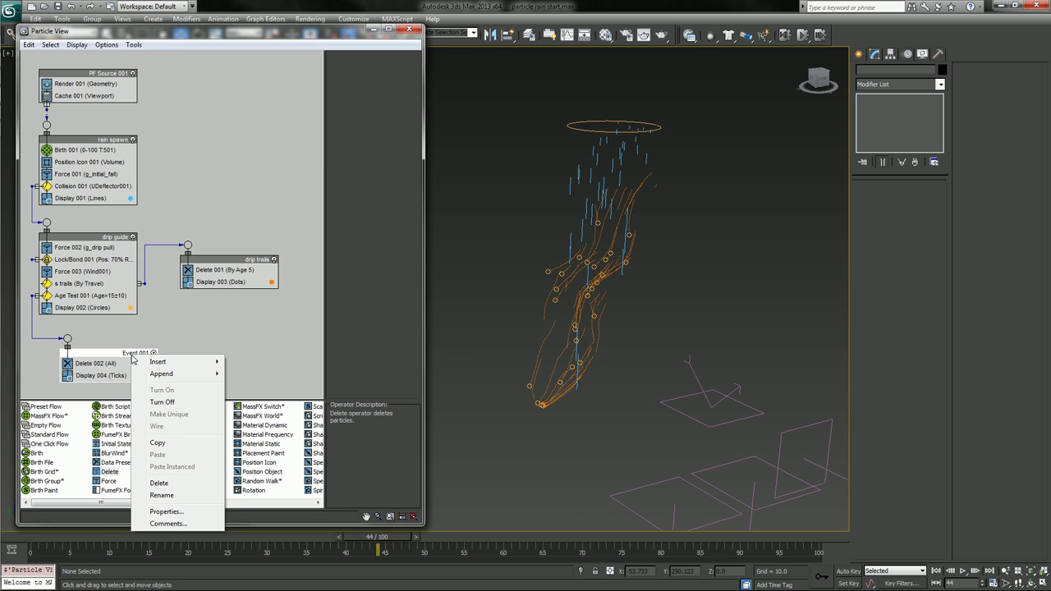
{"action": "left_click", "coordinate": [164, 495]}
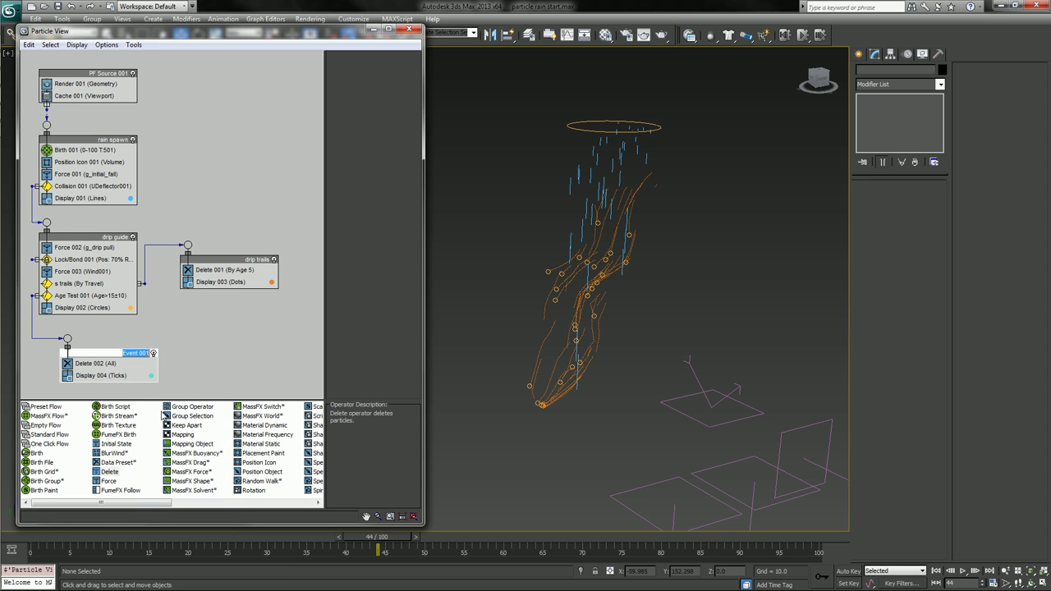
{"action": "type", "text": "drip guide death"}
{"action": "key", "text": "Return"}
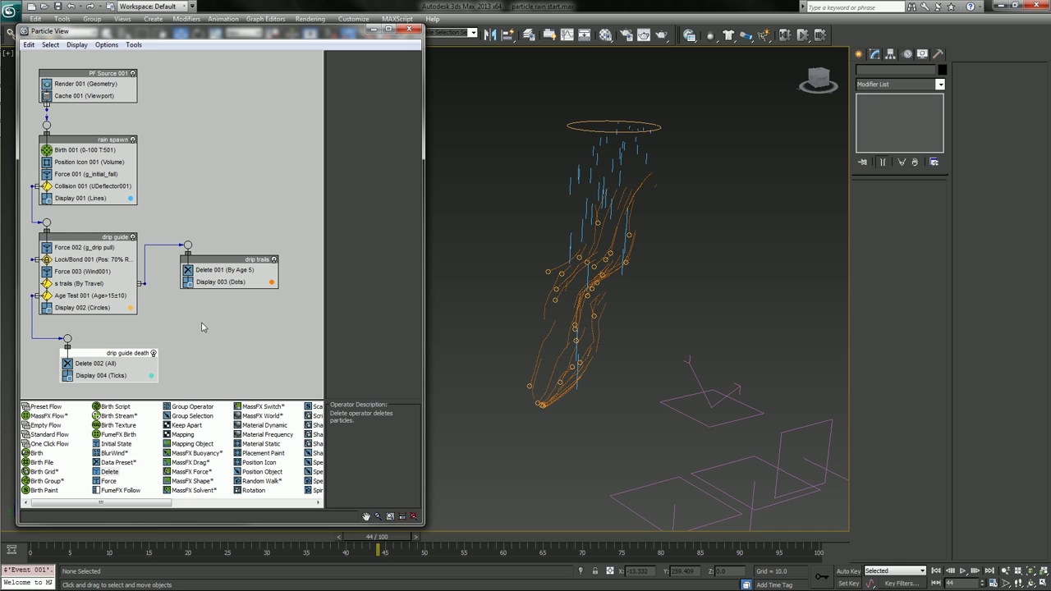
Select the universal deflector space warp in the scene and rename it col_universal.
{"action": "left_click", "coordinate": [527, 182]}
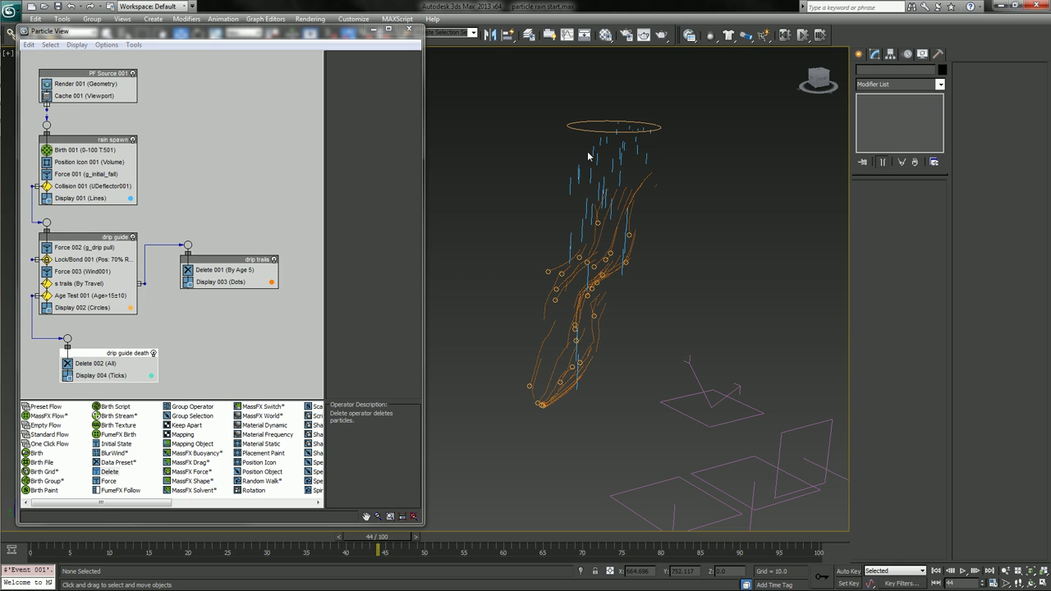
{"action": "left_click_drag", "start_coordinate": [556, 105], "coordinate": [552, 138]}
{"action": "left_click", "coordinate": [502, 115]}
{"action": "left_click_drag", "start_coordinate": [673, 429], "coordinate": [674, 426]}
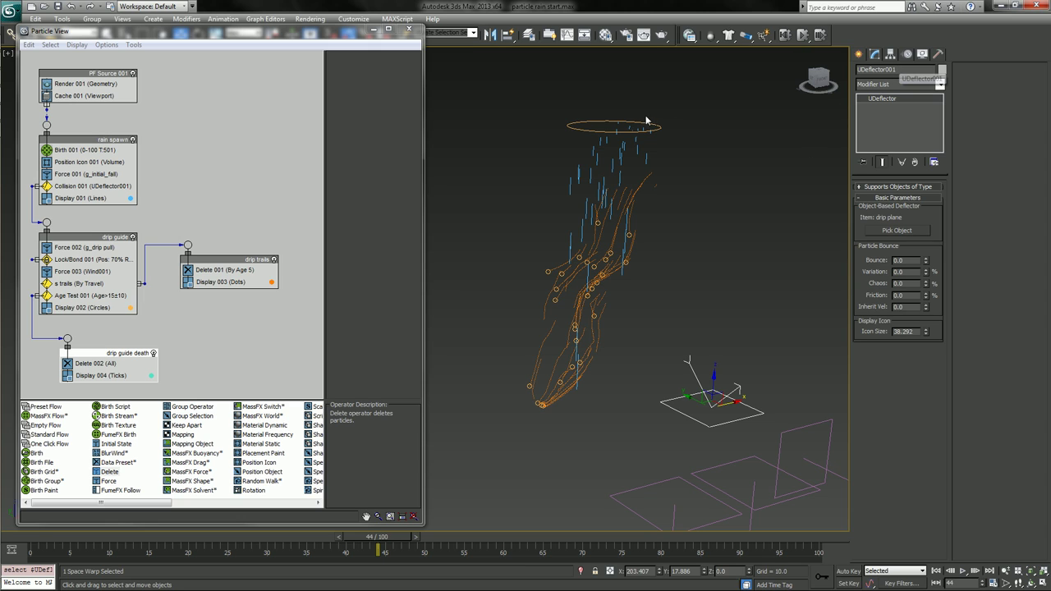
{"action": "left_click", "coordinate": [903, 70]}
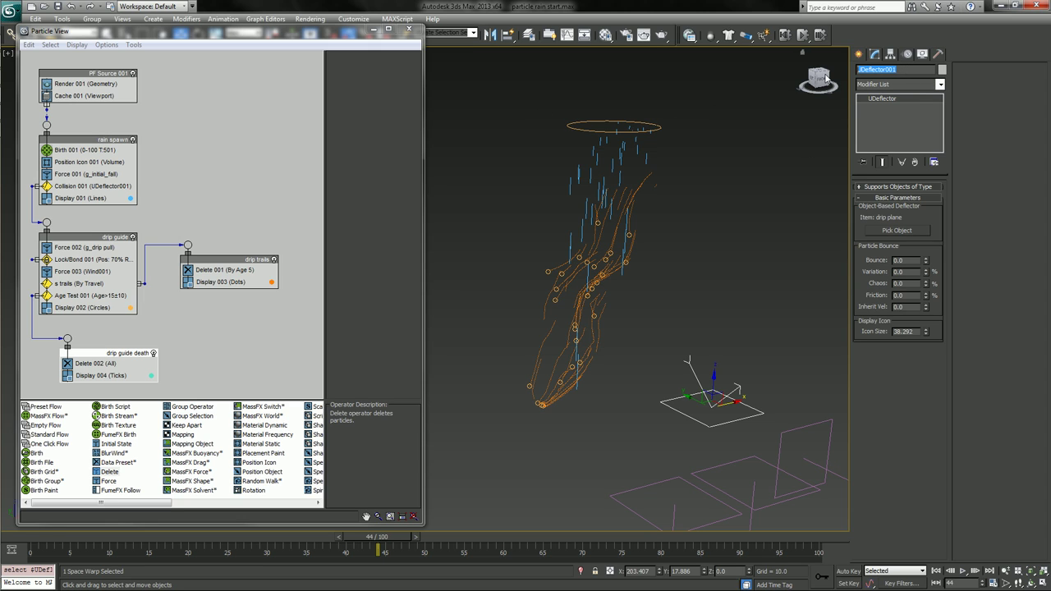
{"action": "type", "text": "d"}
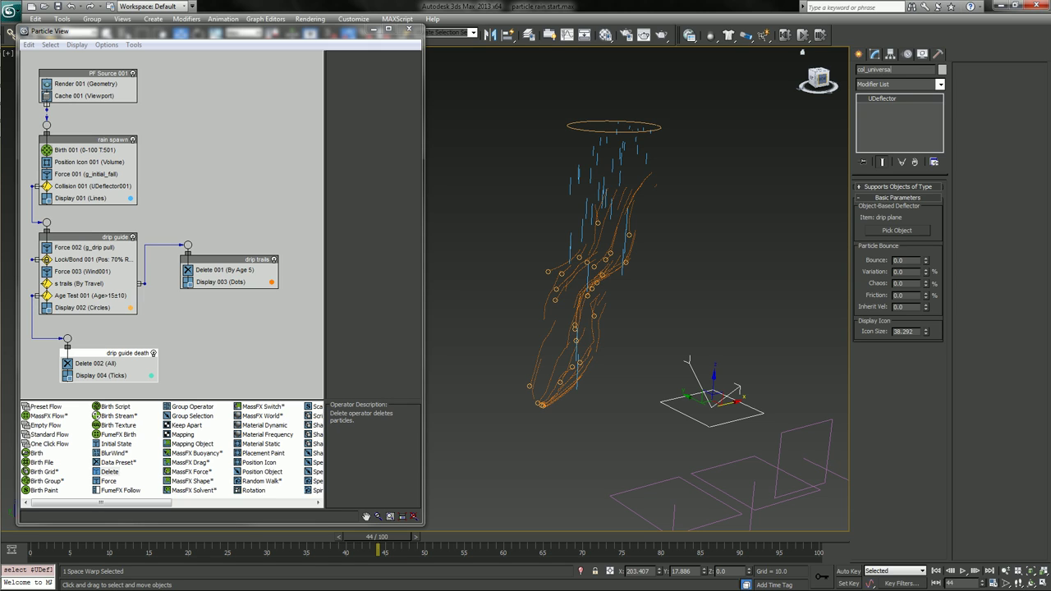
{"action": "key", "text": "Return"}
Select the wind space warp and rename it w_turb.
{"action": "middle_click_drag", "start_coordinate": [790, 422], "coordinate": [750, 386]}
{"action": "left_click", "coordinate": [777, 402]}
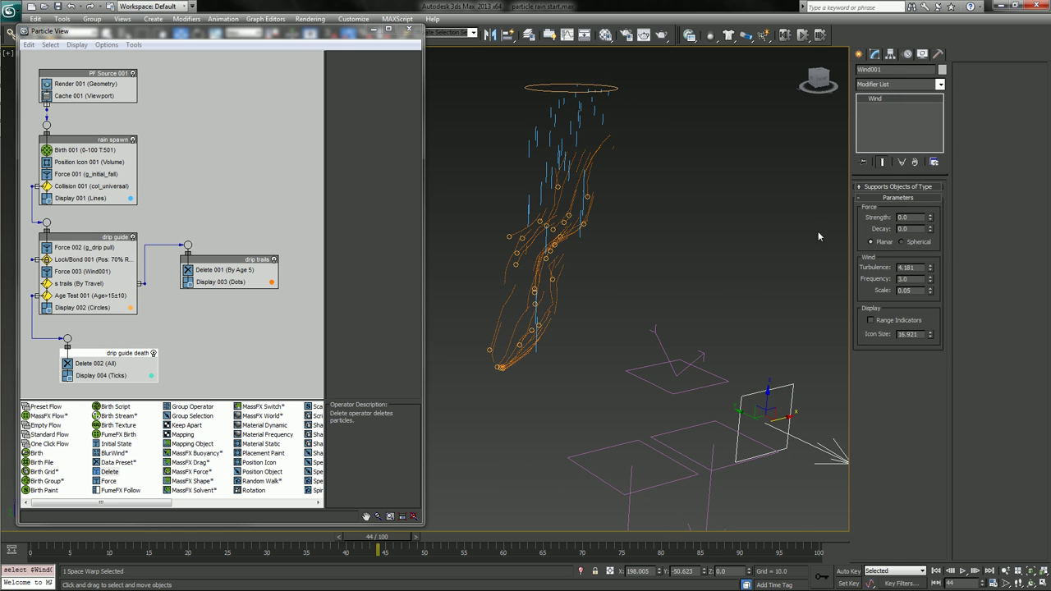
{"action": "left_click", "coordinate": [895, 70]}
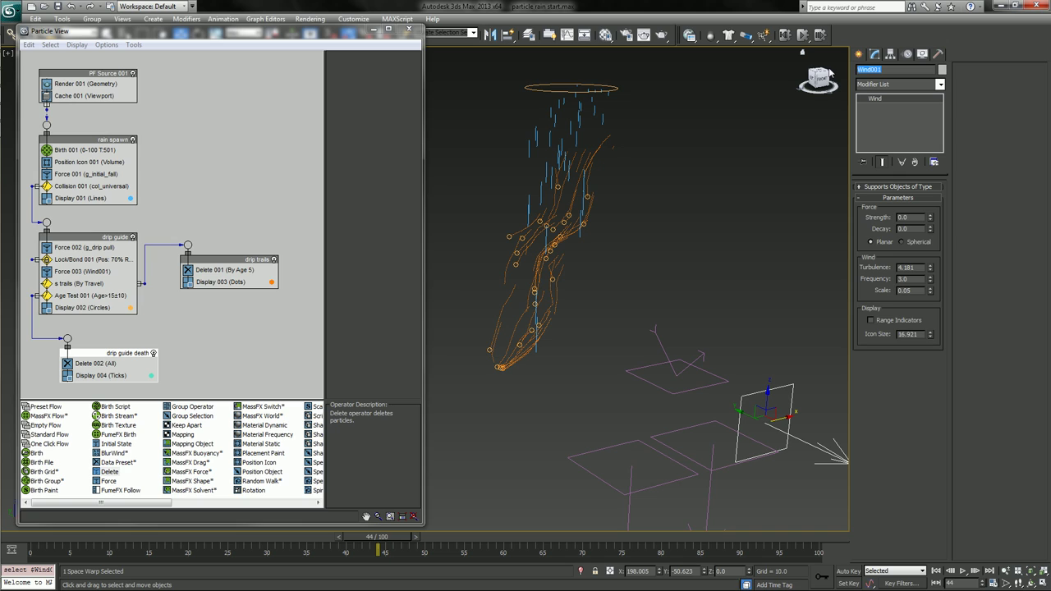
{"action": "type", "text": "win"}
{"action": "type", "text": "urb"}
{"action": "key", "text": "Return"}
Check the gravity names, rename the drip pull gravity as g_drip_pull through its object properties, and scrub back to frame 12.
{"action": "left_click", "coordinate": [683, 435]}
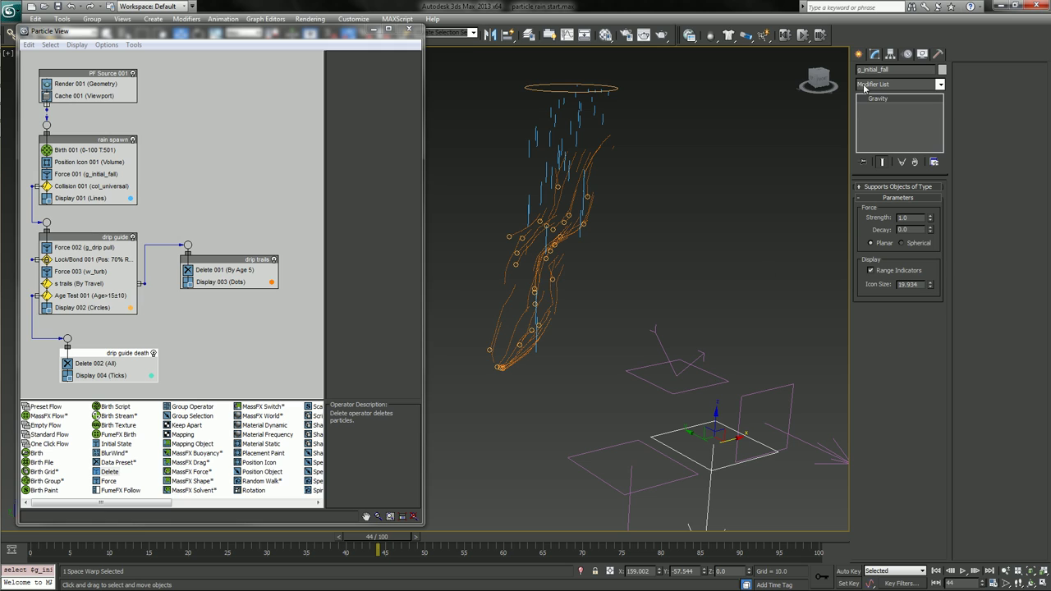
{"action": "left_click", "coordinate": [612, 455]}
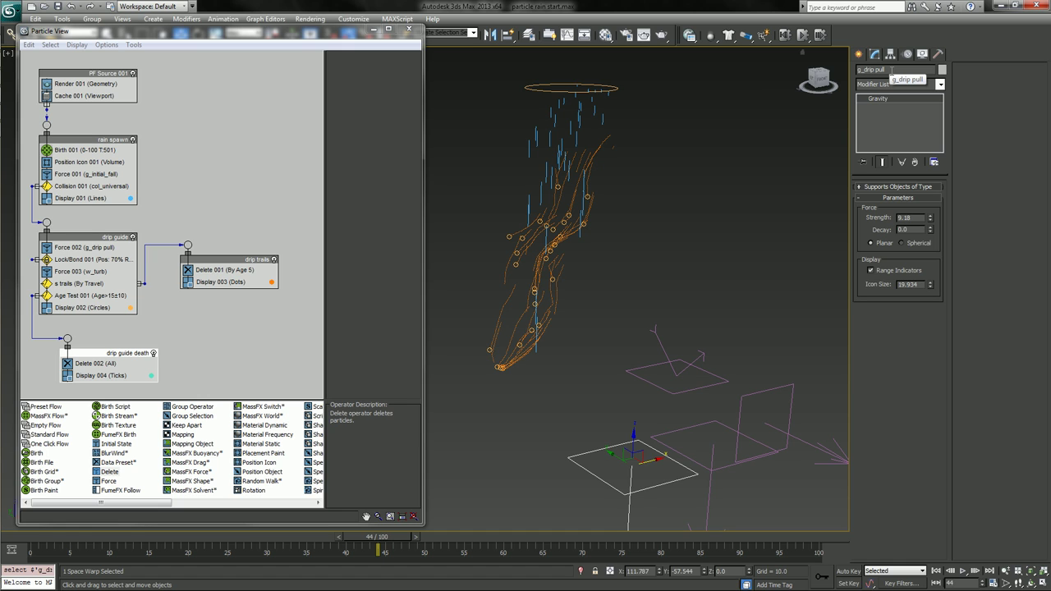
{"action": "right_click", "coordinate": [638, 397]}
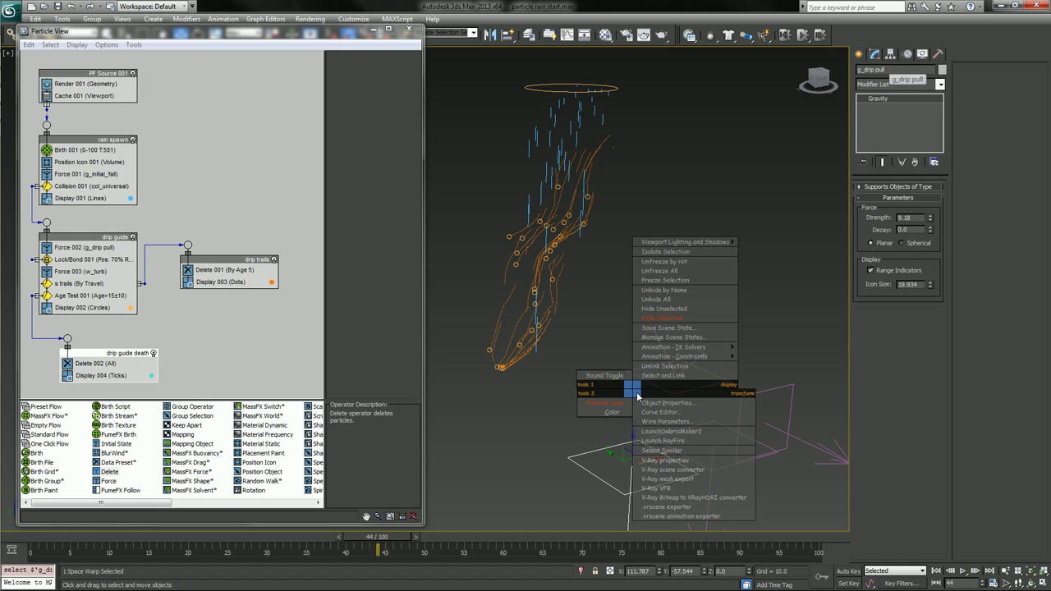
{"action": "left_click", "coordinate": [649, 403]}
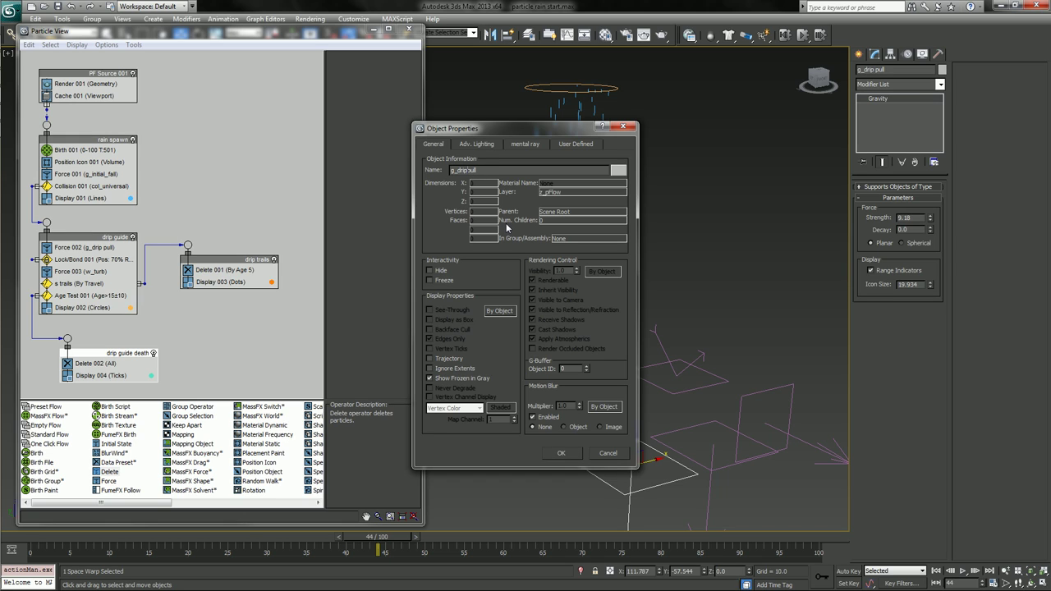
{"action": "type", "text": "_"}
{"action": "left_click", "coordinate": [564, 452]}
{"action": "left_click", "coordinate": [672, 275]}
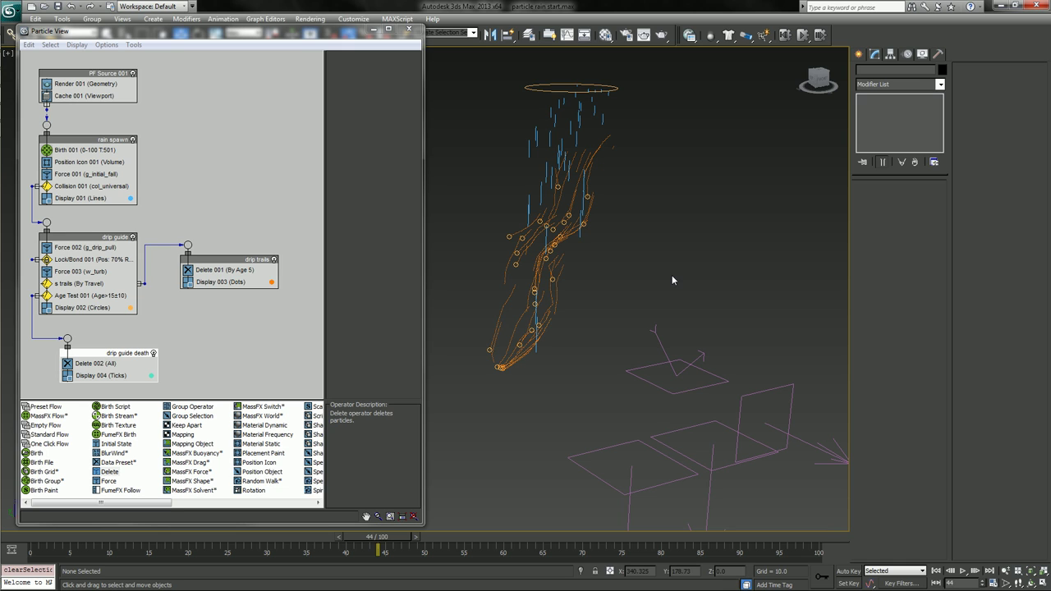
{"action": "left_click_drag", "start_coordinate": [377, 537], "coordinate": [127, 537]}
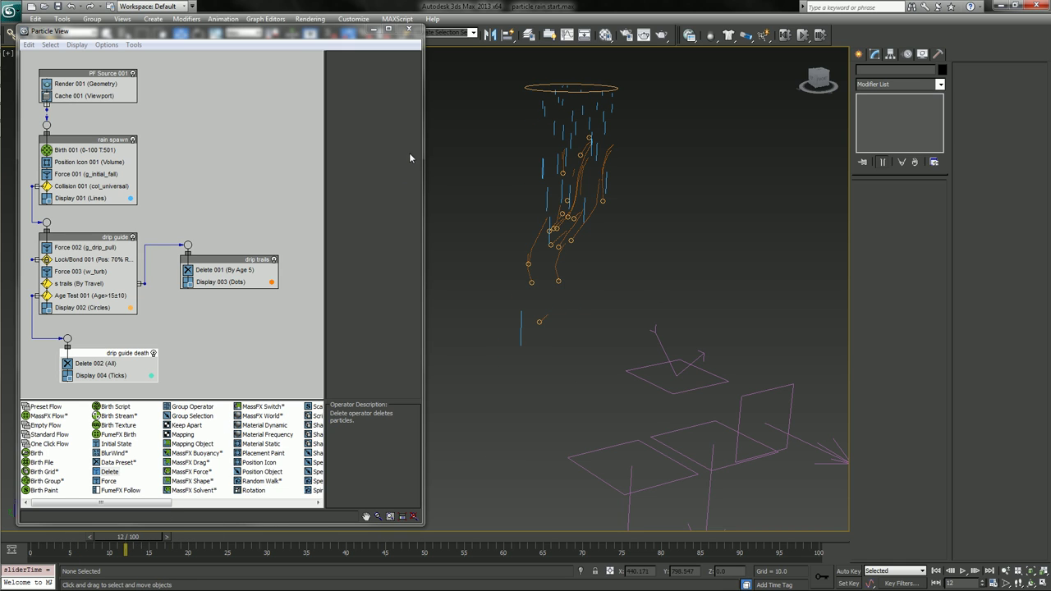